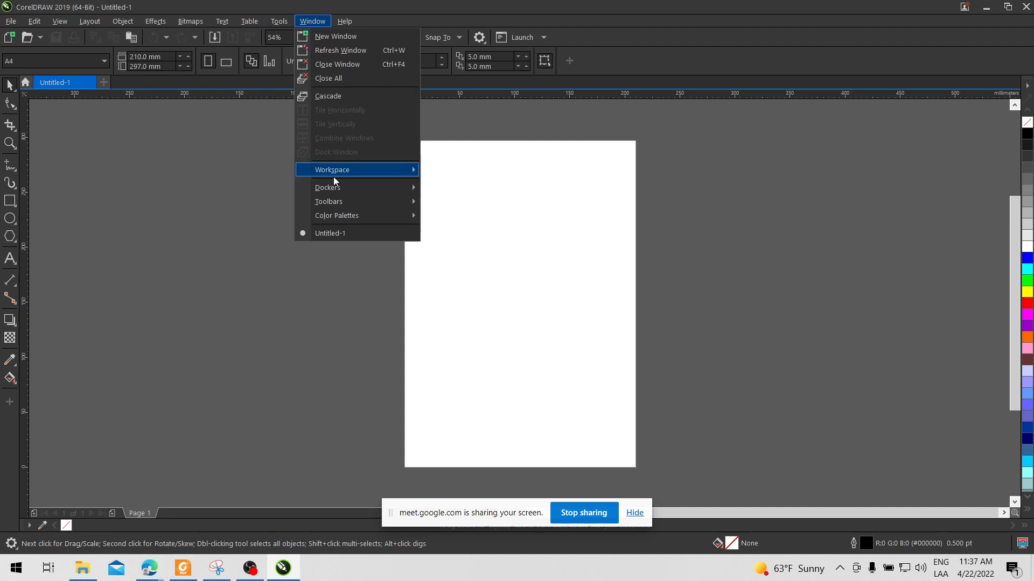
Show the Transform docker in the CorelDRAW workspace after glancing at the exercise guide in Foxit Reader.
mouse_move(358, 186)
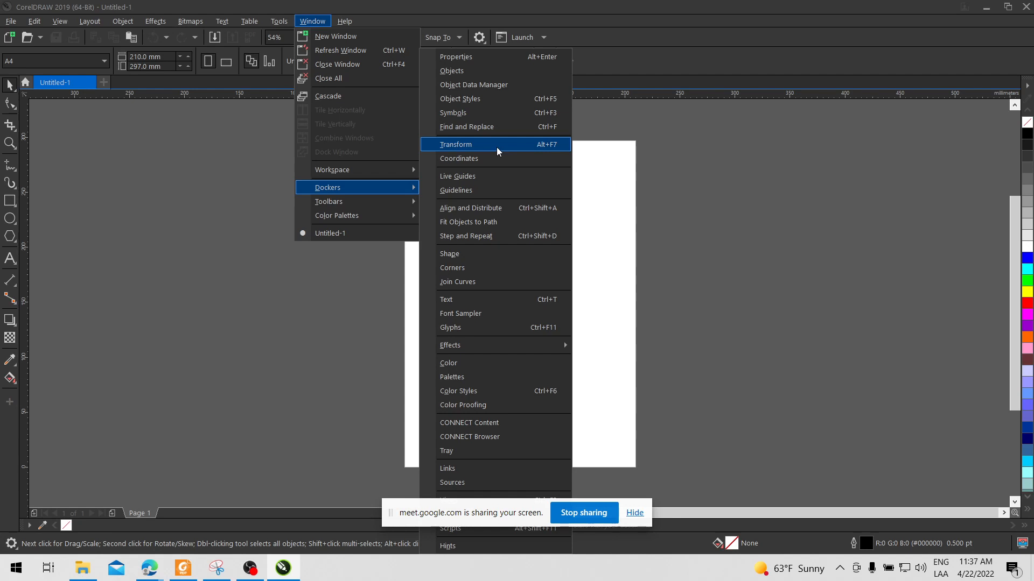
click(173, 572)
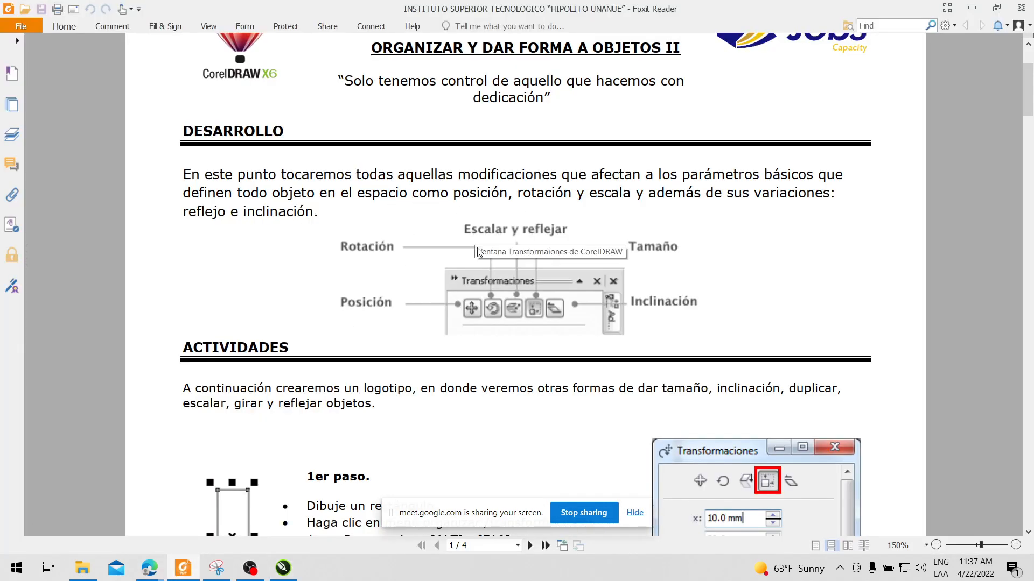
click(275, 569)
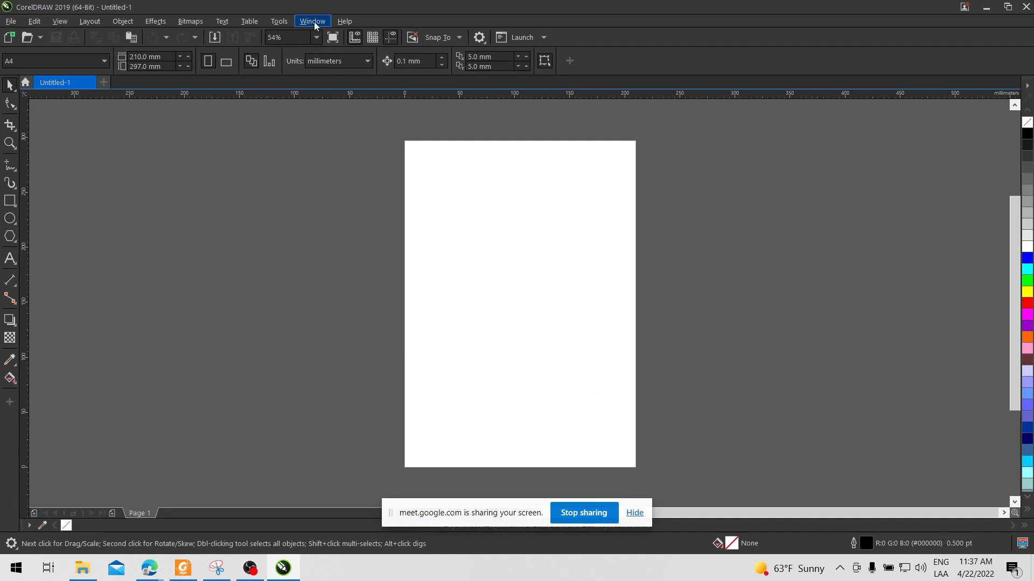
click(315, 22)
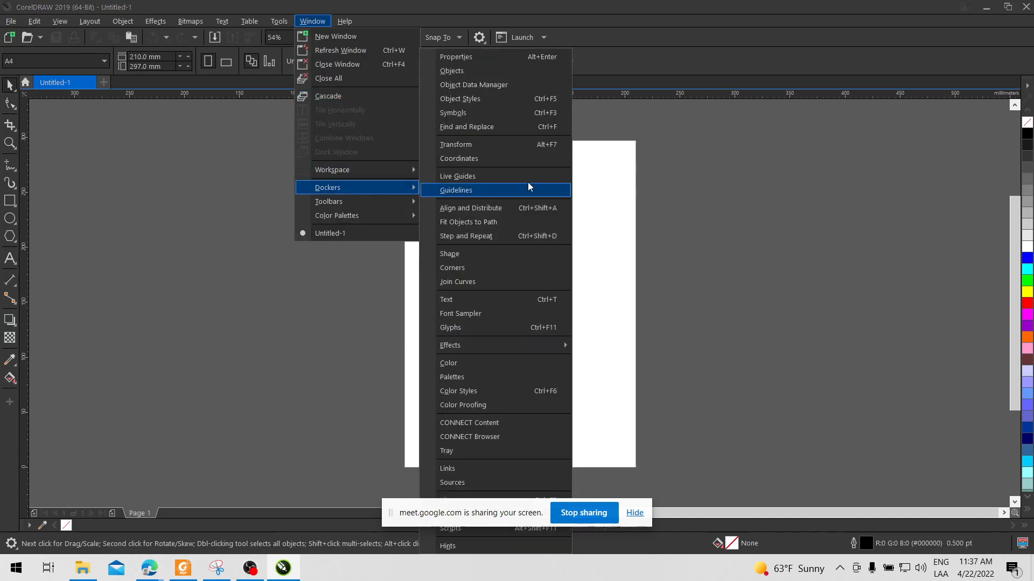
click(525, 145)
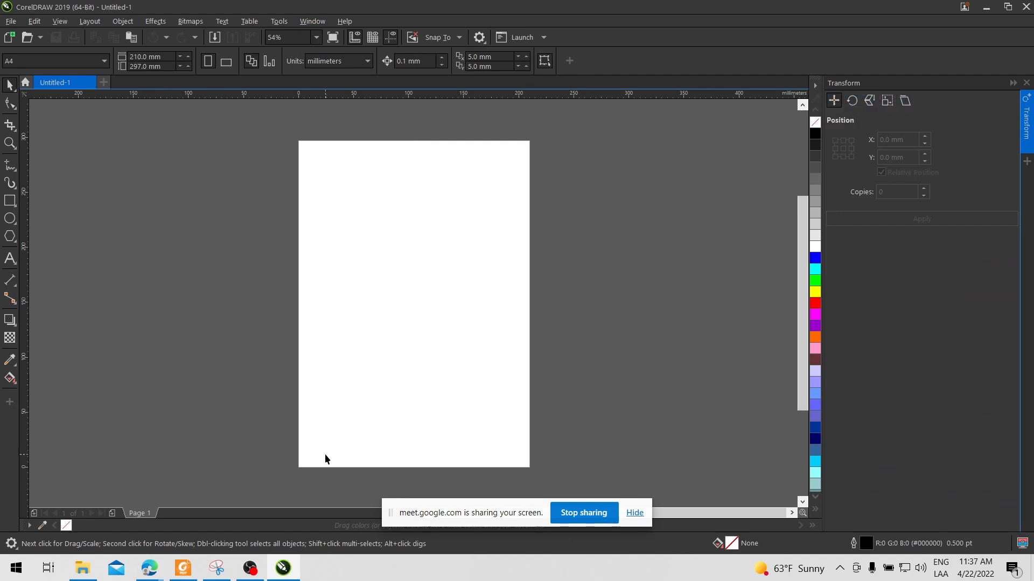
Switch to Foxit Reader, snap the guide to half the screen and zoom out to 116.01% to read the first exercise step.
click(184, 570)
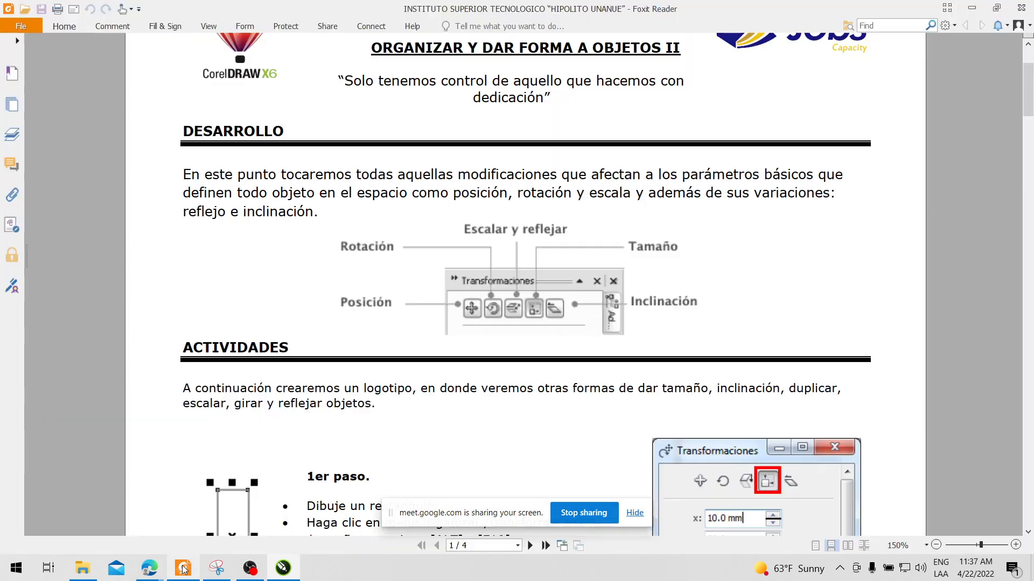
drag(615, 14, 0, 154)
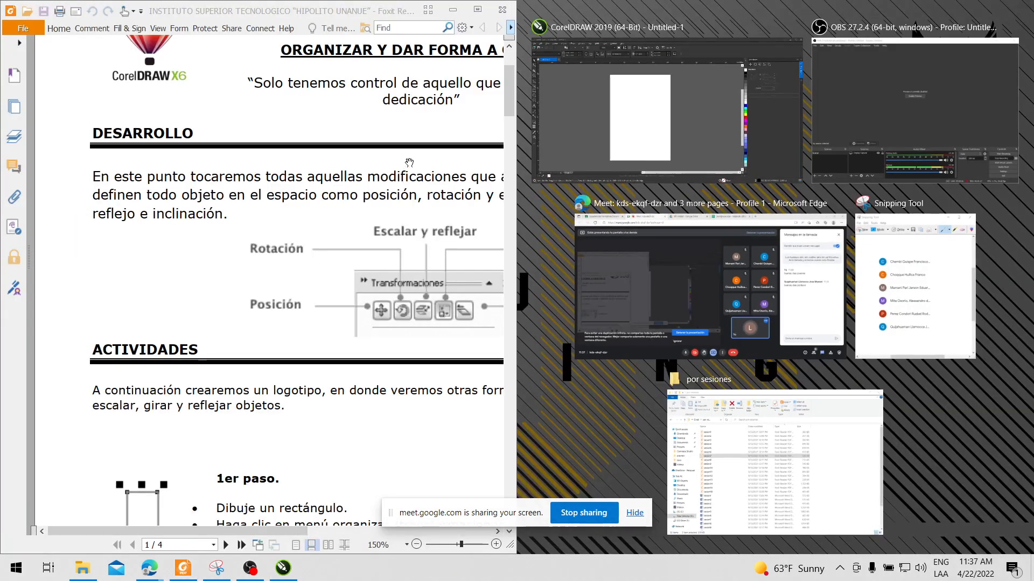
click(352, 199)
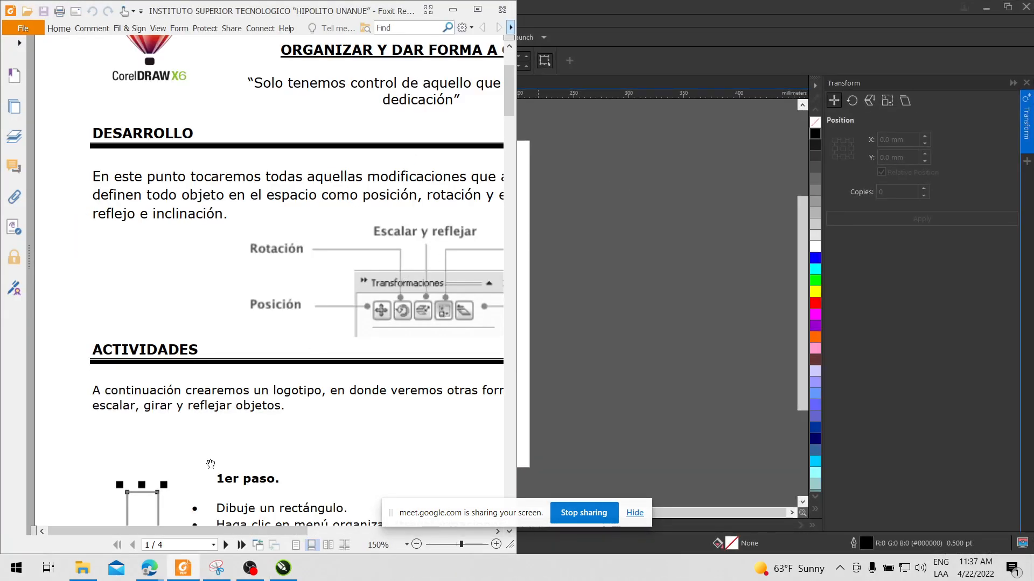
scroll(294, 388, down, 3)
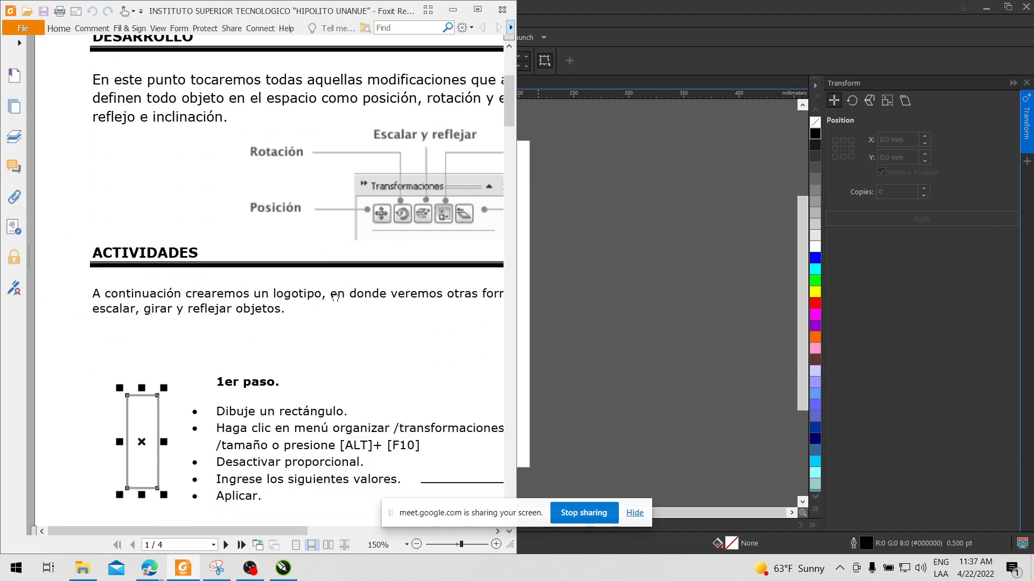
scroll(344, 333, down, 1)
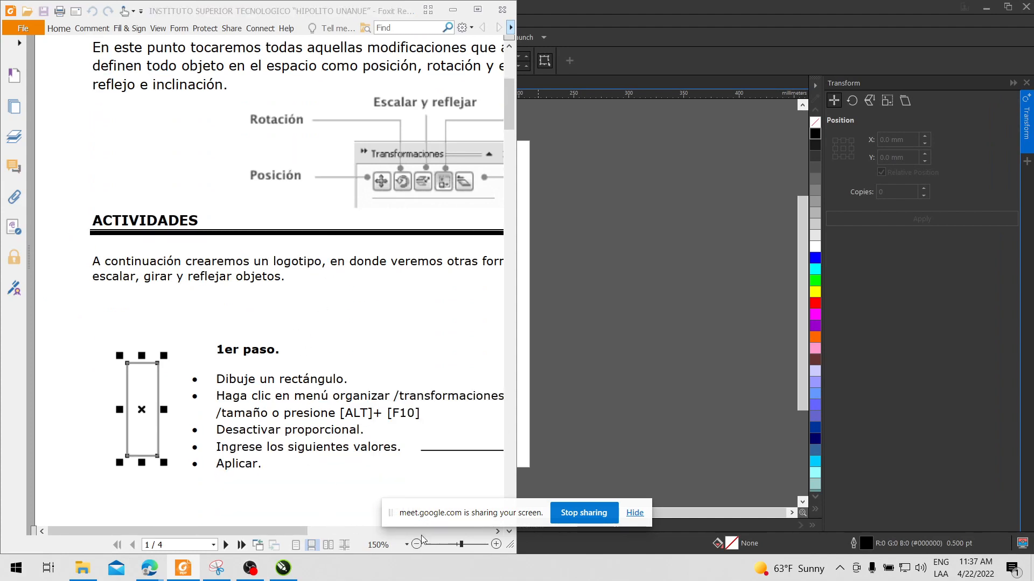
click(368, 325)
click(635, 513)
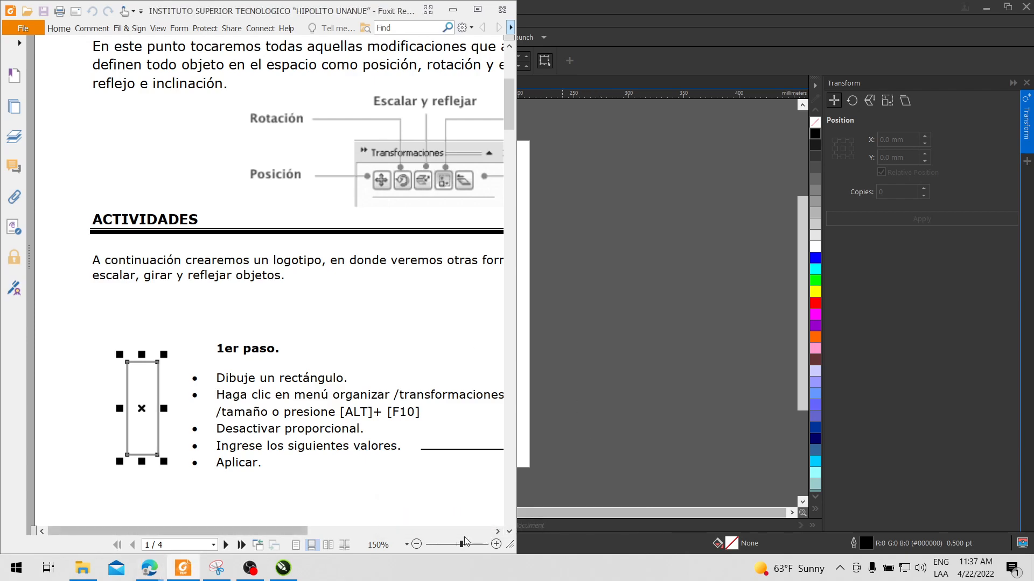
click(415, 544)
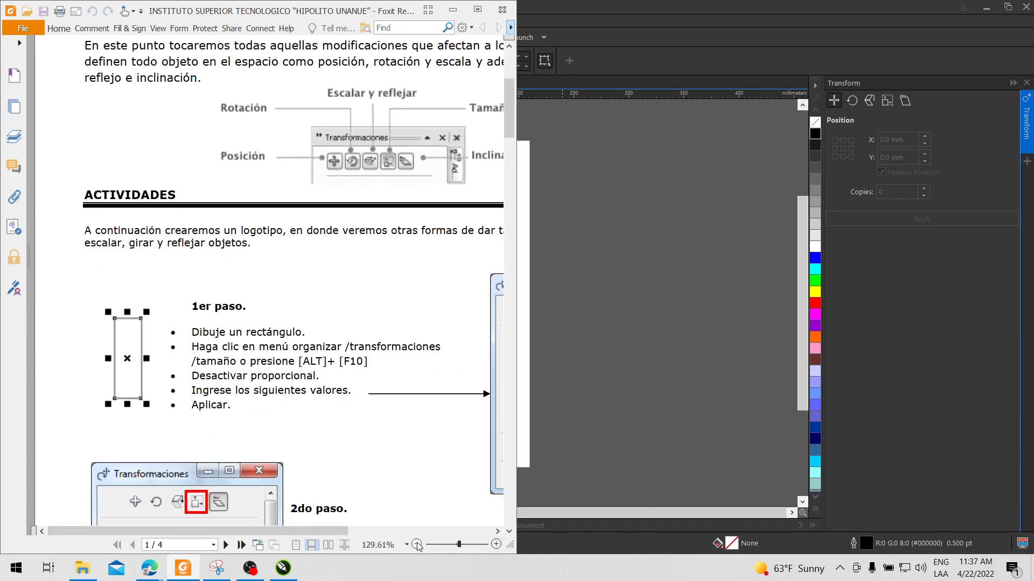
click(417, 545)
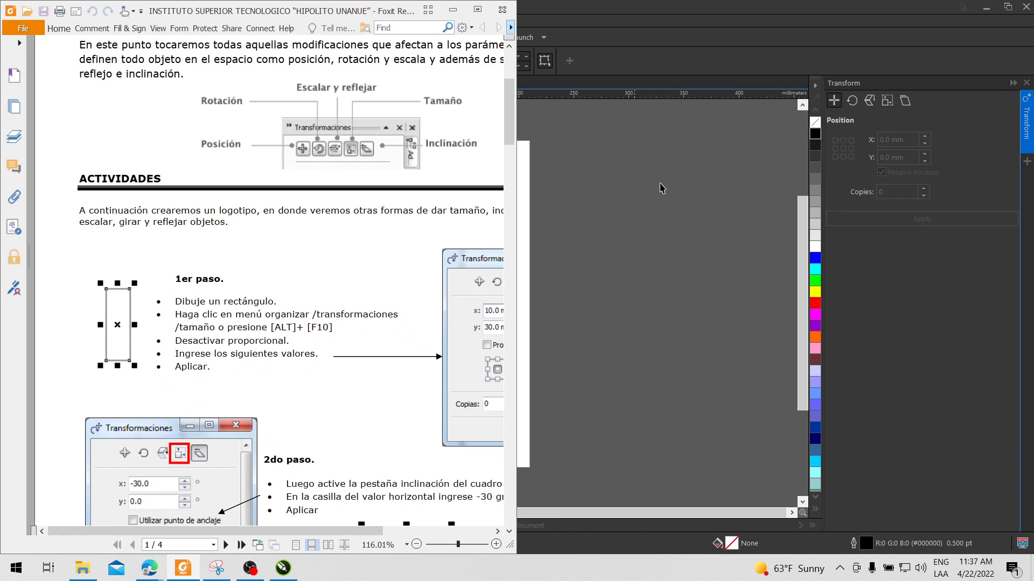
Return to CorelDRAW, draw a tall rectangle about 11 × 67 mm in the page's upper left area and fill it green.
click(659, 193)
scroll(345, 235, up, 1)
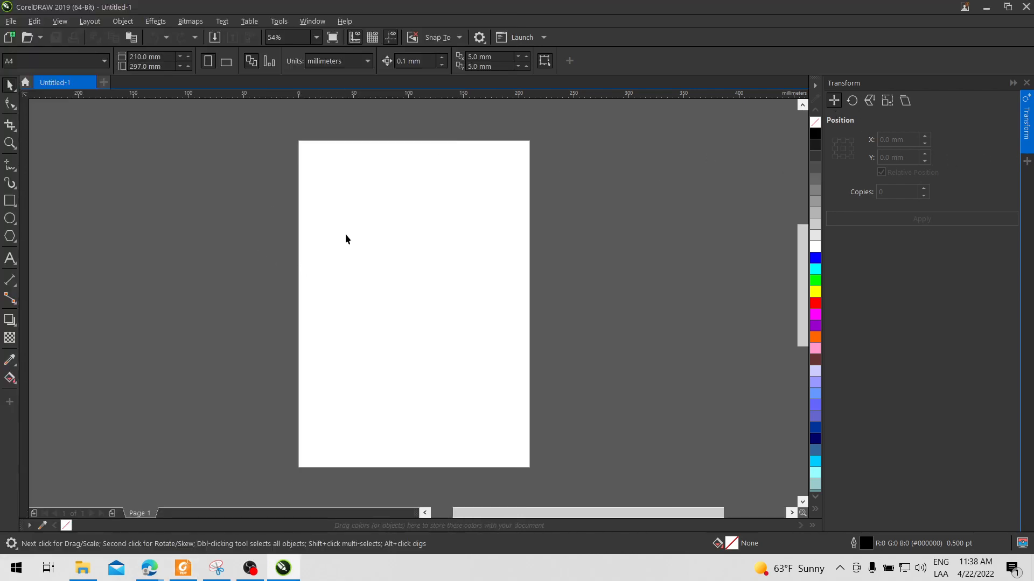
click(11, 200)
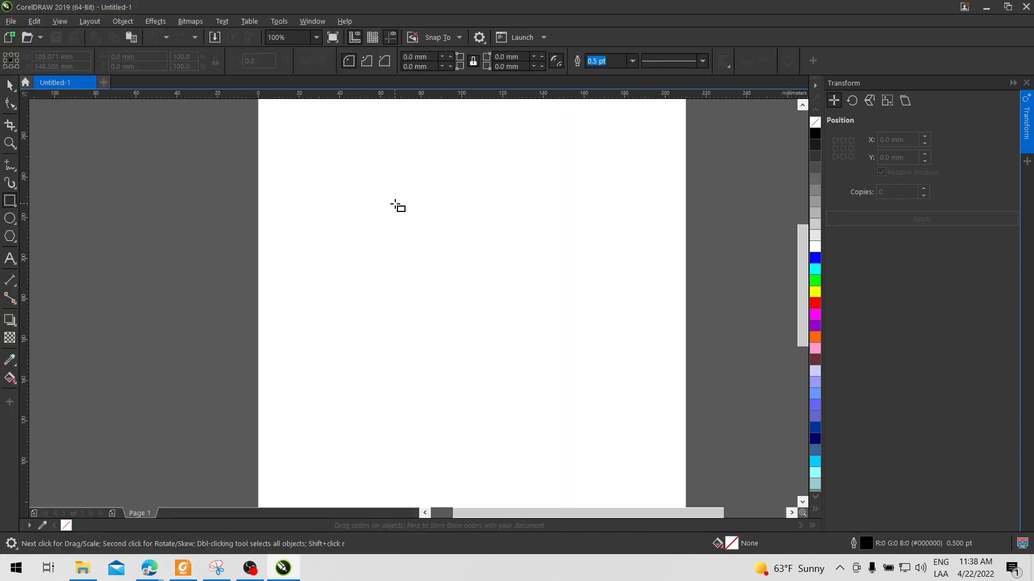
drag(351, 158, 374, 294)
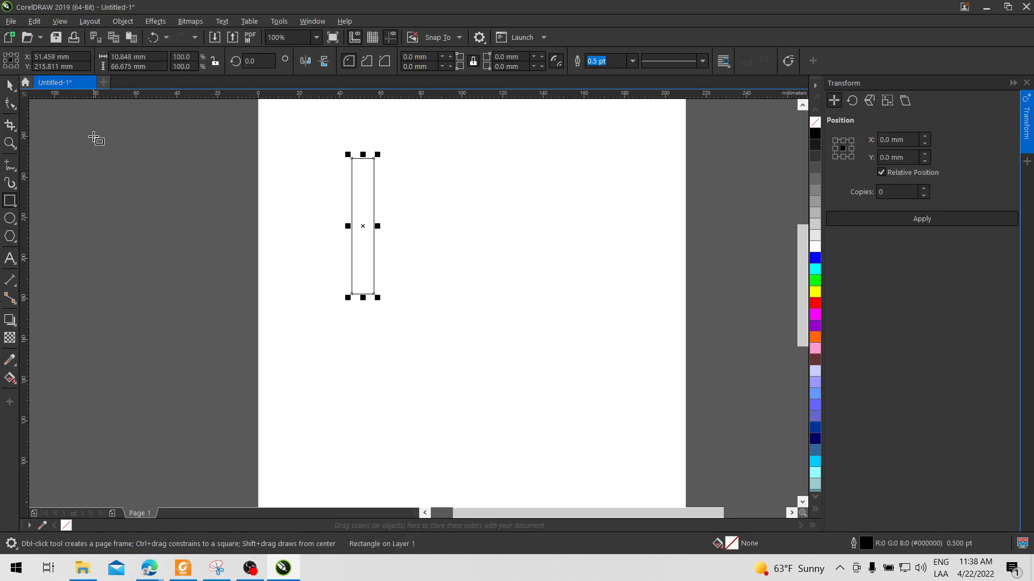
click(15, 82)
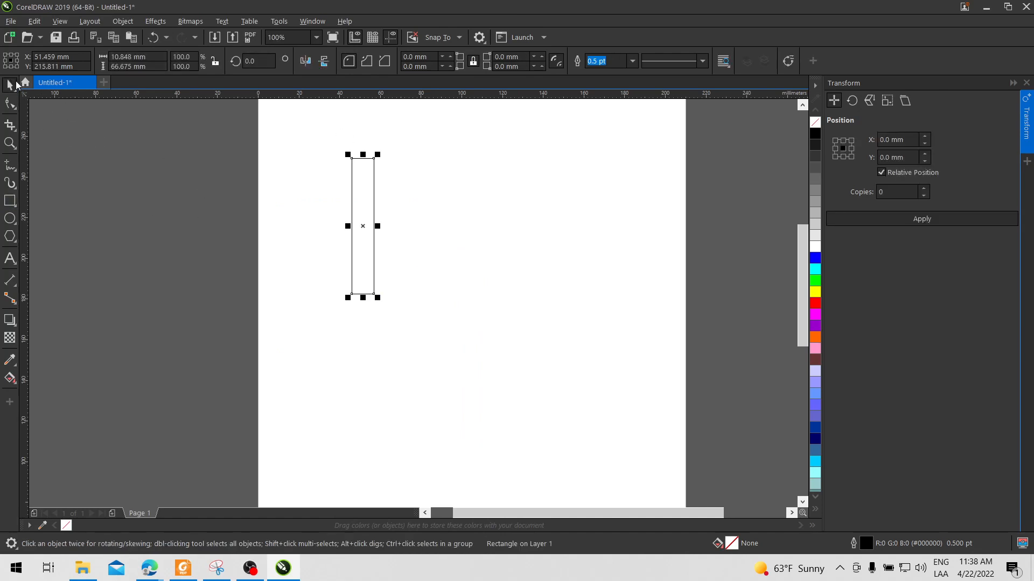
click(815, 281)
click(459, 176)
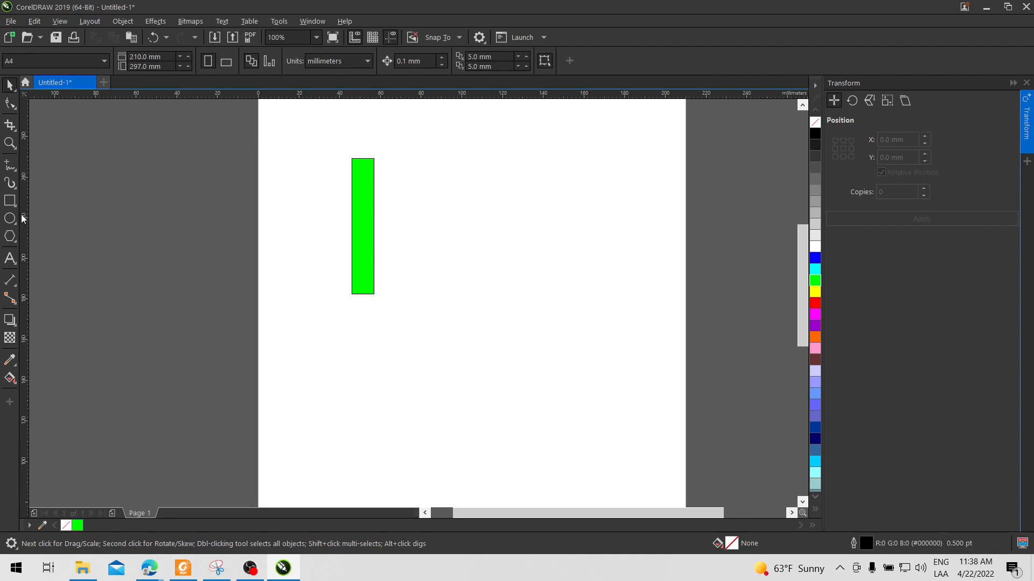
Draw a tall rectangle beside the green one with a small overlapping rectangle about 15 × 10 mm at its top, and weld them.
click(10, 200)
drag(481, 165, 522, 171)
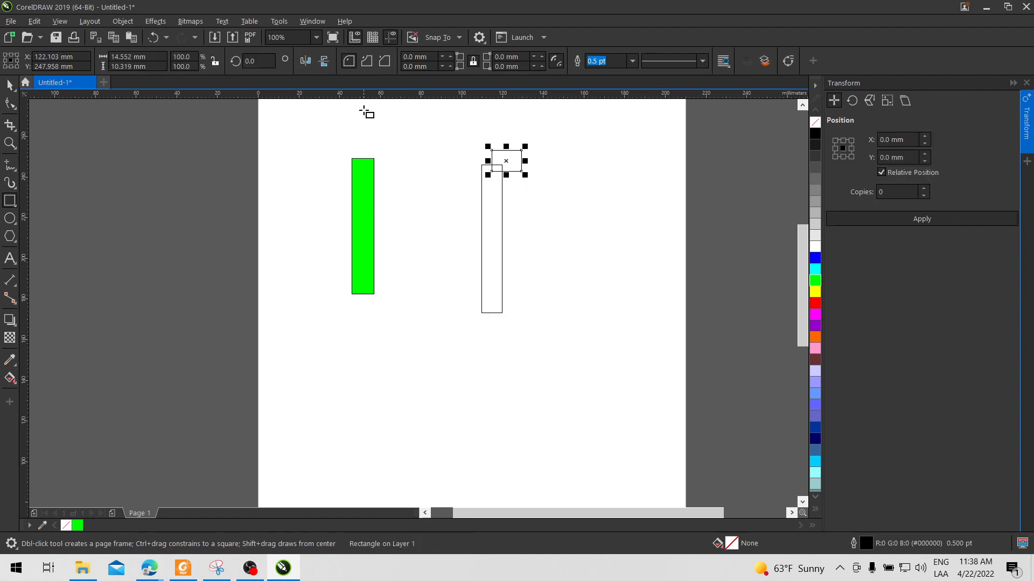
key(space)
drag(470, 134, 565, 358)
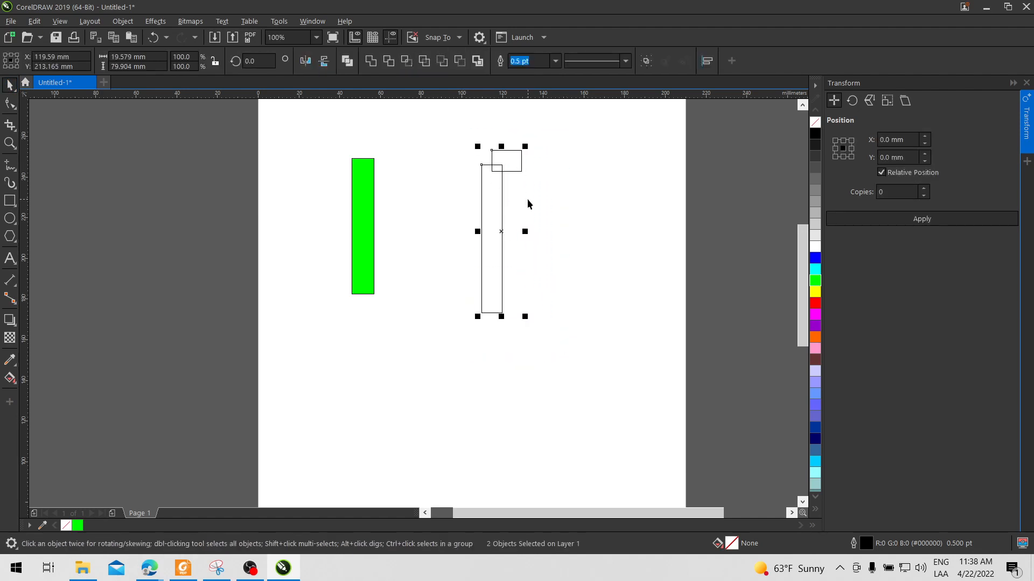
click(373, 64)
click(580, 202)
Fill the welded shape with red.
click(503, 187)
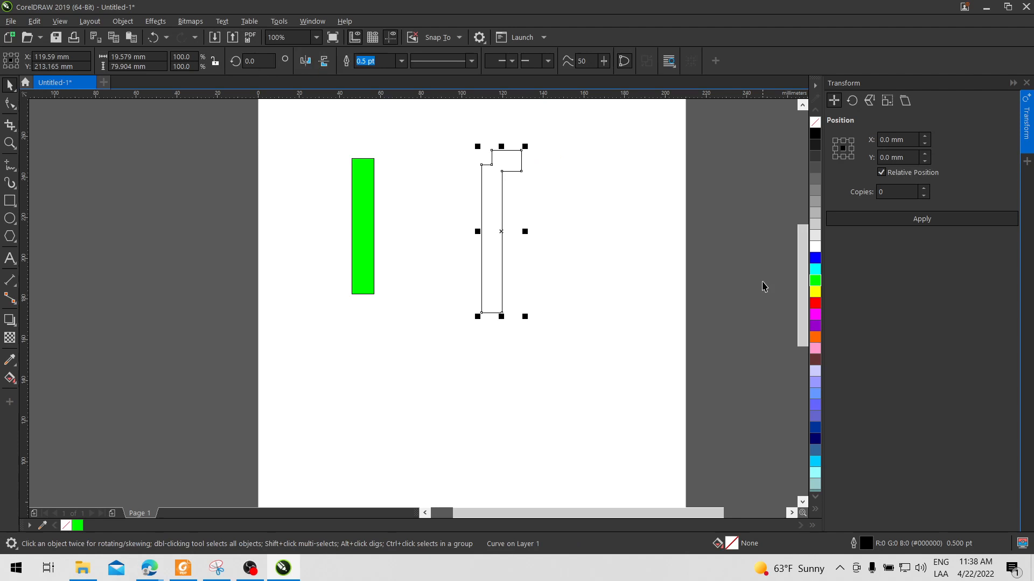
click(815, 303)
click(445, 232)
Scale the green rectangle and the red welded shape down proportionally to roughly half their size.
click(353, 244)
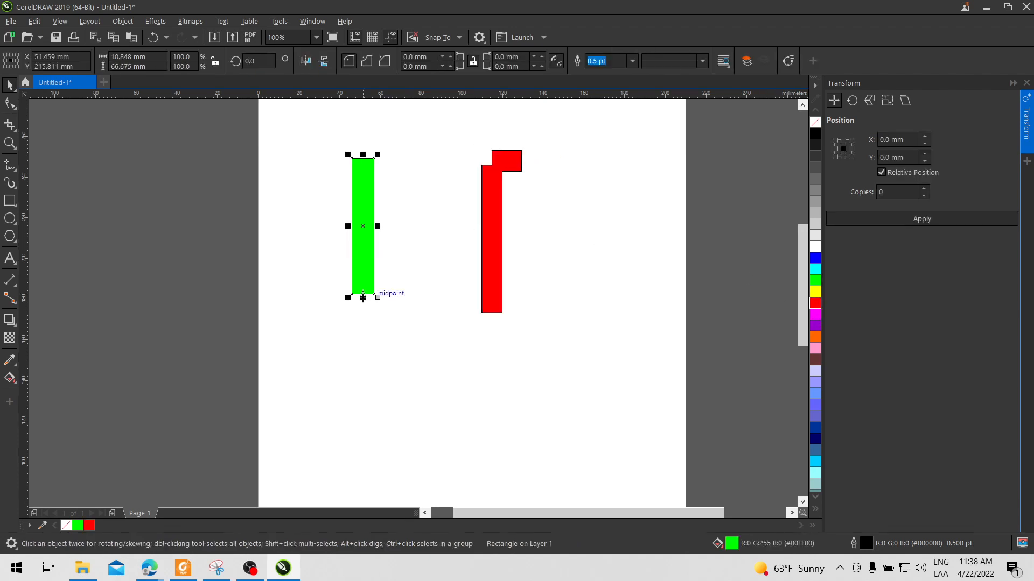
drag(378, 299, 369, 237)
click(489, 300)
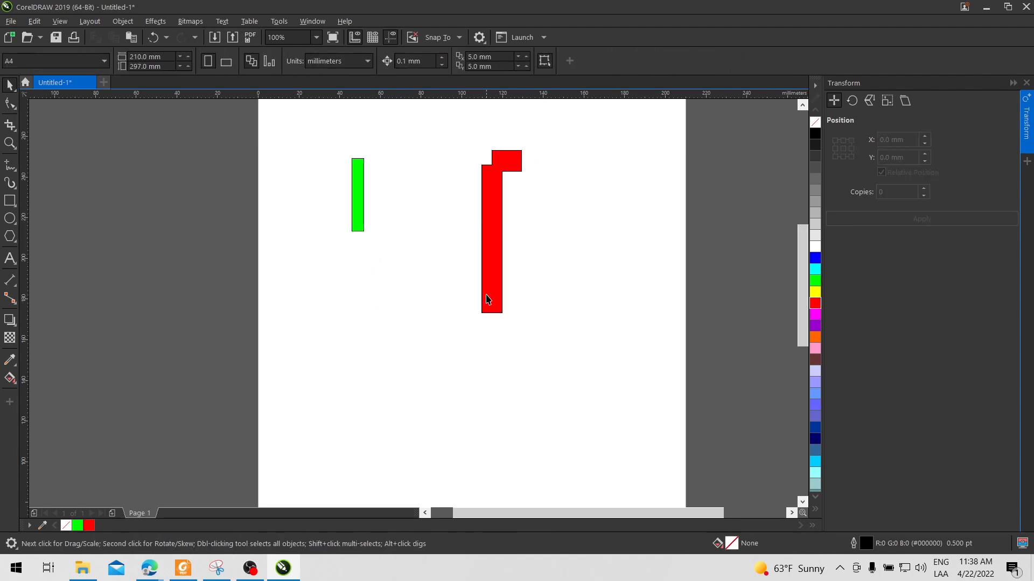
drag(525, 318, 506, 239)
click(437, 241)
Shift the green rectangle slightly up and right, and enlarge it to about 7 × 41 mm.
click(358, 201)
drag(358, 196, 364, 191)
drag(375, 232, 385, 244)
click(394, 197)
Duplicate the green rectangle and red shape together and place the copies below the originals.
drag(371, 170, 515, 279)
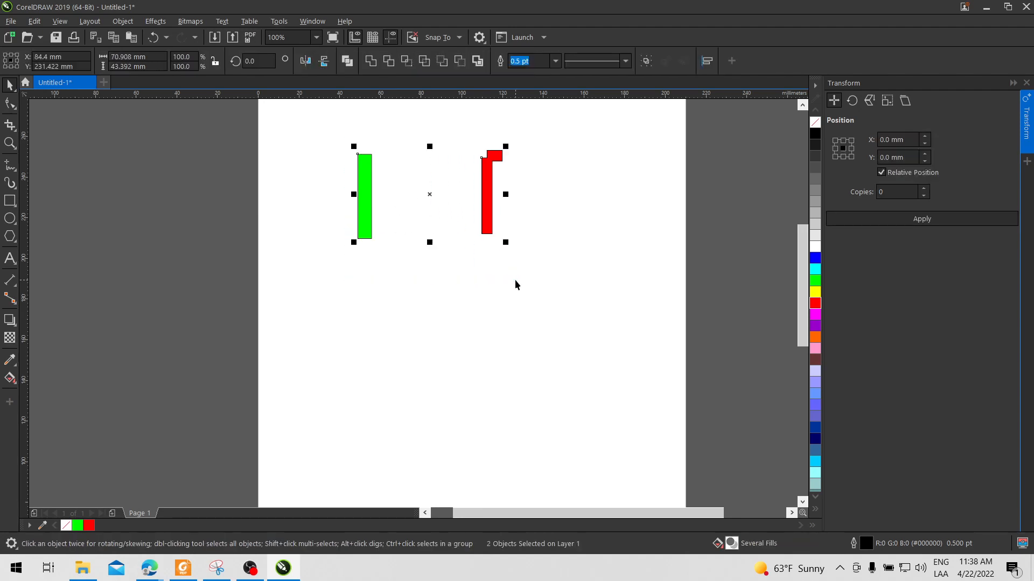
key(ctrl+d)
drag(496, 186, 504, 381)
click(544, 271)
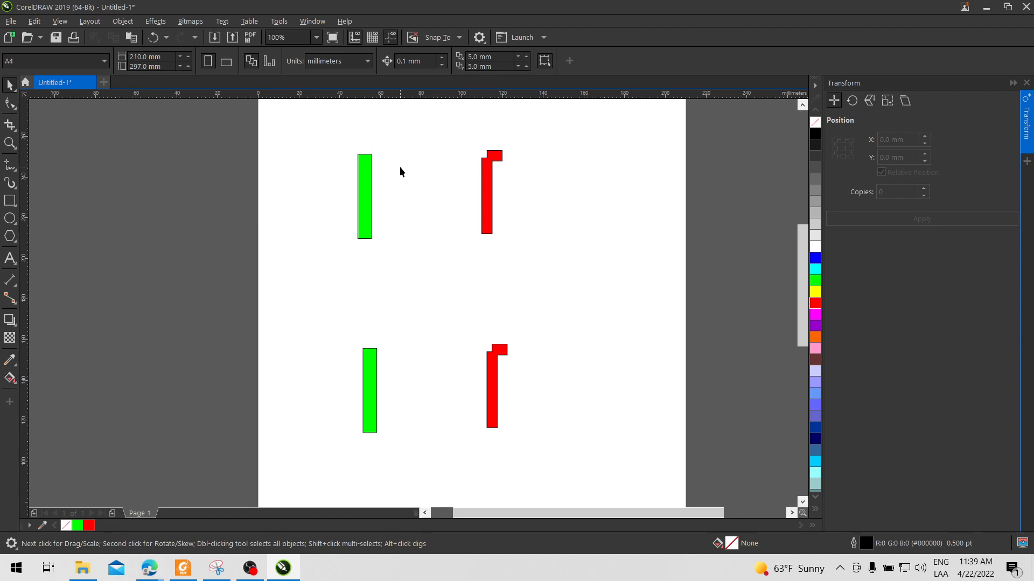
Move the copied pair off the page and back to below the originals, centred at about X 89 mm, Y 157 mm.
drag(339, 296, 518, 450)
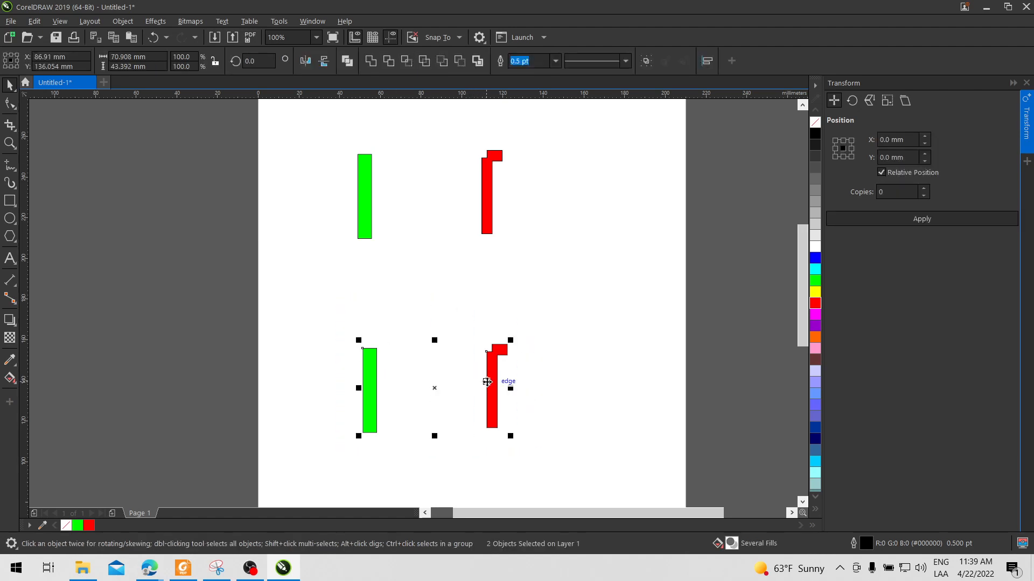
drag(487, 386, 182, 208)
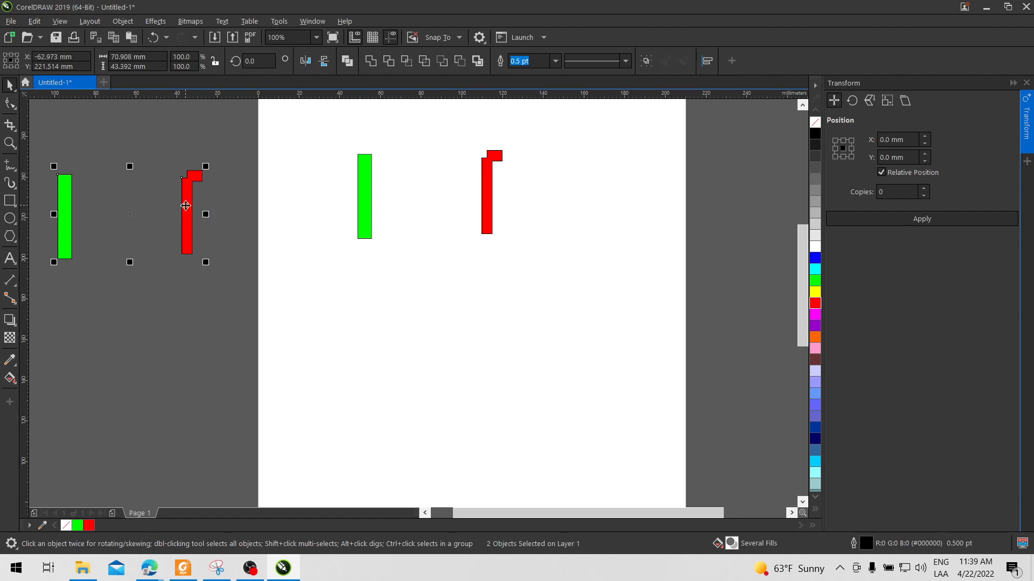
drag(189, 210, 498, 342)
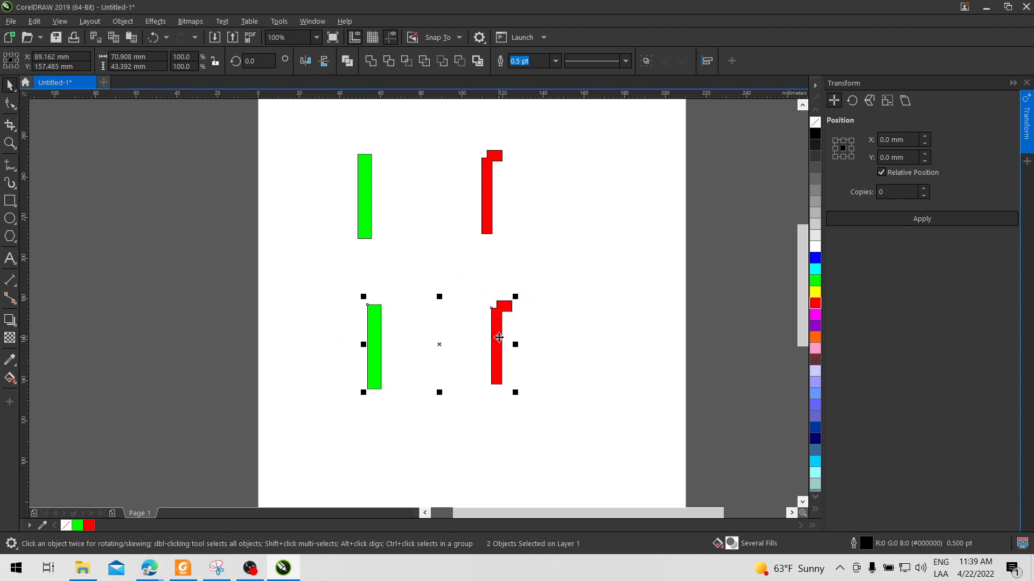
click(606, 323)
Switch to Foxit Reader and widen its window to read the first step's Size transformation settings in full.
click(183, 567)
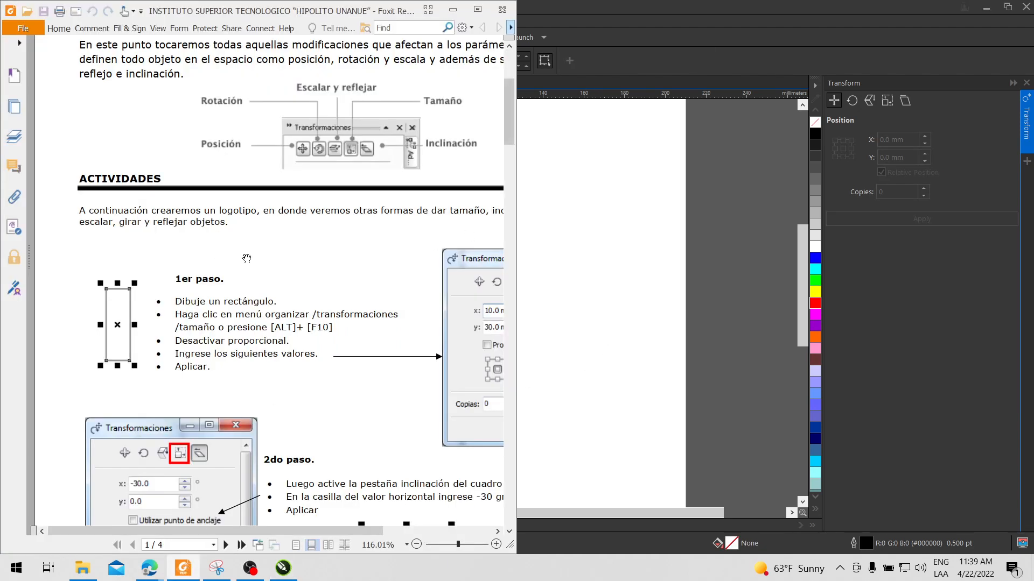
scroll(240, 258, down, 2)
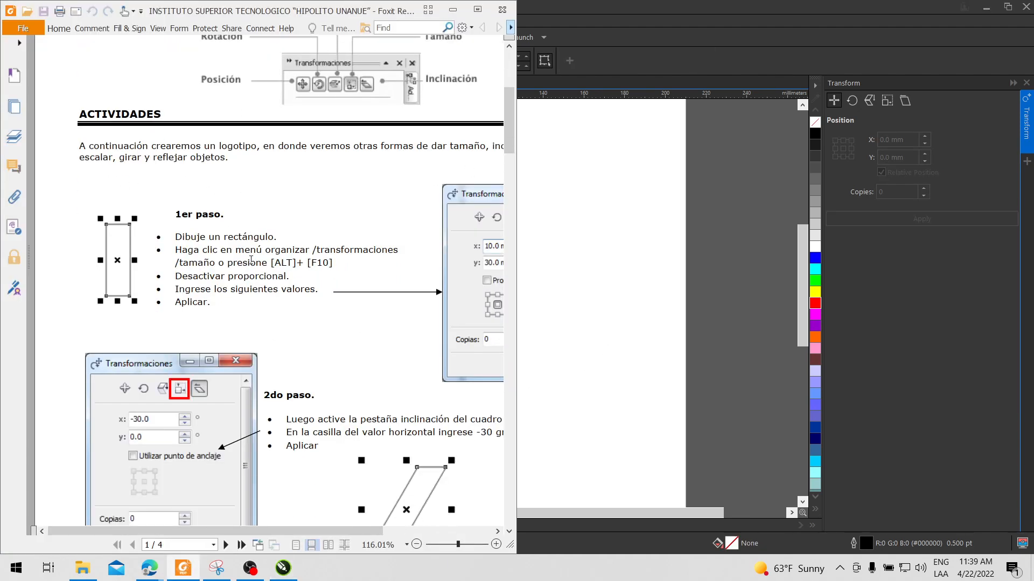
click(517, 255)
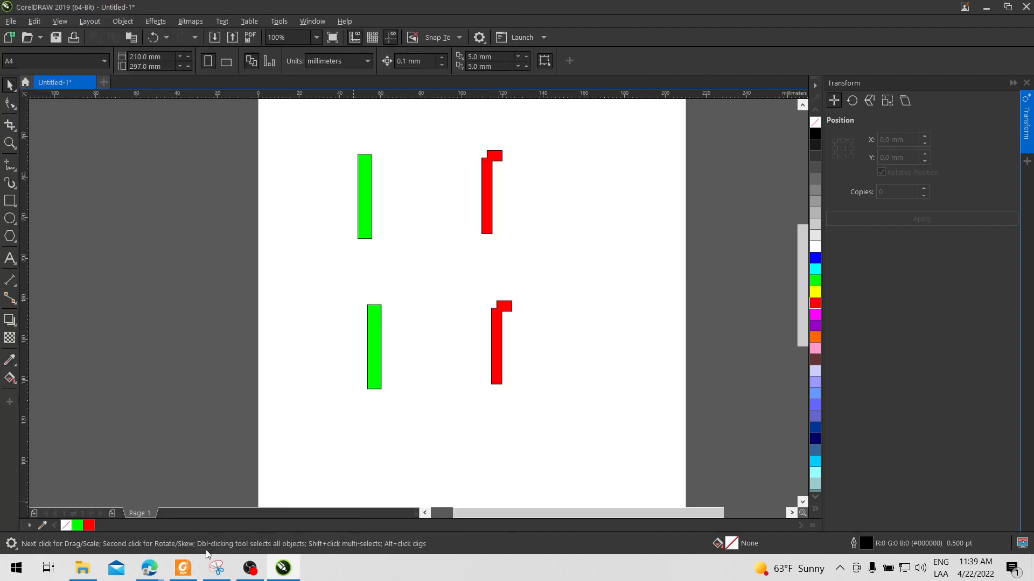
click(183, 568)
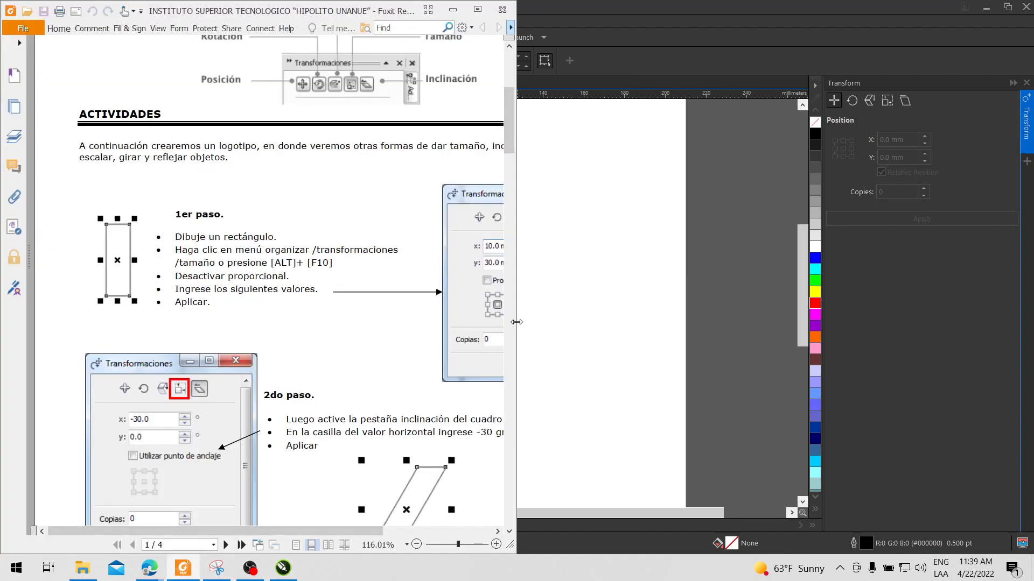
drag(518, 320, 657, 318)
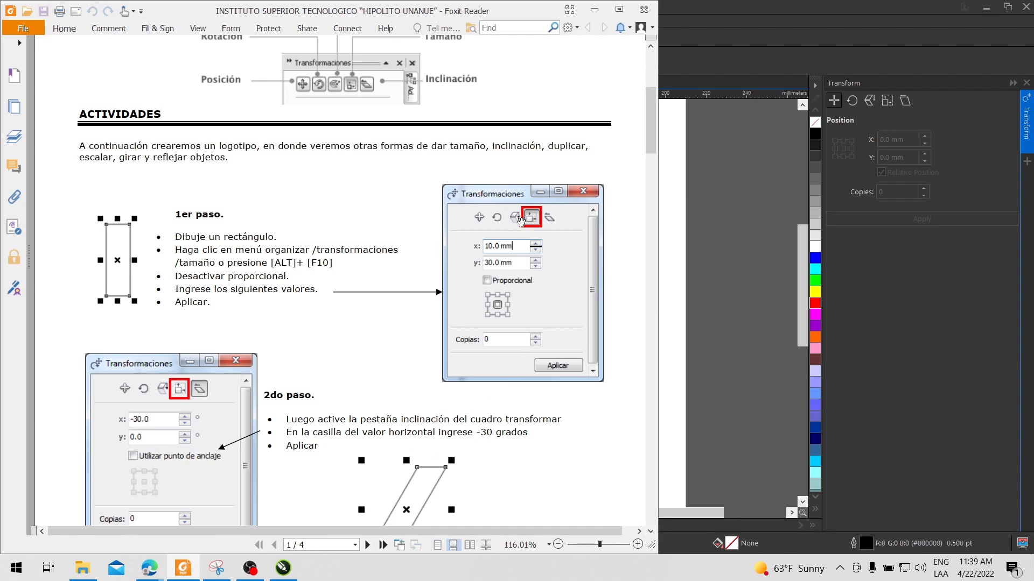
Switch to CorelDRAW and move the lower green rectangle up beside the upper one, centred at about X 69 mm, Y 230 mm.
click(661, 169)
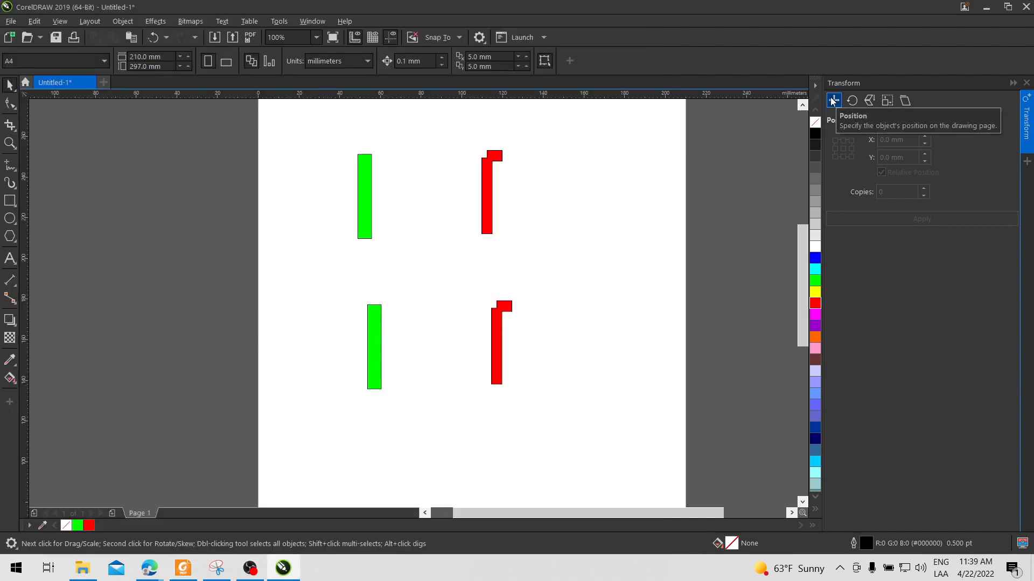
click(365, 205)
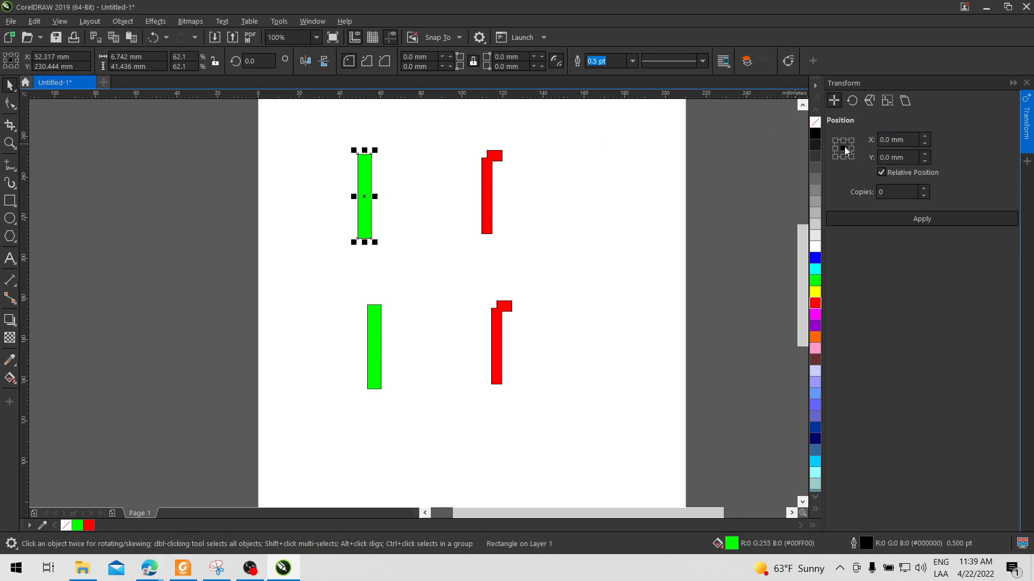
click(902, 139)
key(Tab)
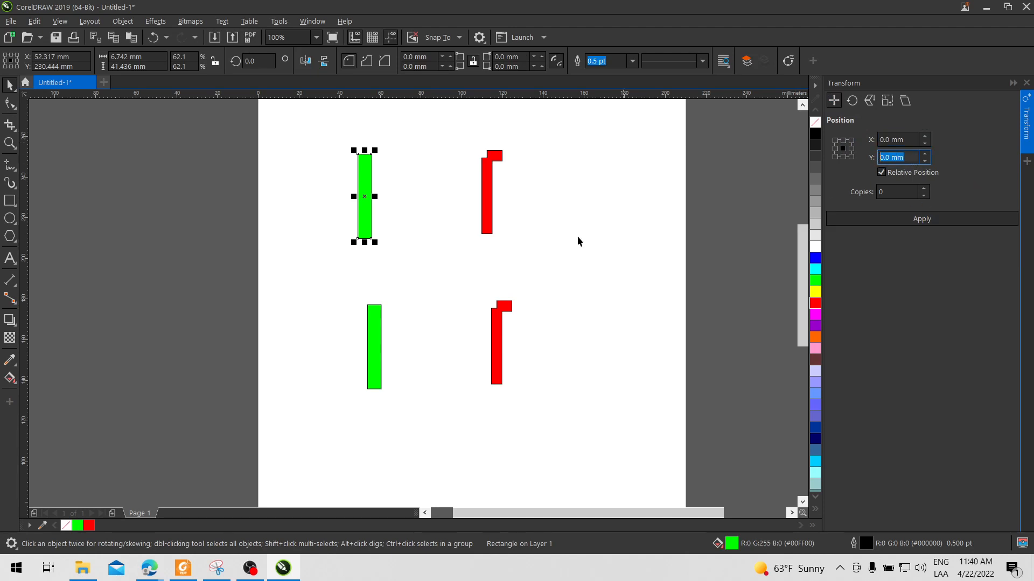
drag(379, 347, 407, 200)
click(450, 360)
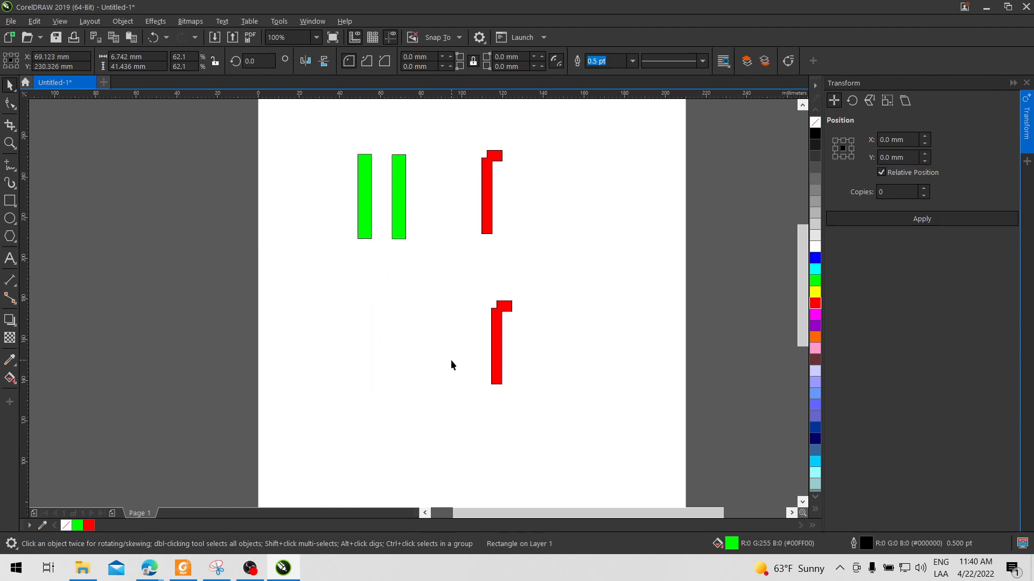
Add a horizontal guideline at the green rectangles' top edge and snap the second green rectangle to it with guideline snapping enabled.
drag(423, 96, 428, 171)
click(456, 39)
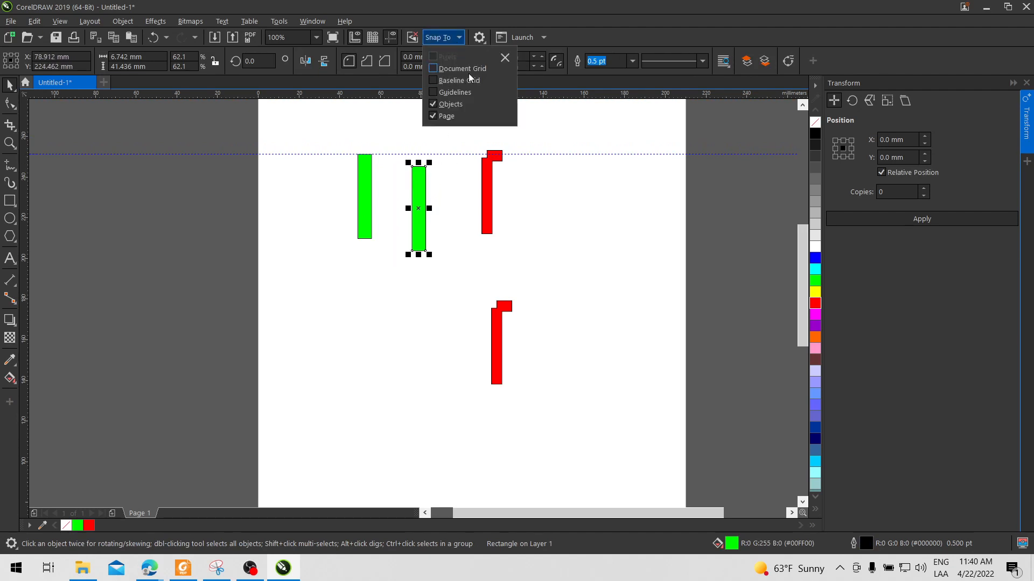
click(451, 93)
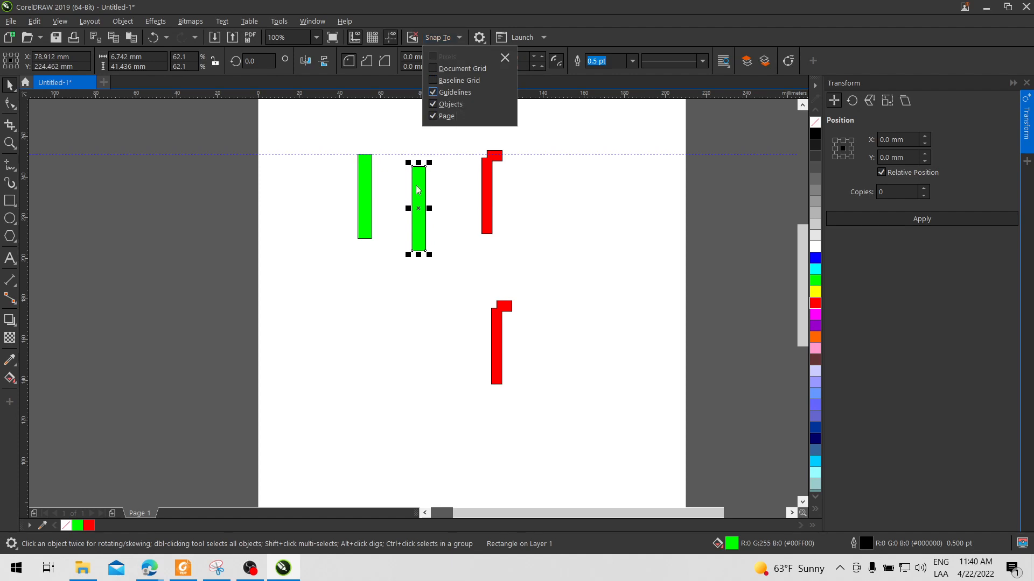
drag(426, 166, 425, 154)
click(397, 176)
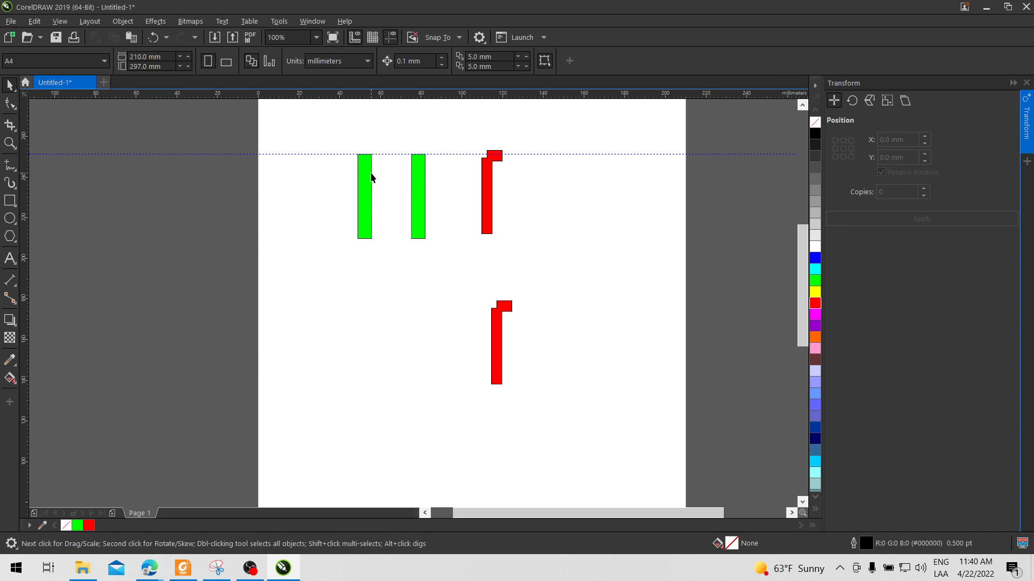
Move the first green rectangle up 10 mm with a relative position transformation.
click(363, 193)
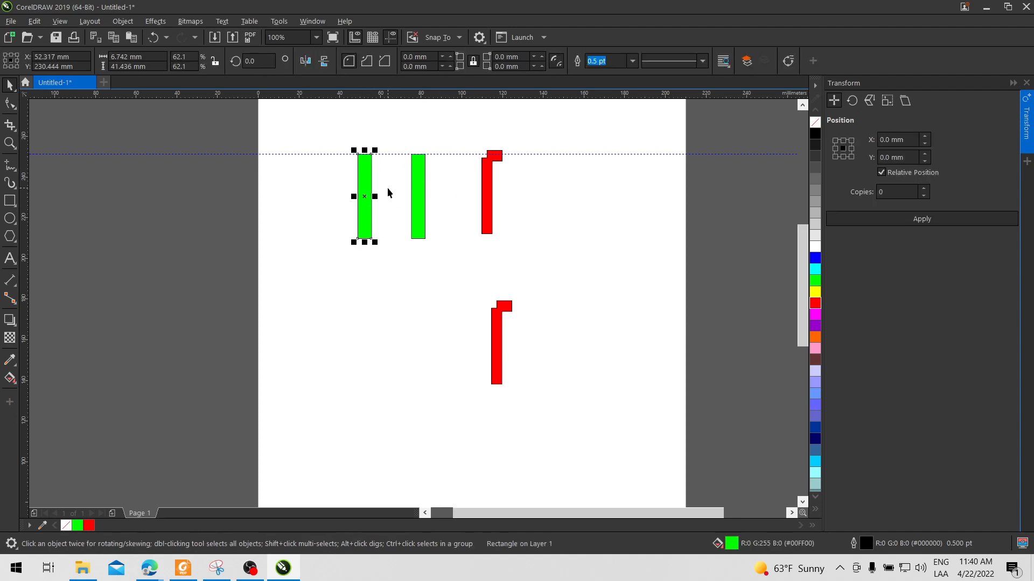
click(928, 155)
click(928, 156)
click(928, 155)
click(928, 155)
click(926, 153)
click(913, 221)
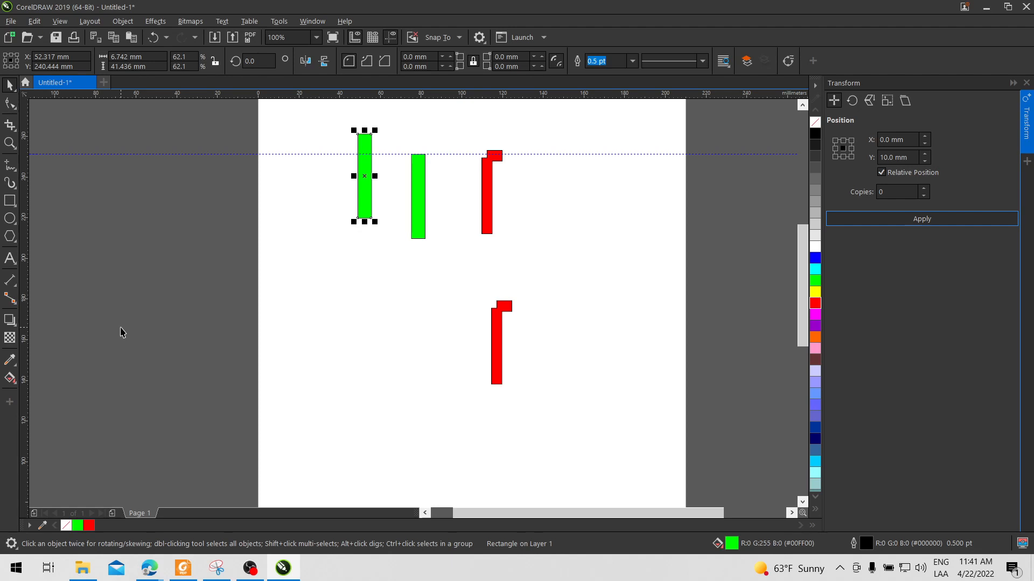
click(912, 156)
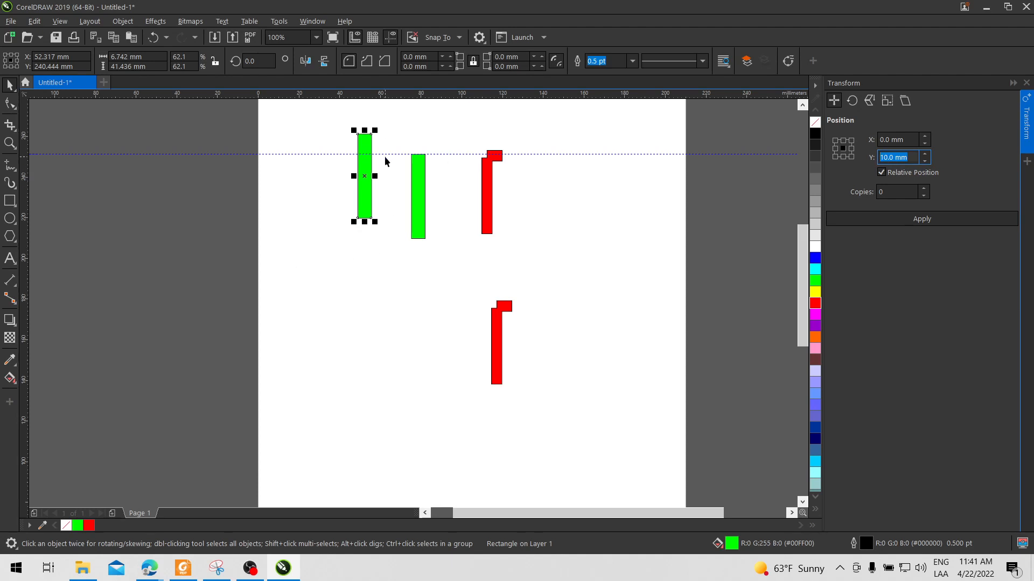
Create one copy of the second green rectangle, offset 10 mm upward.
click(414, 180)
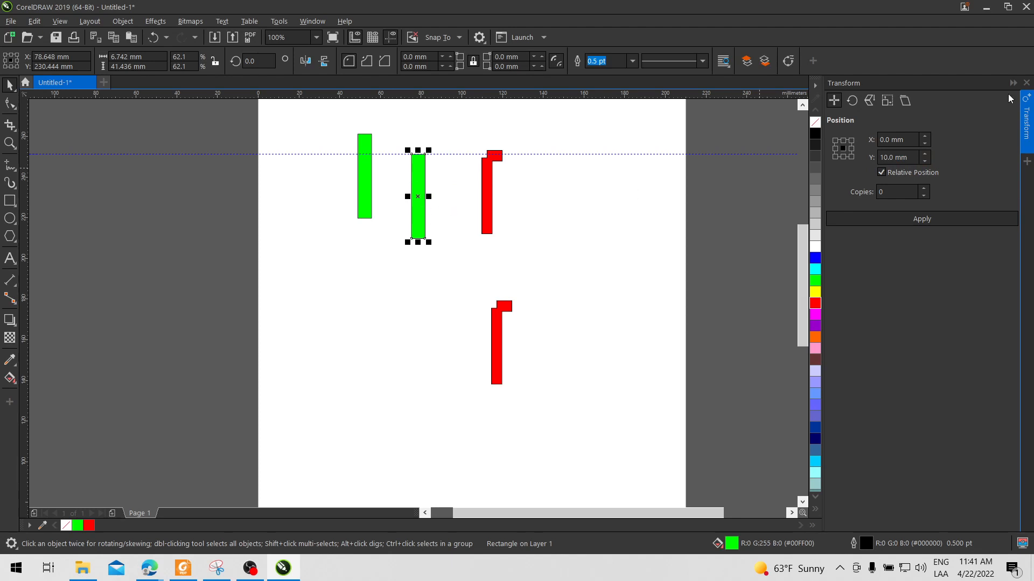
click(924, 188)
click(919, 218)
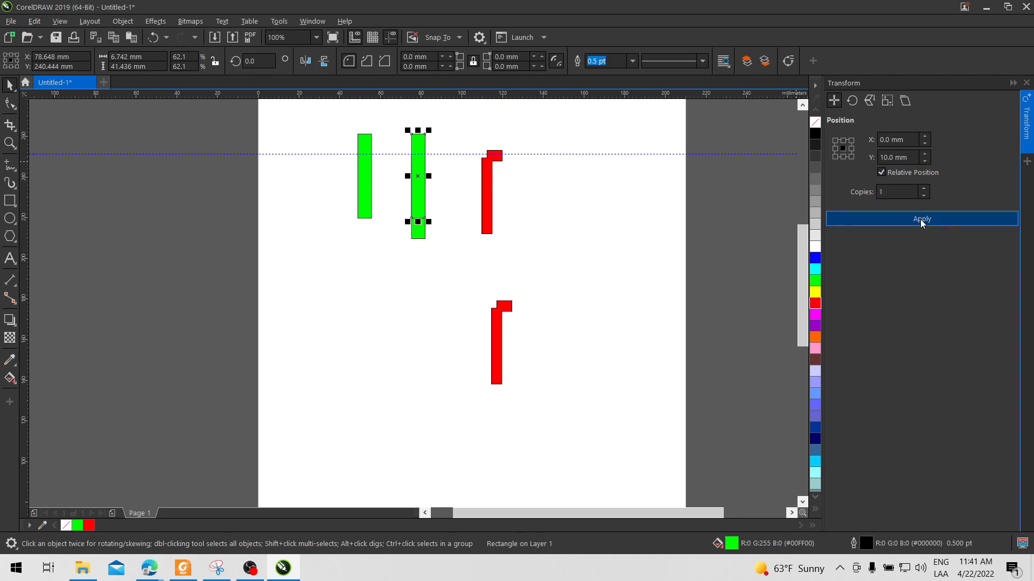
click(628, 223)
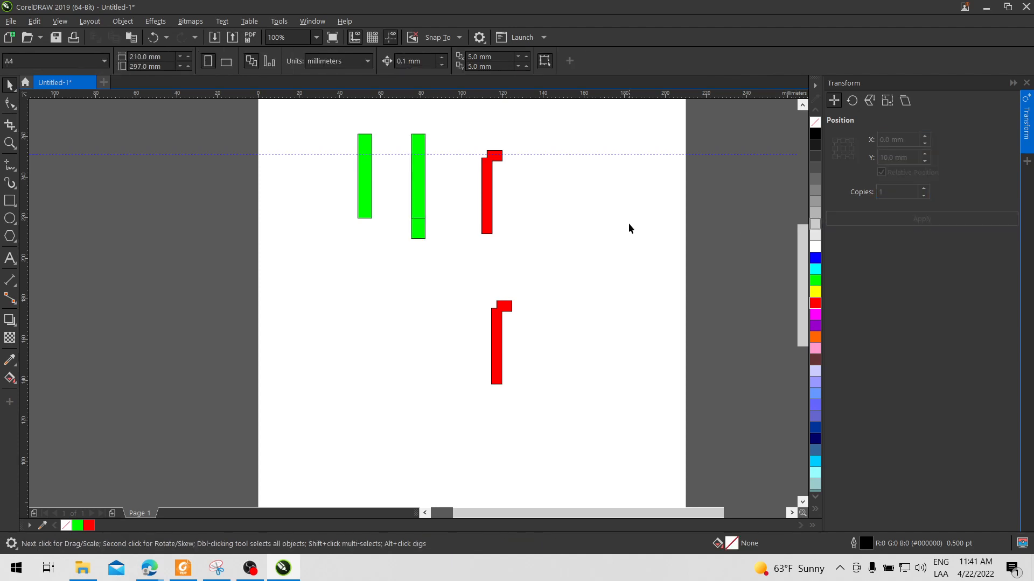
Nudge the raised copy horizontally to between the two other green rectangles, centred at about X 66 mm.
click(415, 202)
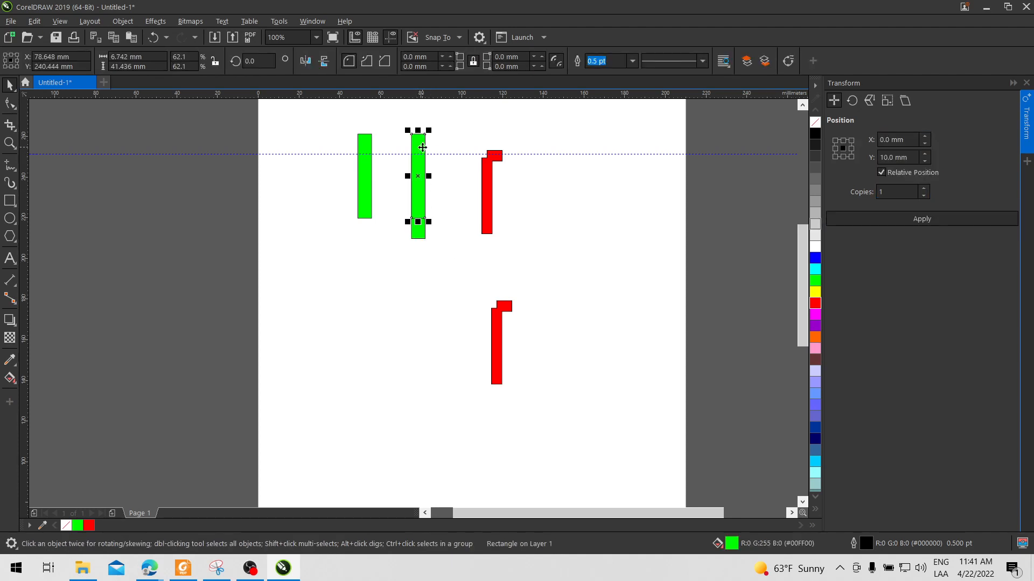
click(418, 232)
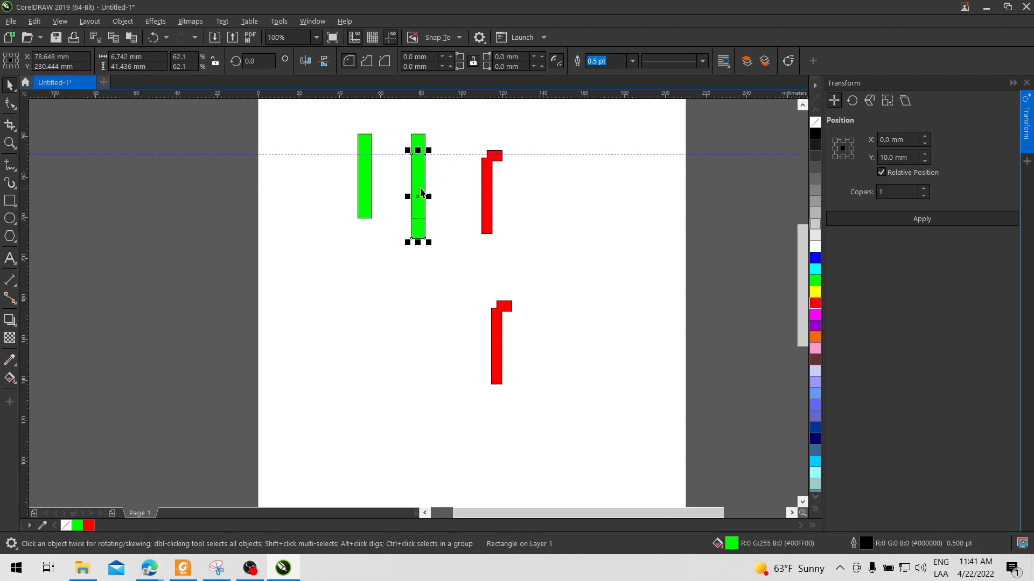
click(419, 141)
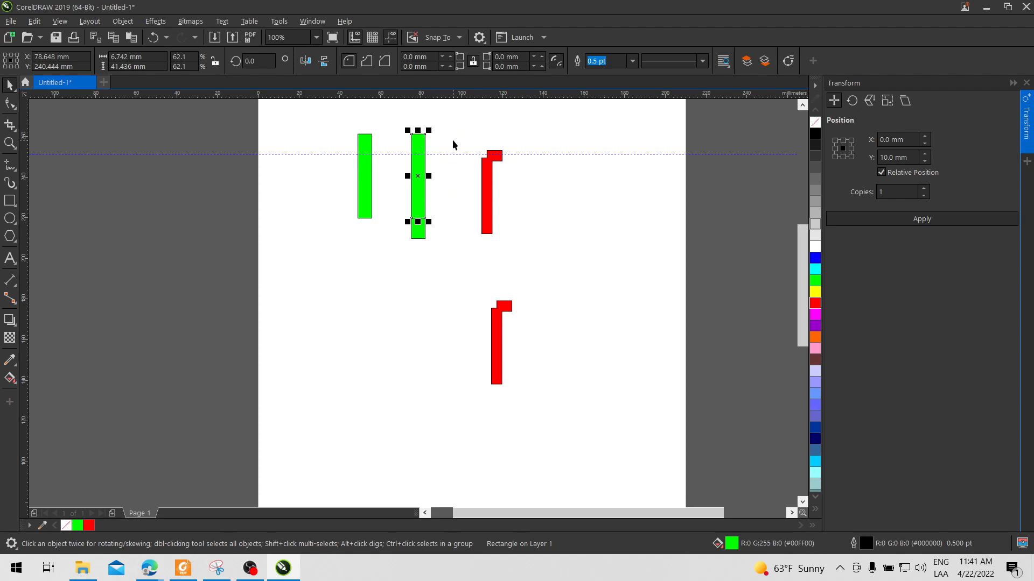
key(Left)
key(Left)
key(Left)
key(Left)
key(Left)
key(Left)
key(Left)
key(Left)
key(Left)
key(Left)
key(Left)
key(Left)
key(Left)
key(Left)
key(Left)
key(Left)
key(Left)
key(Left)
key(Left)
key(Left)
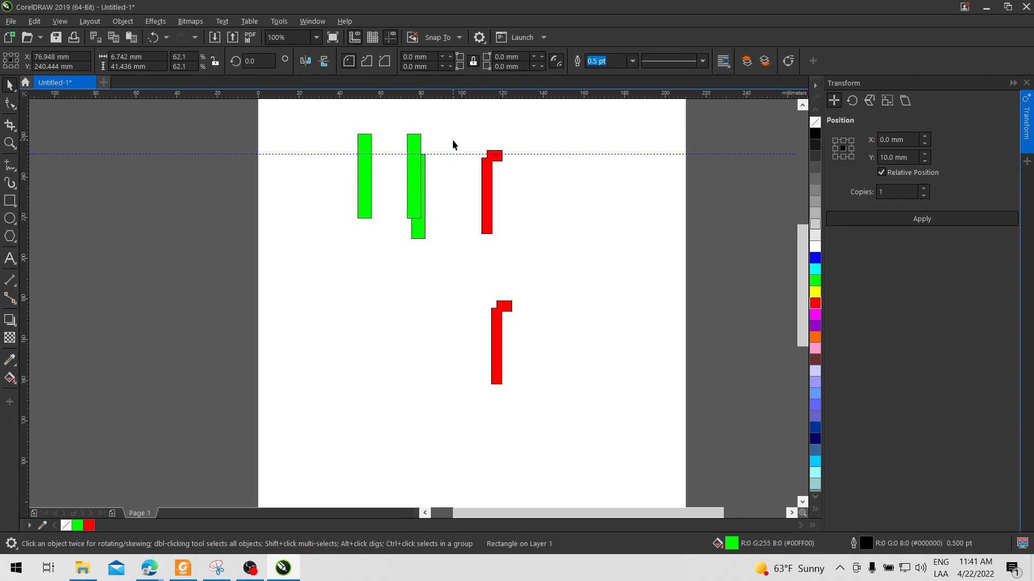
key(Left)
key(Left)
key(Left)
key(Left)
key(Left)
key(Left)
key(Left)
key(Left)
key(Left)
key(Left)
key(Left)
key(Left)
key(Left)
key(Left)
key(Left)
key(Left)
key(Left)
key(Left)
key(Left)
key(Left)
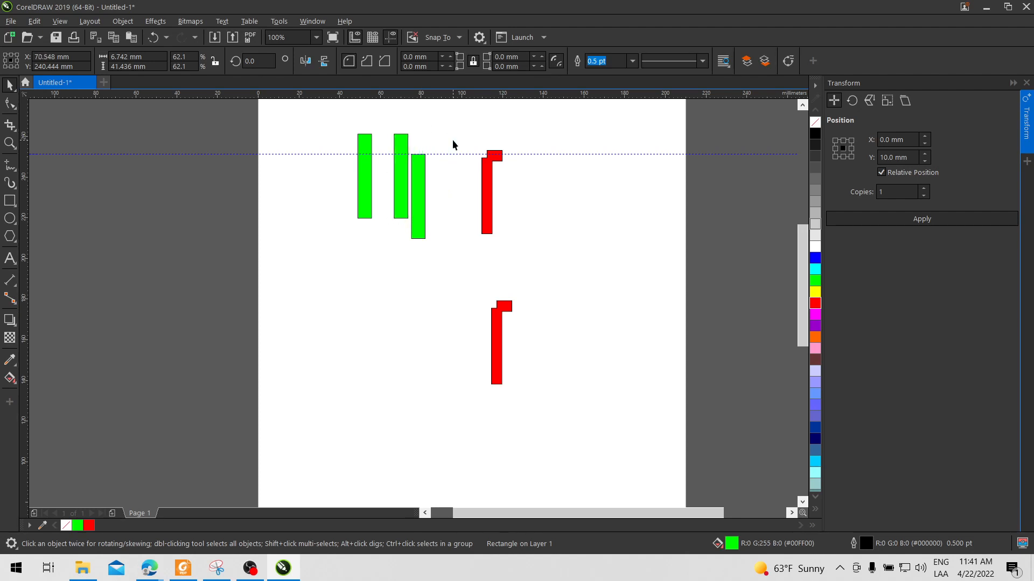
key(Left)
key(Left)
key(Left)
key(Left)
key(Left)
key(Left)
key(Left)
key(Left)
key(Left)
key(Left)
key(Left)
key(Left)
key(Left)
key(Left)
key(Left)
key(Left)
key(Left)
key(Left)
key(Left)
key(Left)
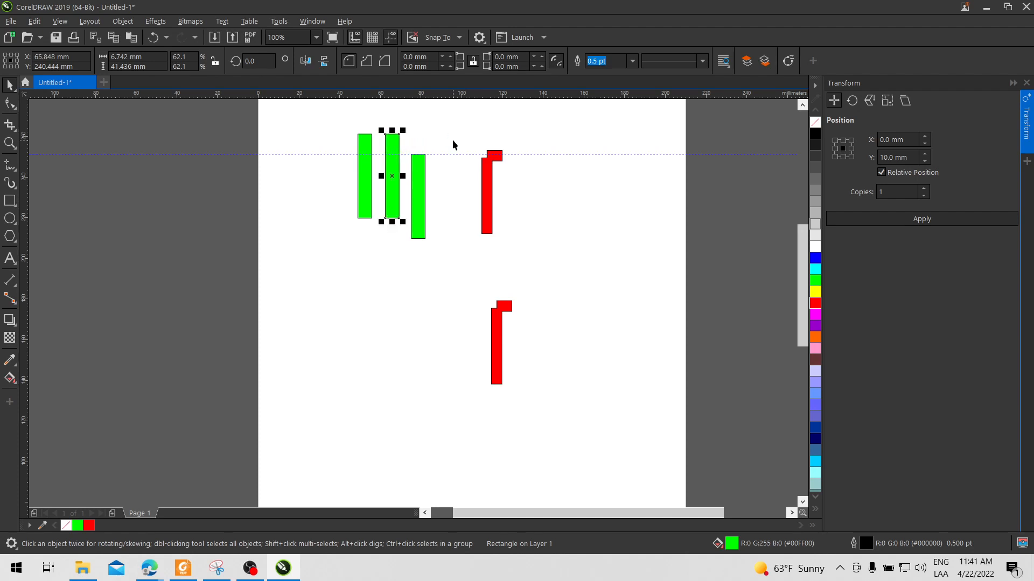
click(371, 151)
click(386, 152)
click(417, 165)
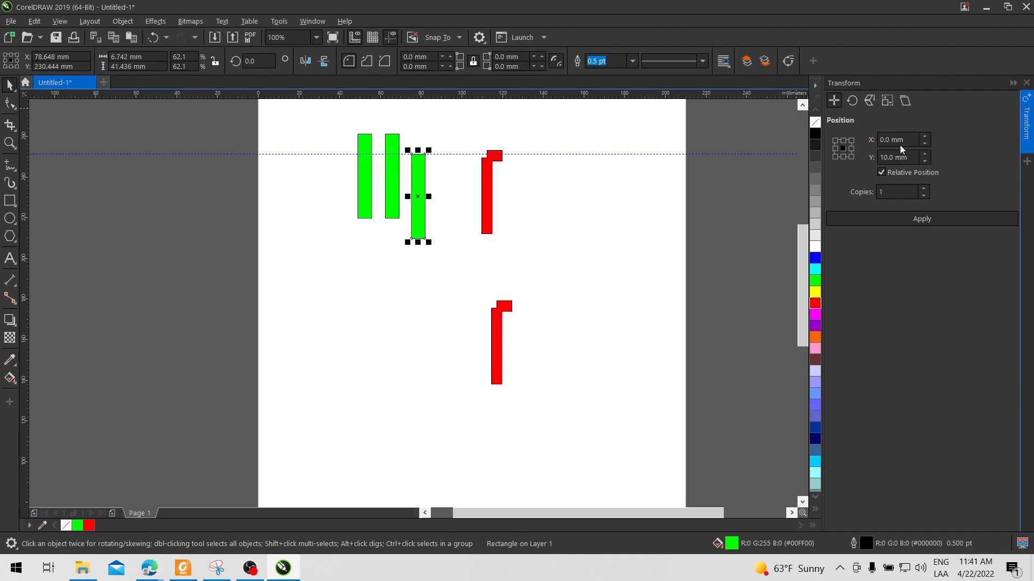
Draw a square of about 9.8 mm below and to the left of the green rectangles and fill it blue.
click(9, 200)
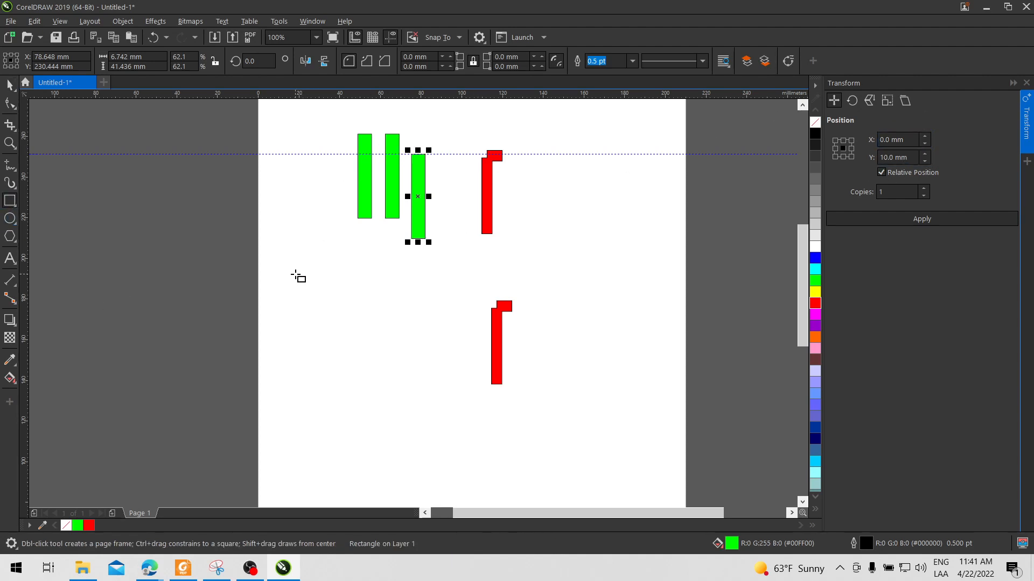
drag(295, 275, 315, 293)
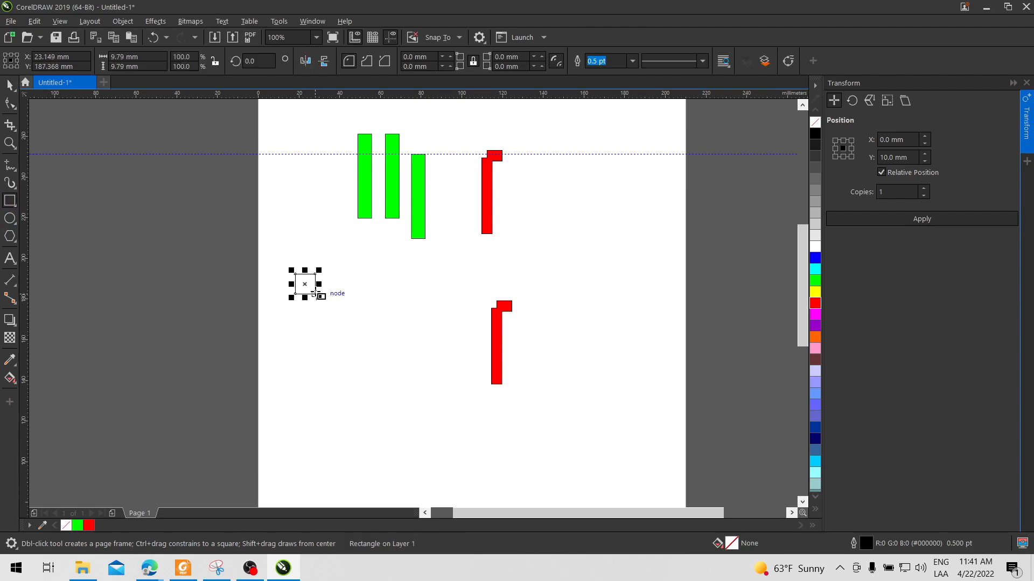
click(819, 256)
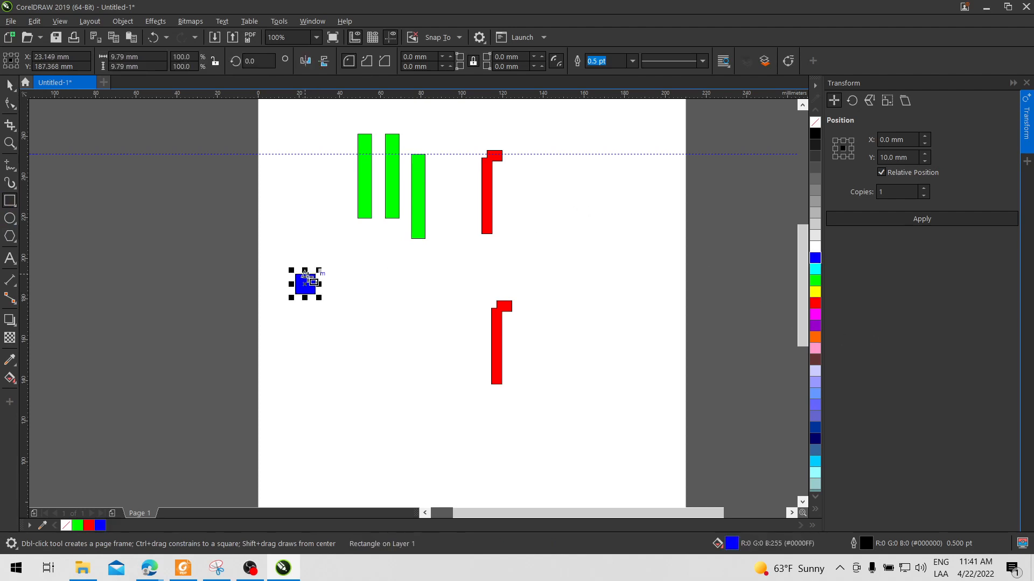
Resize the blue square to 10 mm wide and 10 mm high.
click(35, 56)
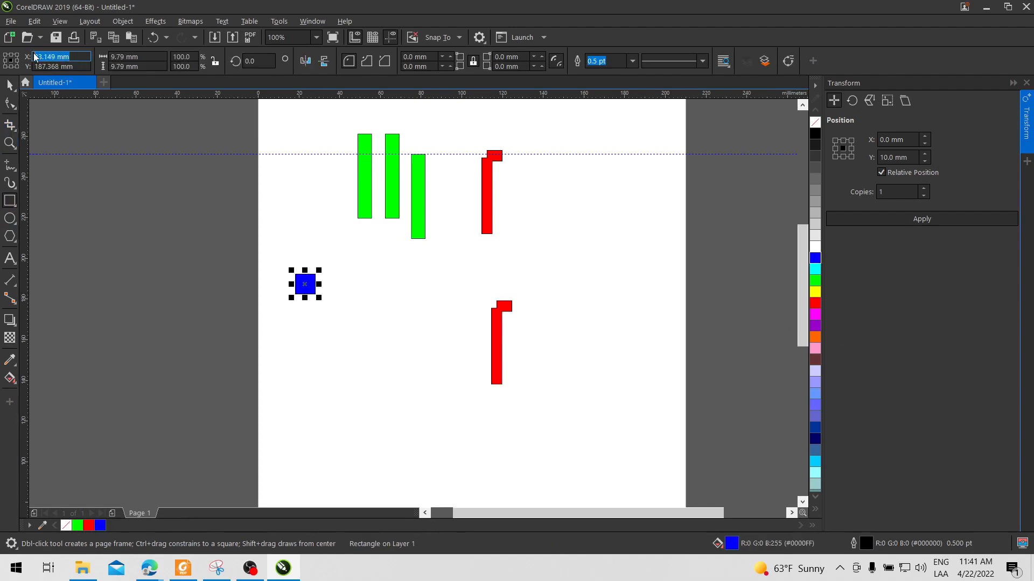
text(20)
key(Tab)
text(10)
key(Tab)
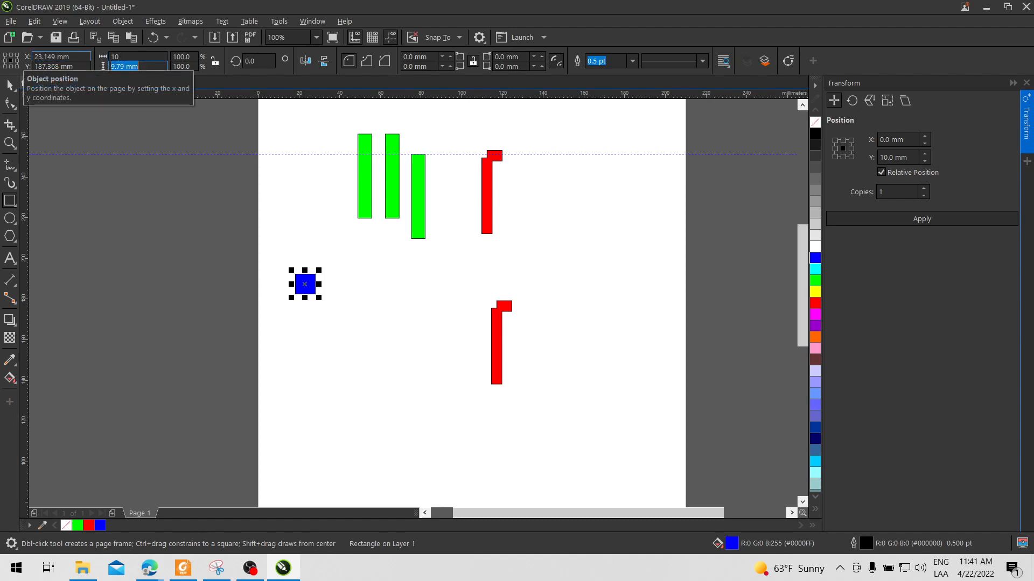
text(10)
key(Return)
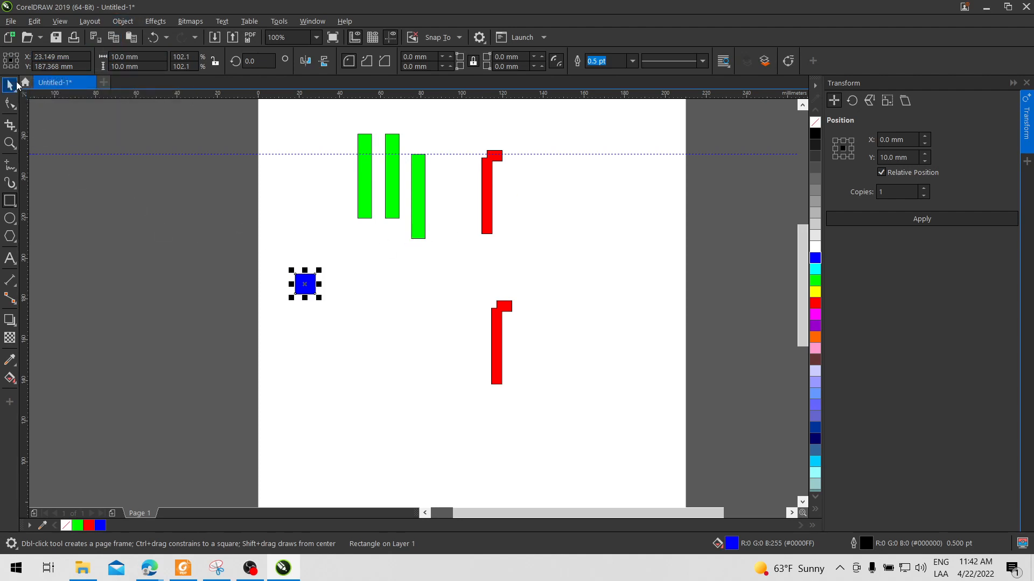
click(331, 285)
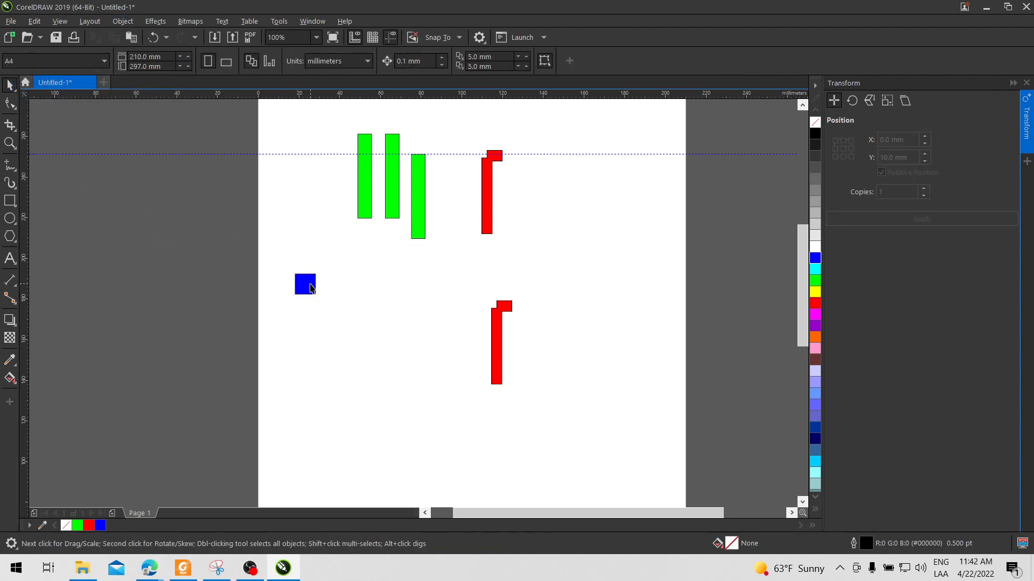
Create four copies of the blue square at a relative offset of X 15 mm and Y 0 mm.
click(311, 288)
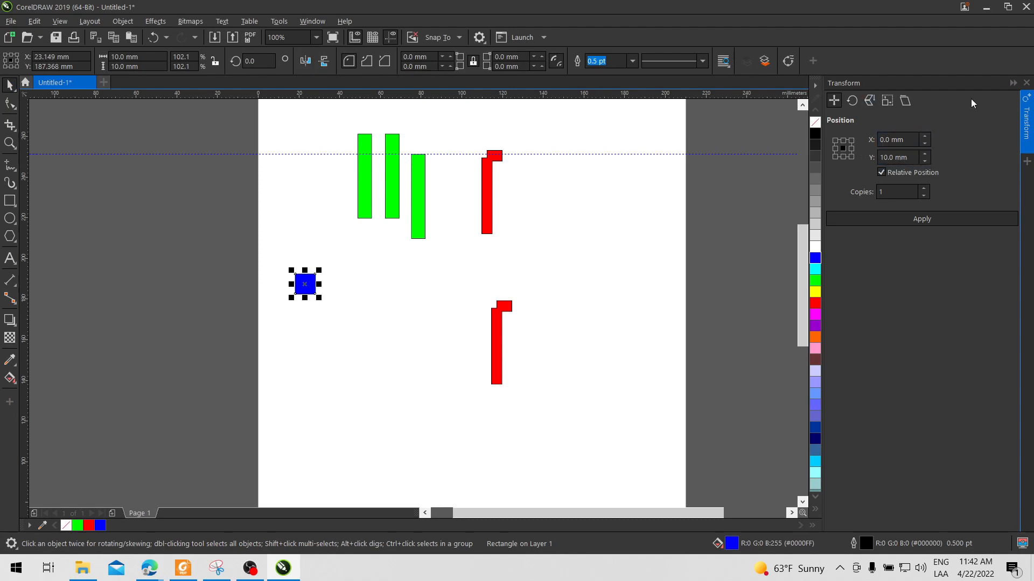
drag(911, 159, 880, 142)
text(0)
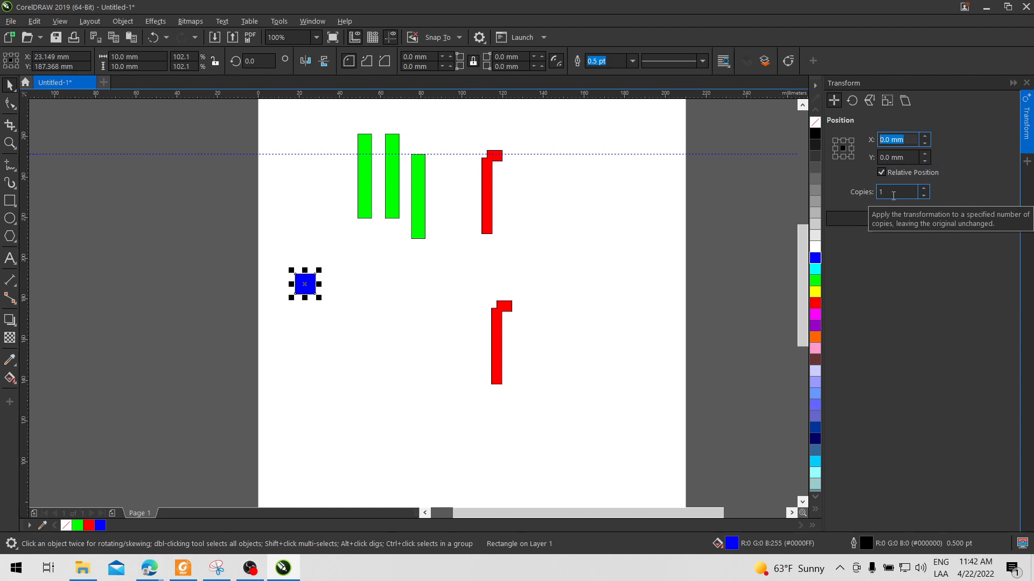
text(15)
click(924, 188)
click(924, 188)
click(923, 189)
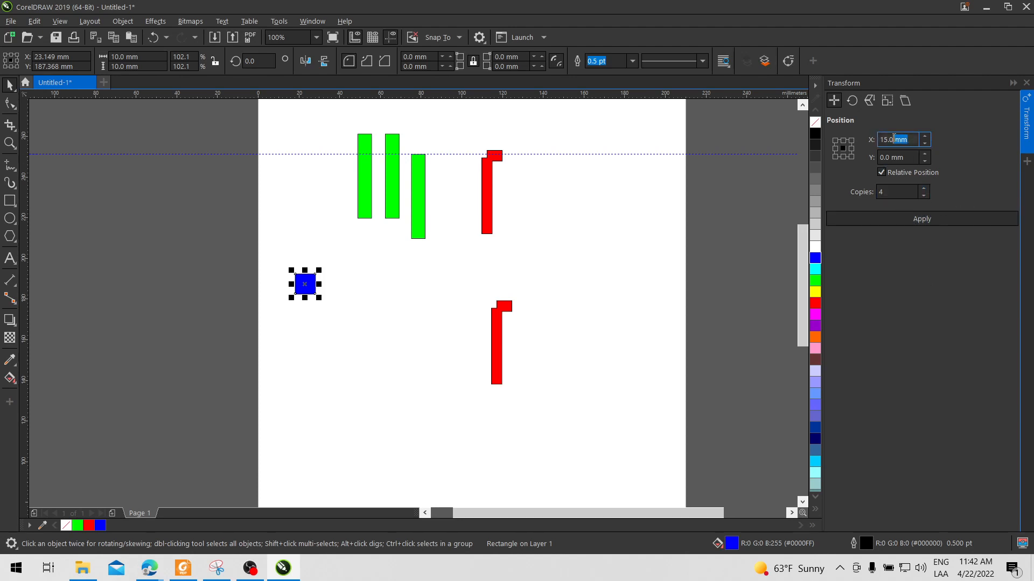
click(892, 191)
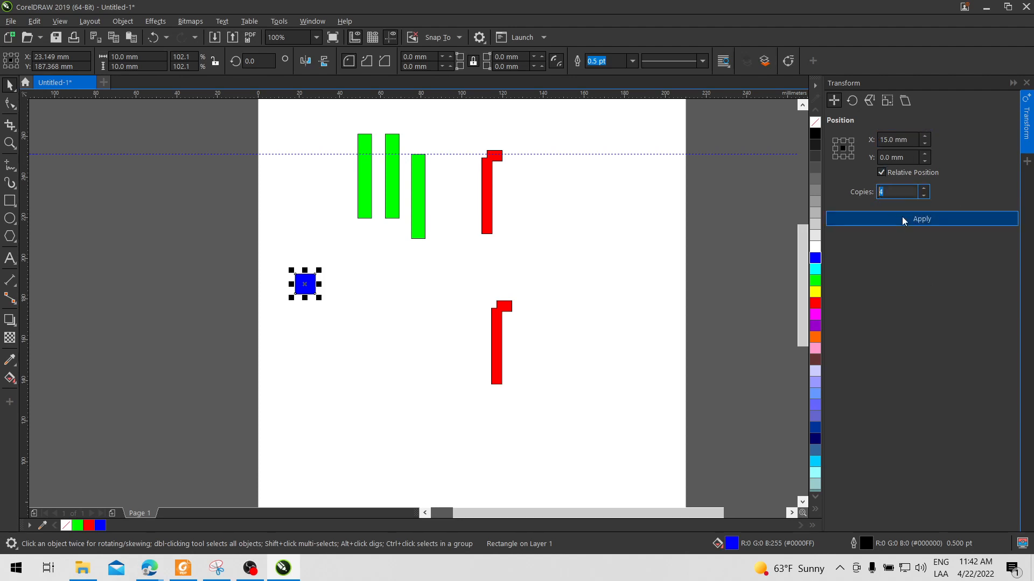
click(915, 220)
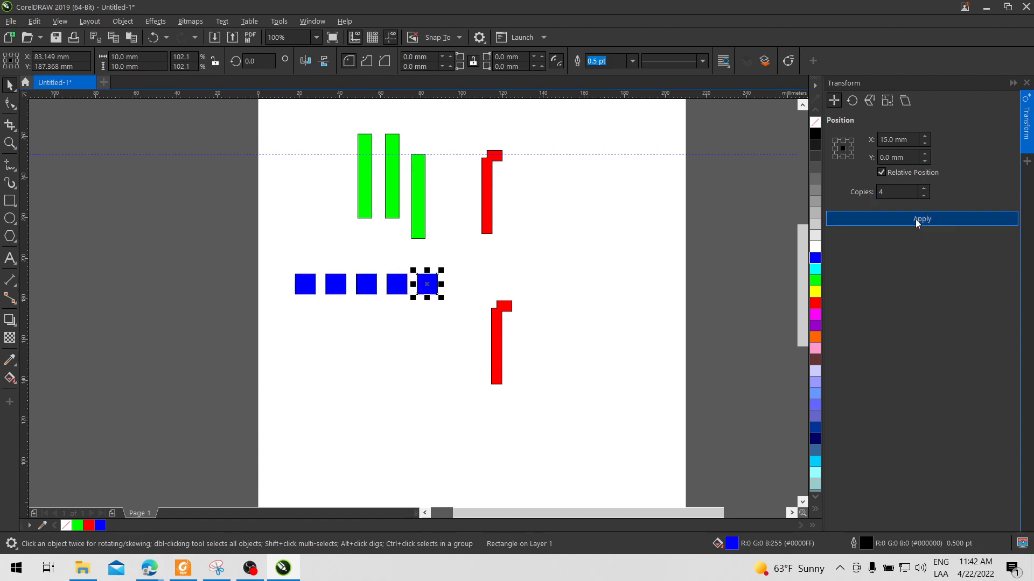
click(555, 274)
Examine the horizontal positions of the copied blue squares against the 15 mm X offset.
click(308, 291)
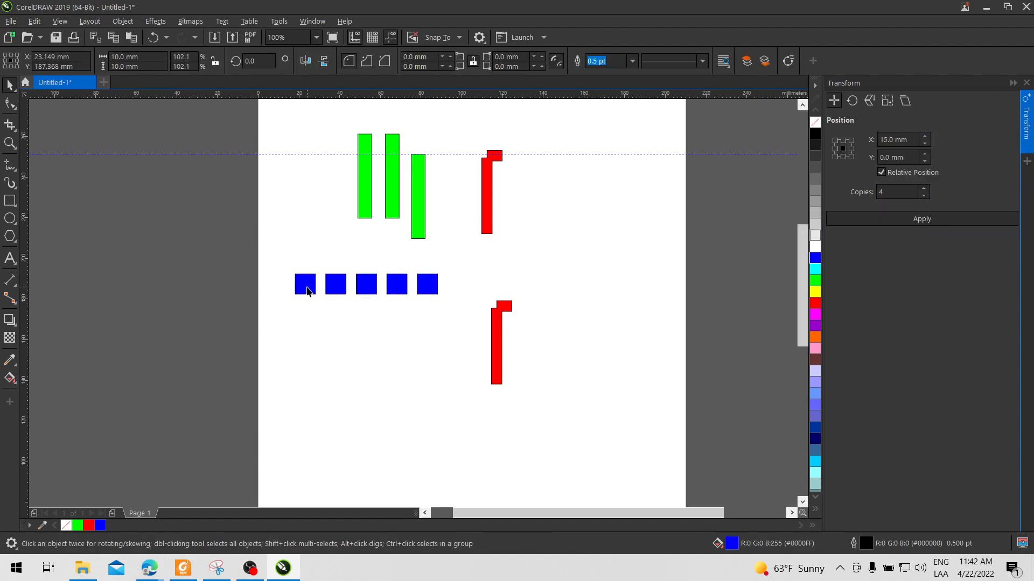
click(335, 289)
click(362, 288)
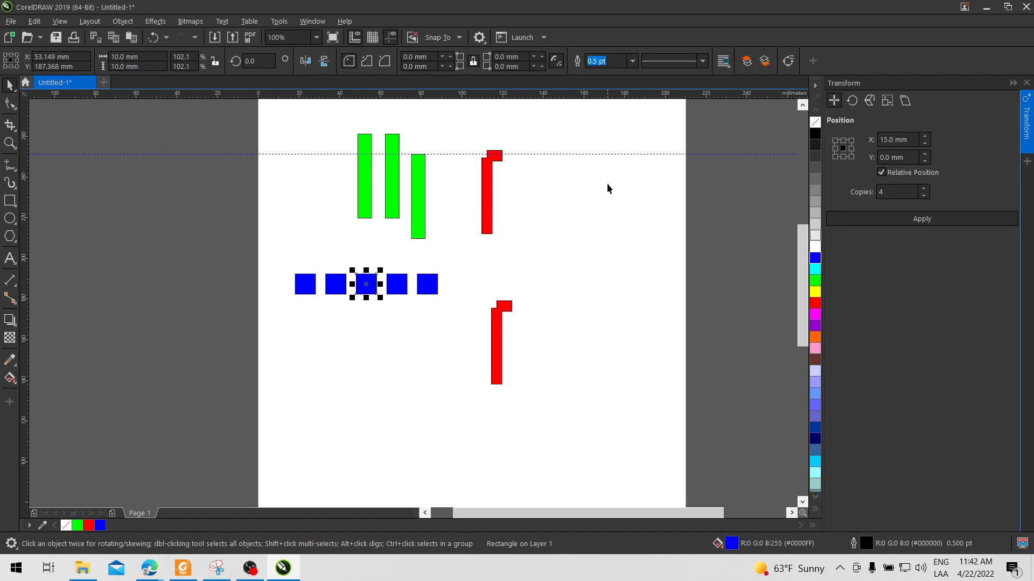
drag(911, 140, 881, 142)
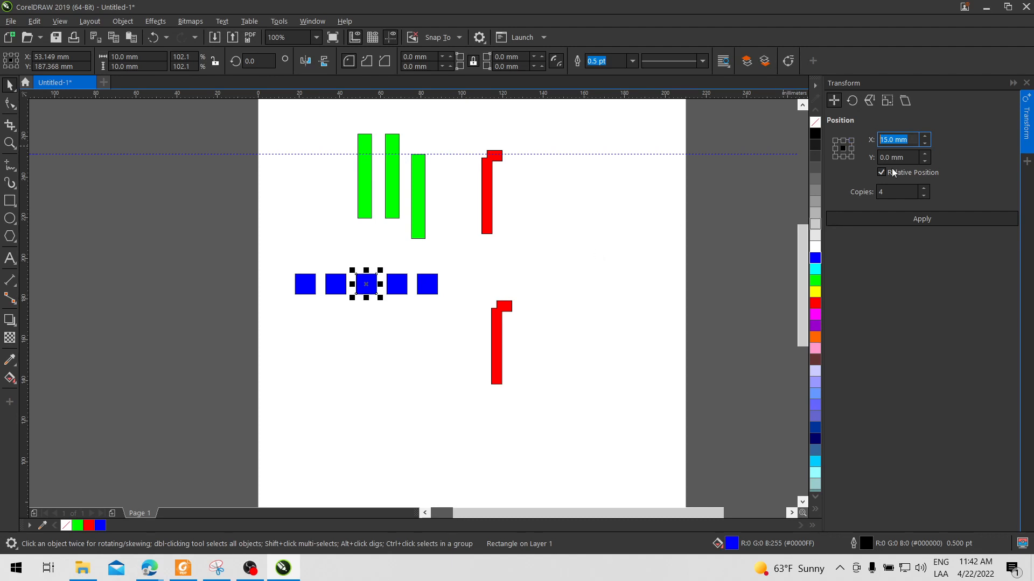
click(325, 310)
click(301, 285)
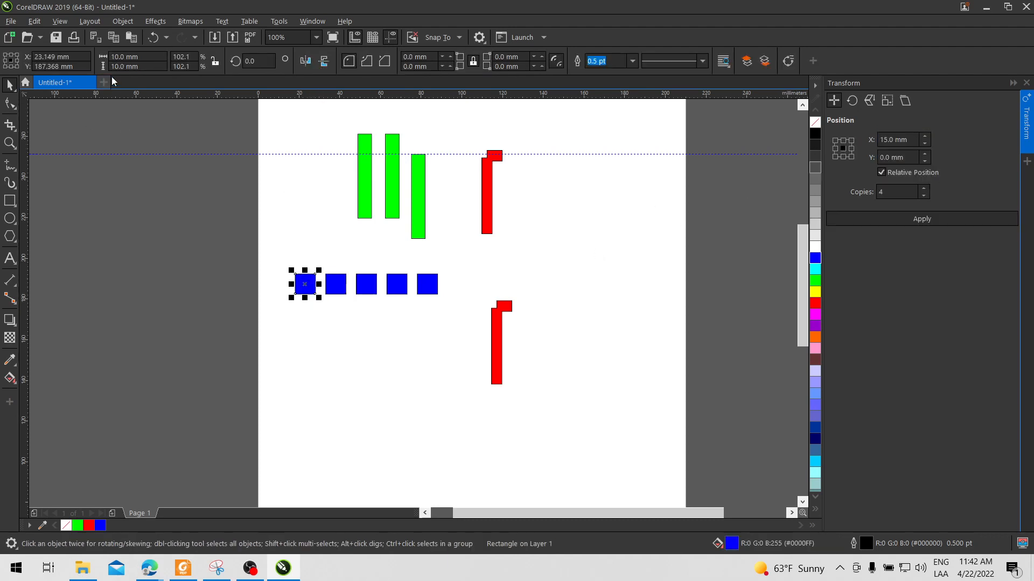
click(334, 340)
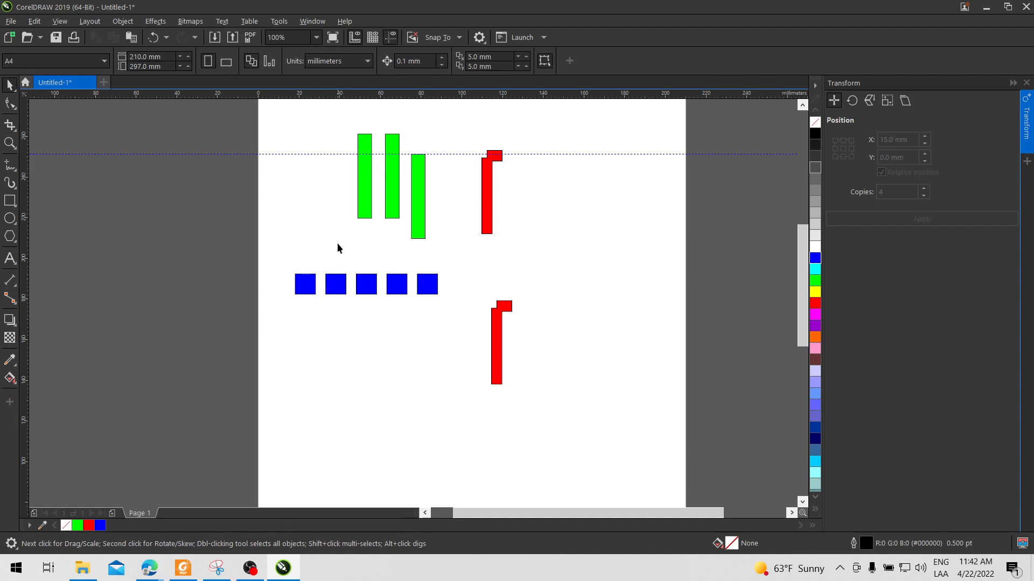
Move the first blue square below the row to about X 23 mm, Y 173 mm, and place guidelines along its top and left edges.
scroll(344, 318, up, 2)
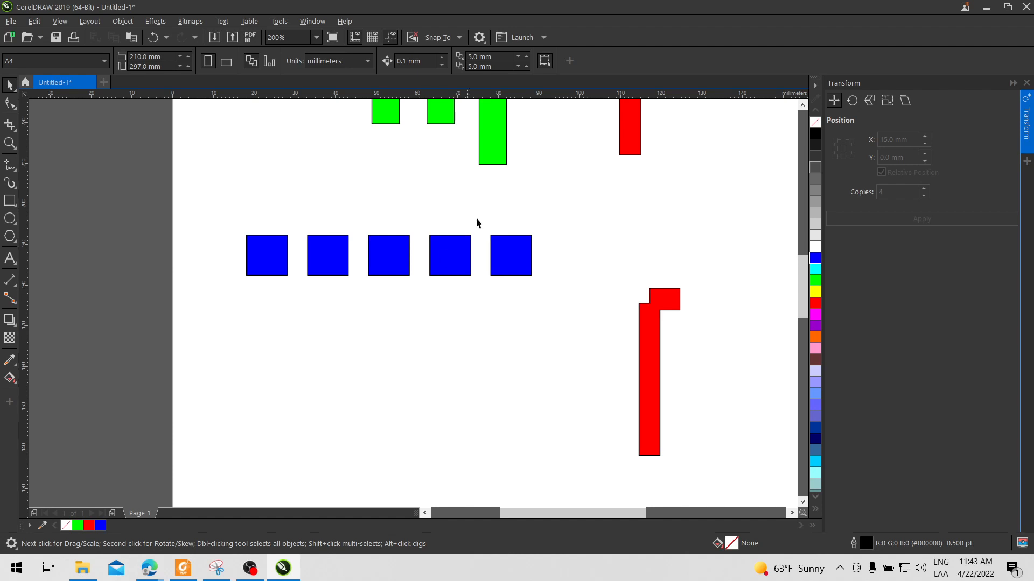
drag(268, 262, 267, 322)
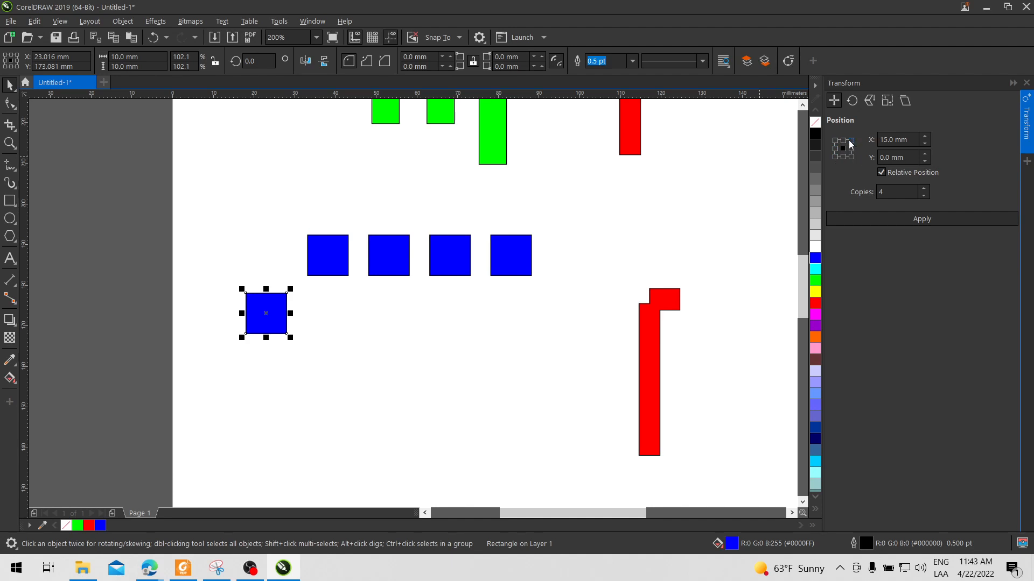
click(843, 156)
drag(282, 94, 266, 294)
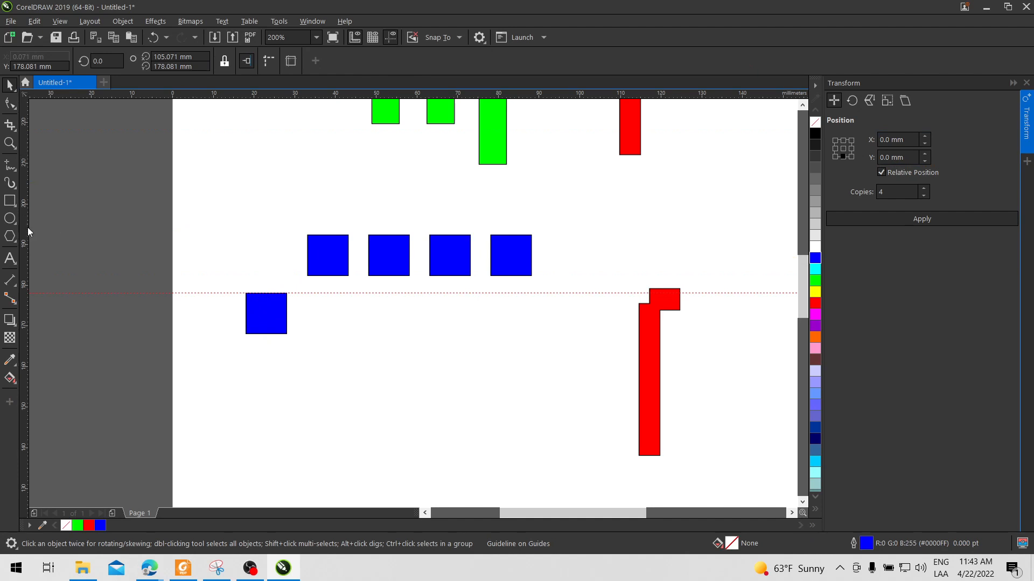
drag(29, 232, 248, 314)
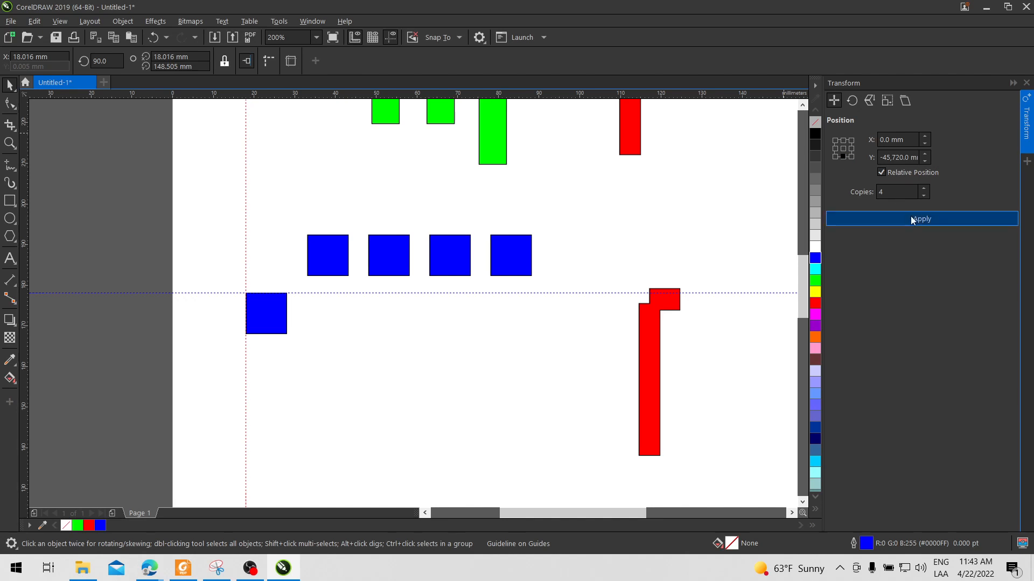
Create two copies of the lowered blue square directly beneath it at a relative offset of X 0 mm and Y -10 mm.
click(925, 189)
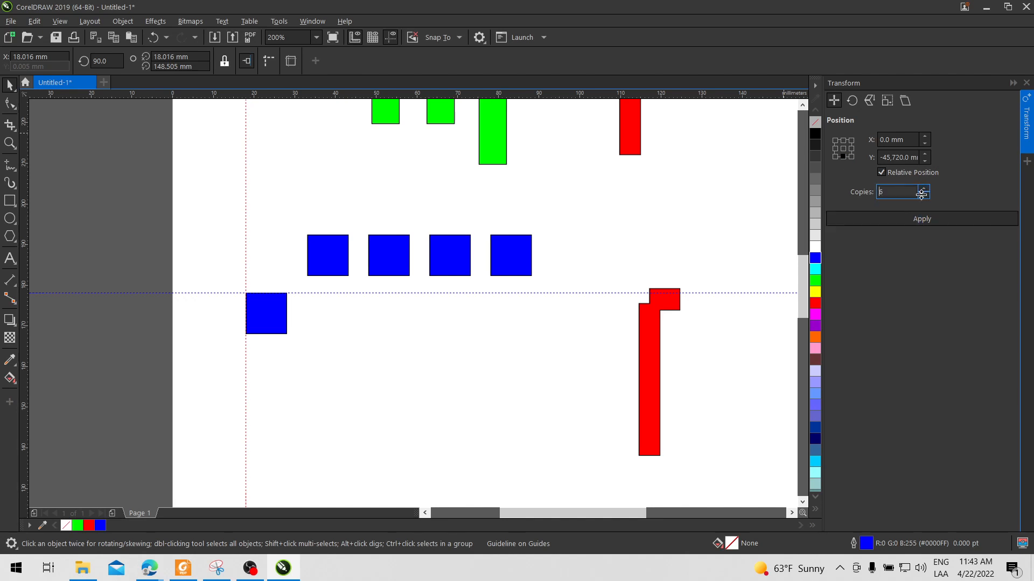
click(921, 198)
click(921, 198)
click(921, 198)
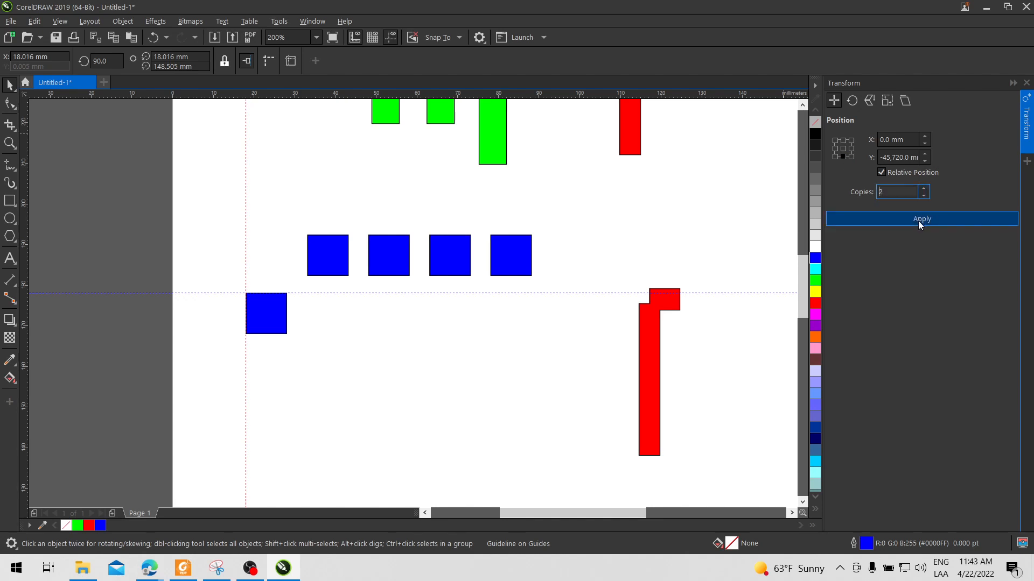
click(919, 219)
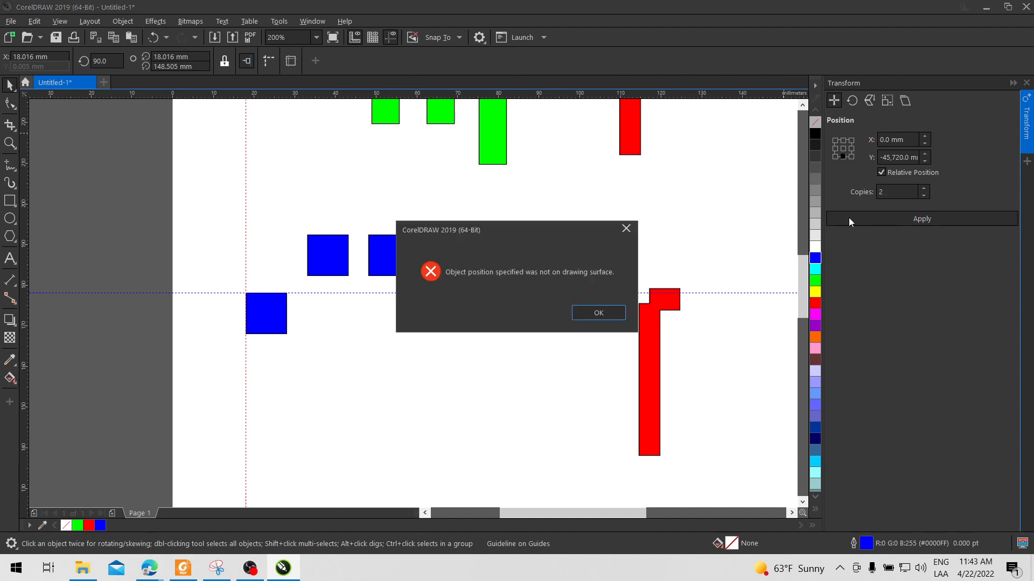
click(626, 229)
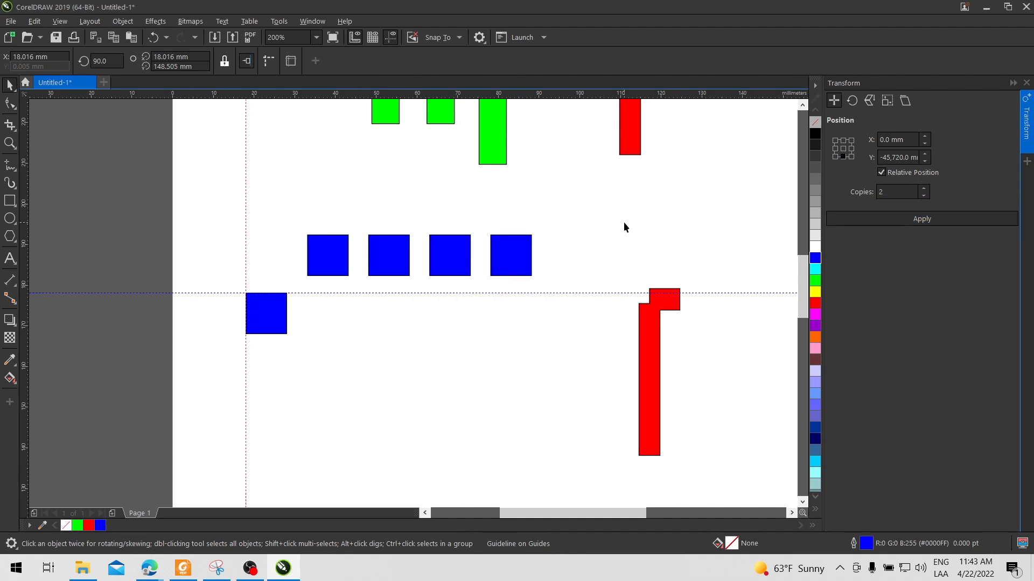
click(276, 321)
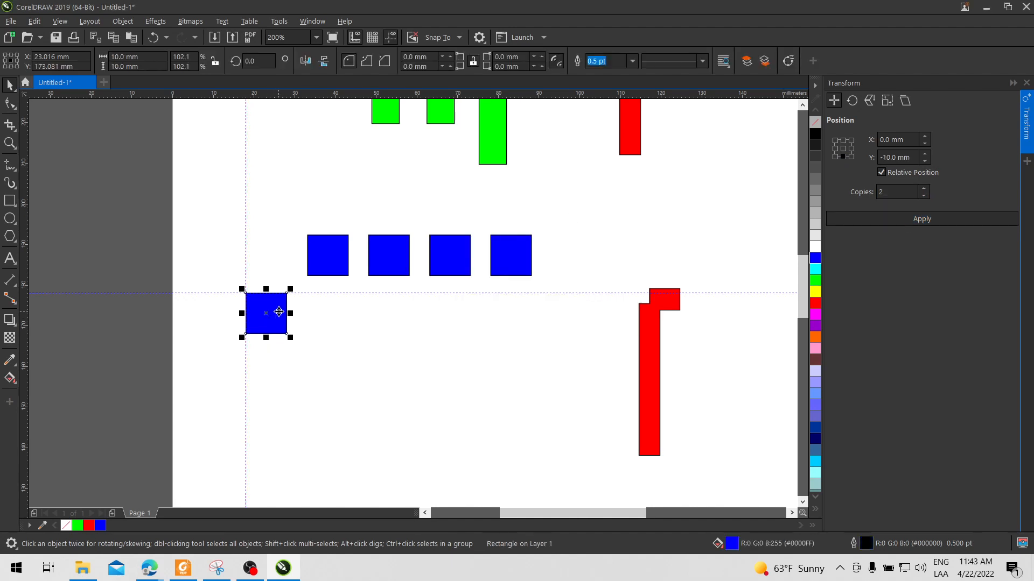
click(914, 219)
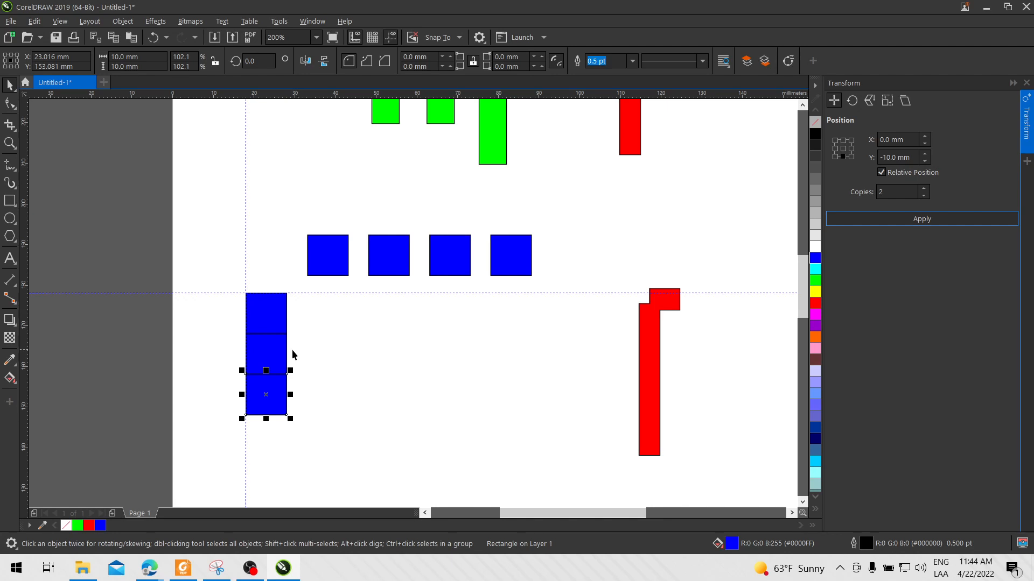
Try to create two copies of the middle stacked blue square at a relative offset of X -10 mm and Y 0 mm.
click(270, 356)
click(269, 396)
click(267, 353)
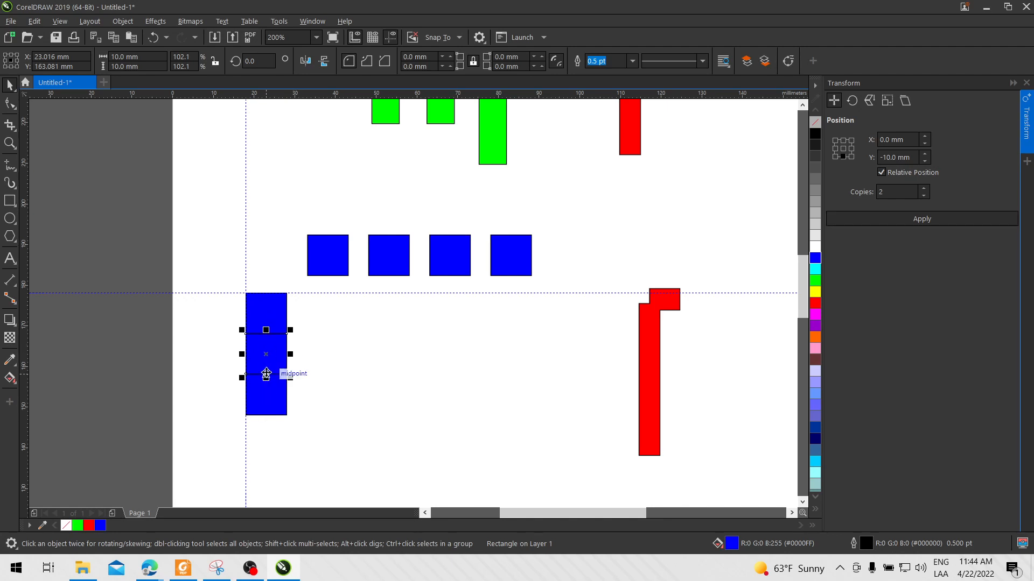
click(285, 305)
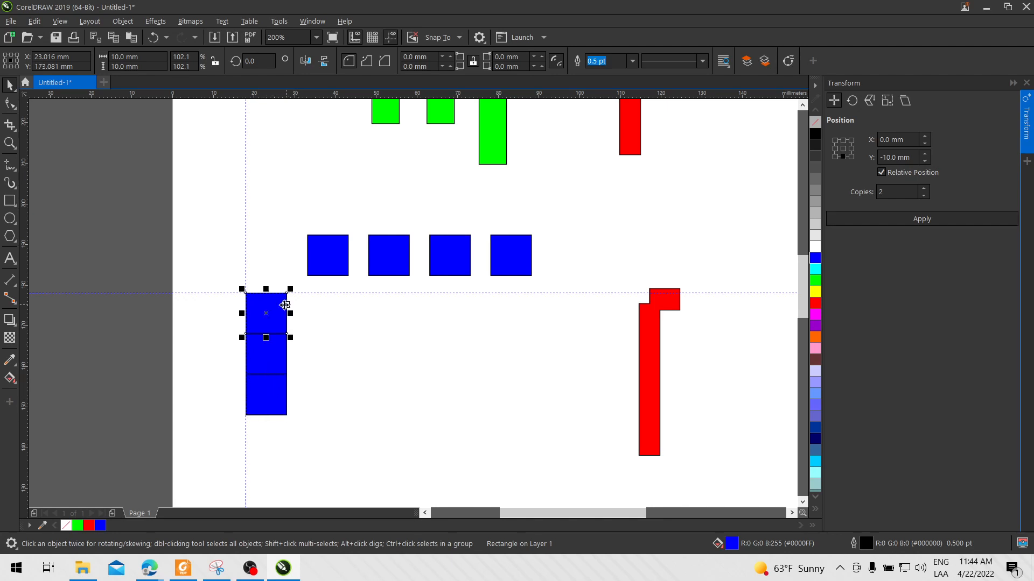
click(278, 349)
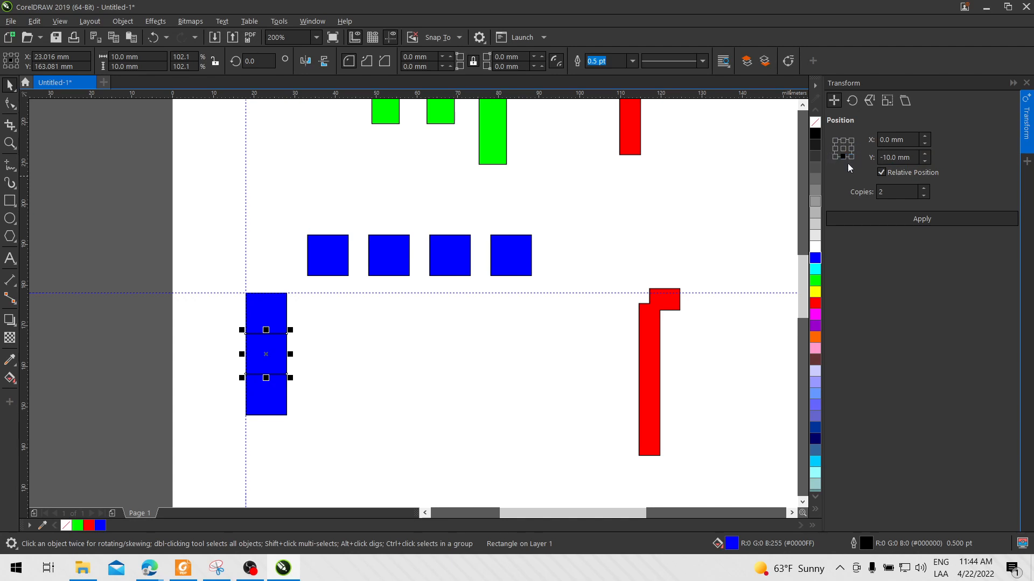
click(835, 149)
click(905, 219)
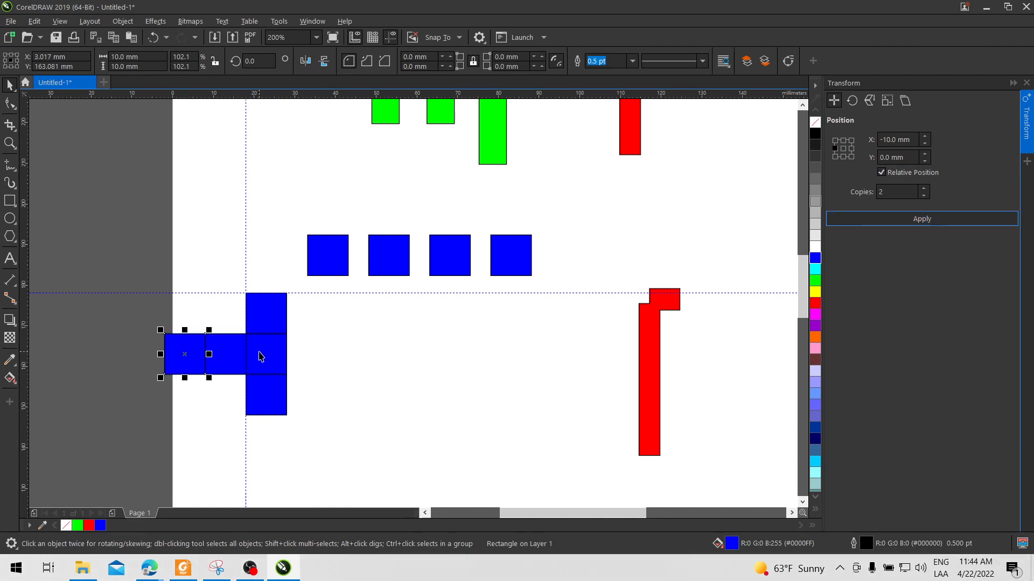
key(ctrl+z)
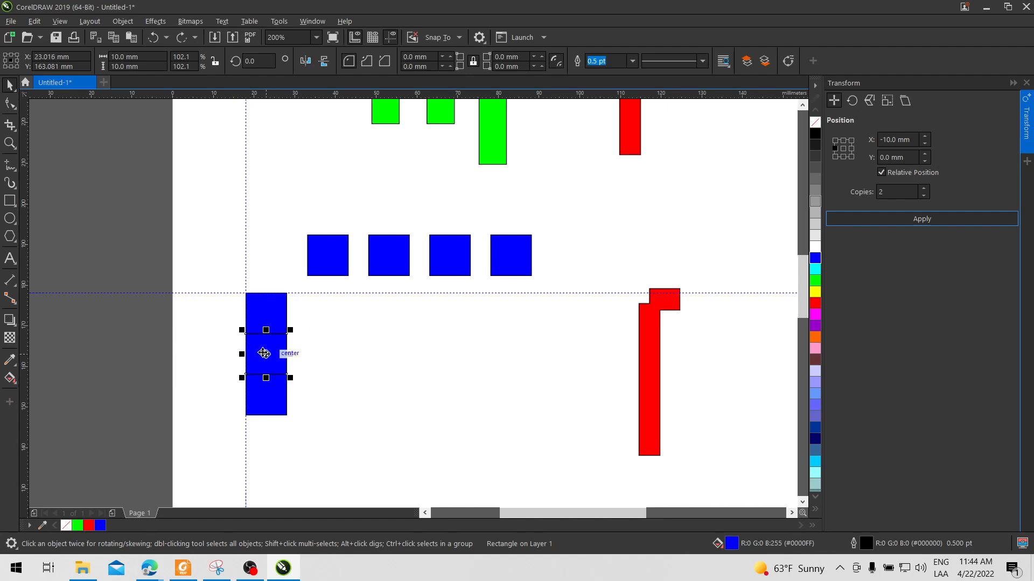
Delete the four remaining blue squares in the horizontal row.
click(282, 304)
drag(298, 207, 562, 305)
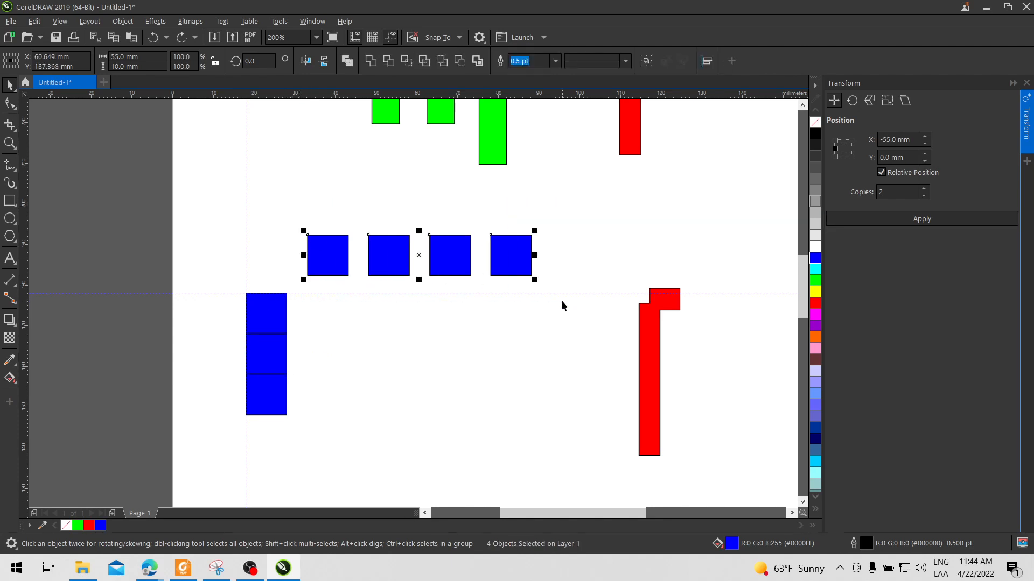
key(Delete)
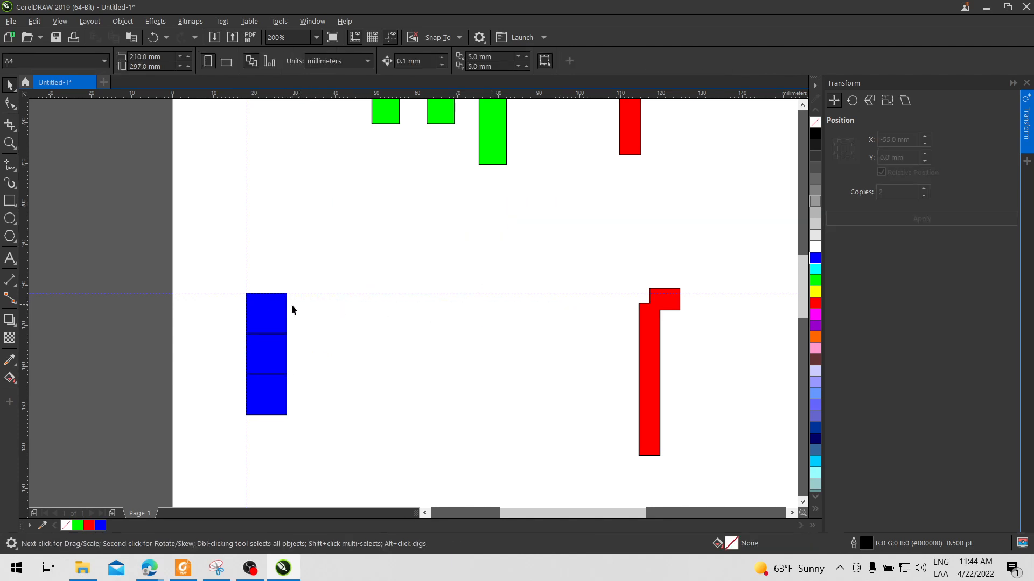
Form a cross by copying the top stacked square twice each to its left, above and right at 10 mm relative offsets.
click(277, 308)
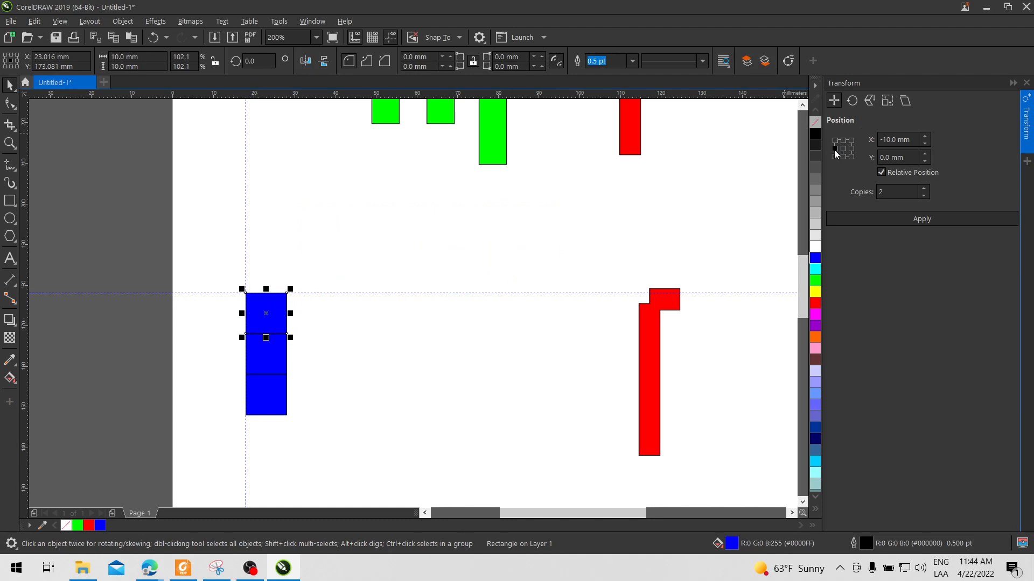
click(899, 218)
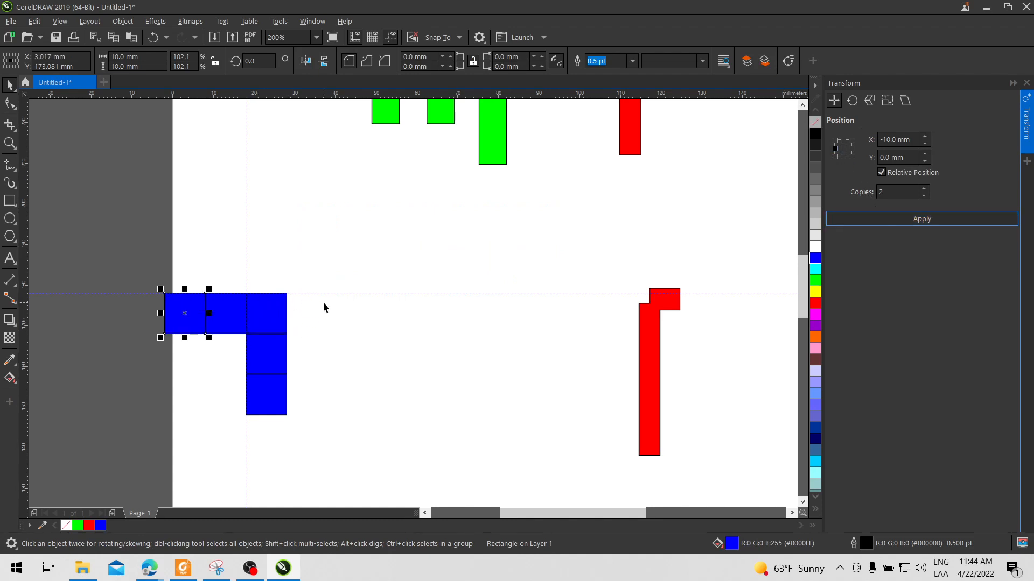
click(277, 315)
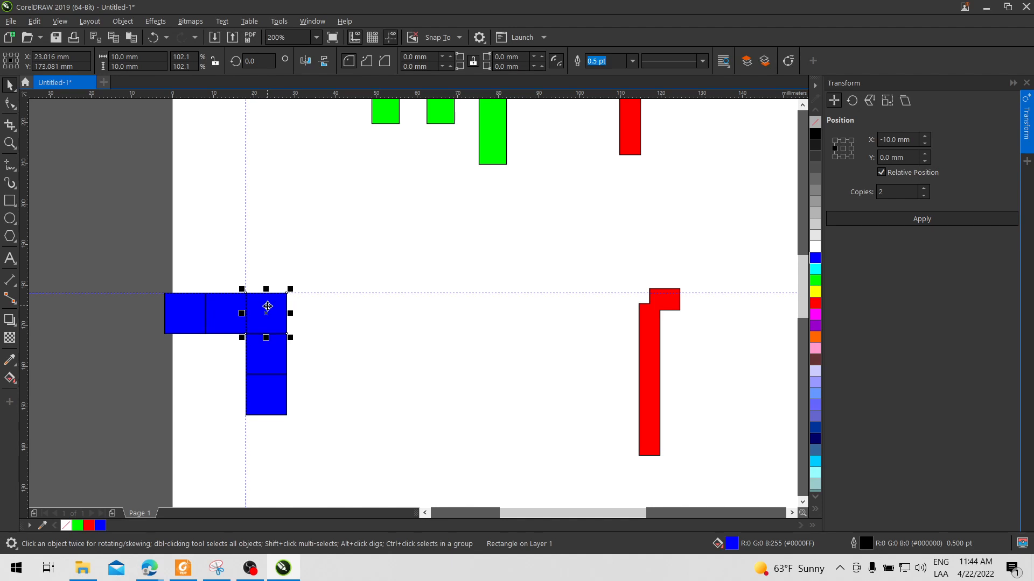
click(842, 140)
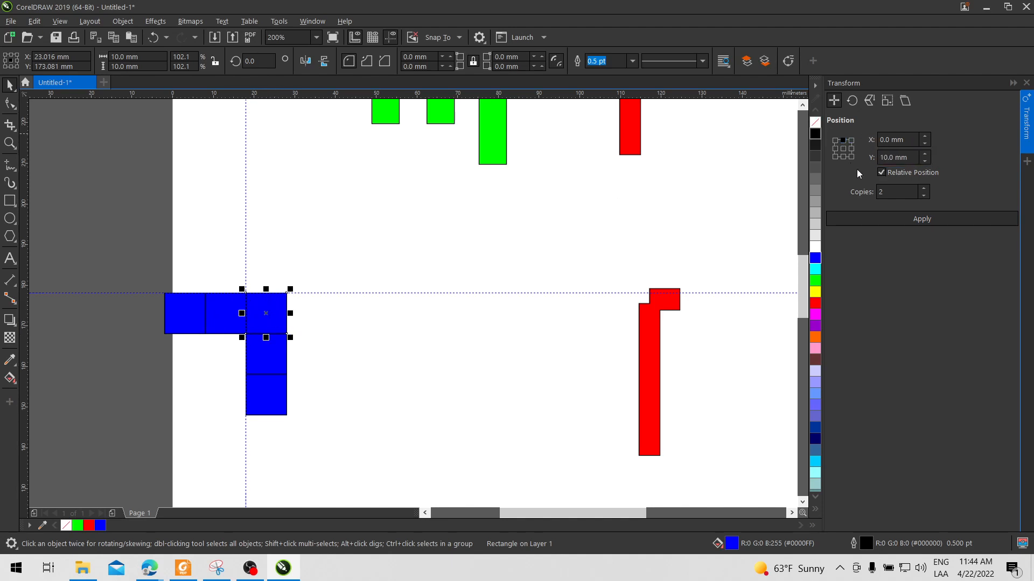
click(889, 220)
click(267, 311)
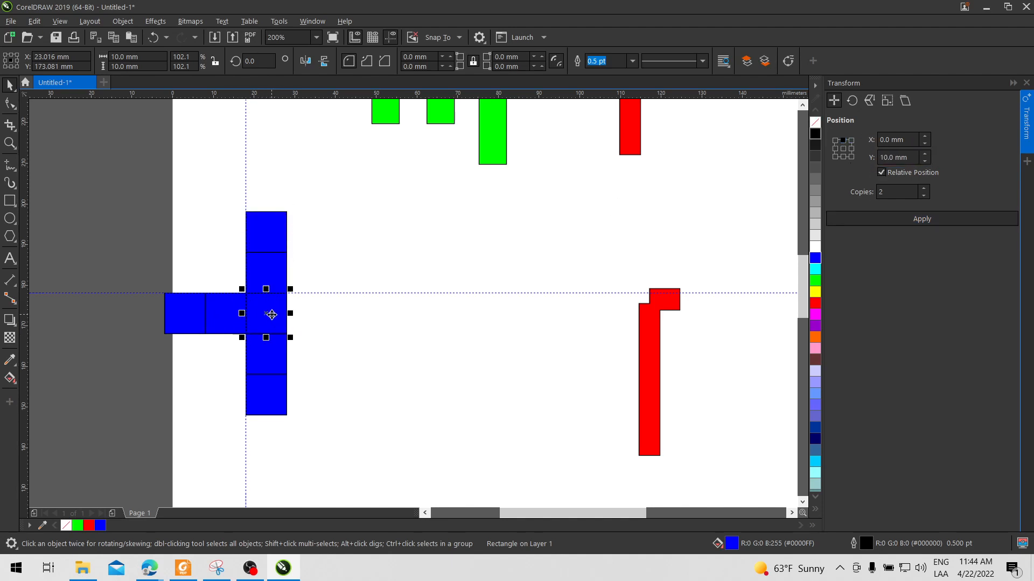
click(851, 149)
click(885, 216)
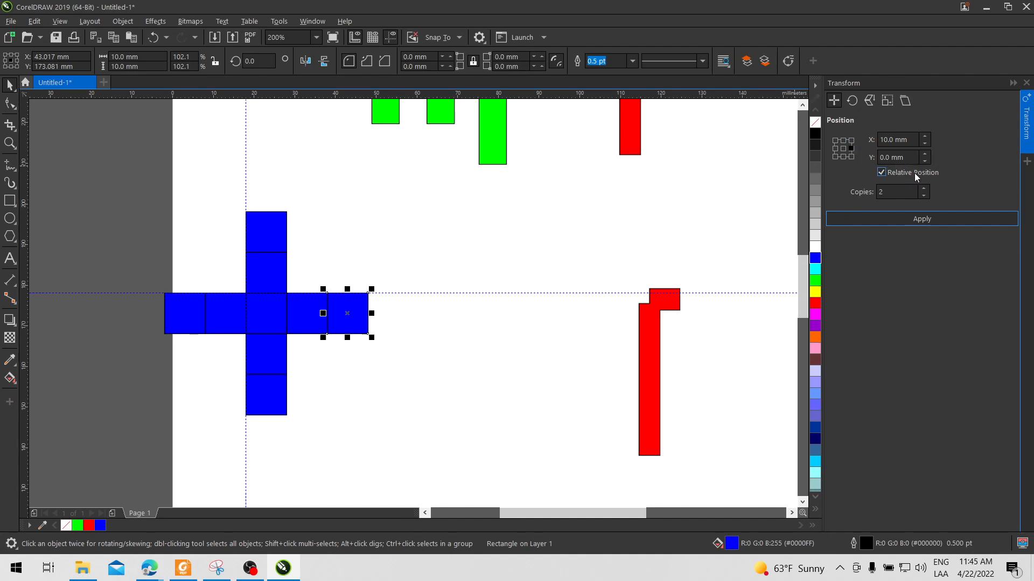
click(850, 147)
drag(915, 139, 880, 139)
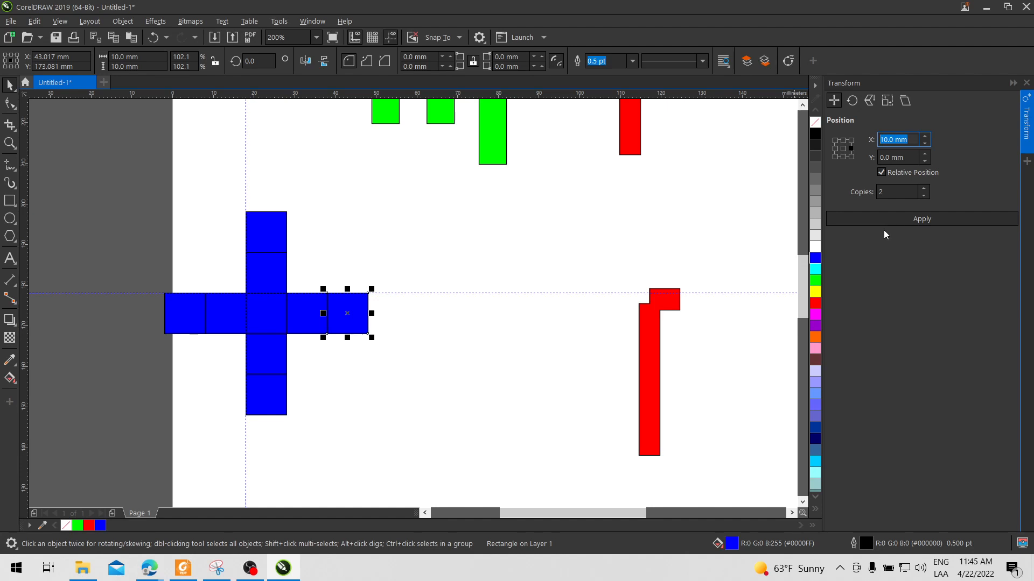
click(418, 248)
click(272, 303)
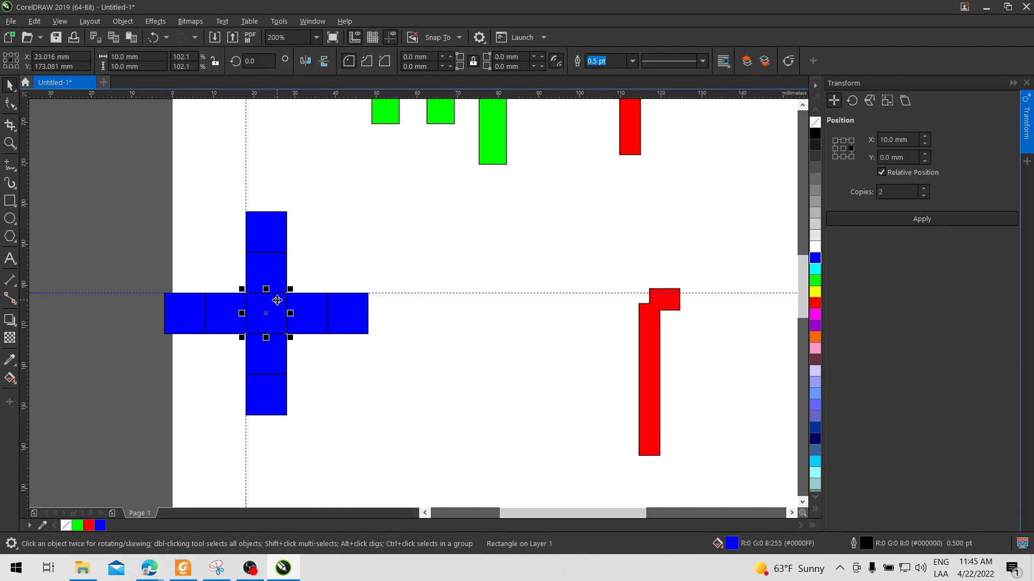
Delete all the blue squares surrounding the cross's centre square, keeping only the centre one.
drag(224, 183, 380, 355)
key(Delete)
key(Delete)
drag(290, 431, 248, 343)
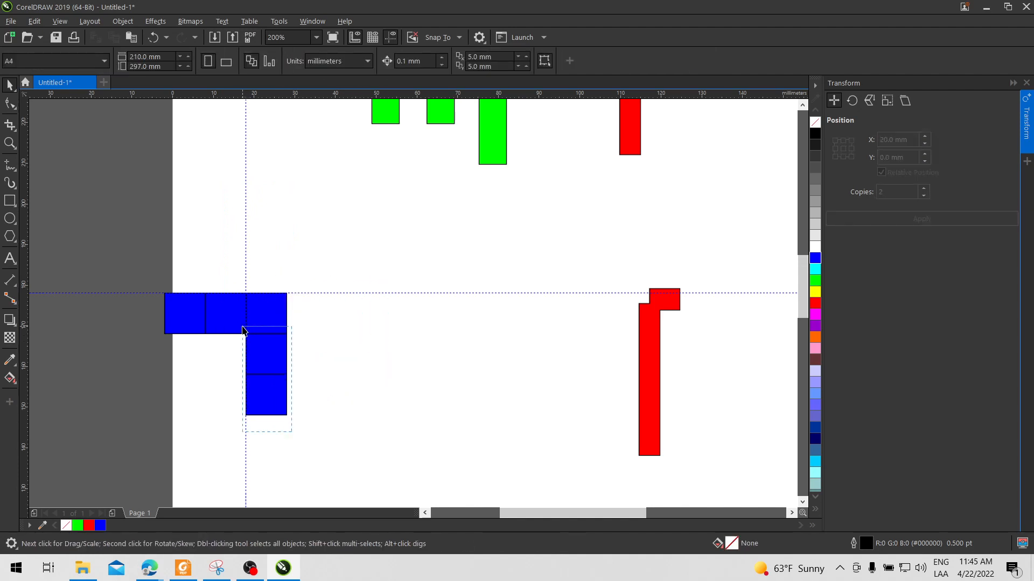
key(Delete)
drag(149, 282, 250, 354)
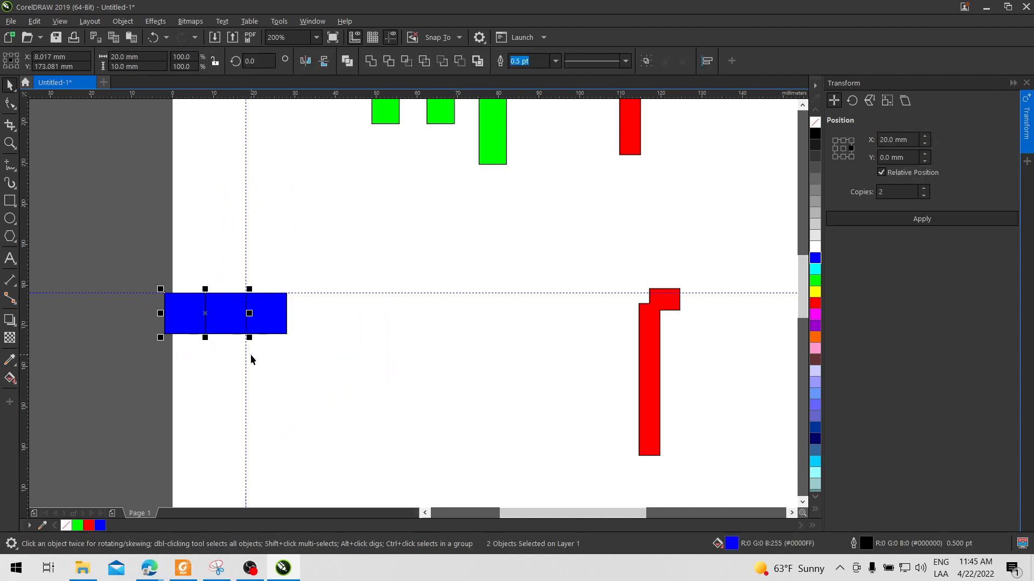
key(Delete)
Create two spaced copies of the remaining blue square below it at a relative offset of X 0 mm and Y -15 mm.
click(261, 300)
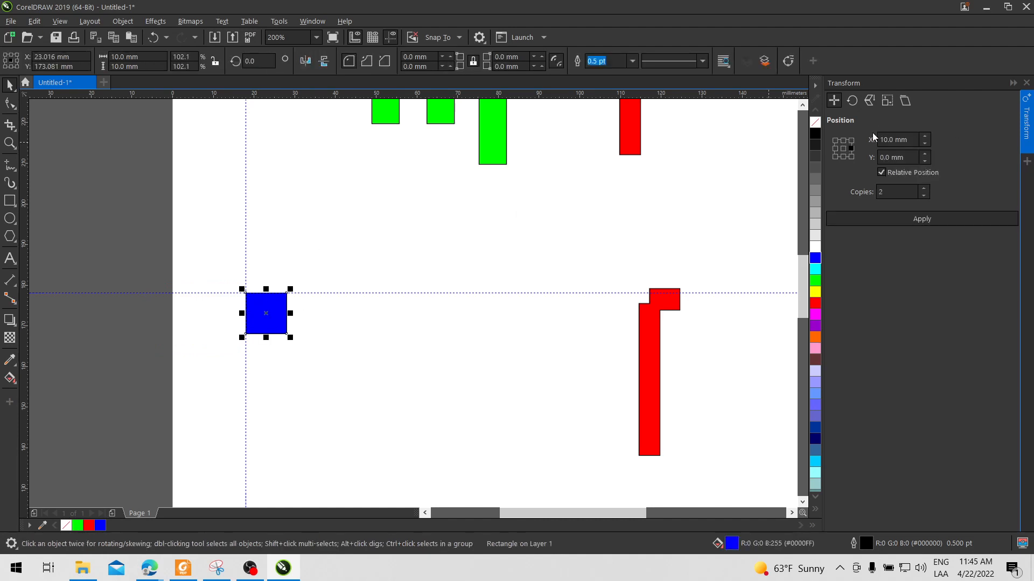
click(843, 156)
click(925, 155)
click(924, 155)
click(925, 155)
click(923, 161)
click(922, 161)
click(923, 160)
click(923, 161)
click(922, 161)
click(923, 160)
click(923, 161)
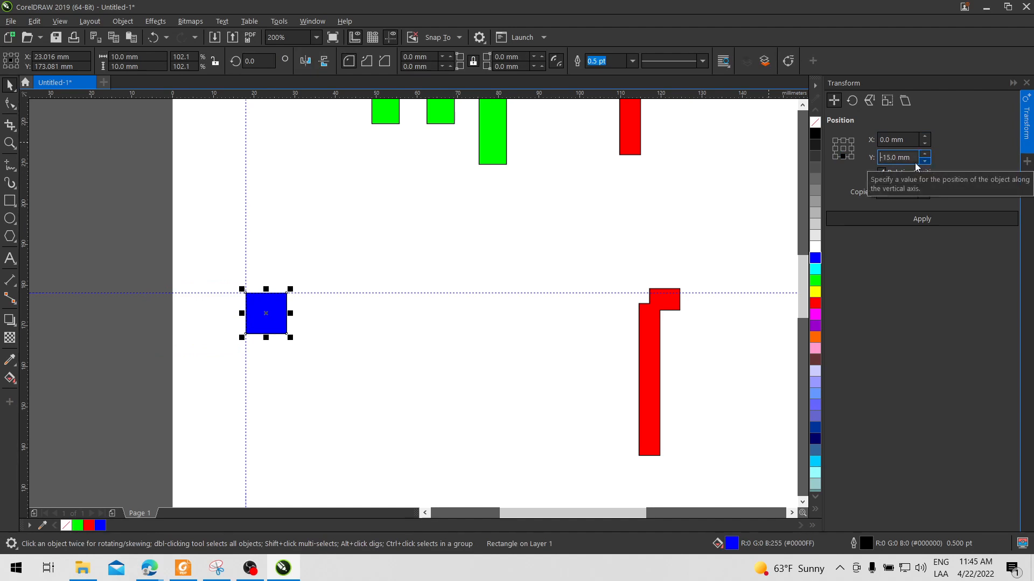
click(919, 220)
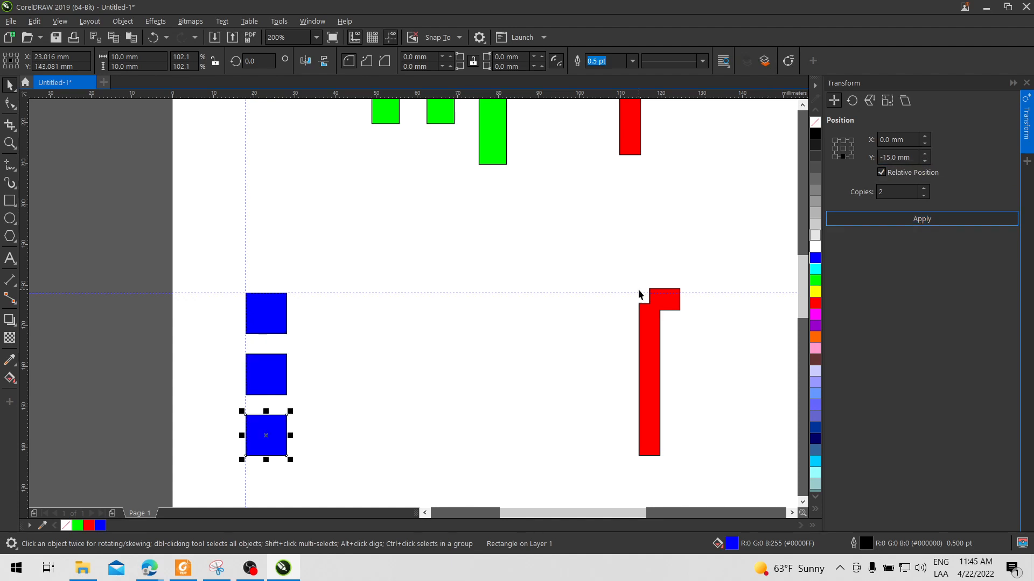
Delete the two lower blue squares, keeping only the top one.
drag(918, 157, 879, 157)
click(282, 325)
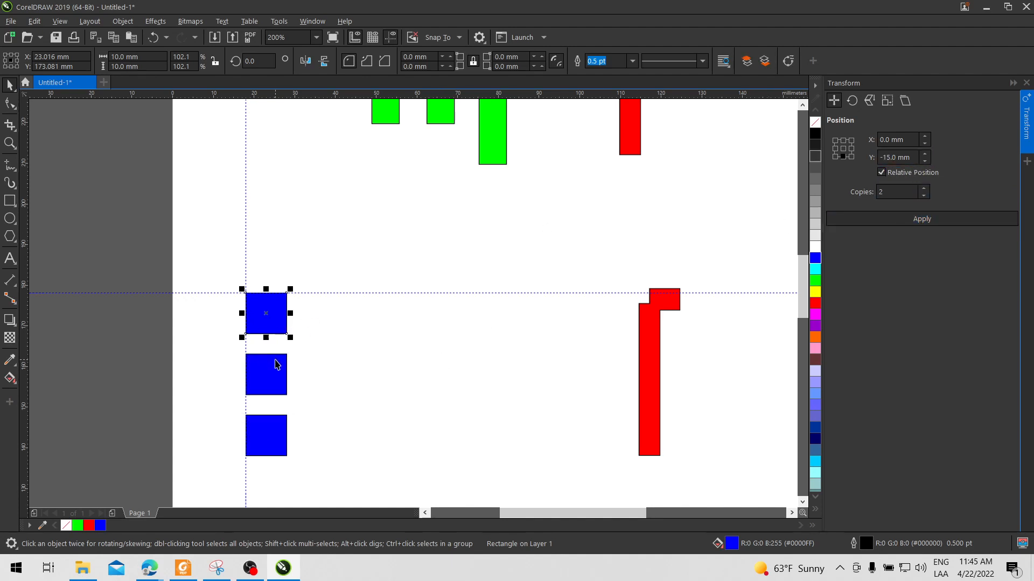
click(277, 362)
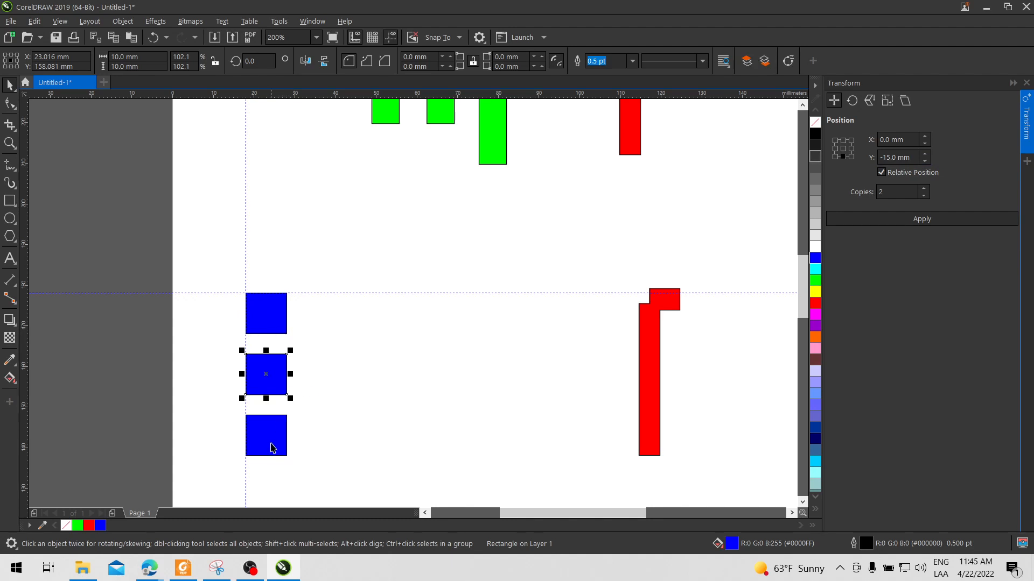
click(274, 446)
click(384, 366)
drag(321, 353, 230, 469)
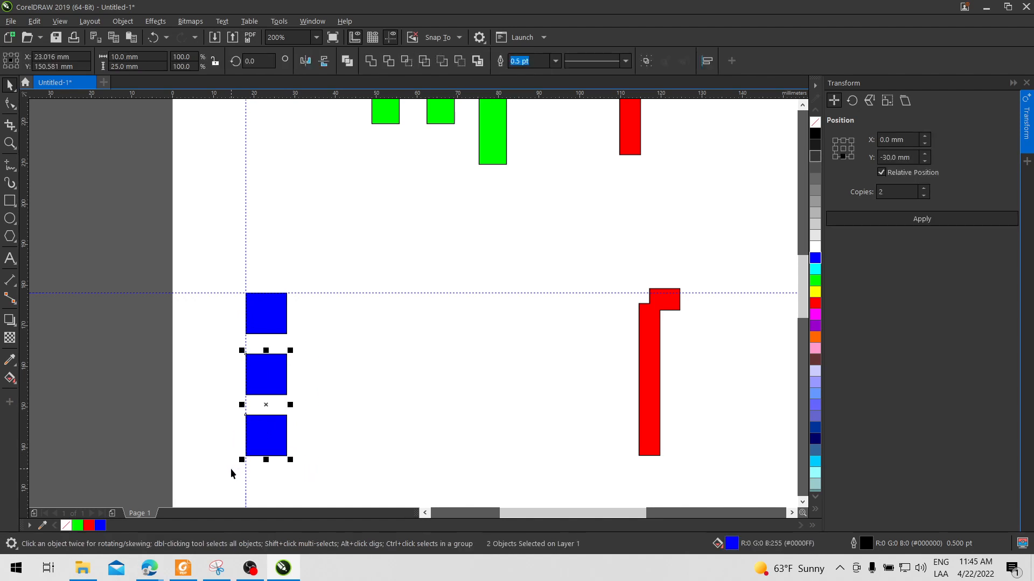
key(Delete)
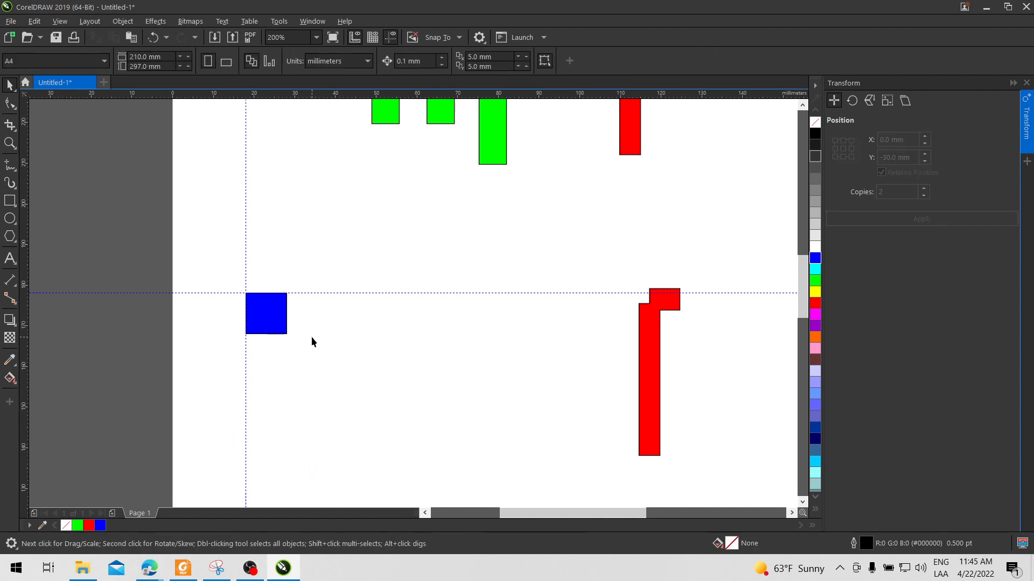
Create two diagonal copies of the remaining blue square down to its right at a relative offset of X 10 mm and Y -10 mm.
click(274, 317)
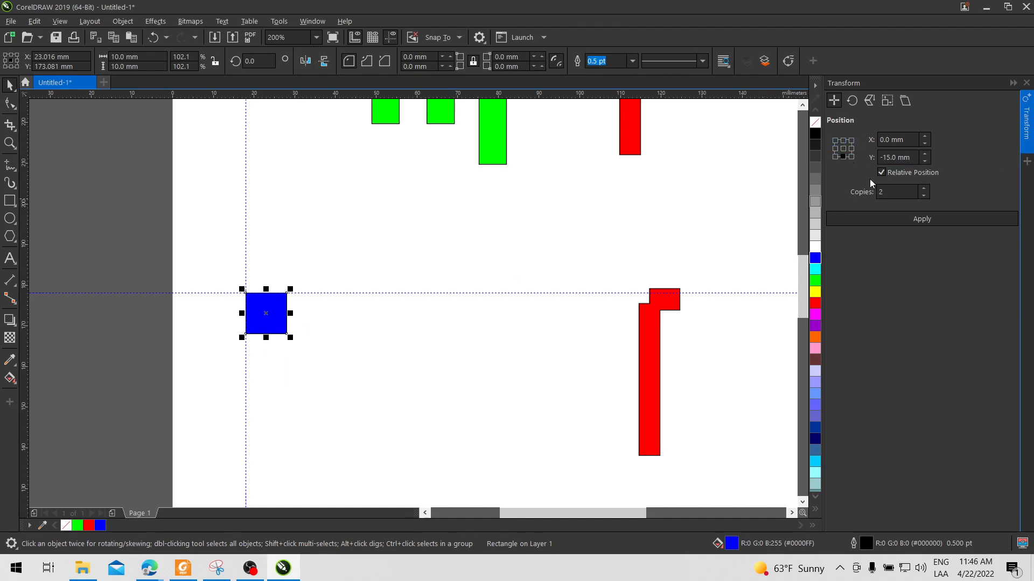
click(851, 158)
click(928, 223)
click(300, 313)
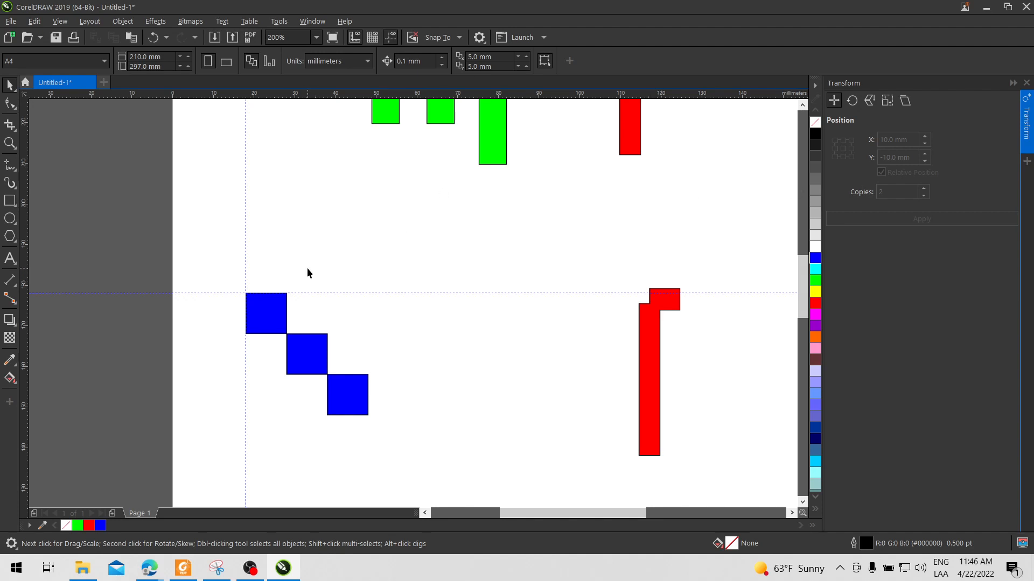
Delete the two diagonal copies, keeping the original blue square.
drag(369, 438, 411, 454)
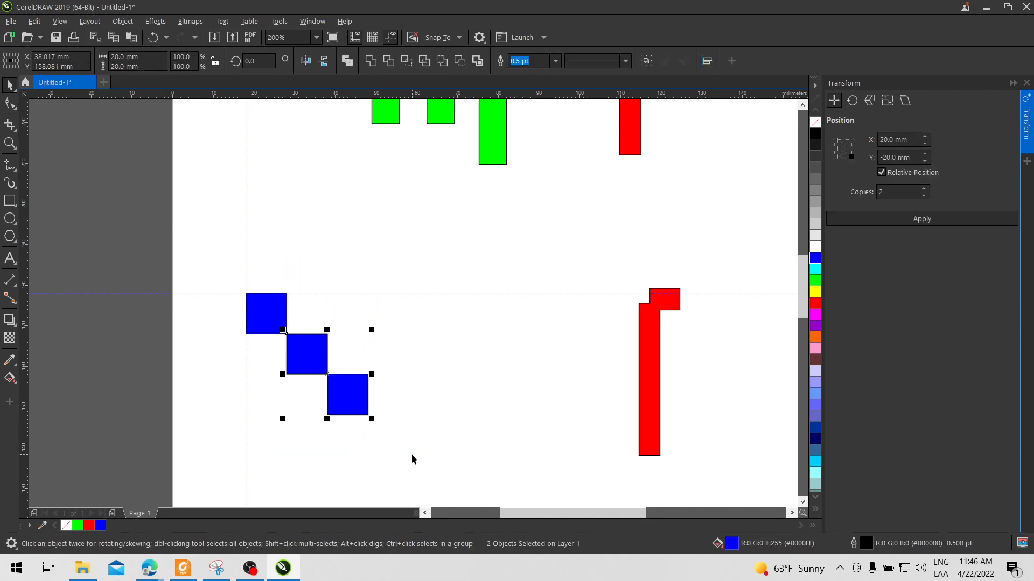
key(Delete)
click(283, 321)
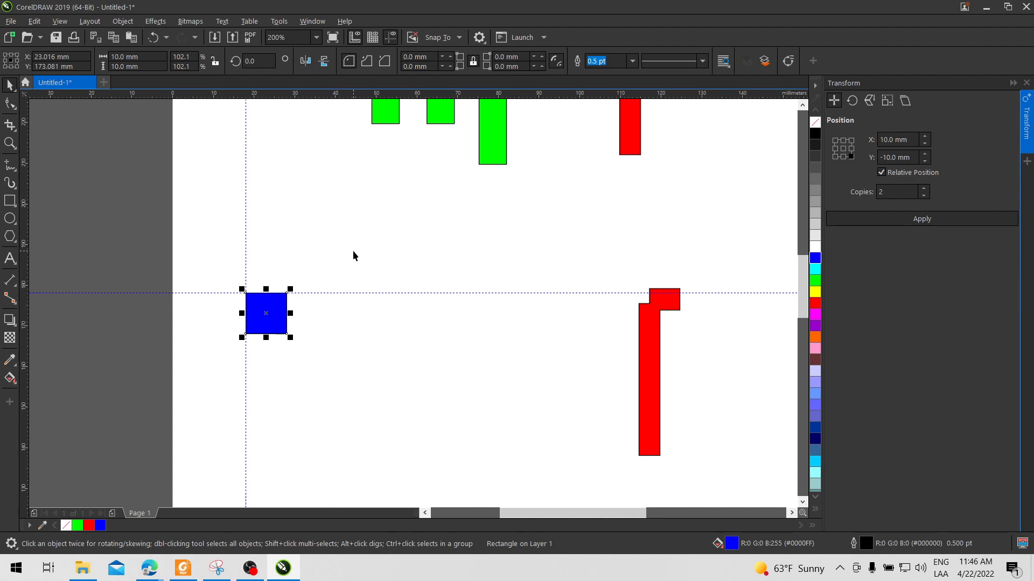
click(402, 257)
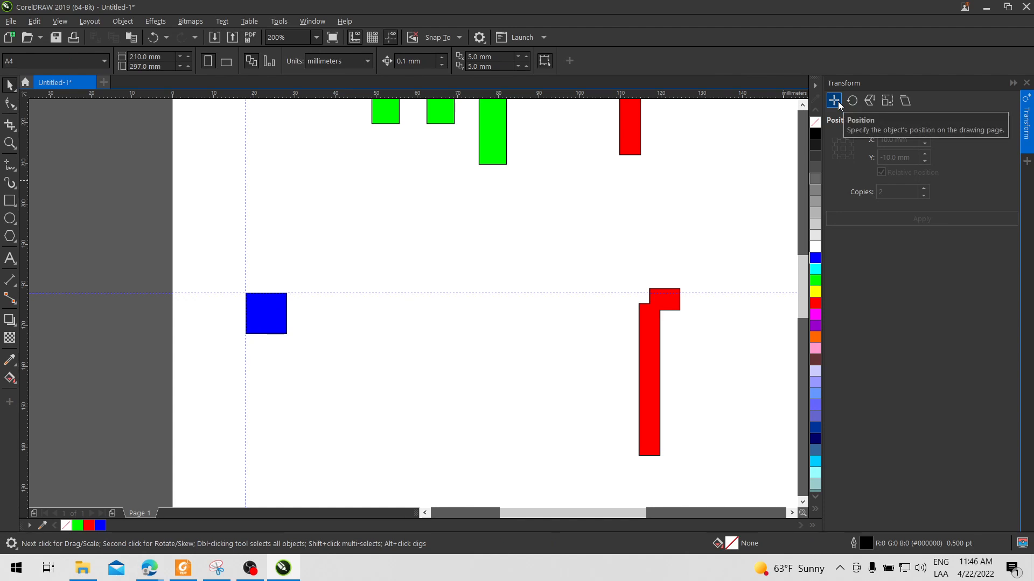
Move the blue square itself by a relative offset of X 10 mm and Y -10 mm, with copies set to 0.
click(281, 318)
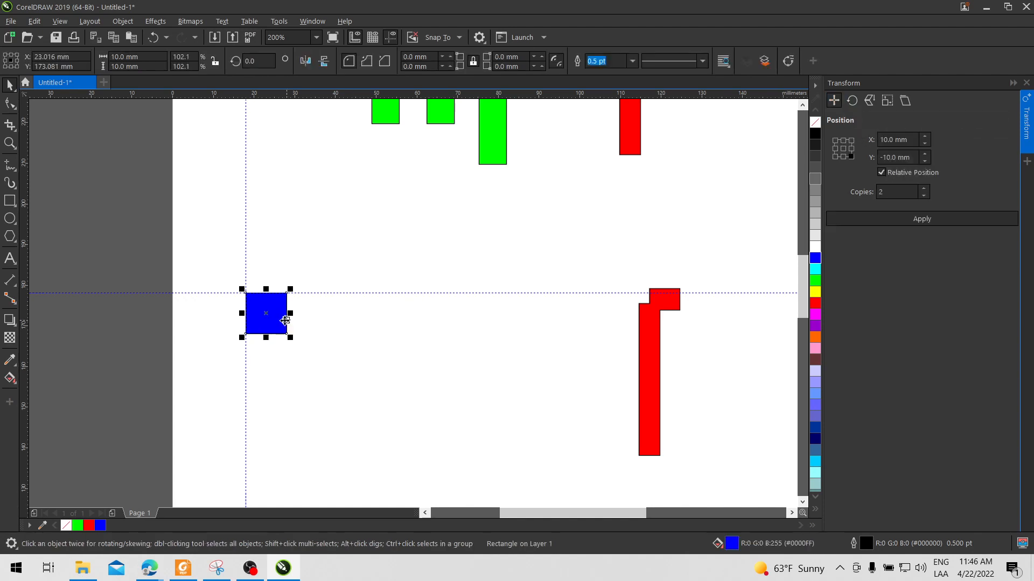
click(923, 196)
click(923, 196)
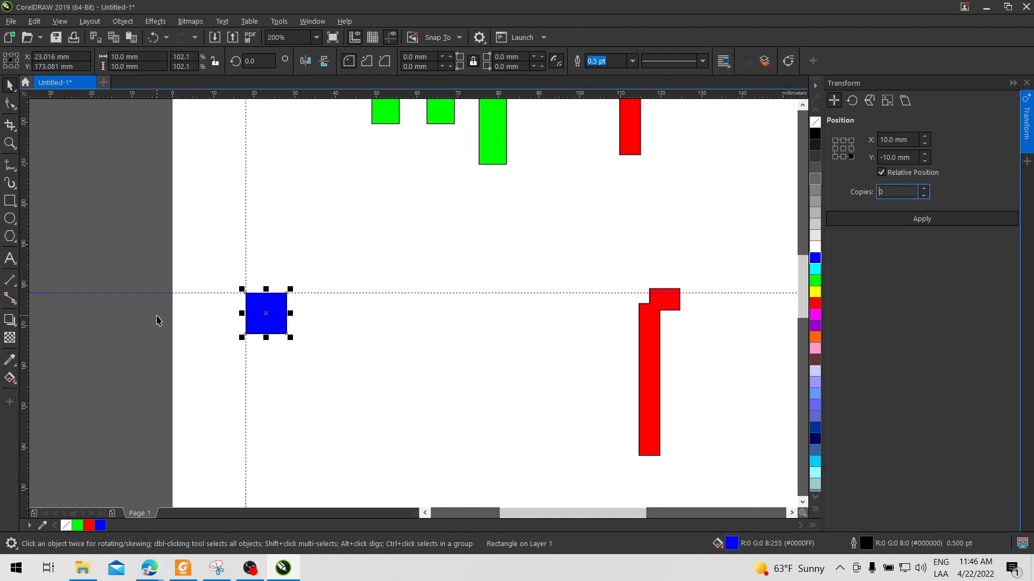
click(918, 224)
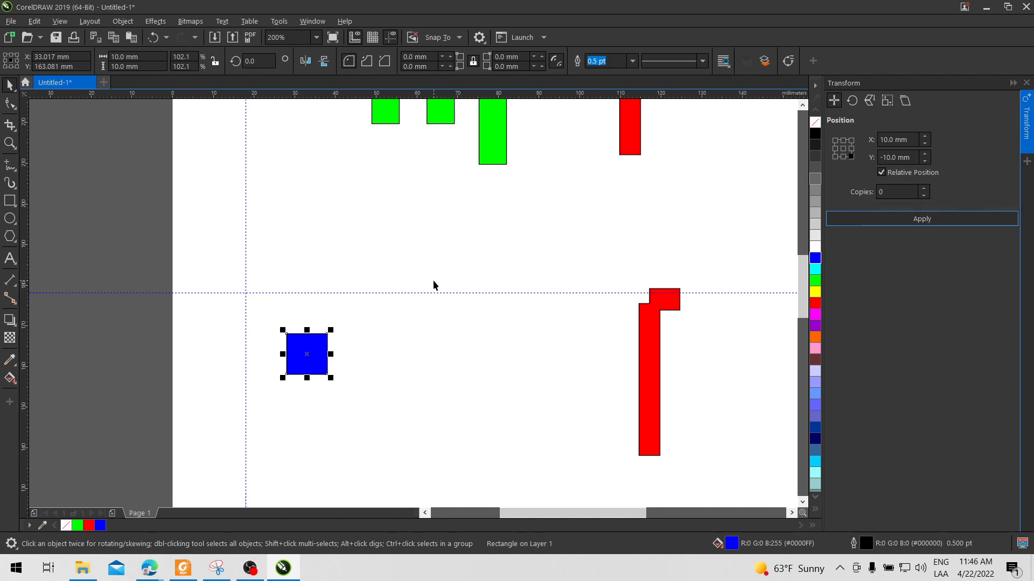
Make one copy of the moved blue square at a relative offset of X 10 mm and Y -10 mm.
click(924, 188)
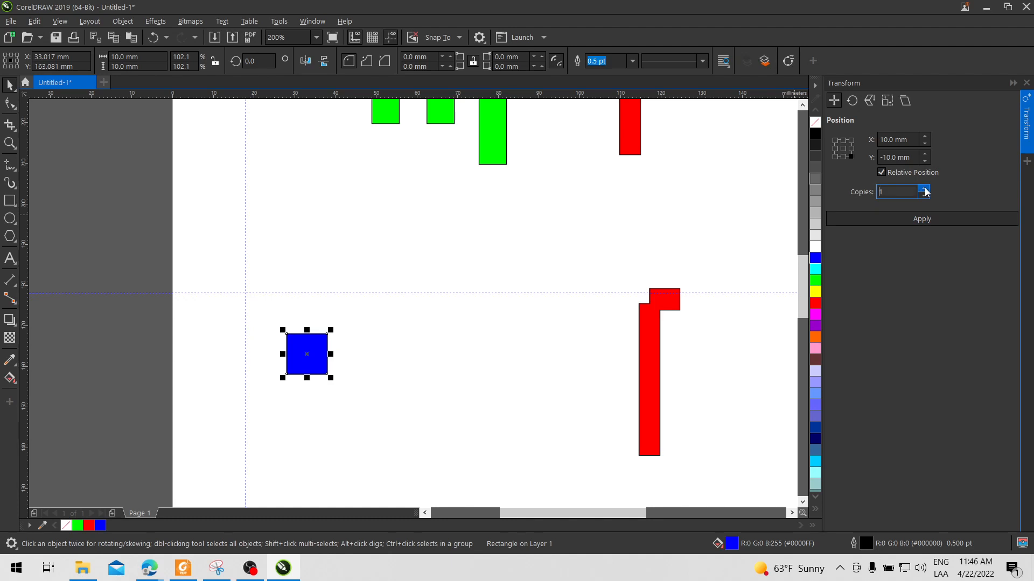
click(924, 224)
click(296, 355)
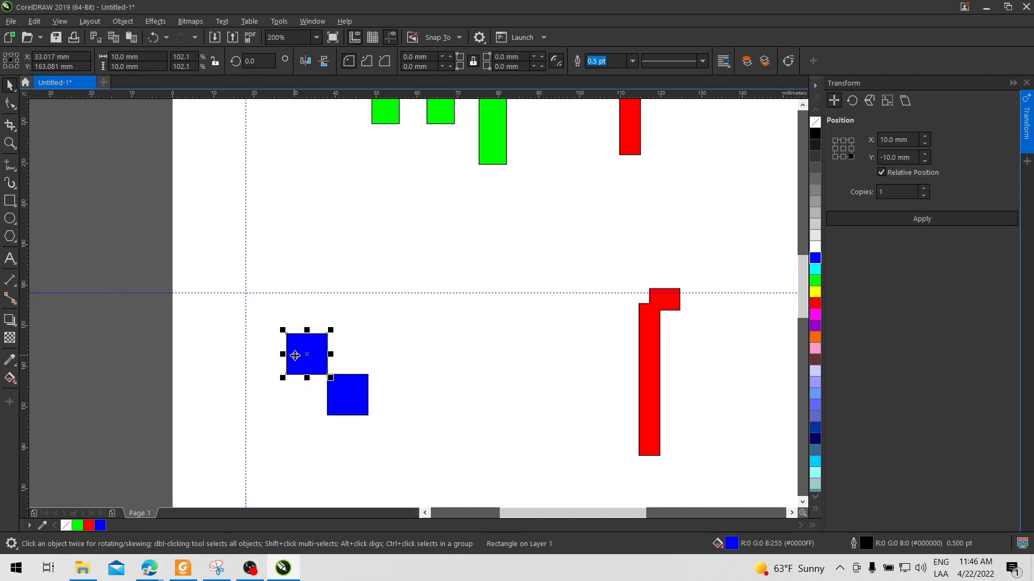
click(337, 401)
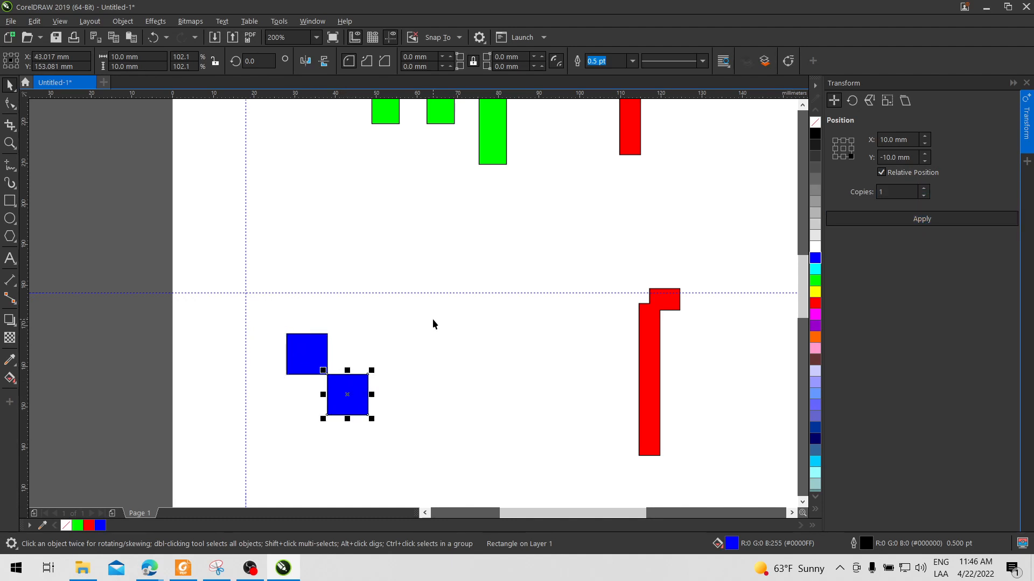
Undo the last diagonal copy of the blue square.
click(382, 349)
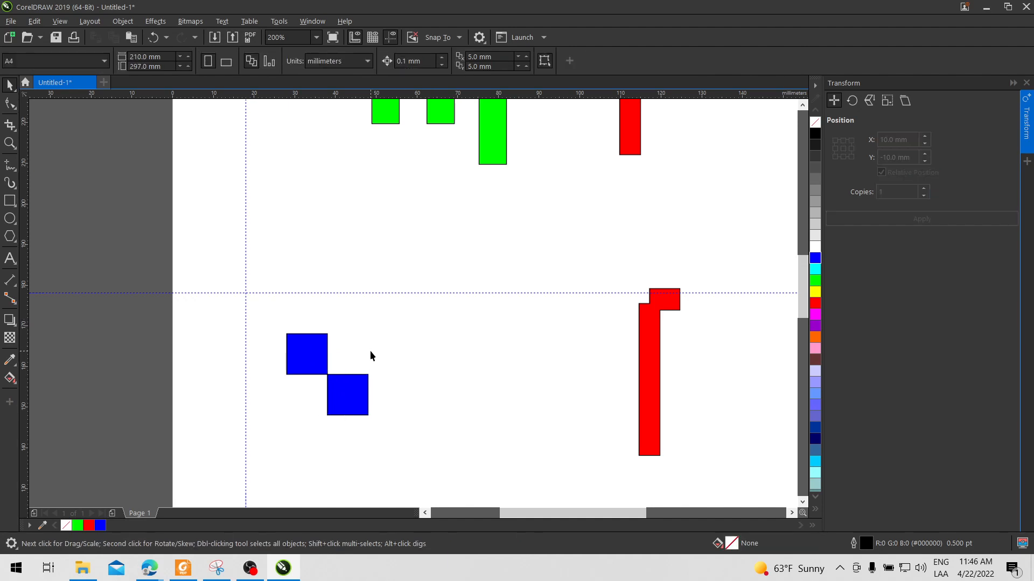
key(ctrl+z)
click(377, 343)
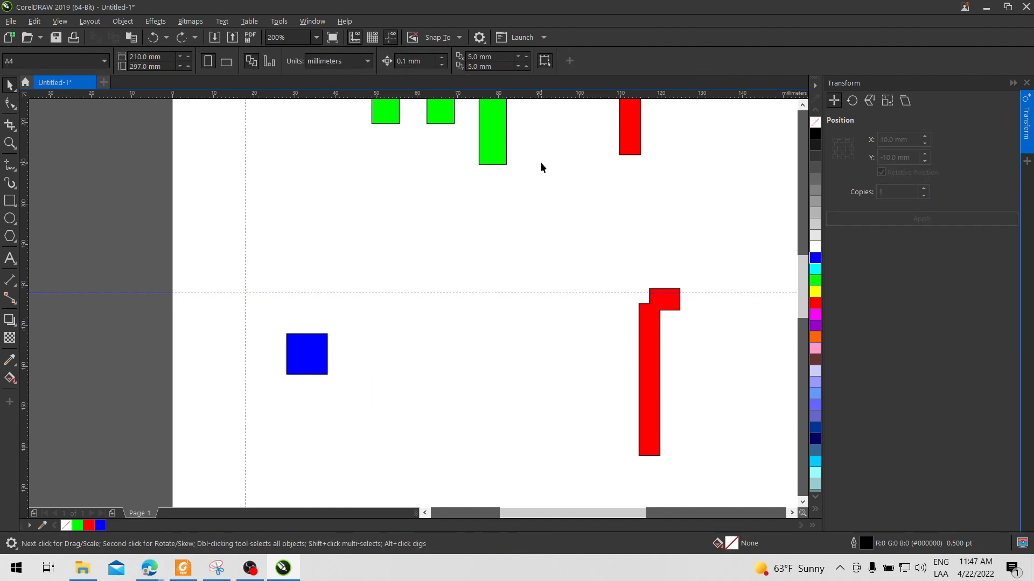
Delete the second and third green bars, keeping only the leftmost one.
drag(542, 167, 520, 317)
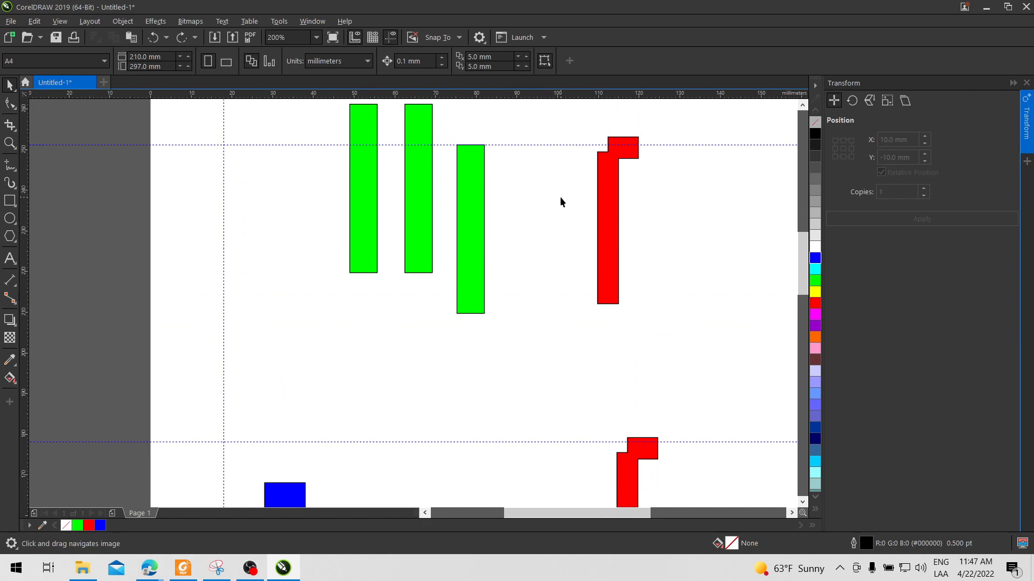
scroll(480, 199, up, 2)
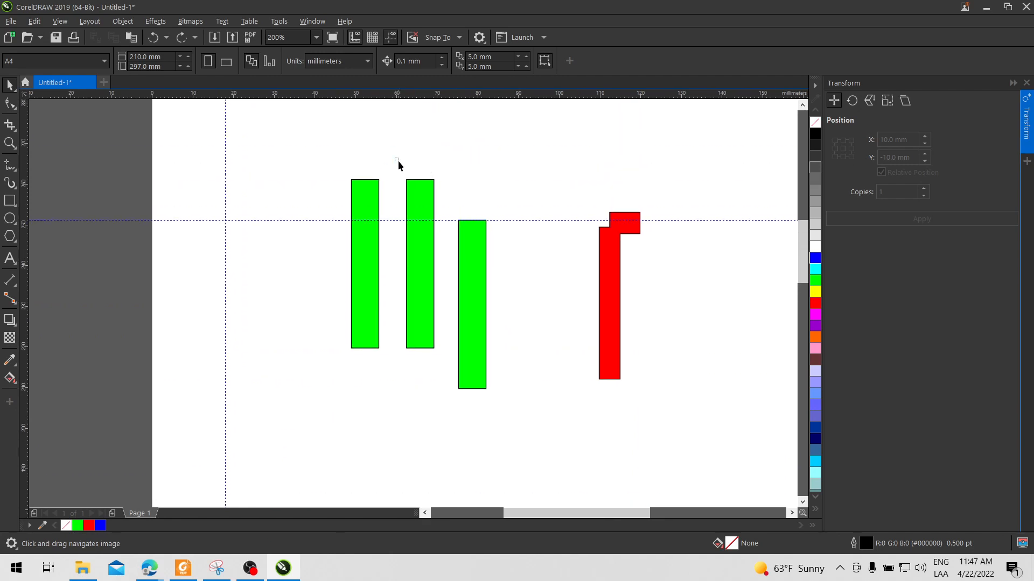
drag(518, 417, 519, 421)
key(Delete)
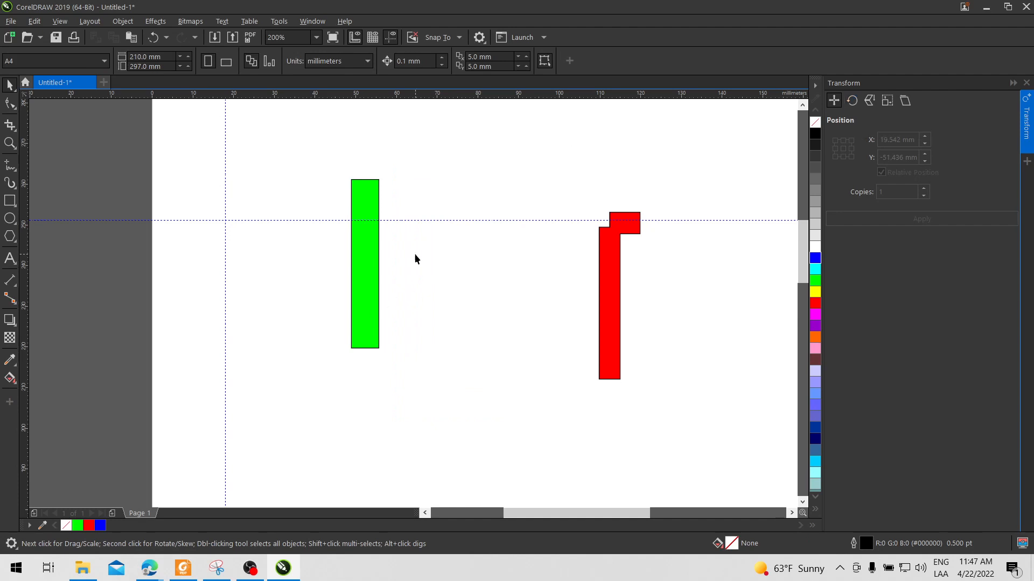
Try rotating the remaining green bar 45° about its centre with 0 copies.
drag(409, 331, 424, 375)
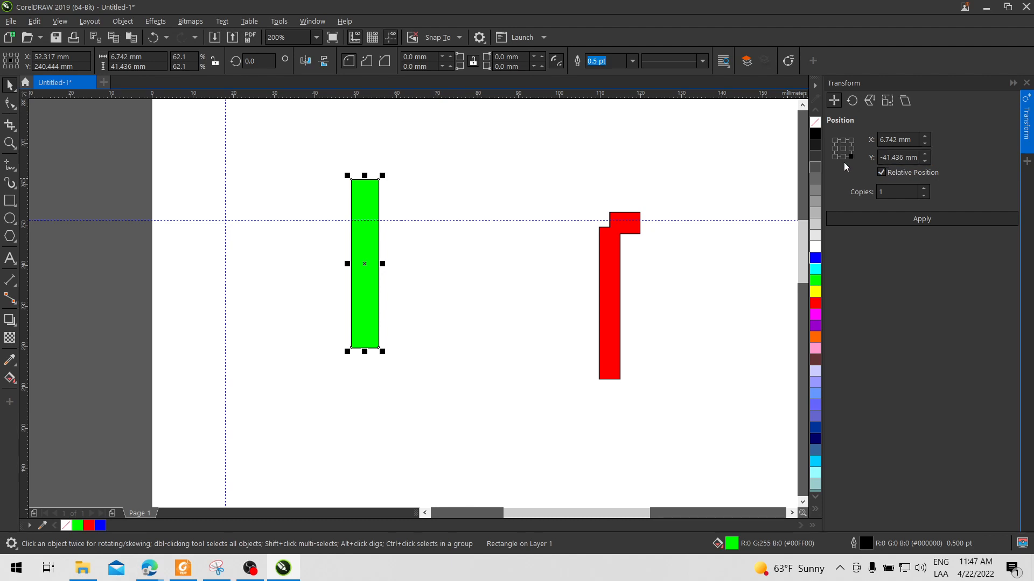
click(844, 148)
click(851, 101)
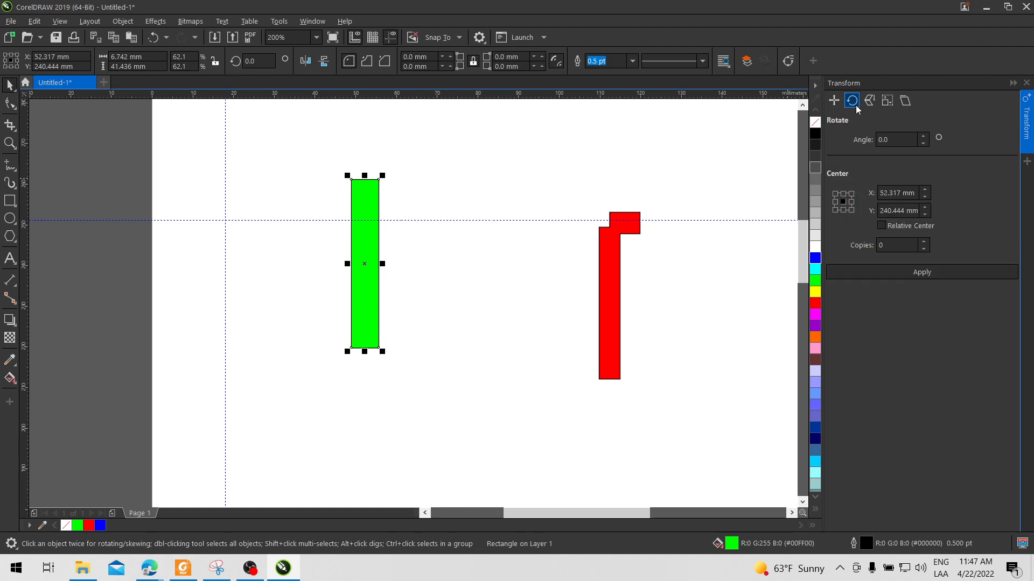
click(908, 137)
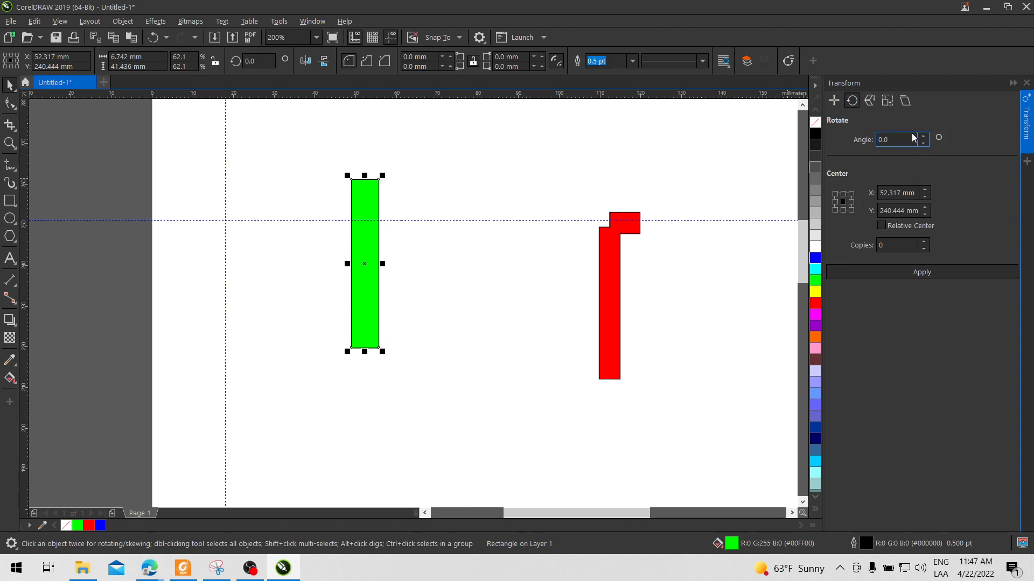
double_click(898, 141)
text(45)
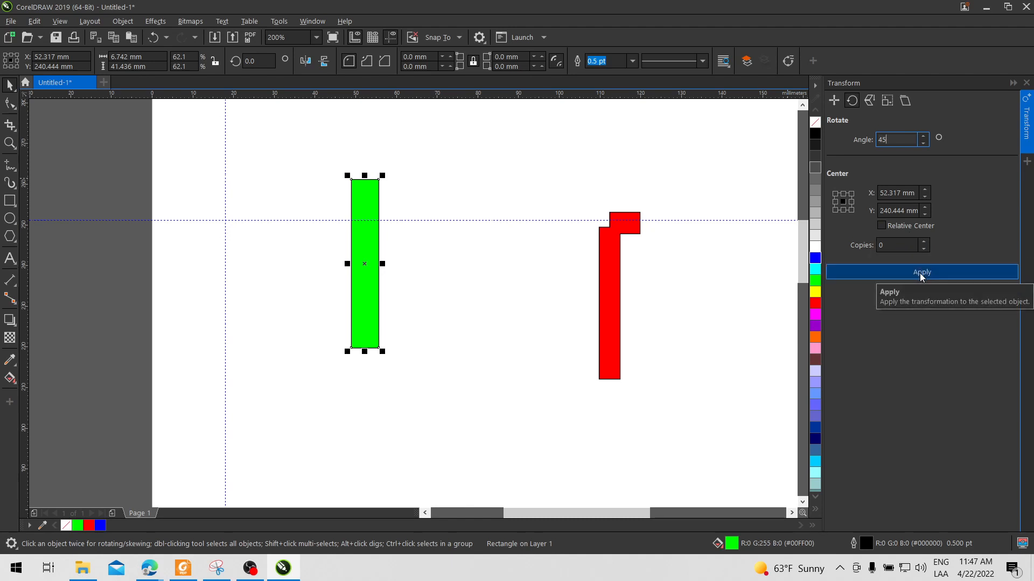
click(920, 273)
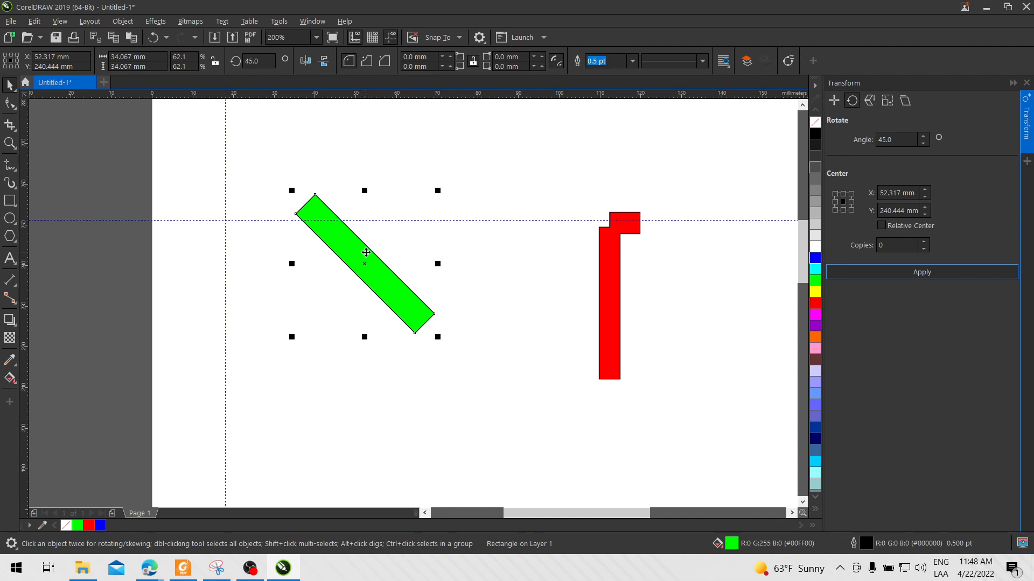
key(ctrl+z)
Narrow the green bar to about 2.1 mm wide and the upper red shape to about 5 mm wide.
drag(385, 264, 361, 265)
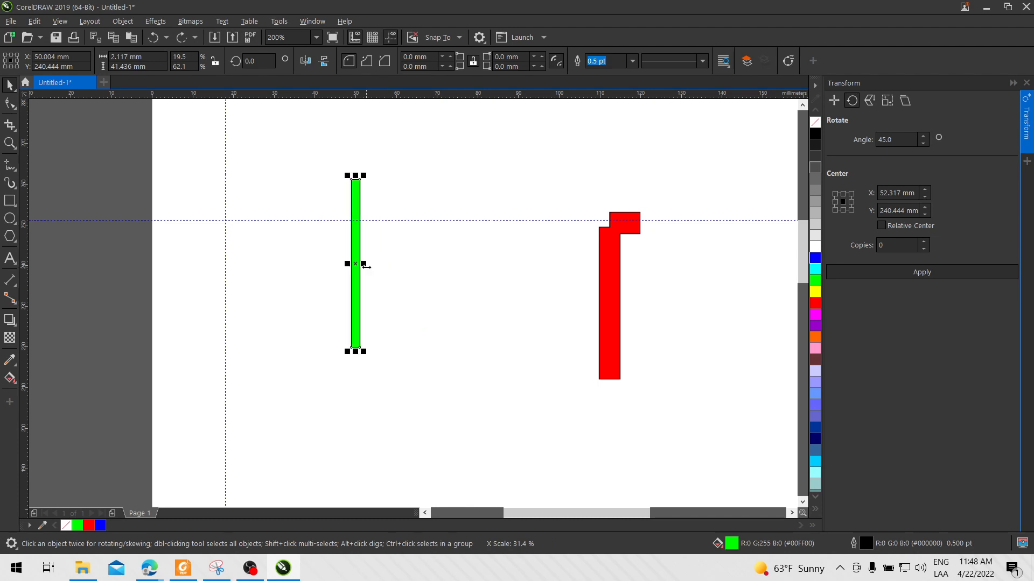
click(409, 285)
click(610, 278)
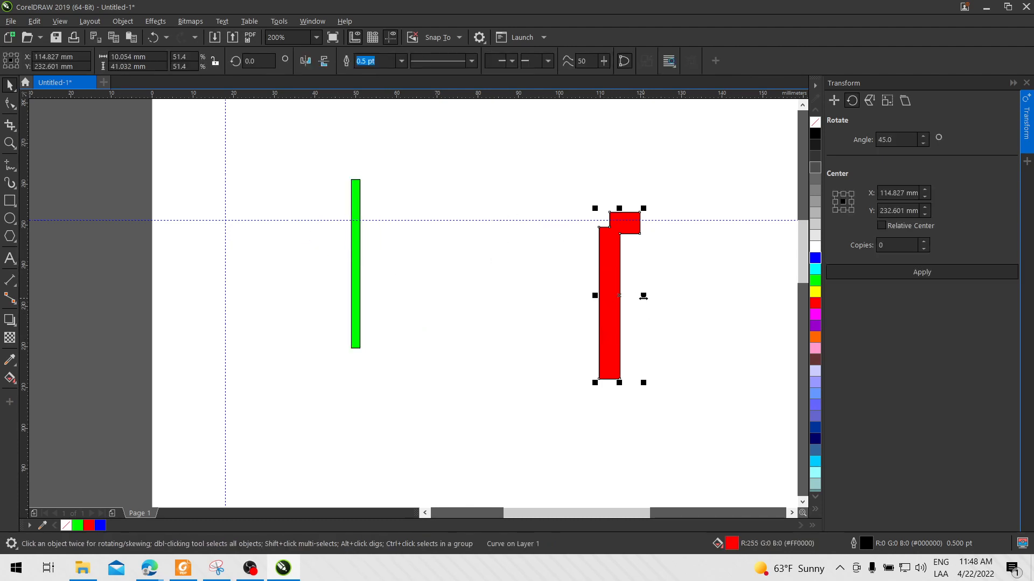
drag(643, 296, 620, 295)
click(612, 294)
click(606, 290)
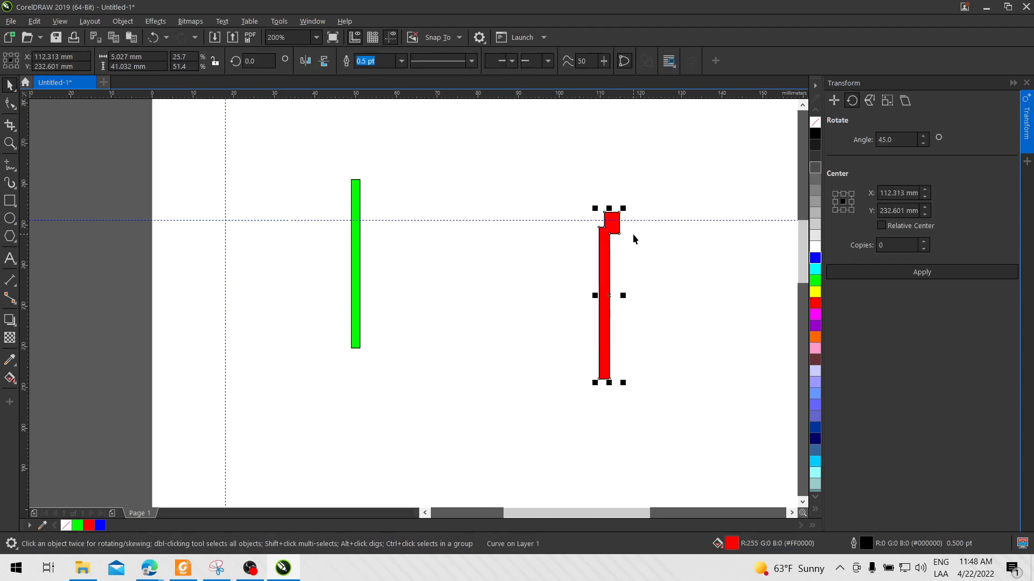
click(647, 244)
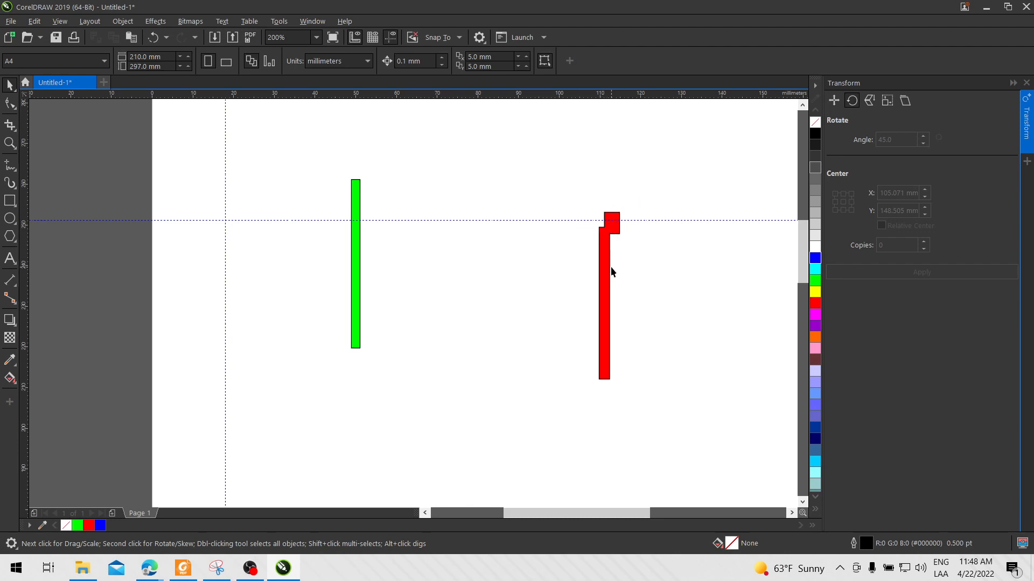
Move the upper red shape to about X 93.7 mm, Y 251.2 mm and rotate it 20° about its centre.
drag(607, 291, 532, 225)
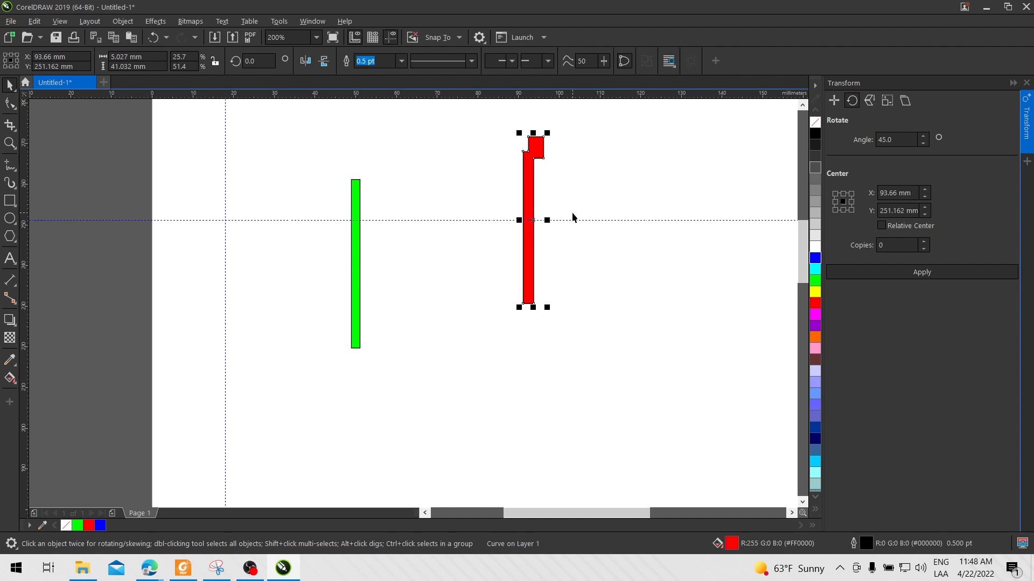
click(602, 215)
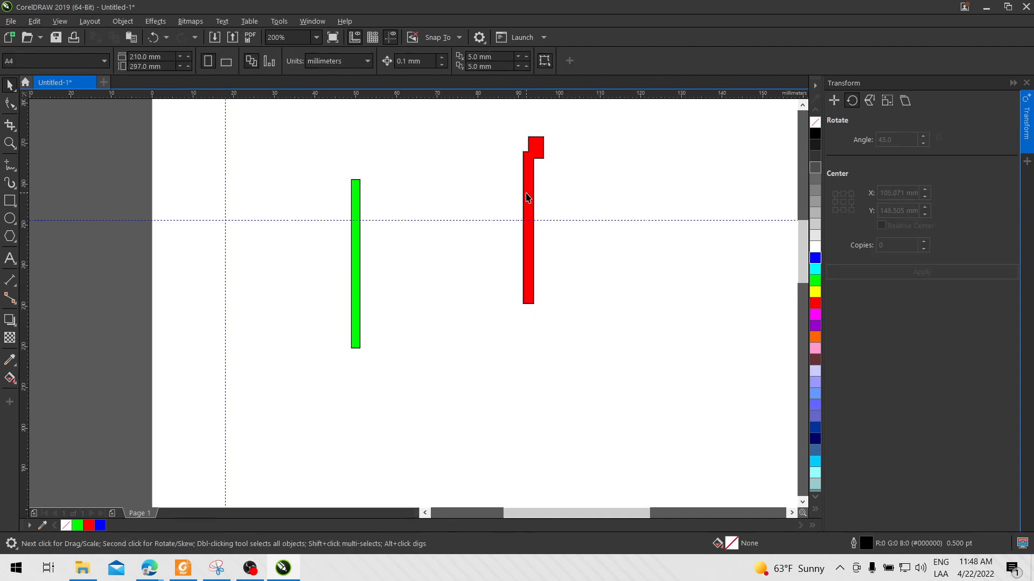
click(527, 196)
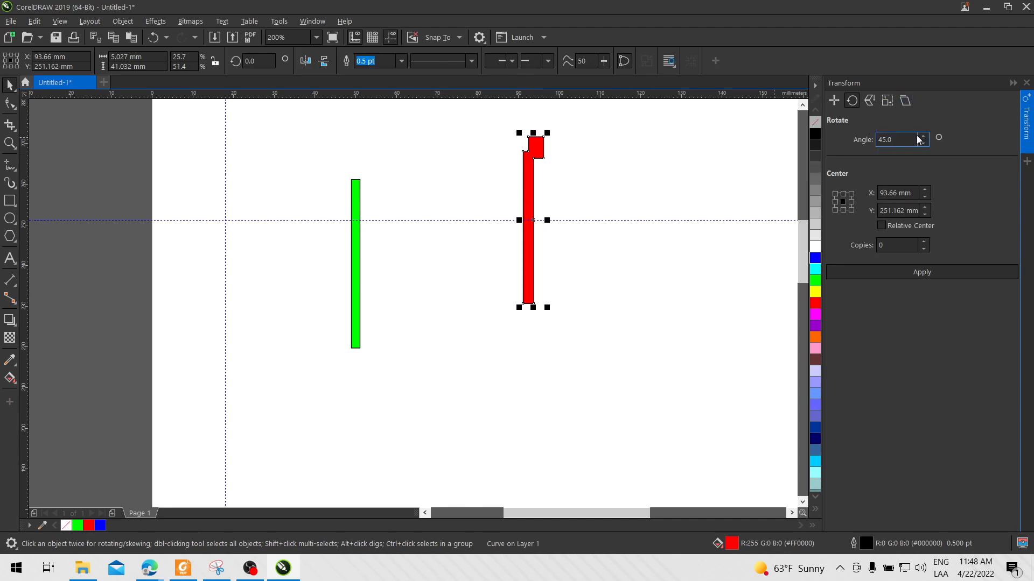
click(896, 141)
text(20)
click(909, 271)
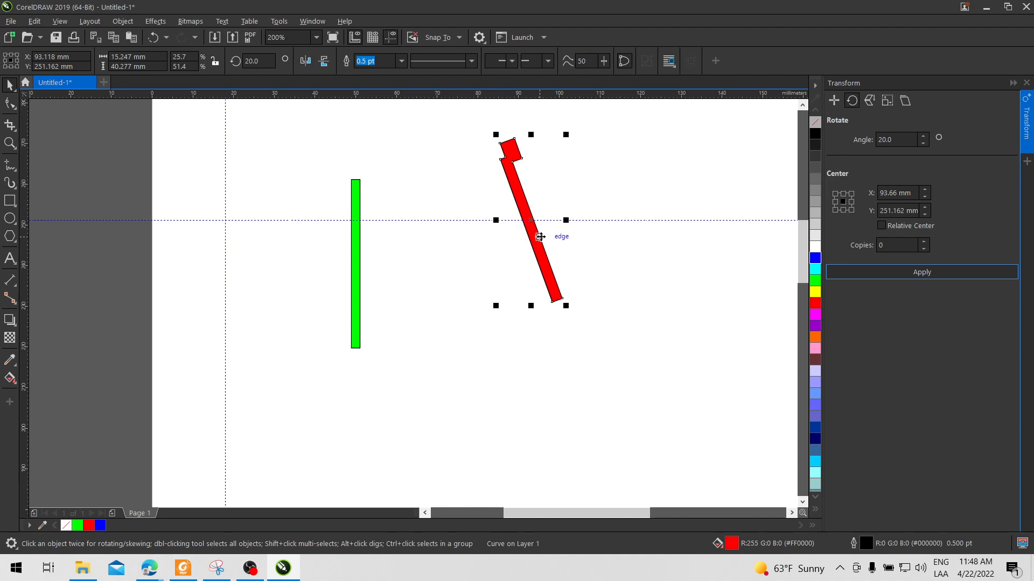
Narrow the lower red shape to about half its width, keeping its height.
scroll(504, 312, down, 2)
click(567, 444)
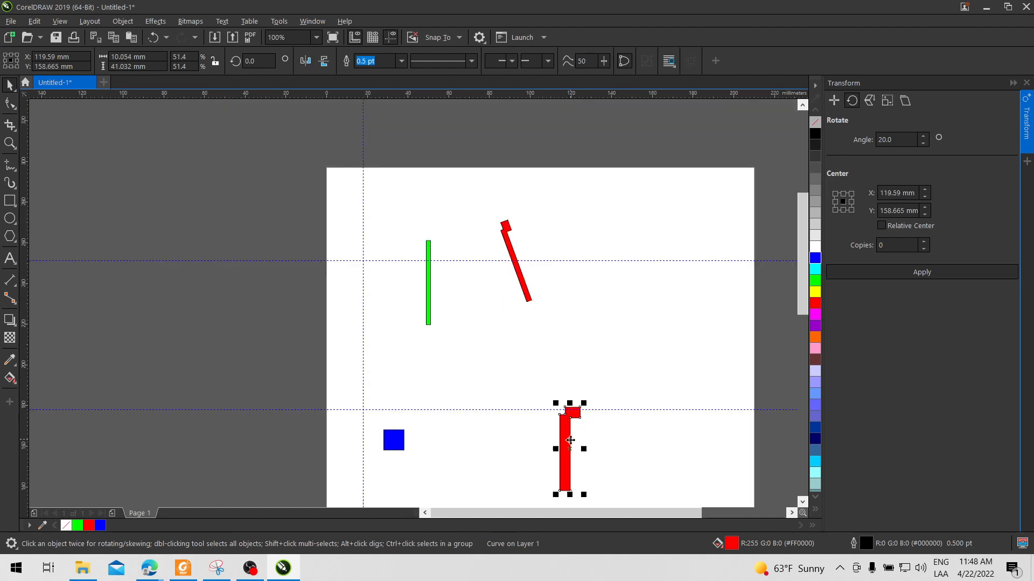
drag(581, 449, 569, 449)
click(538, 385)
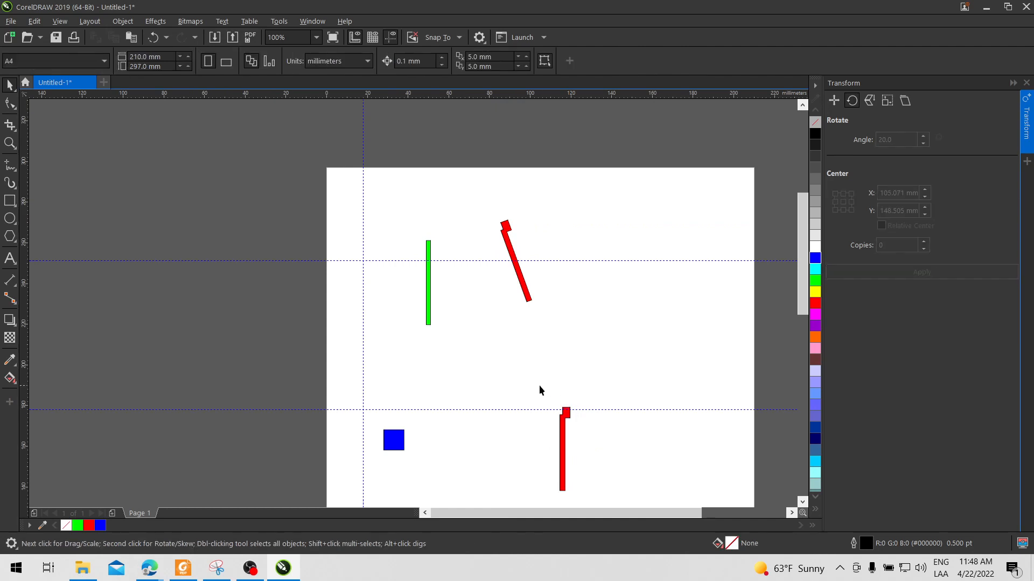
Move the lower red shape up beside the tilted one, to about X 148.9 mm, Y 249.7 mm.
drag(539, 385, 587, 507)
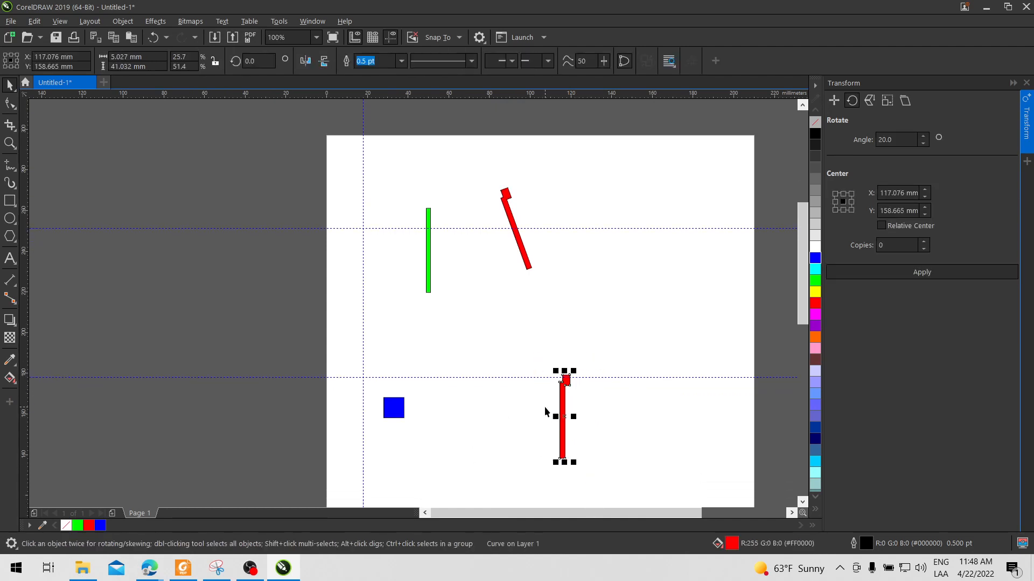
drag(560, 410, 630, 214)
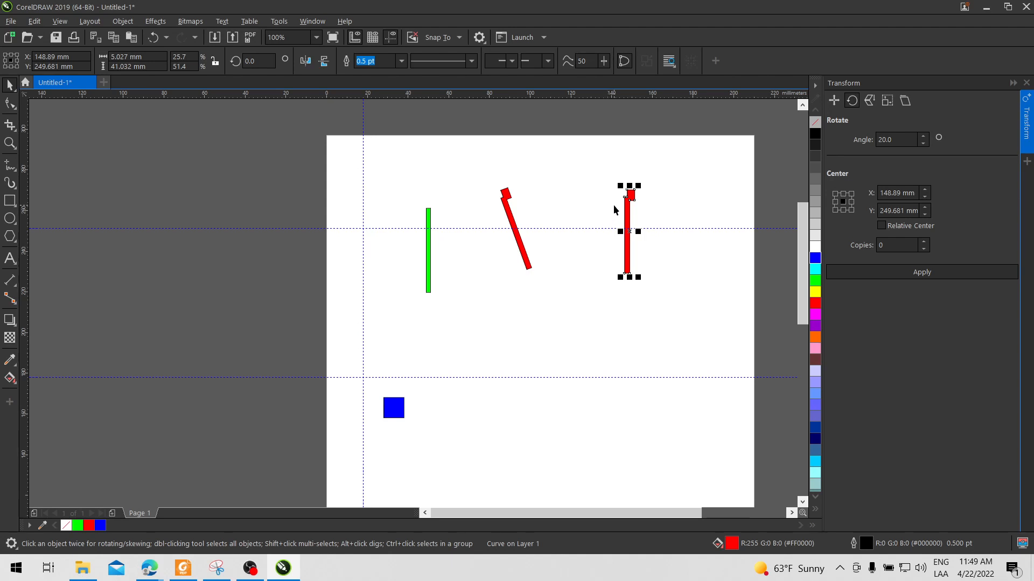
click(653, 208)
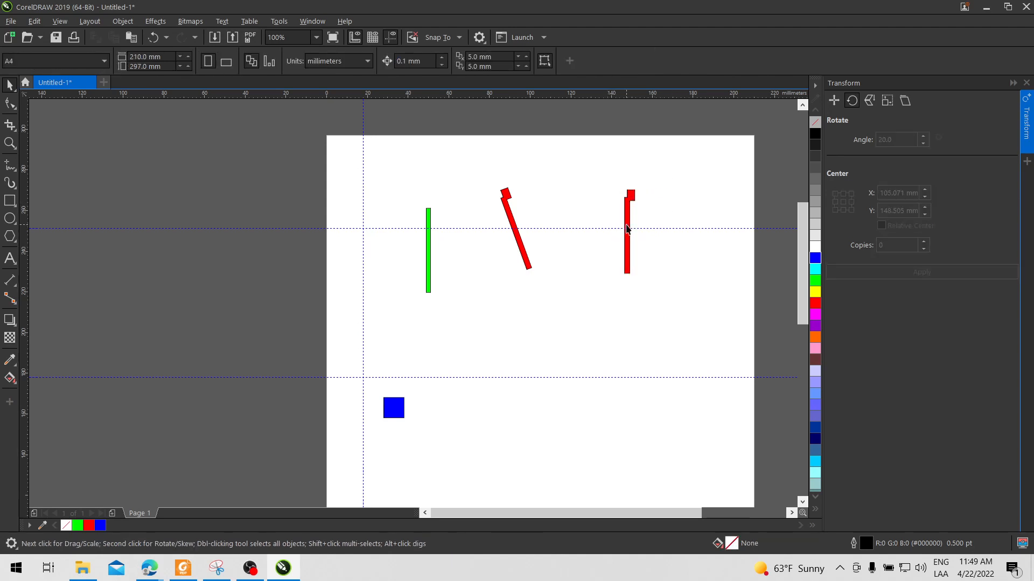
Set the upright red shape's rotation angle to 90° and shift it to about X 154.8 mm, Y 251.2 mm.
click(634, 213)
click(249, 61)
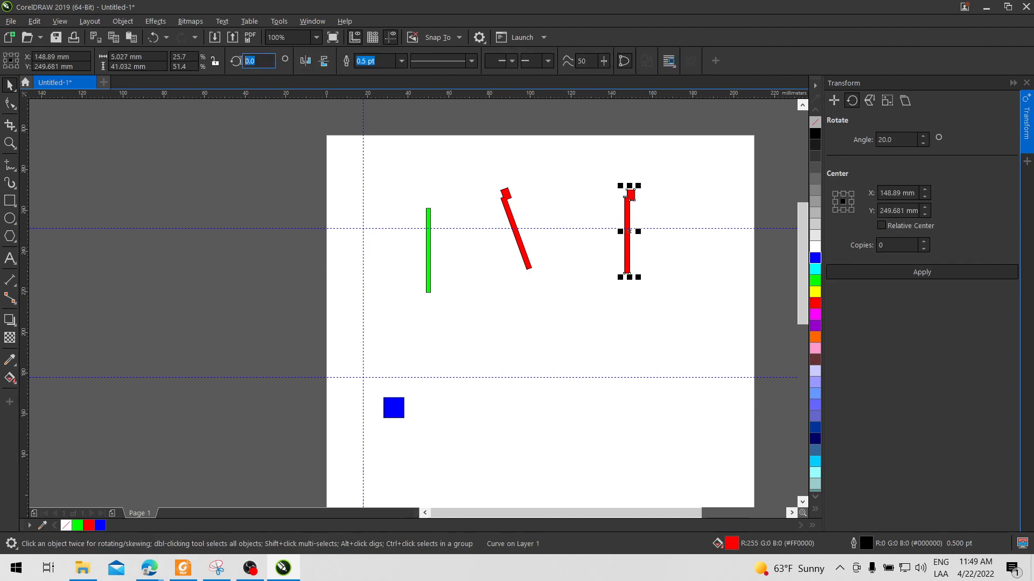
text(90)
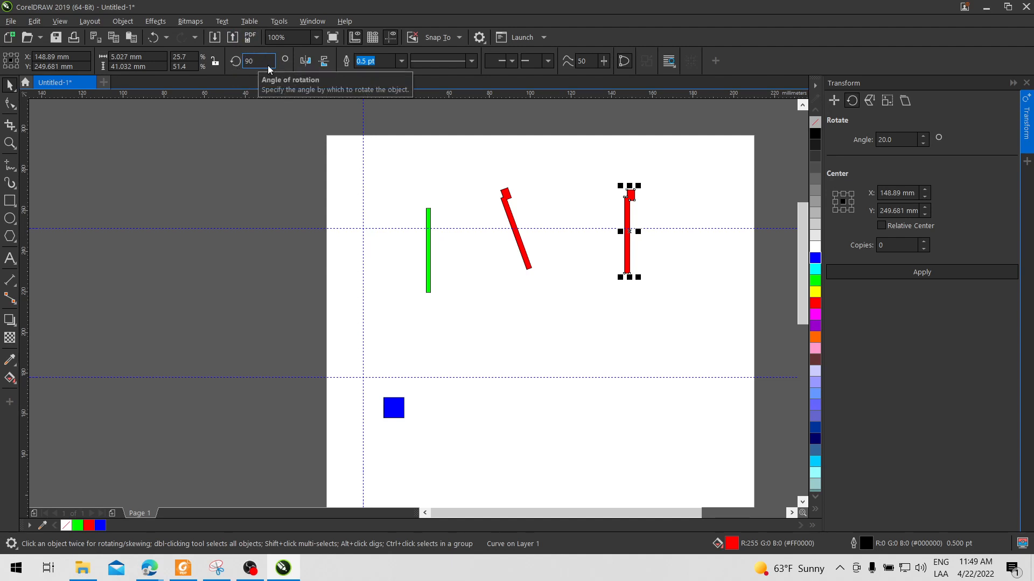
key(Return)
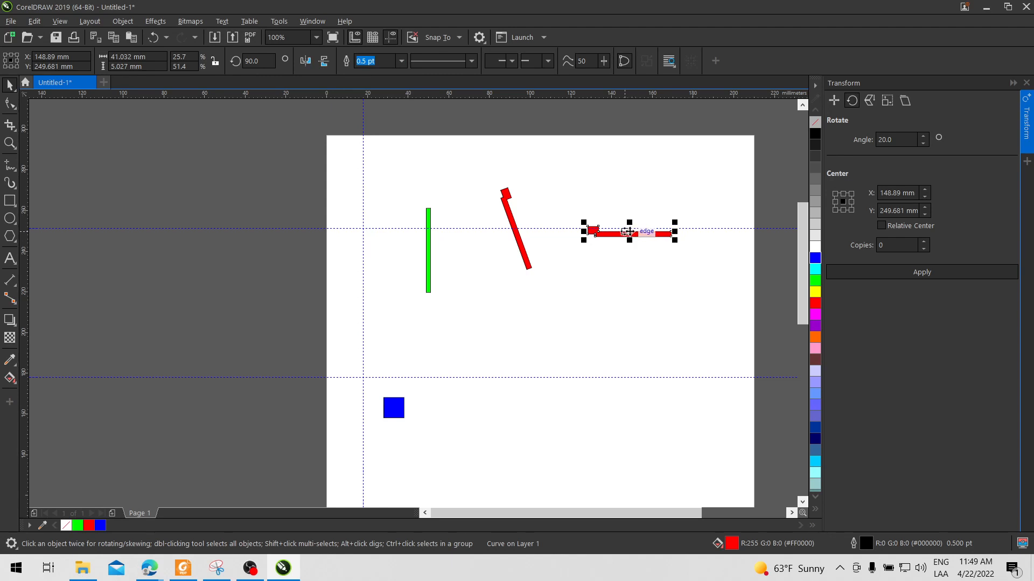
drag(644, 235, 656, 233)
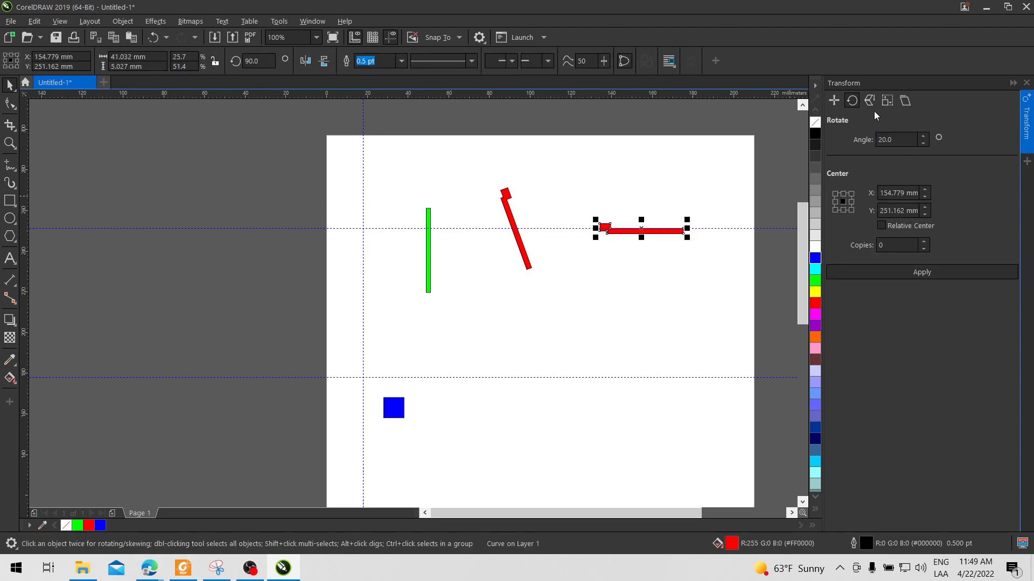
Try rotating the horizontal red shape 20° about its centre with 0 copies.
click(913, 272)
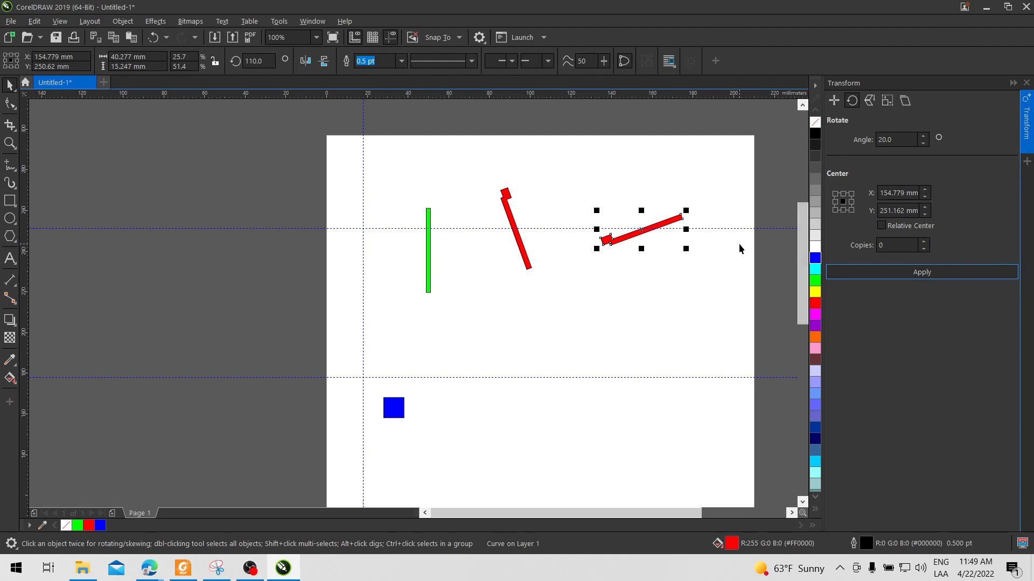
key(ctrl+z)
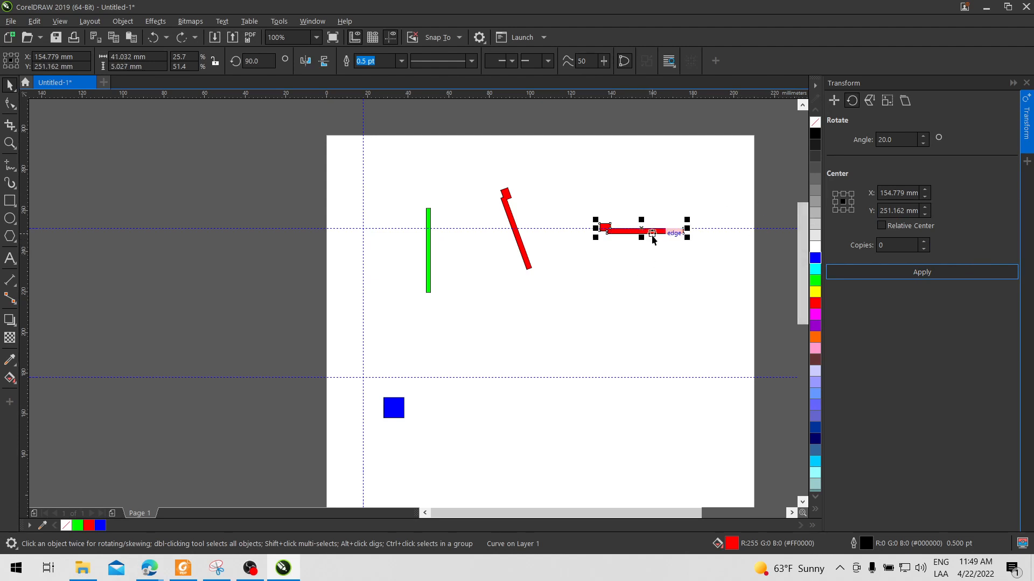
Rotate the horizontal red shape about its centre at an angle of 45° with 3 copies.
scroll(636, 221, up, 1)
drag(646, 182, 578, 212)
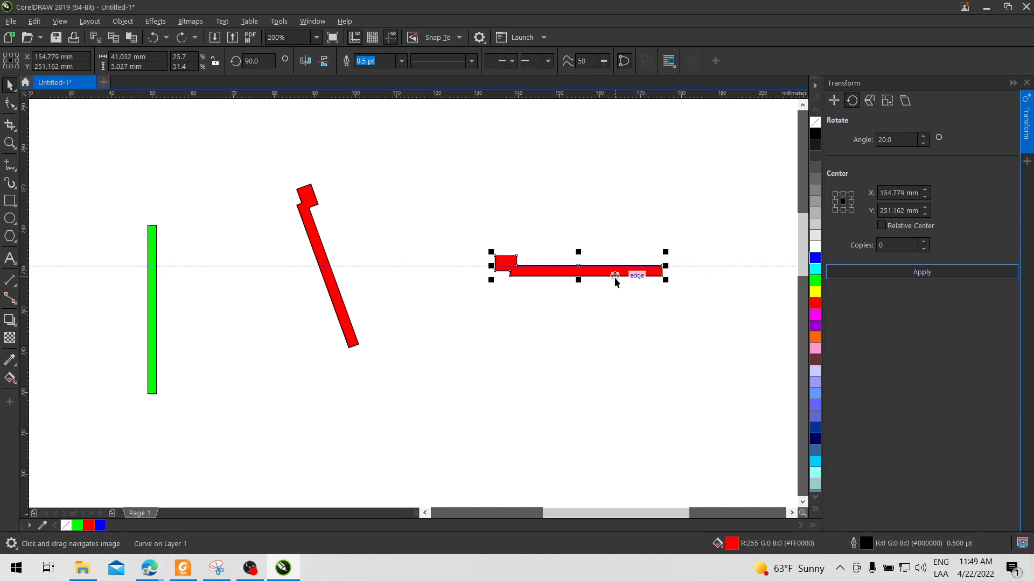
click(615, 273)
click(593, 272)
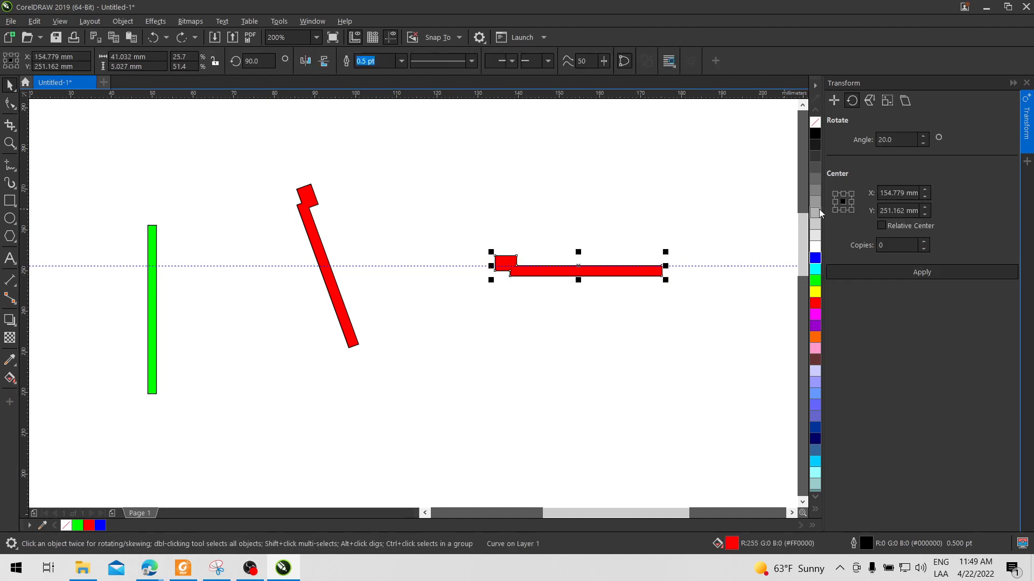
click(882, 246)
text(45)
drag(901, 247, 875, 249)
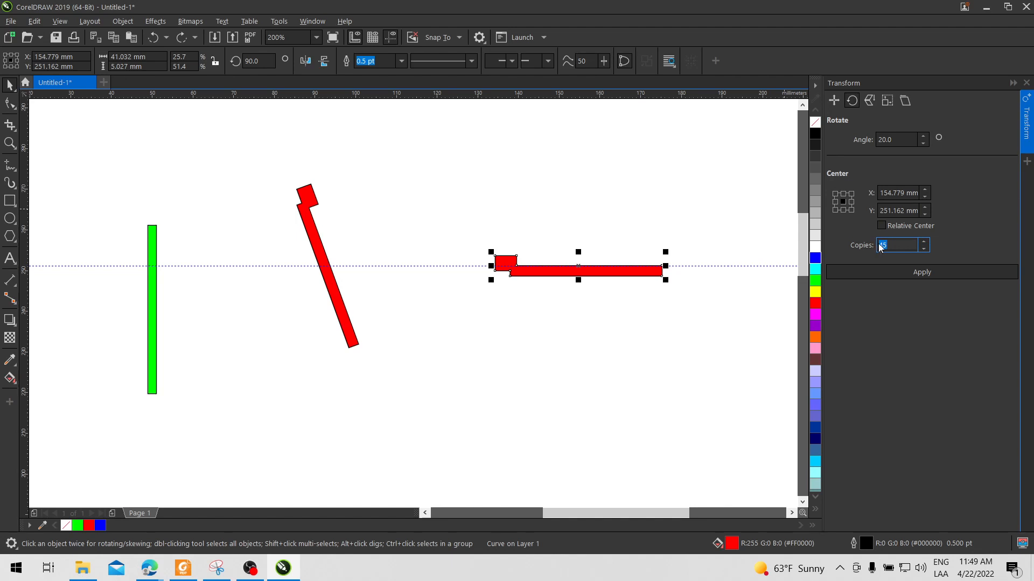
text(3)
drag(894, 140, 876, 145)
text(4)
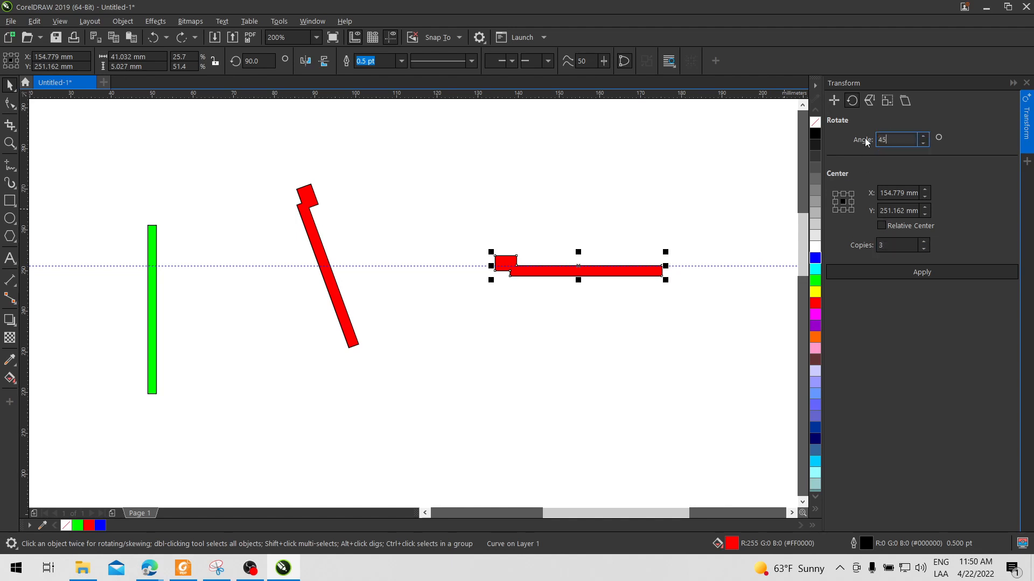
text(5)
click(924, 278)
click(924, 273)
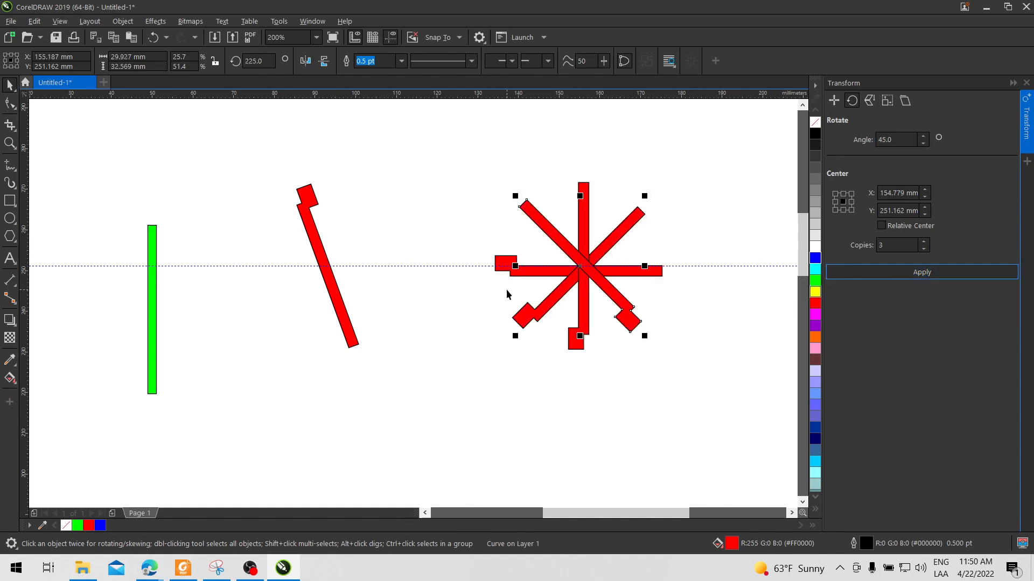
Fill the three rotated copies with magenta and cyan for the diagonals and yellow for the vertical one.
click(533, 318)
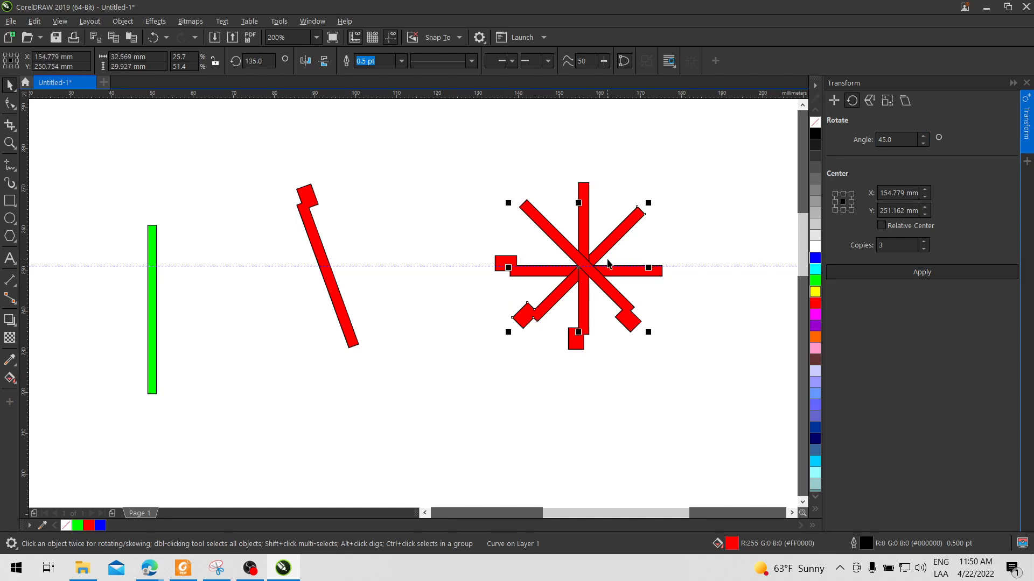
click(693, 323)
click(553, 297)
click(815, 315)
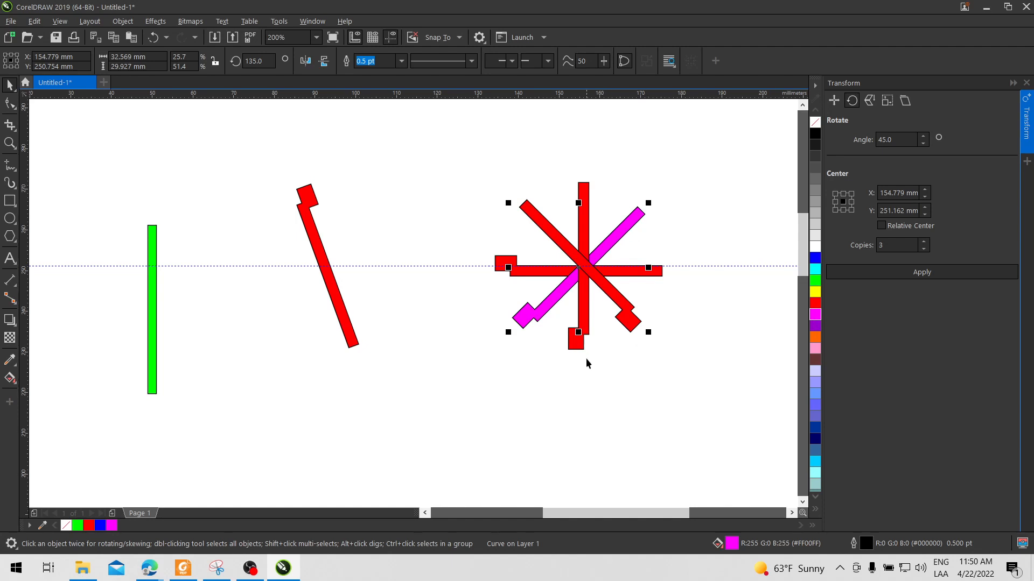
click(591, 331)
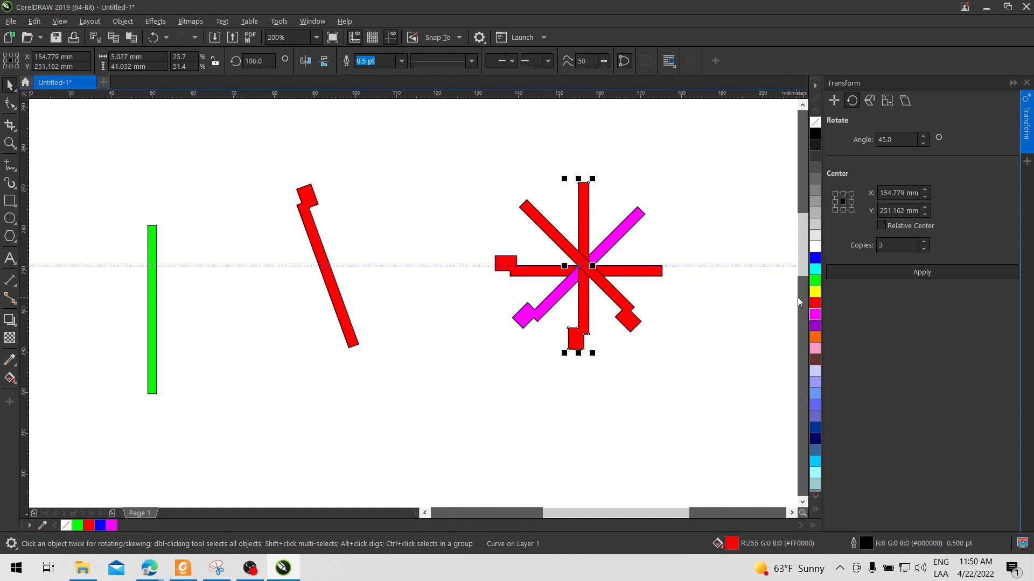
click(815, 291)
click(654, 347)
click(629, 320)
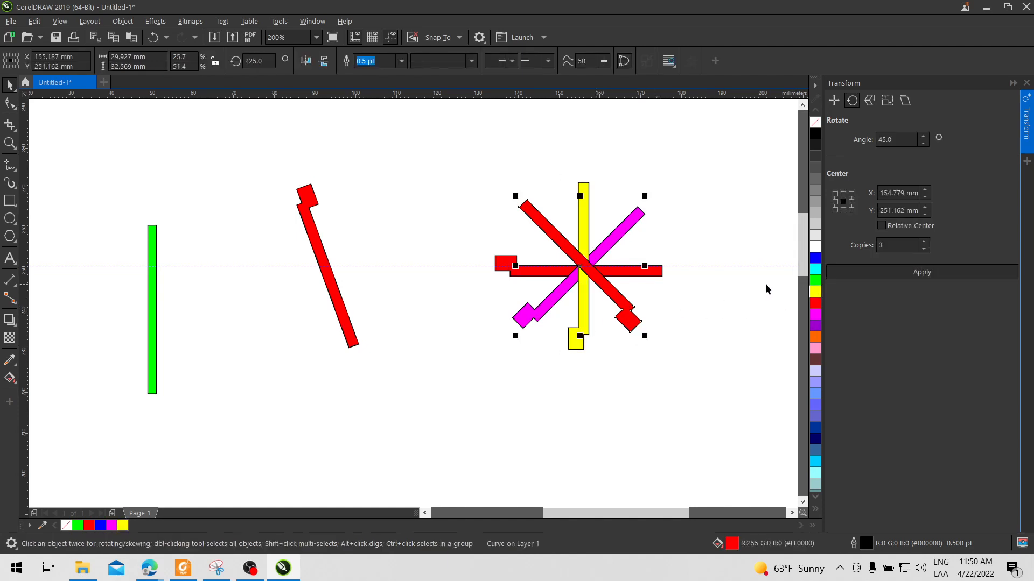
click(815, 269)
click(718, 352)
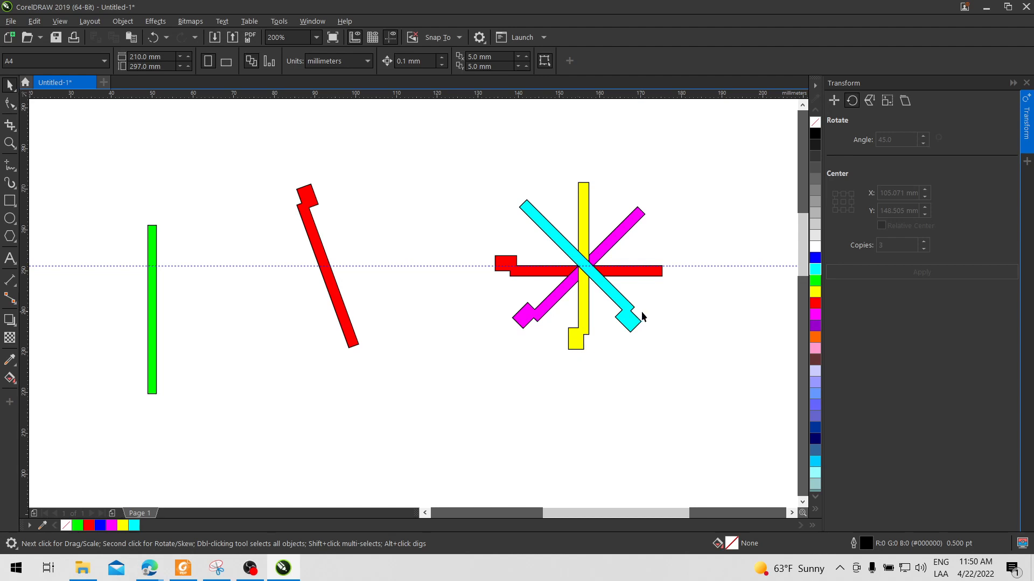
Undo the colour fills and the 45° rotated copies of the horizontal red shape.
click(612, 273)
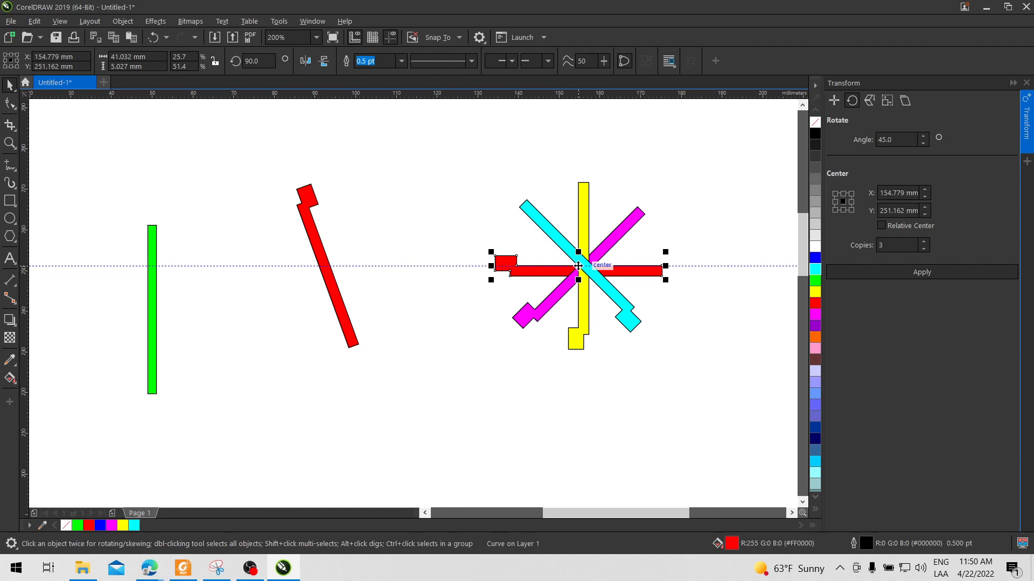
scroll(577, 264, up, 2)
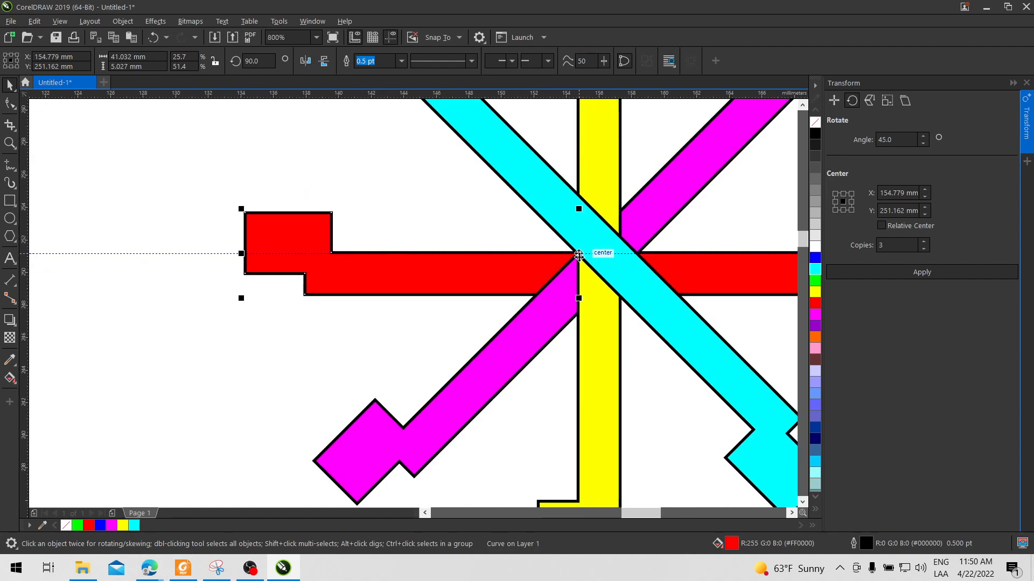
scroll(578, 255, down, 2)
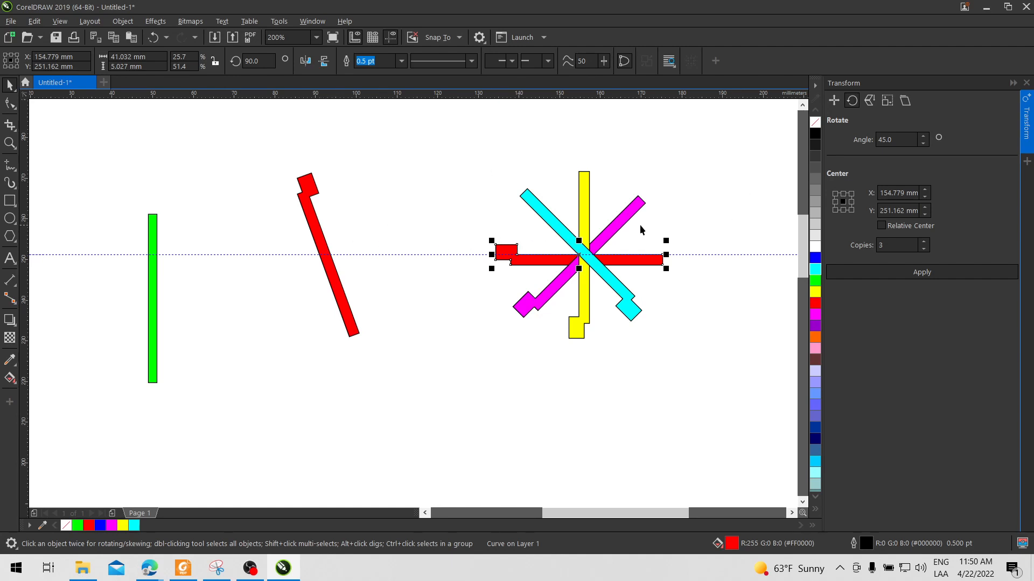
key(ctrl+z)
key(ctrl+z)
key(ctrl+z)
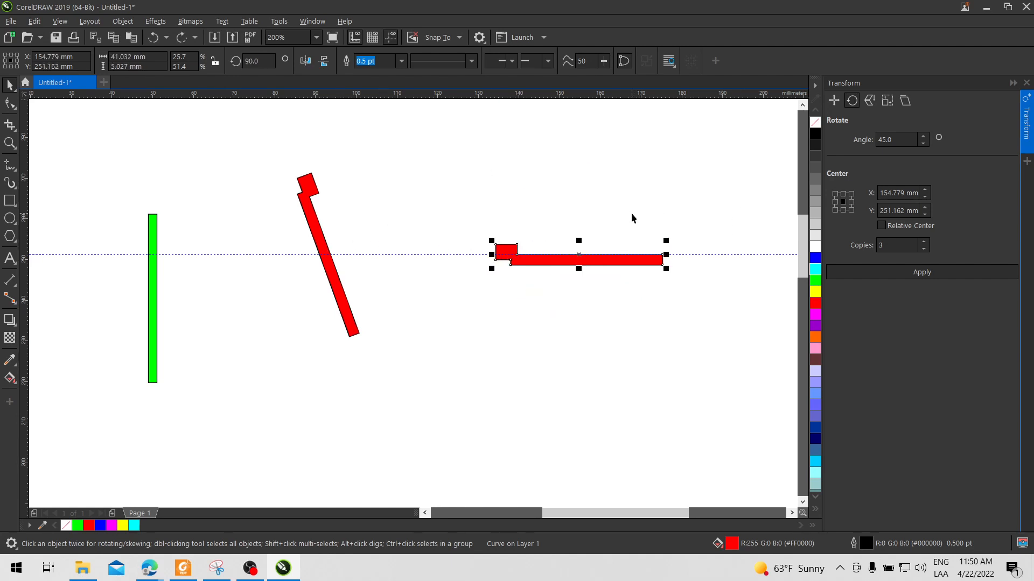
Enable Relative Center and try the 45° rotation of the horizontal red shape with 3 copies about its centre.
click(888, 226)
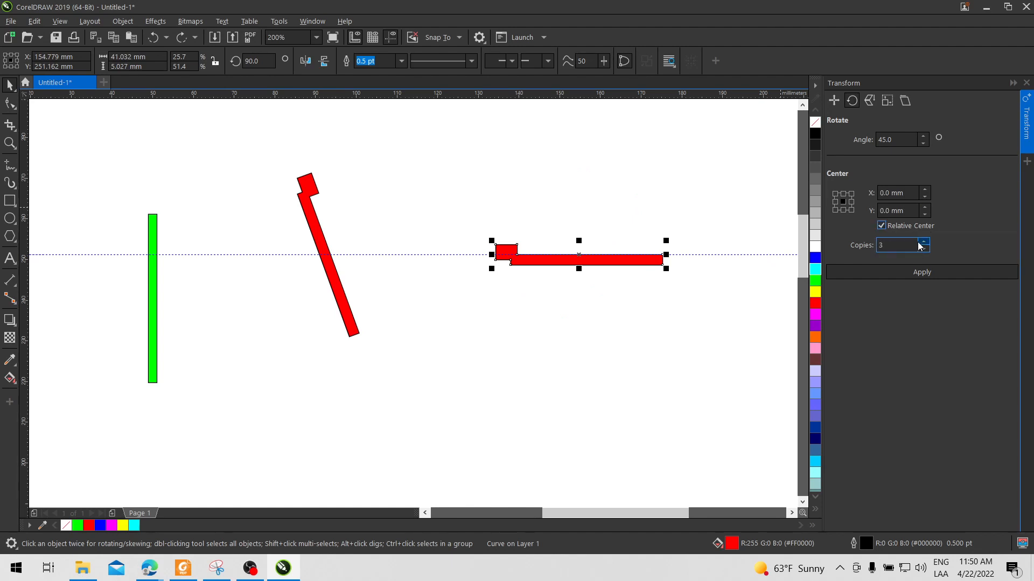
click(925, 273)
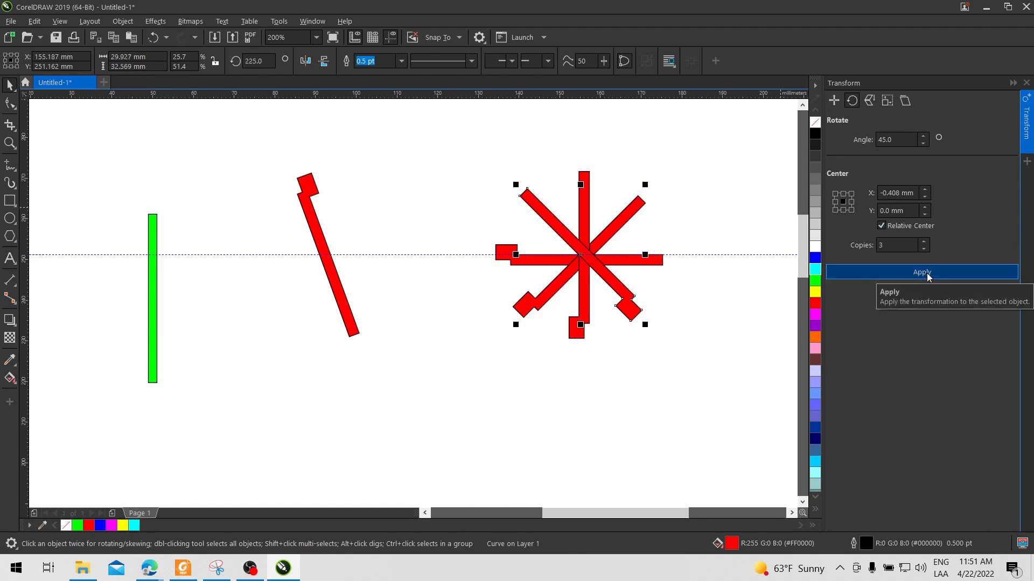
key(ctrl+z)
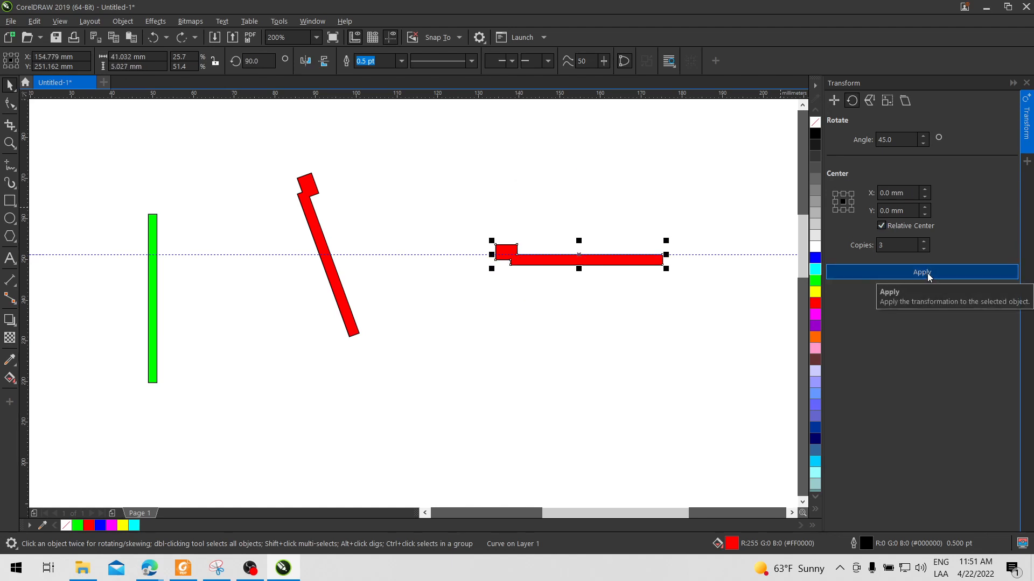
Try rotating the horizontal red shape 45° with 3 copies about its bottom-centre anchor.
click(843, 210)
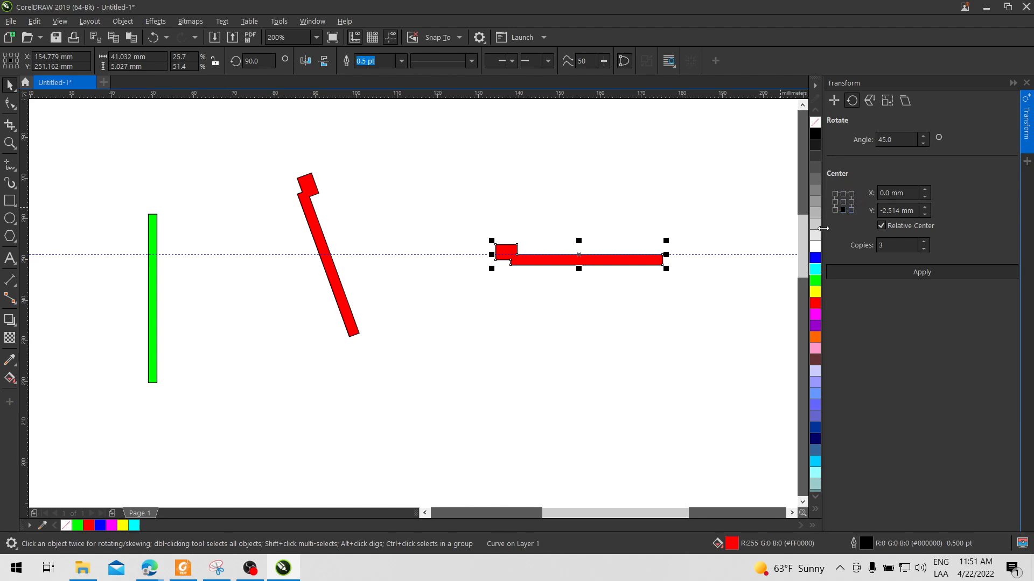
click(920, 272)
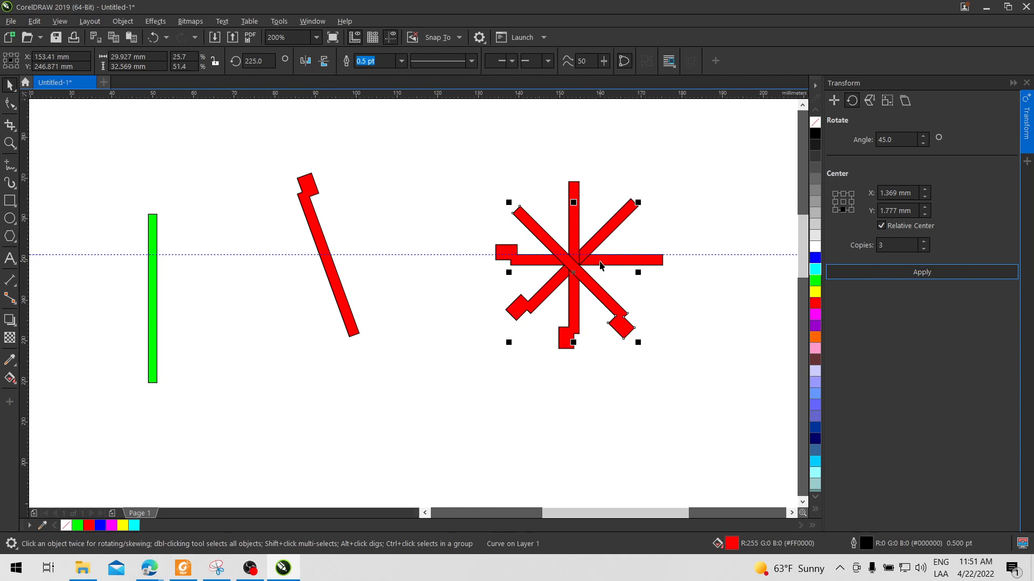
key(ctrl+z)
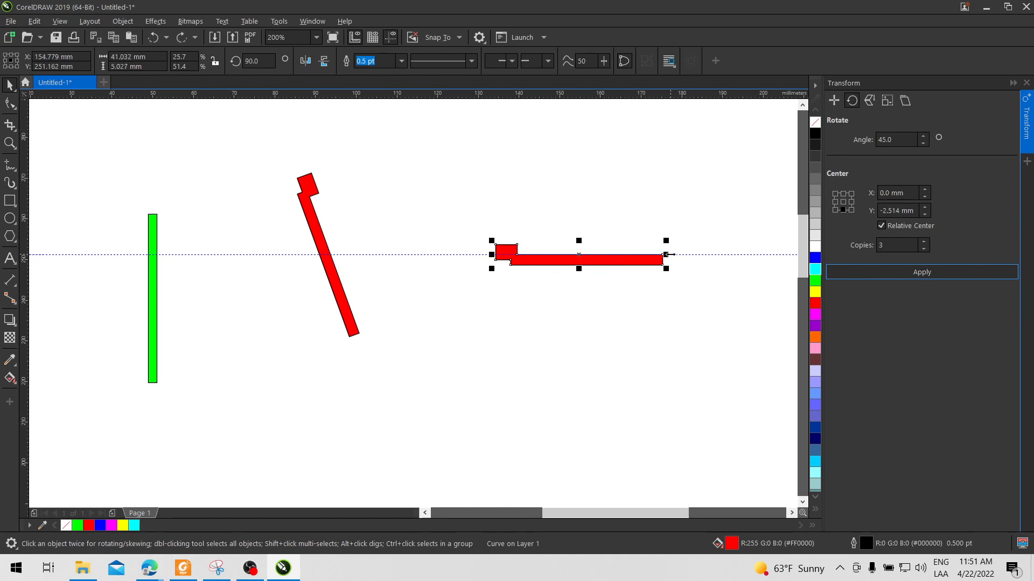
Duplicate the horizontal red shape and place the copy level with it at about X 212.7 mm, Y 251.2 mm.
click(658, 213)
scroll(692, 267, down, 2)
drag(692, 264, 431, 237)
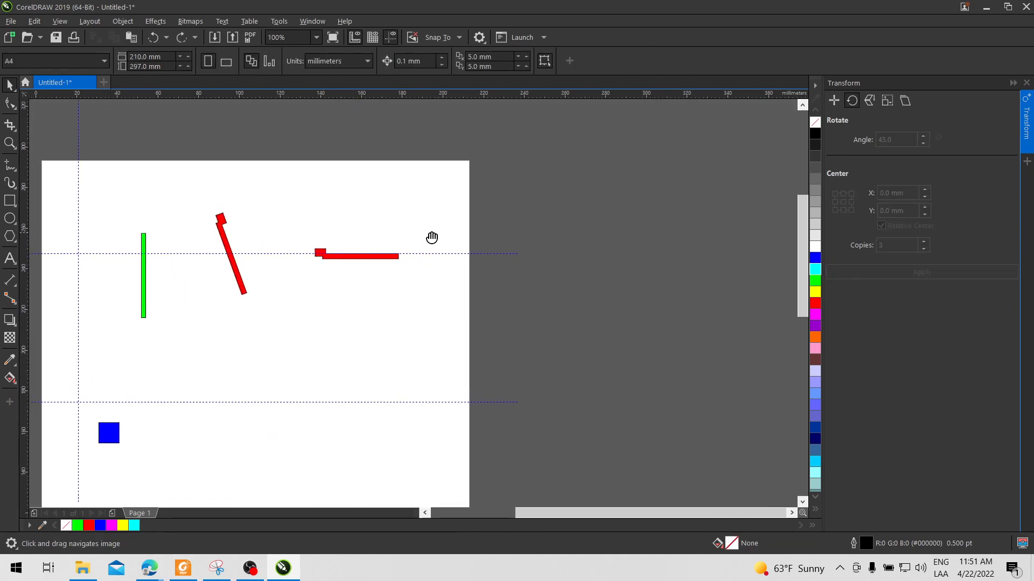
drag(408, 299, 439, 304)
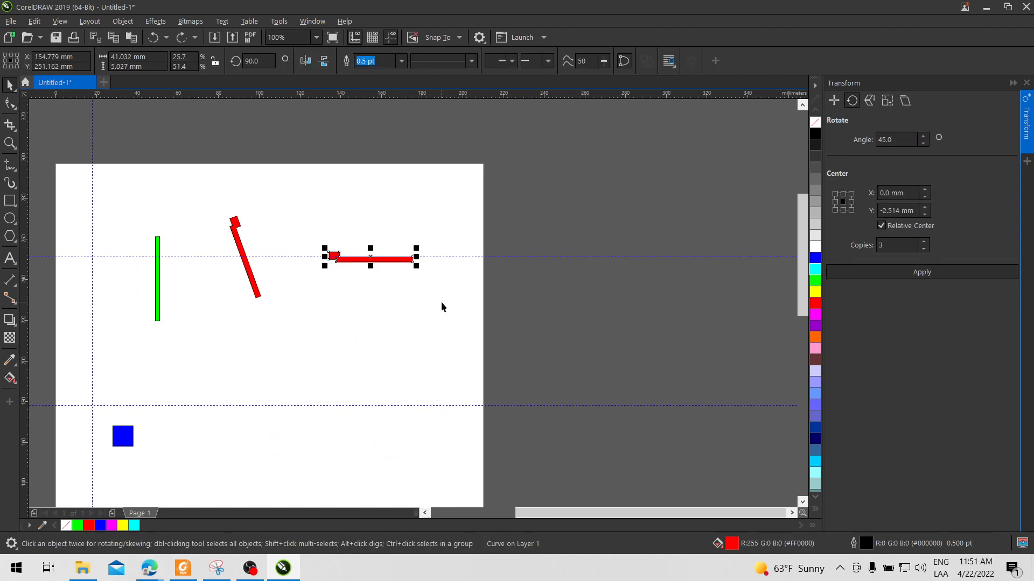
key(ctrl+d)
drag(405, 248, 481, 255)
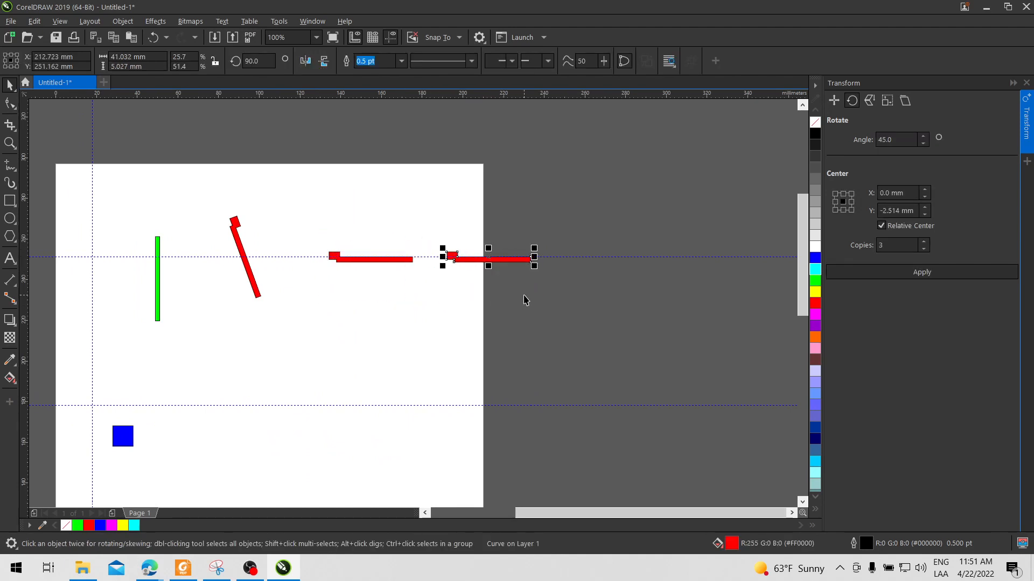
Place vertical guidelines through the centres of both horizontal red shapes, at X 154.779 mm and X 212.723 mm.
scroll(442, 275, up, 4)
scroll(460, 296, down, 4)
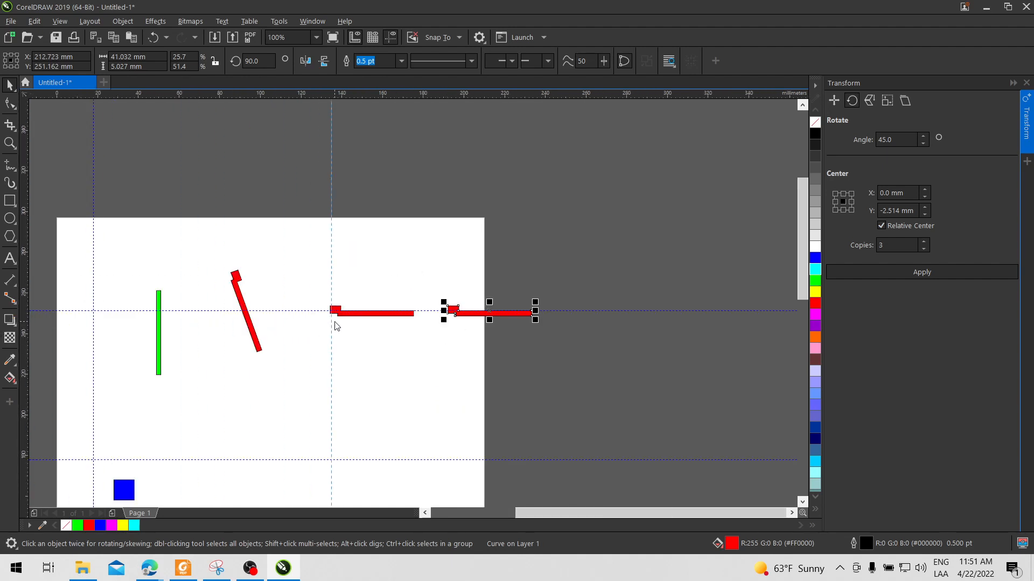
drag(369, 311, 372, 311)
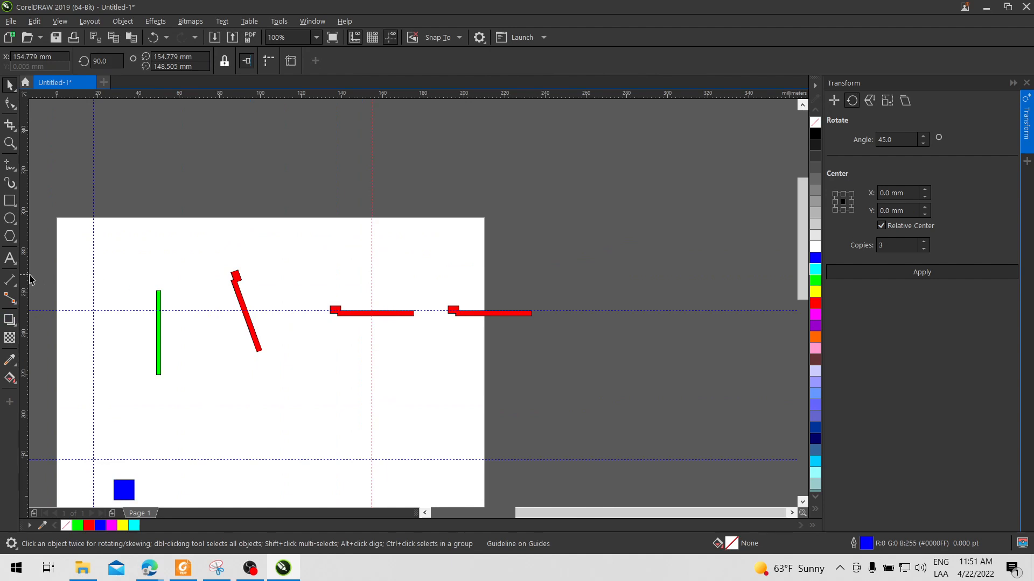
drag(25, 274, 493, 313)
scroll(502, 293, up, 1)
drag(415, 286, 485, 257)
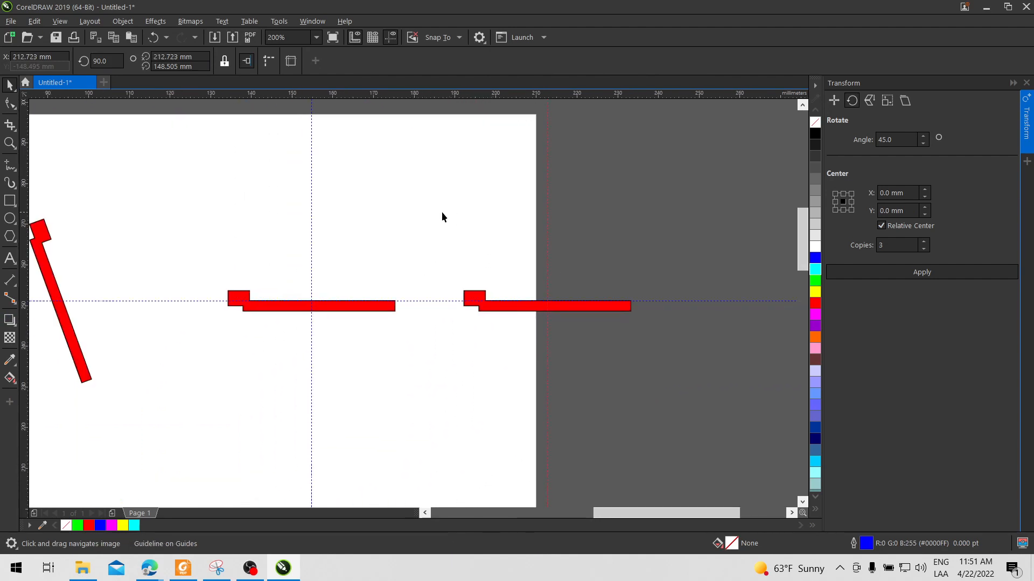
click(445, 171)
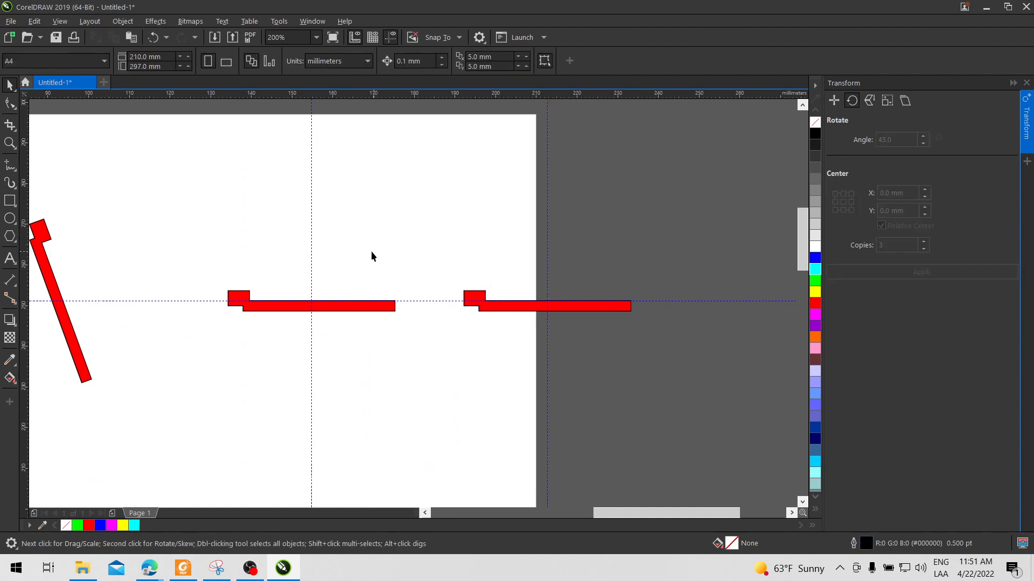
drag(393, 349, 394, 348)
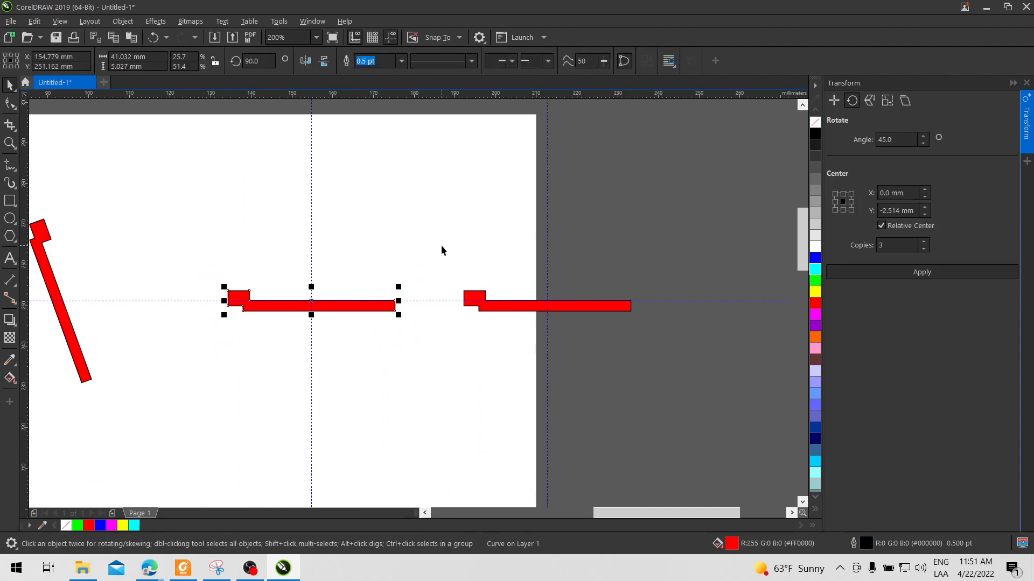
drag(443, 264, 710, 345)
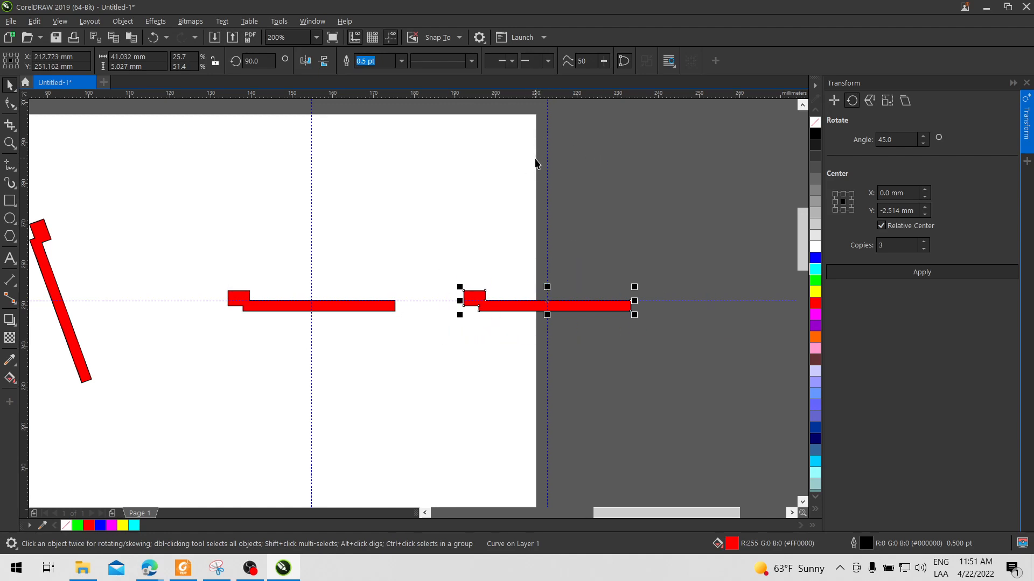
click(466, 242)
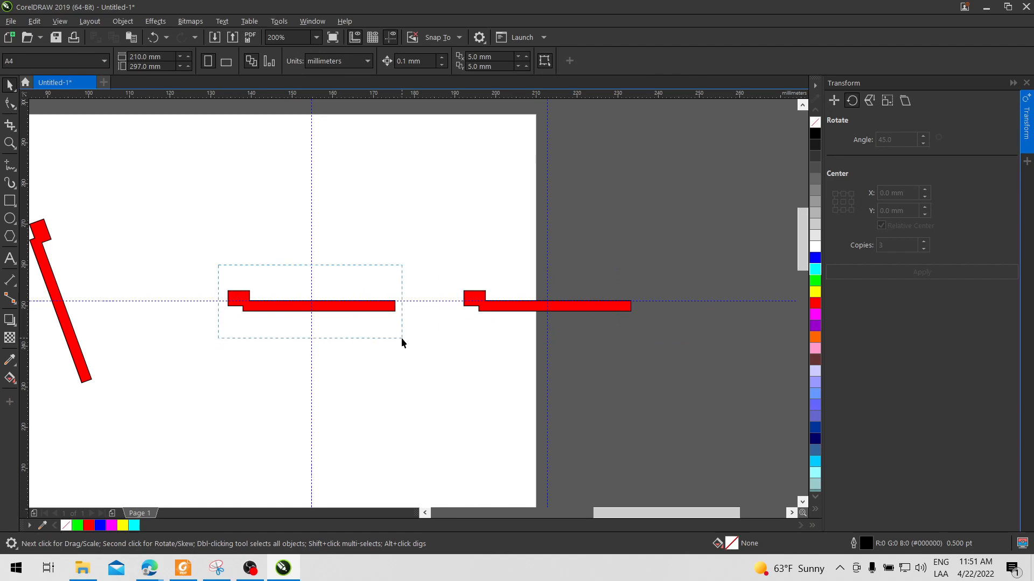
Turn off Relative Center and try rotating the first horizontal red shape 45° with 5 copies about X 154.779 mm, Y 248.649 mm.
drag(402, 337, 402, 338)
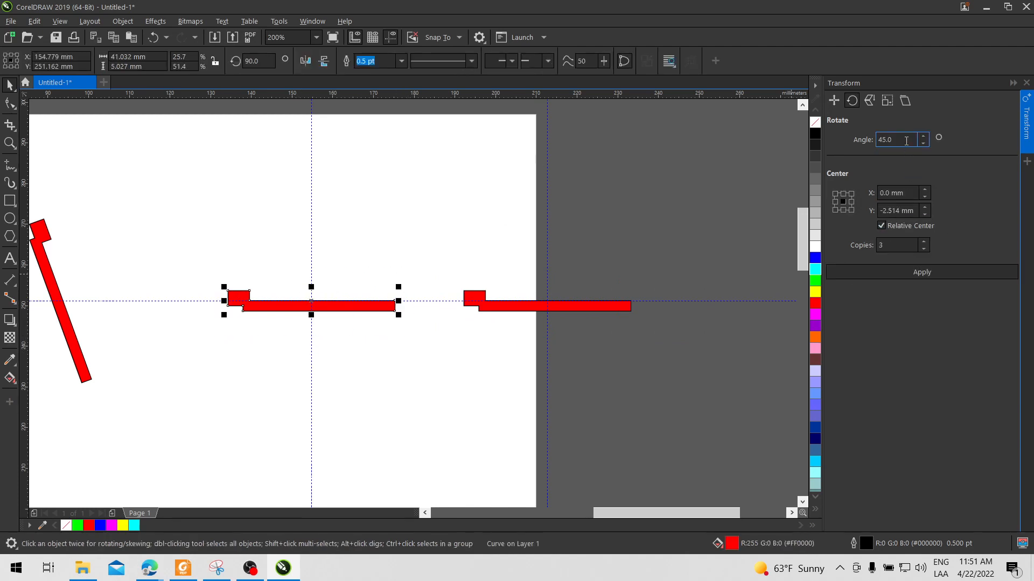
click(882, 225)
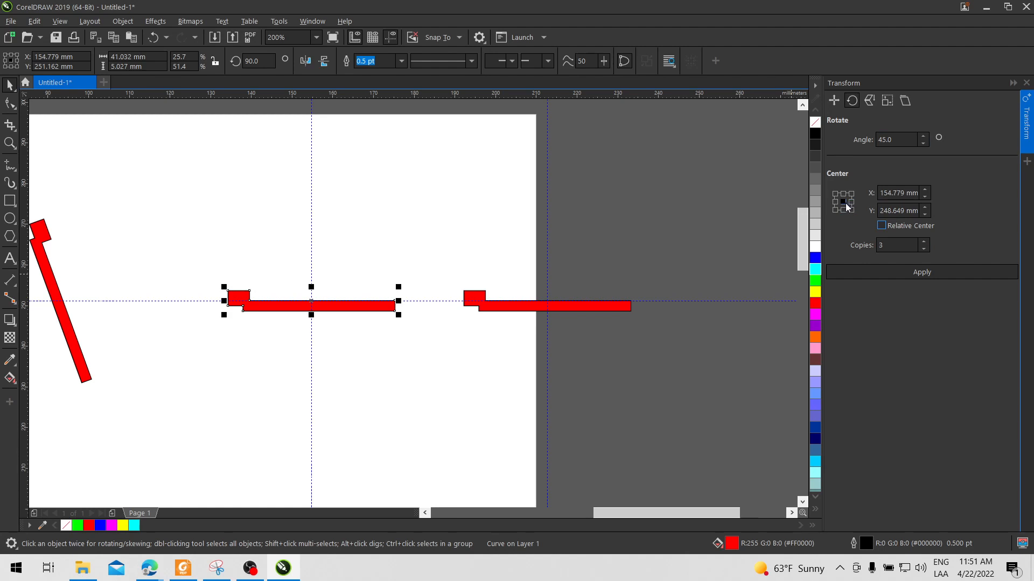
click(923, 243)
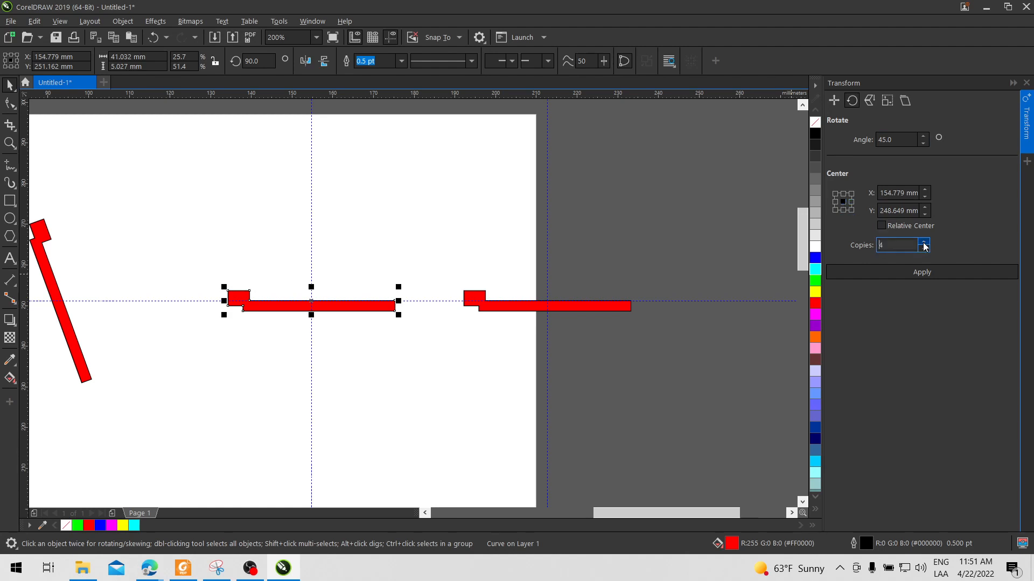
click(920, 273)
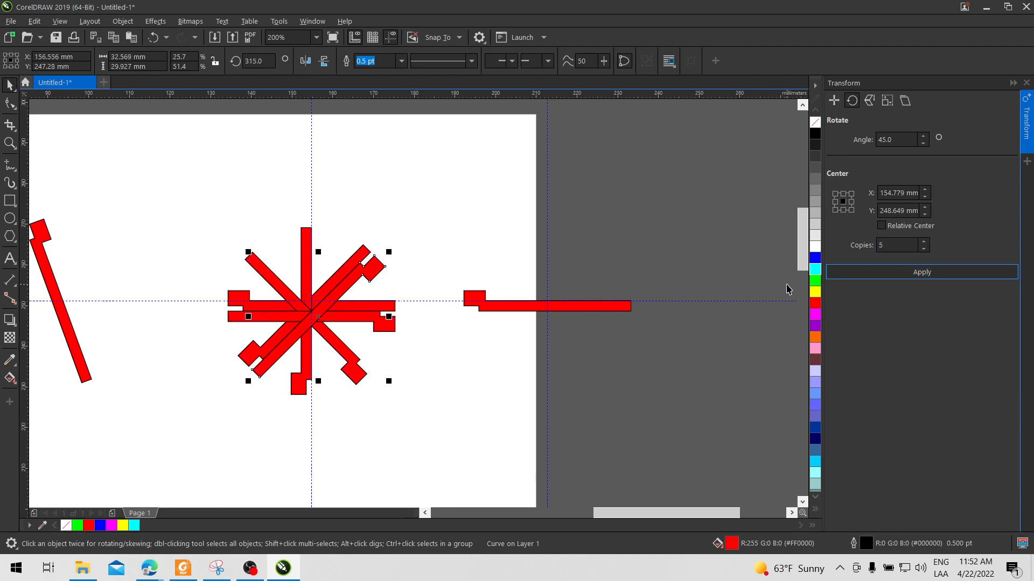
Undo the rotation with 5 copies and reapply it at 45° with 4 copies about the same centre.
key(ctrl+z)
click(924, 249)
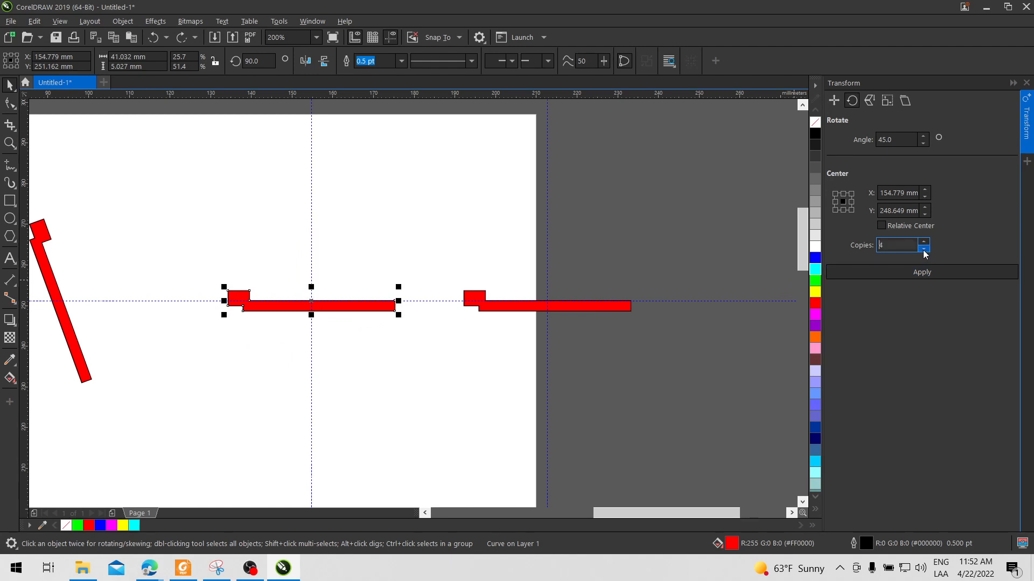
click(922, 272)
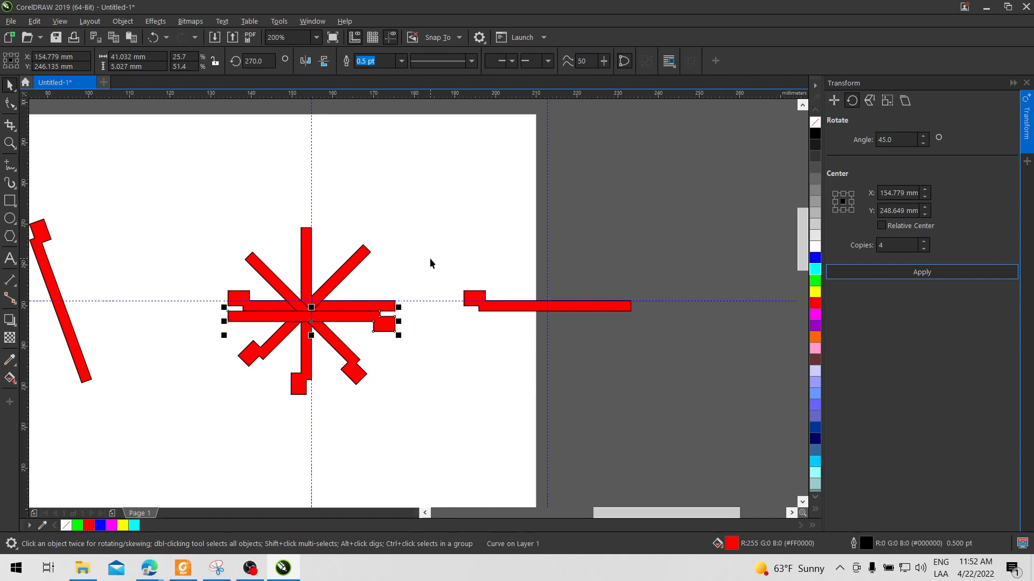
click(482, 280)
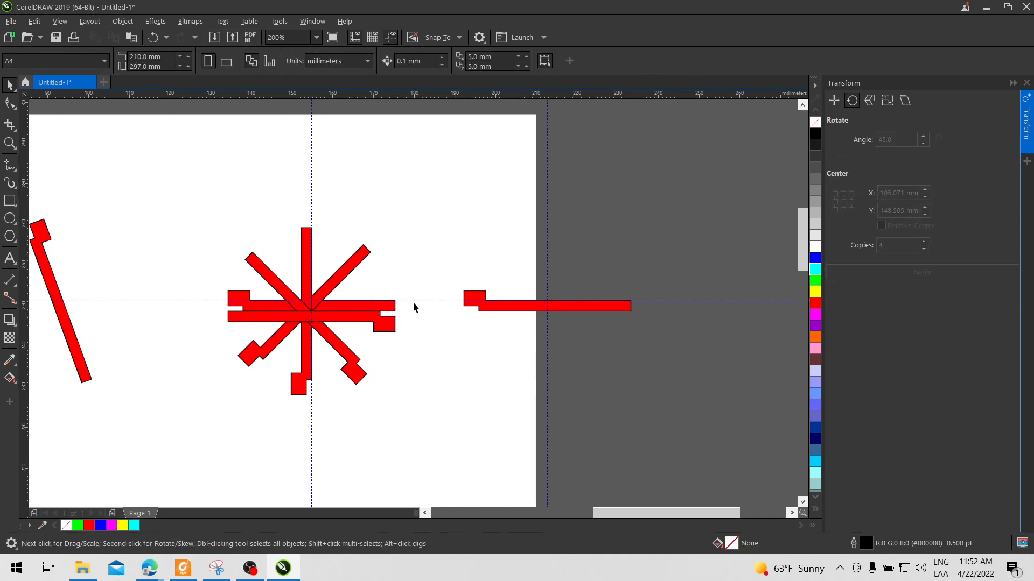
drag(188, 199, 425, 402)
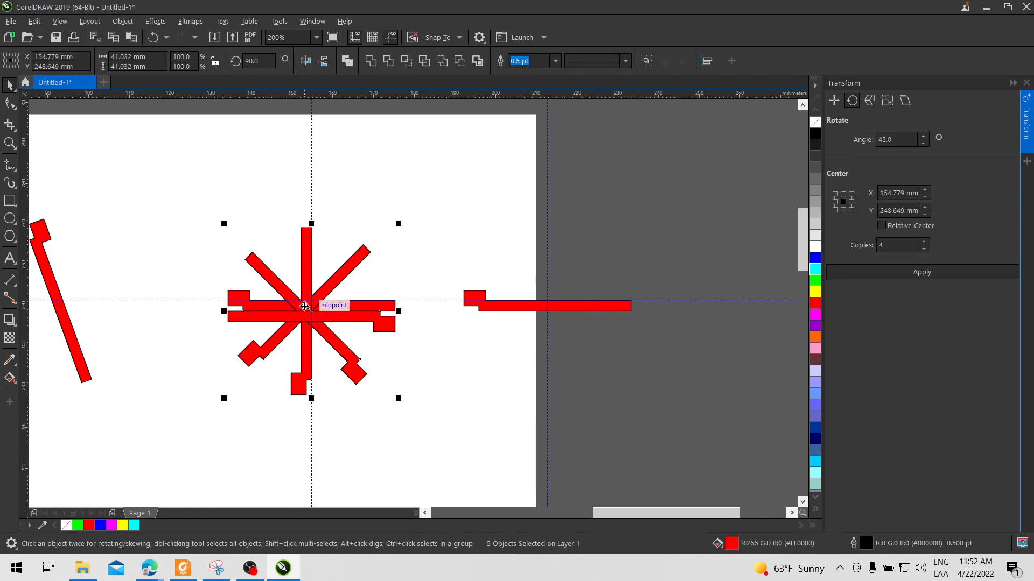
click(389, 247)
Fill the diagonal copy whose head points down and left with yellow, and the vertical copy with green.
click(269, 345)
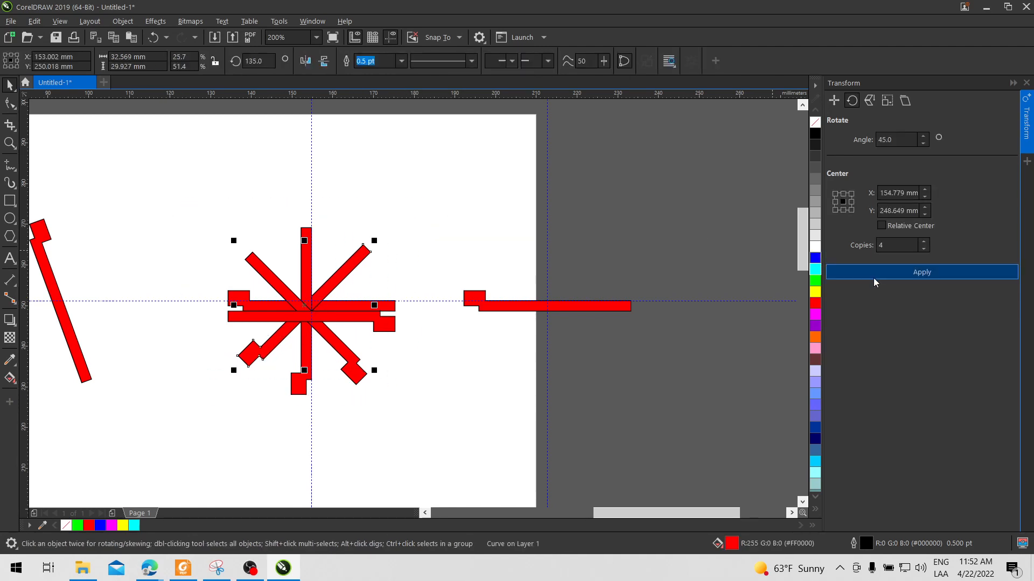
click(874, 273)
click(815, 292)
click(298, 383)
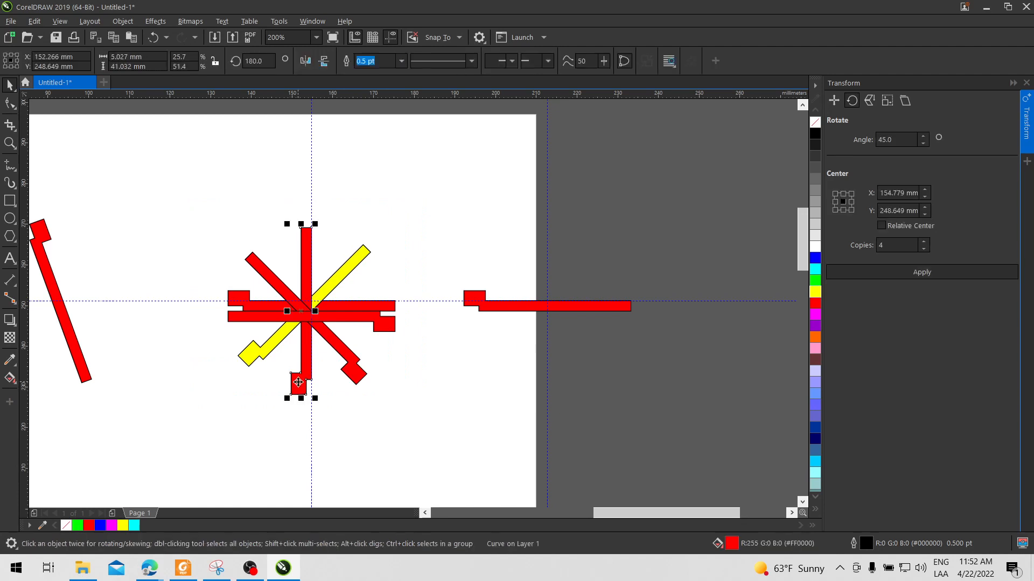
click(815, 292)
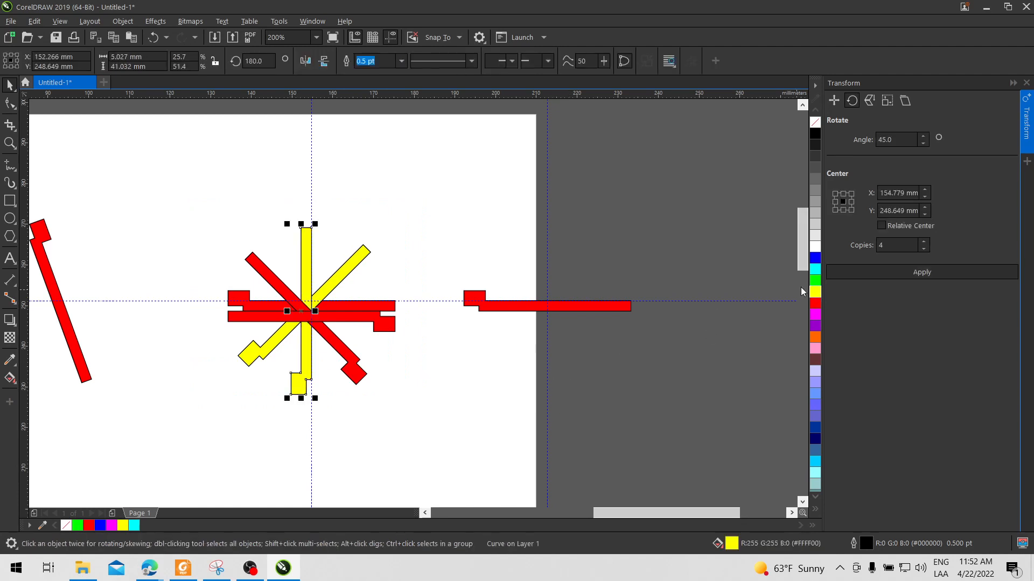
click(815, 280)
click(440, 375)
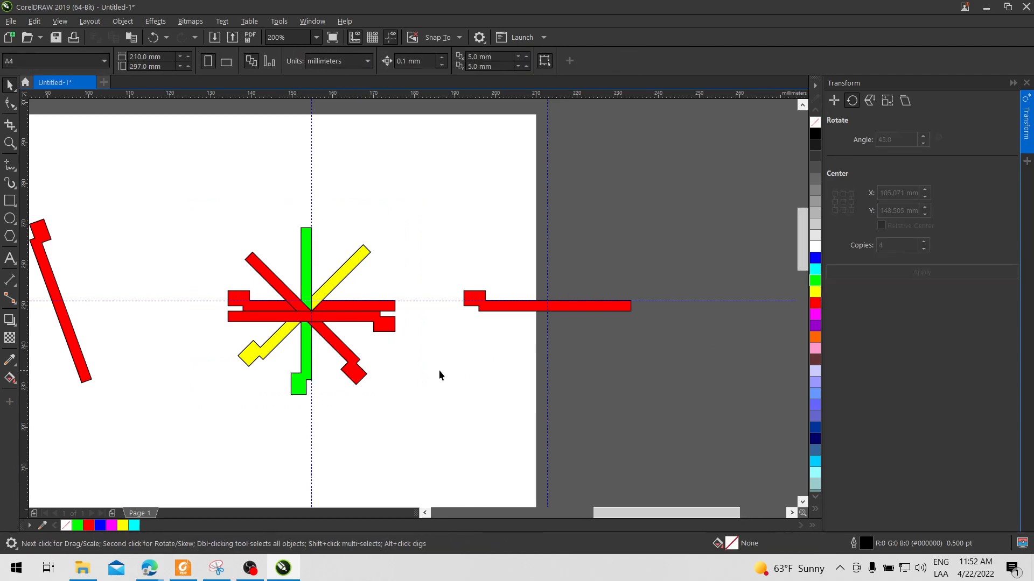
Fill the remaining red diagonal copy with cyan and the lower horizontal copy with blue.
click(356, 373)
click(815, 269)
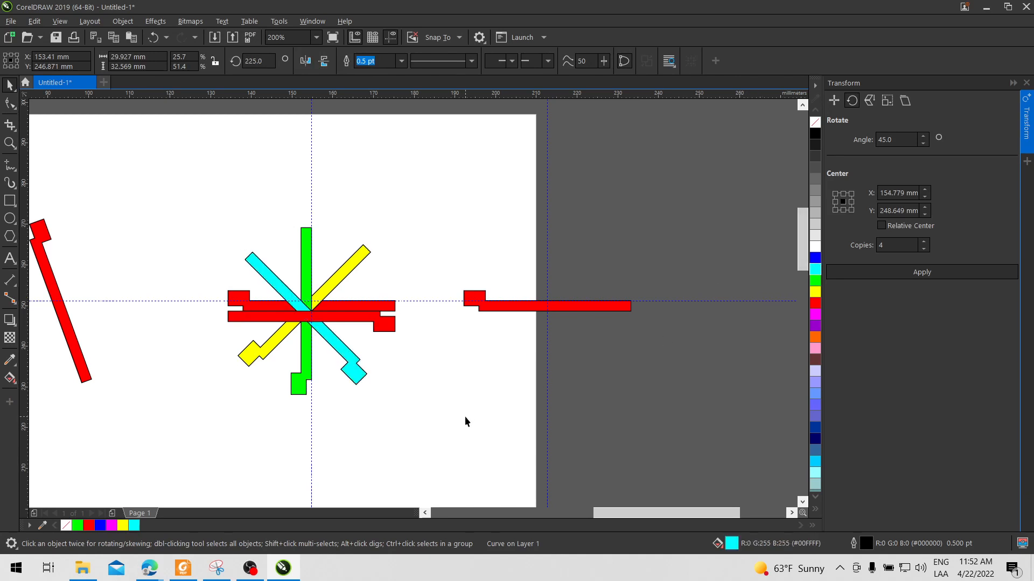
click(387, 324)
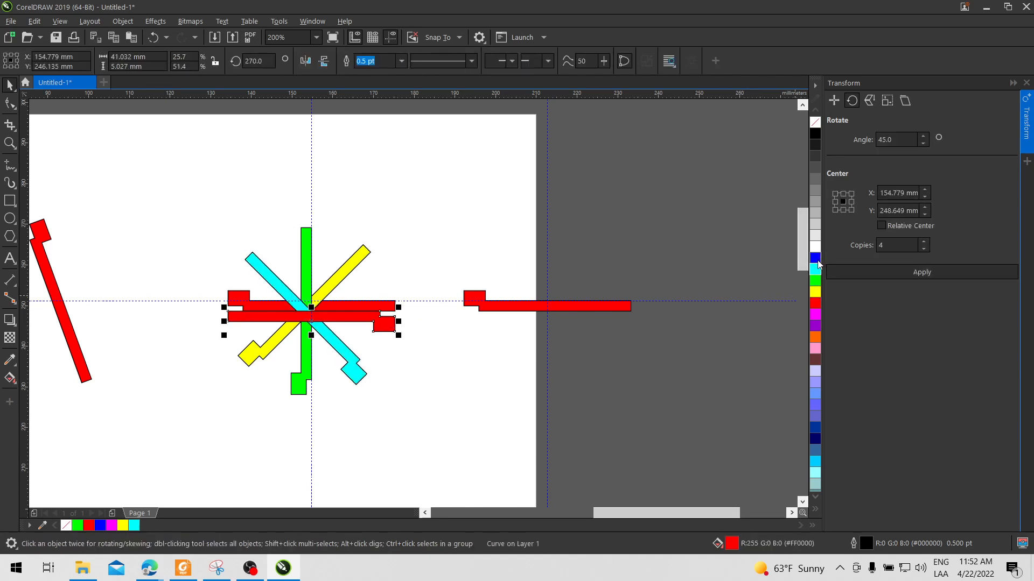
click(818, 262)
click(441, 409)
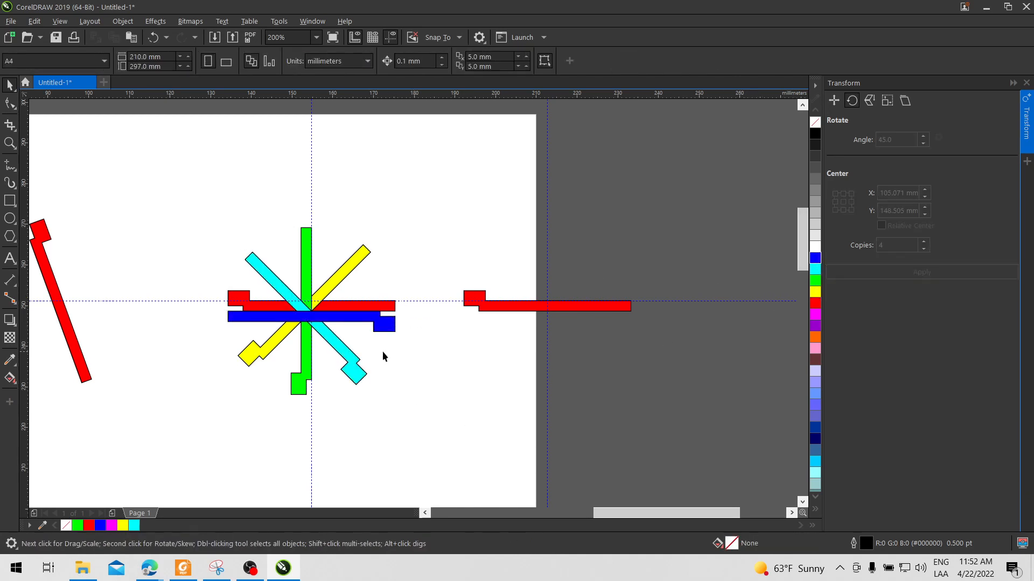
Enable Relative Center and rotate the second horizontal red shape 45° with 4 copies about its bottom centre, relative Y offset 2.514 mm.
click(245, 298)
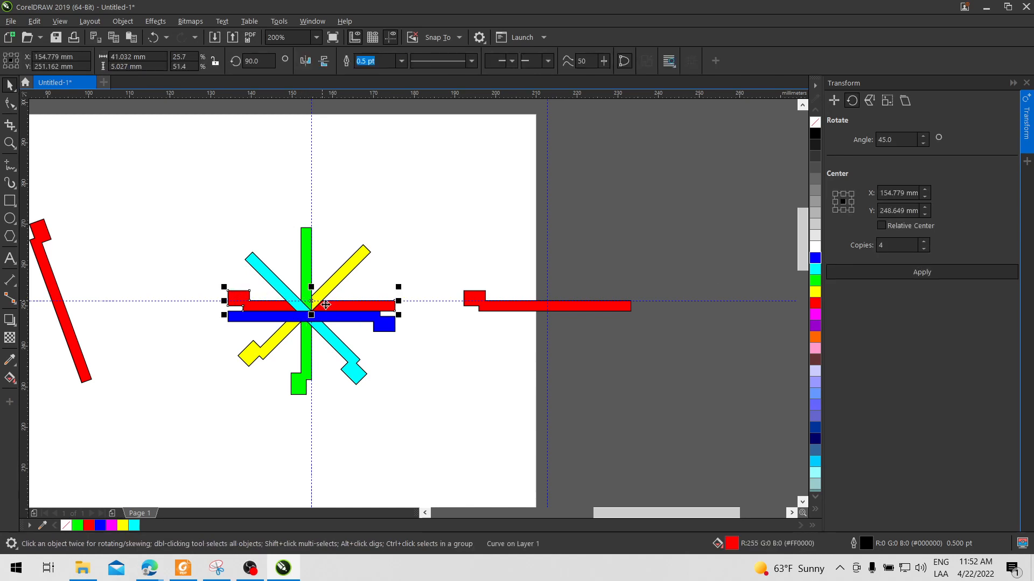
click(350, 317)
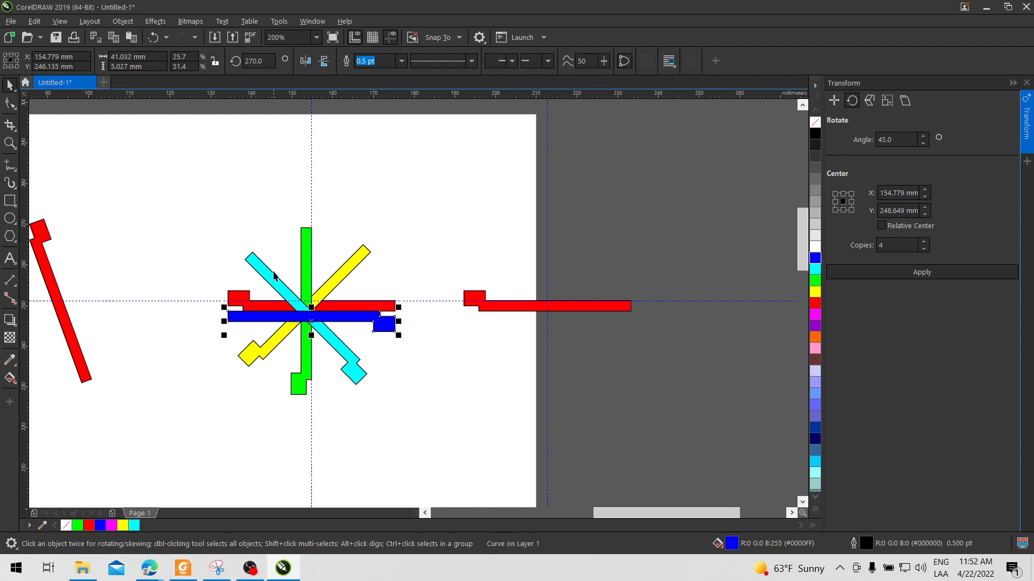
click(524, 307)
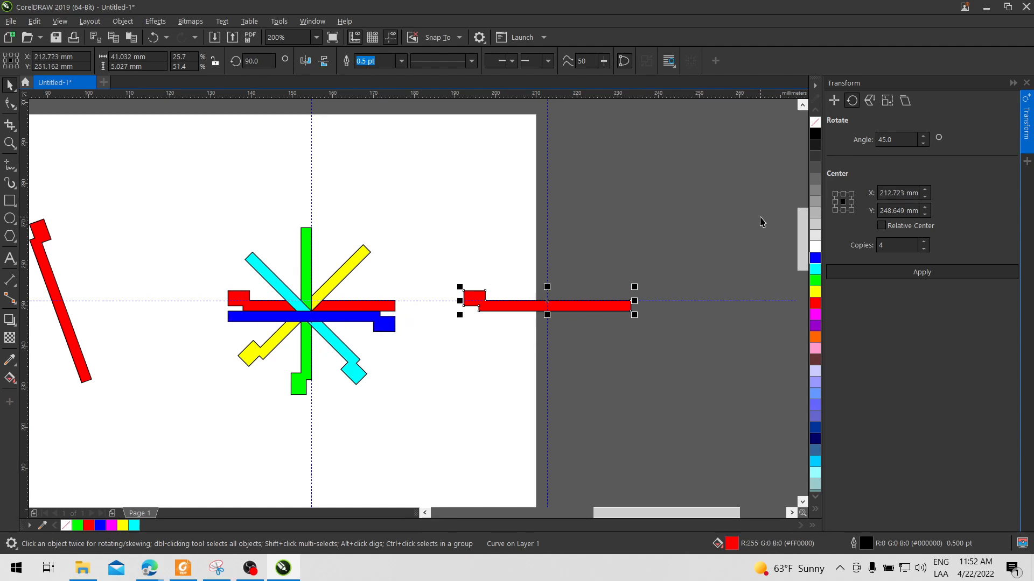
click(884, 244)
click(918, 274)
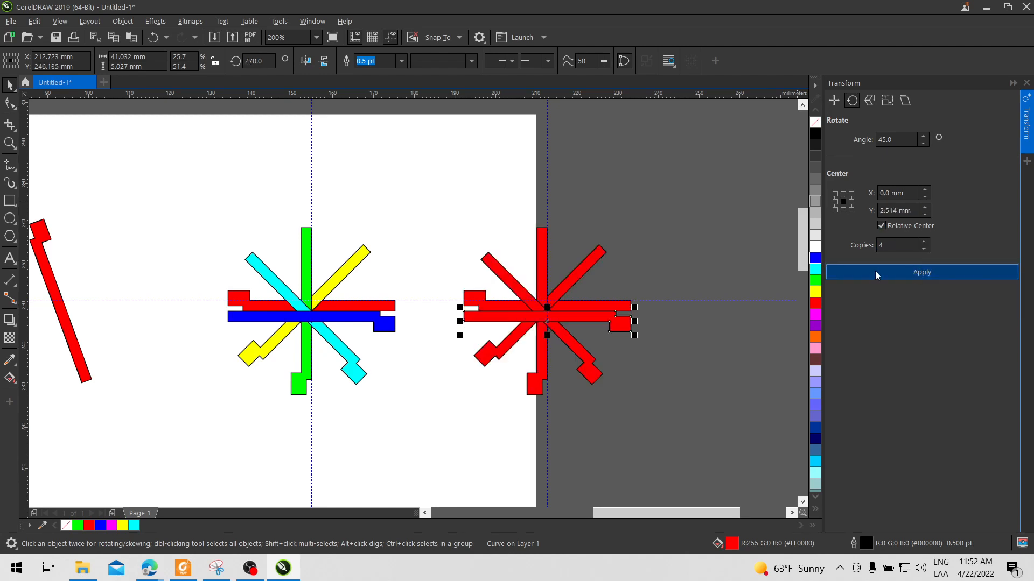
click(725, 271)
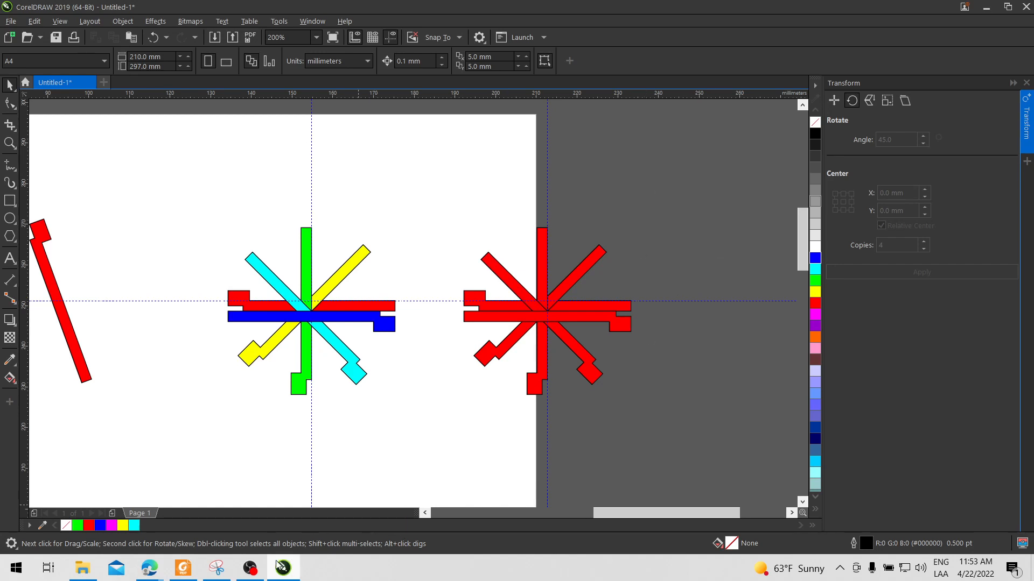
Switch to the Google Meet call to mute the microphone, and pause the recording in OBS.
mouse_move(152, 570)
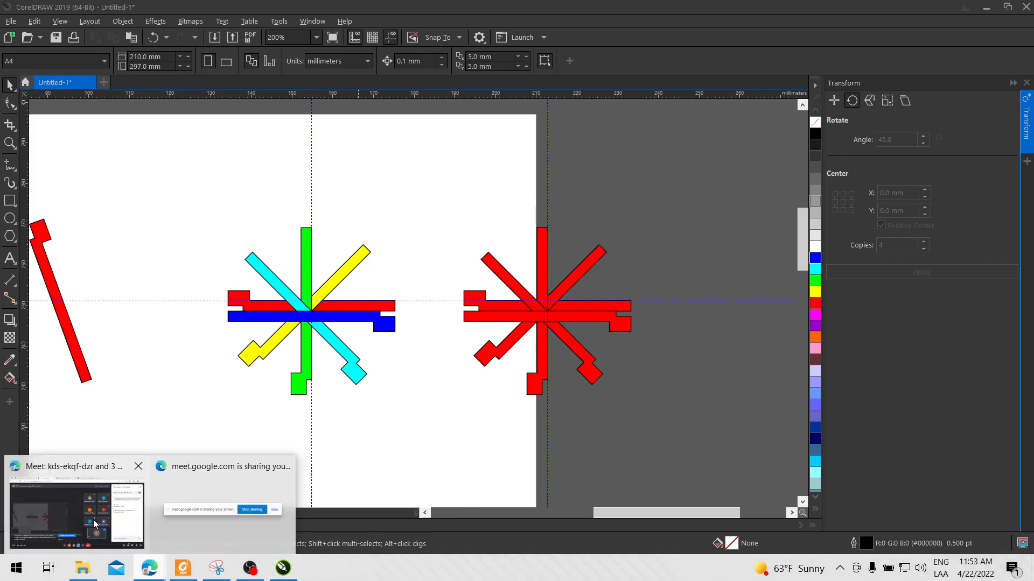
click(75, 504)
click(422, 527)
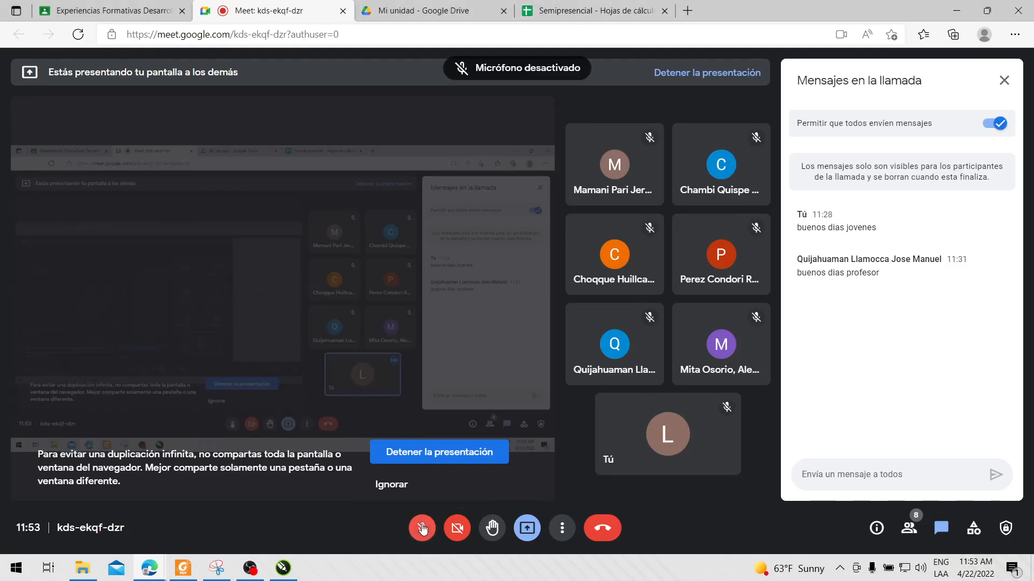
click(250, 568)
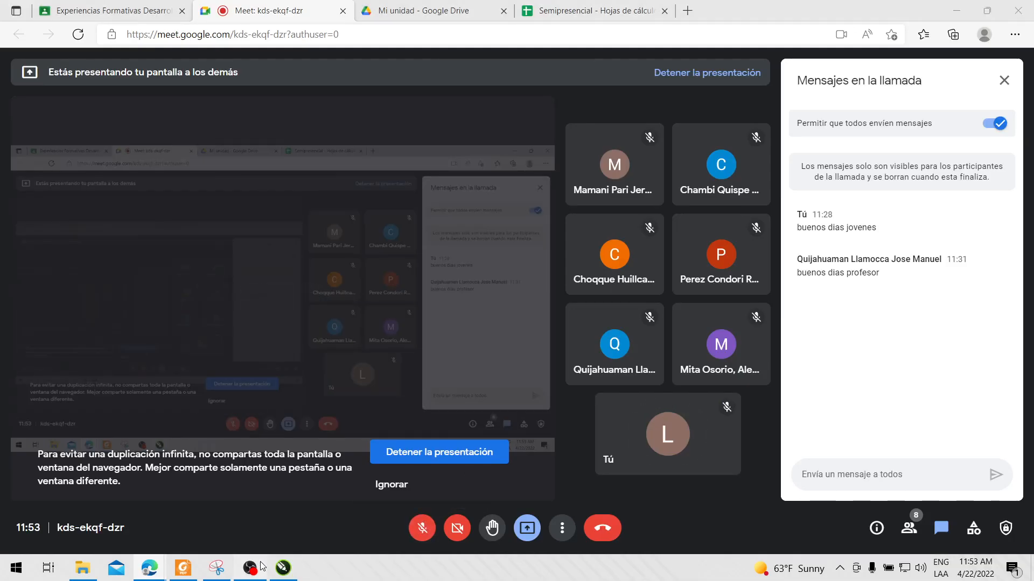
click(856, 437)
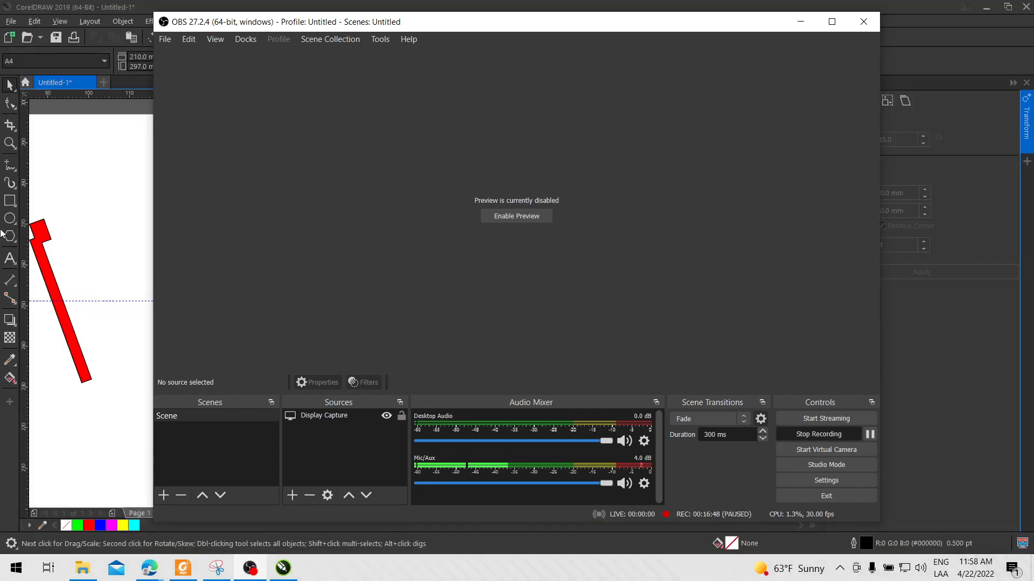
click(74, 197)
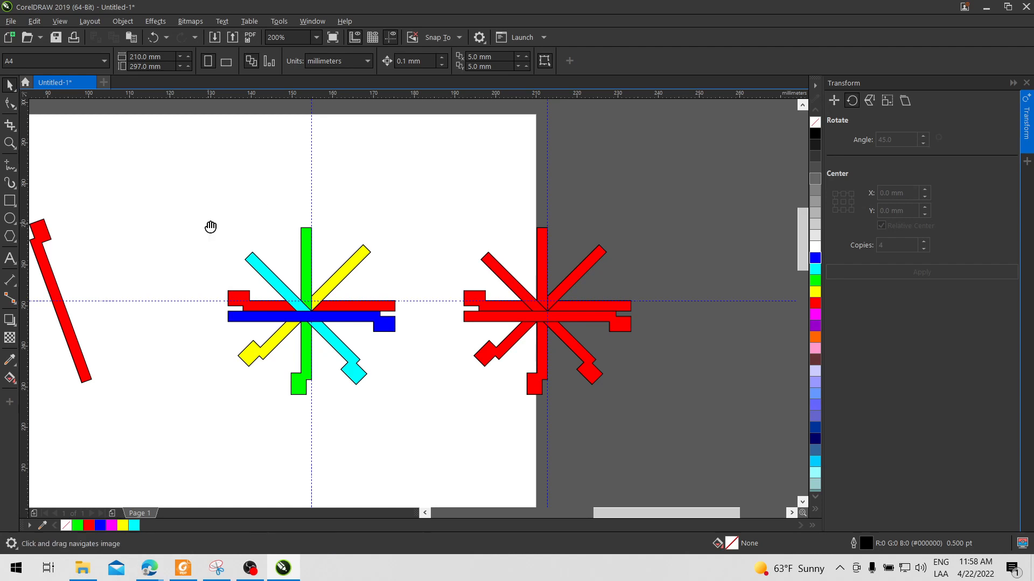
Try to straighten the tilted red shape by applying a relative rotation of 0° with 0 copies.
drag(210, 226, 380, 194)
click(224, 245)
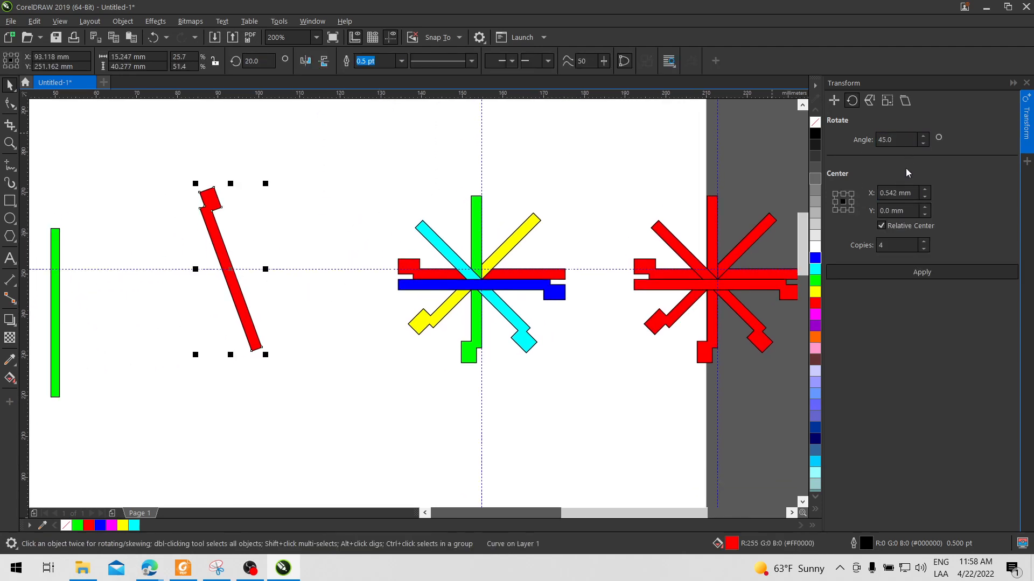
drag(902, 137, 880, 140)
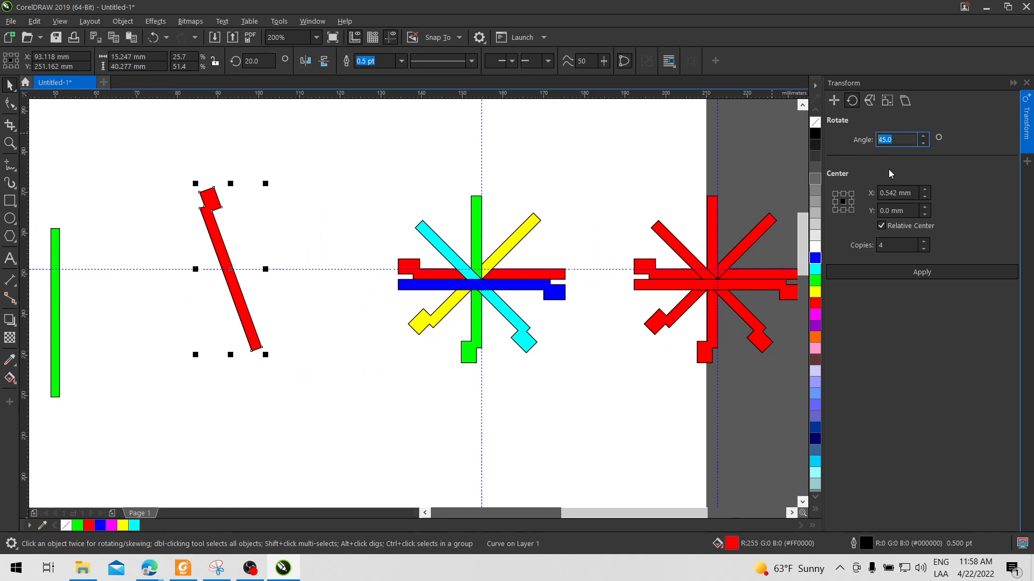
text(0)
click(923, 249)
click(923, 272)
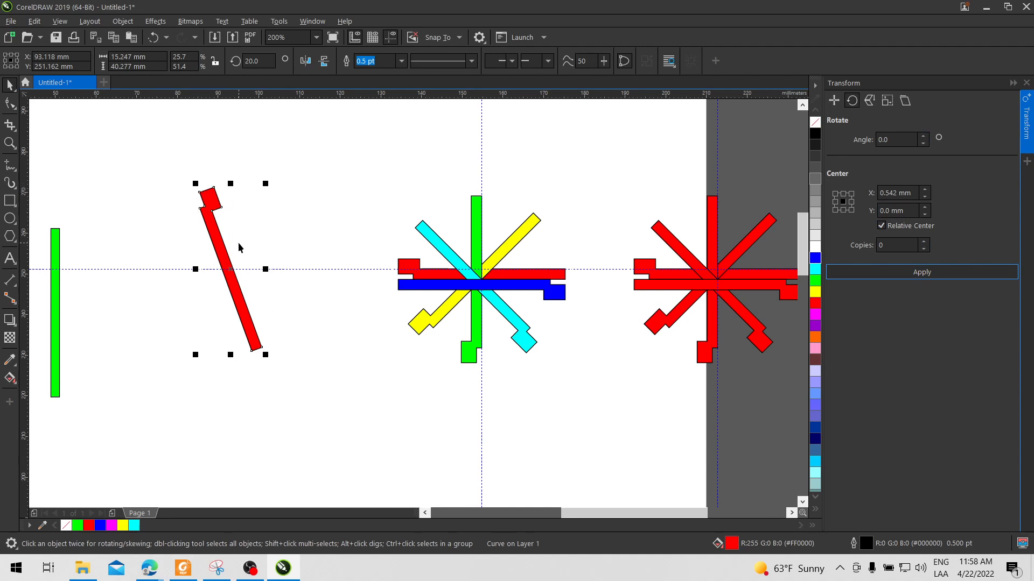
click(873, 142)
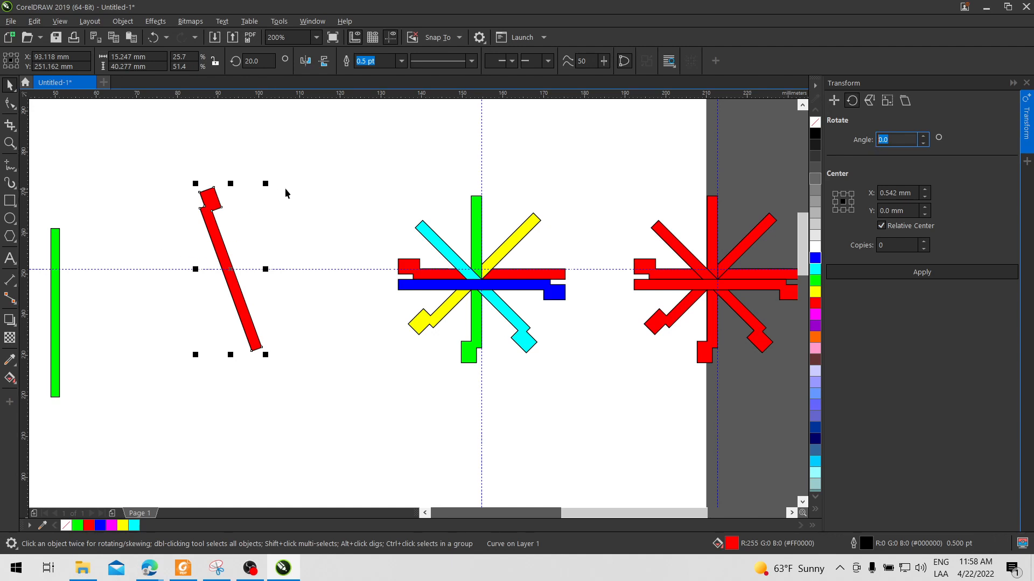
Set the tilted red shape's own angle of rotation to 0° so that it stands vertical.
click(264, 62)
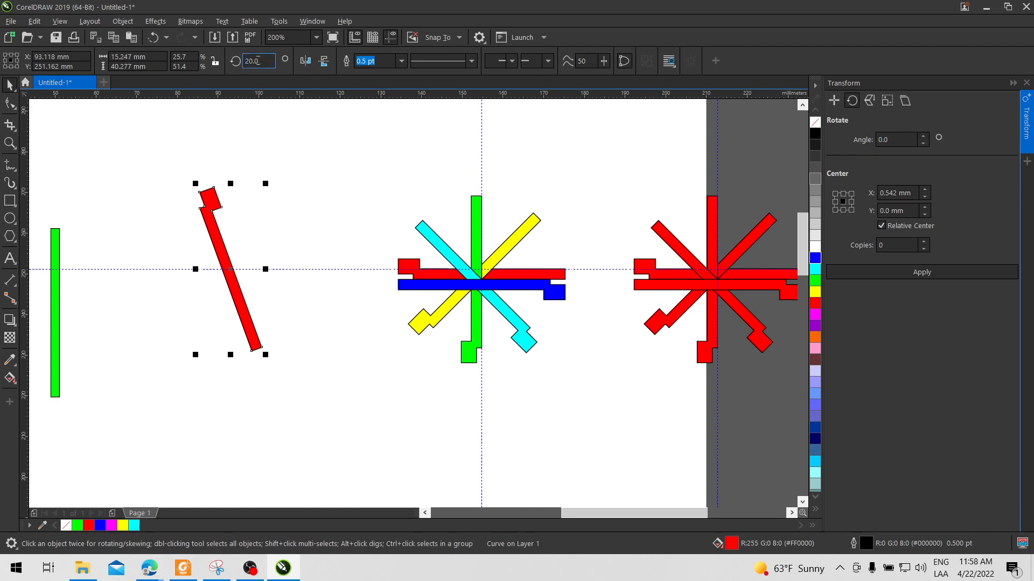
drag(258, 61, 237, 64)
text(0)
key(Return)
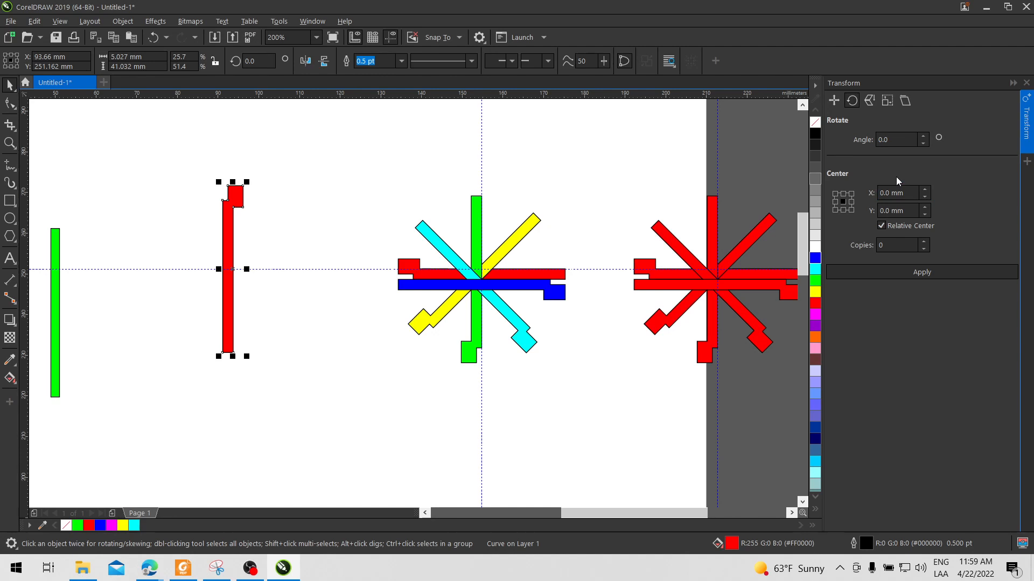
Rotate the vertical red shape by 20° about its centre with Relative Center on and 0 copies.
drag(899, 147, 869, 144)
text(20)
click(910, 273)
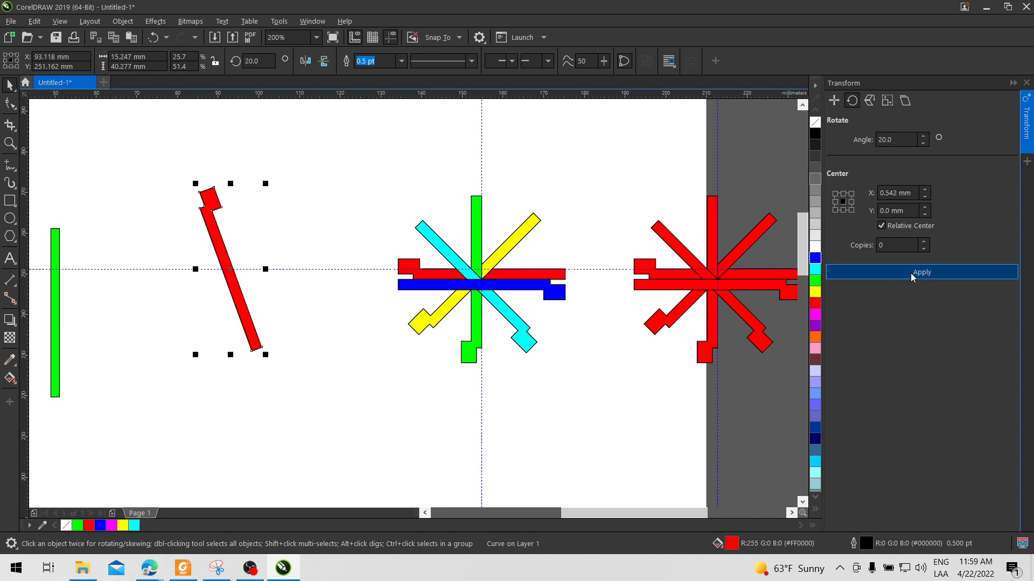
Return the tilted red shape to vertical with a relative rotation of -20° about its centre.
drag(904, 140, 874, 144)
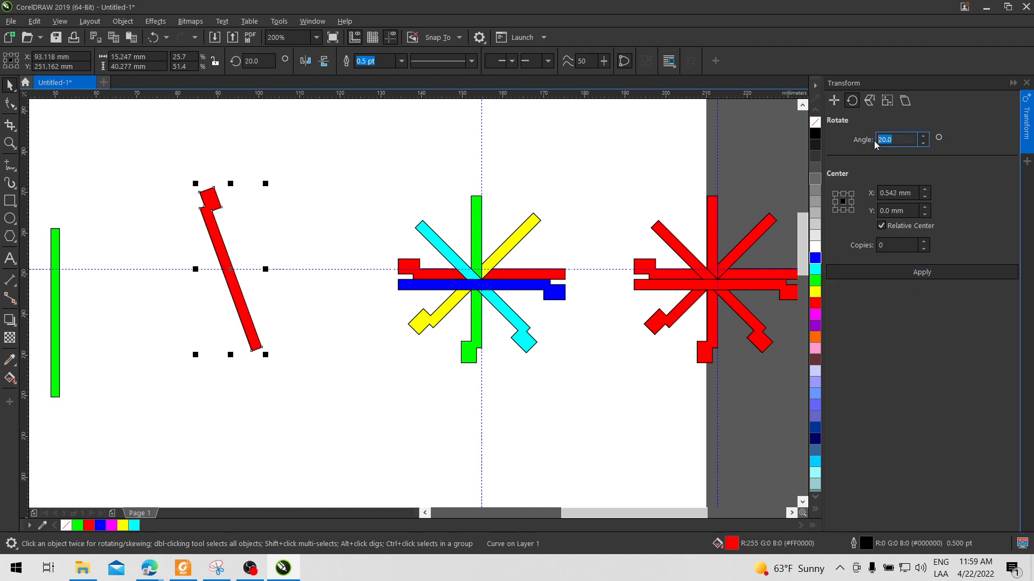
click(878, 141)
text(-)
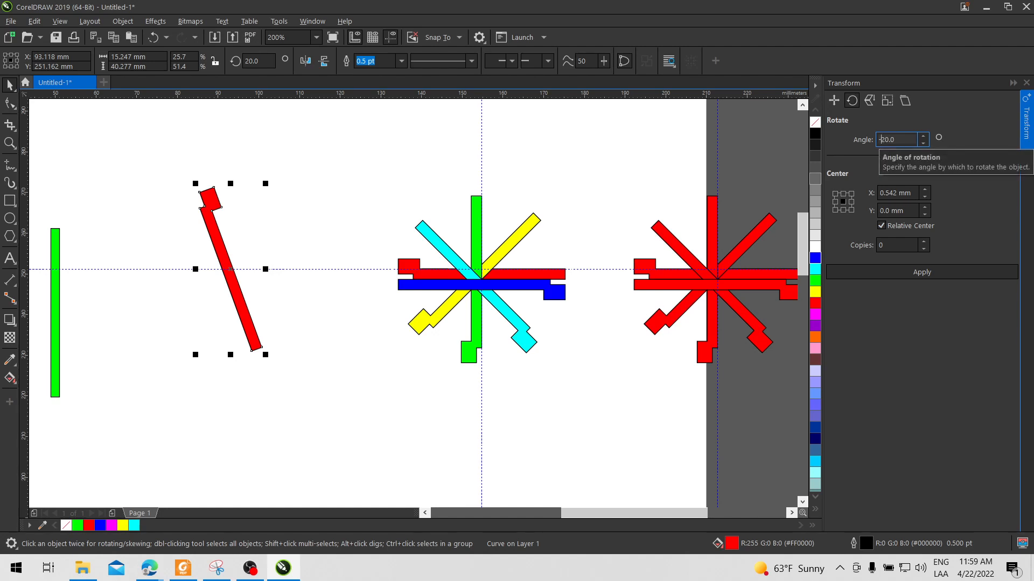
click(921, 272)
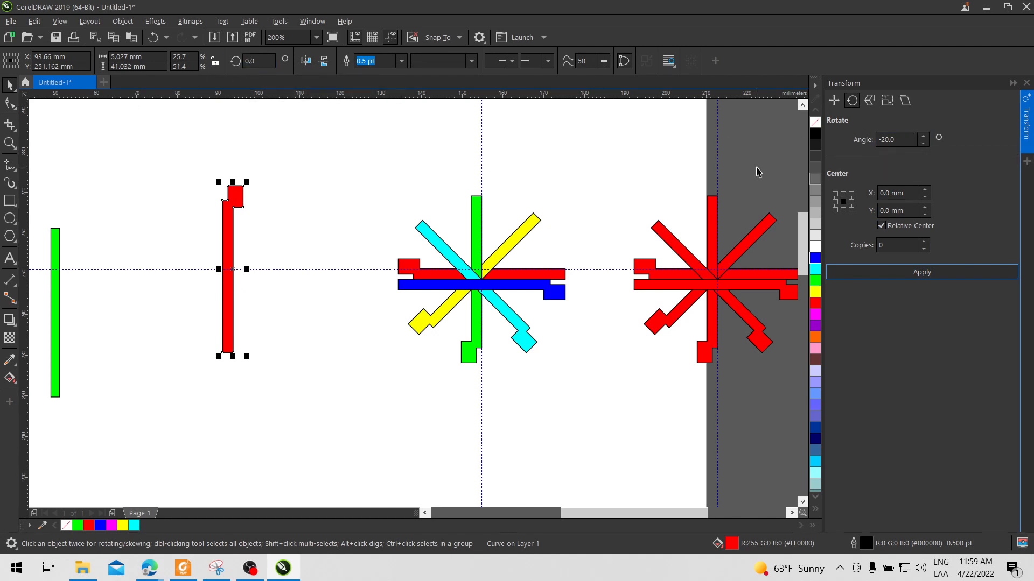
Try rotating the vertical red shape by -20° about its bottom centre without copies, and undo that rotation.
click(844, 209)
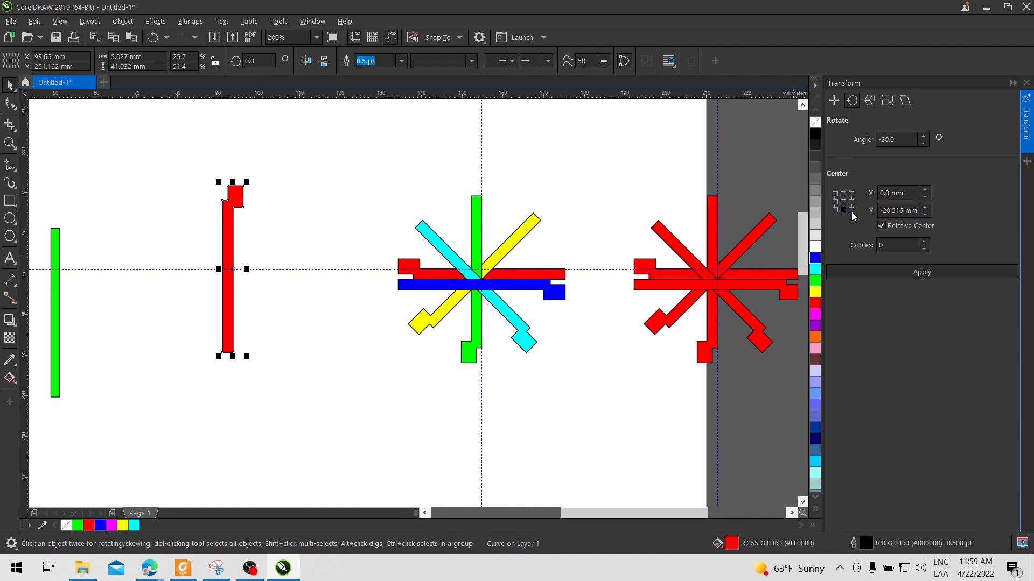
click(928, 273)
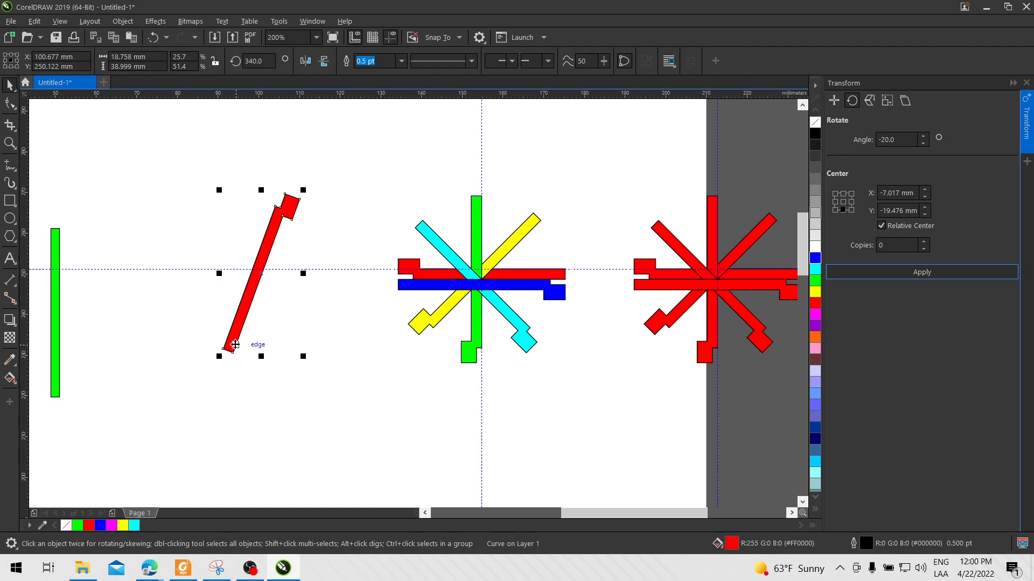
key(ctrl+z)
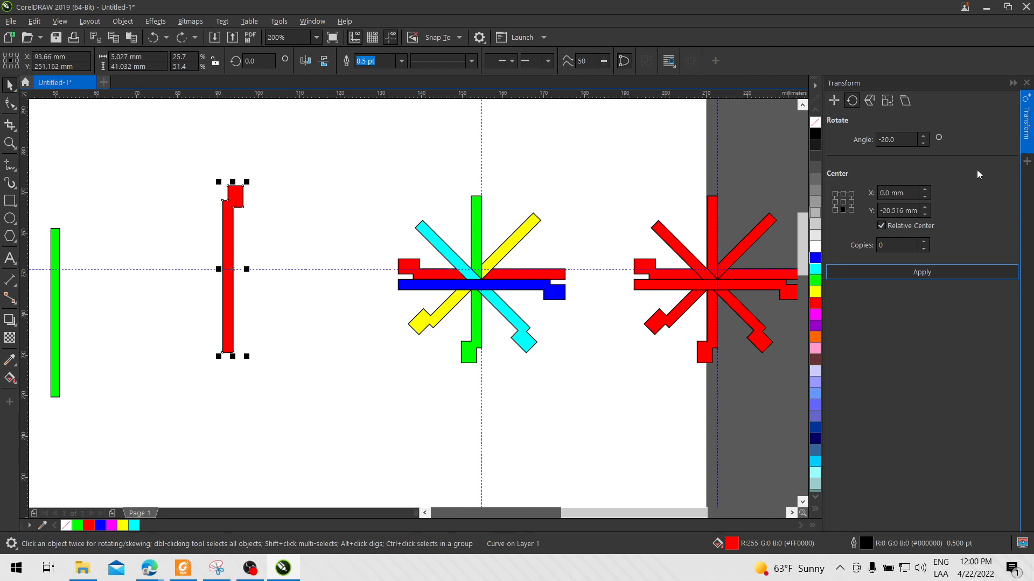
Rotate the vertical red shape 30° about its bottom centre with 4 copies to form a fan.
double_click(922, 242)
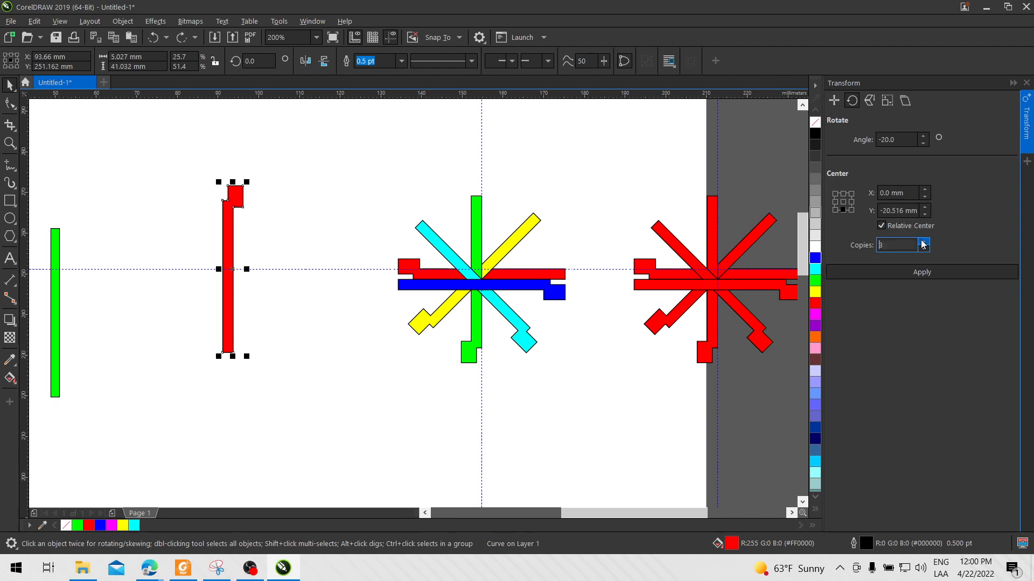
drag(910, 139, 871, 139)
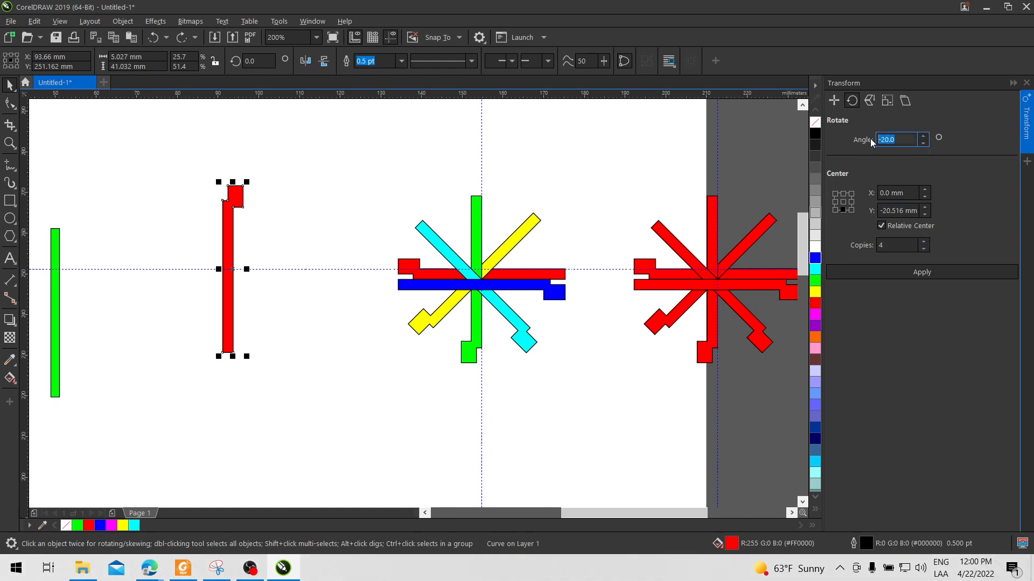
text(30)
click(926, 273)
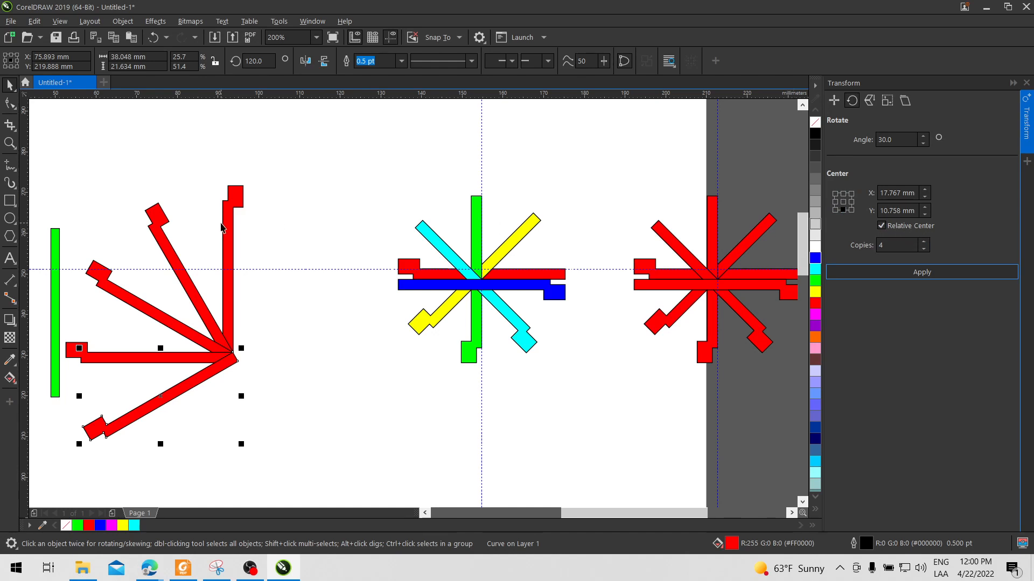
Duplicate the fan's original vertical red shape and move the duplicate to about X 123.4 mm, Y 198.6 mm.
click(311, 170)
click(230, 232)
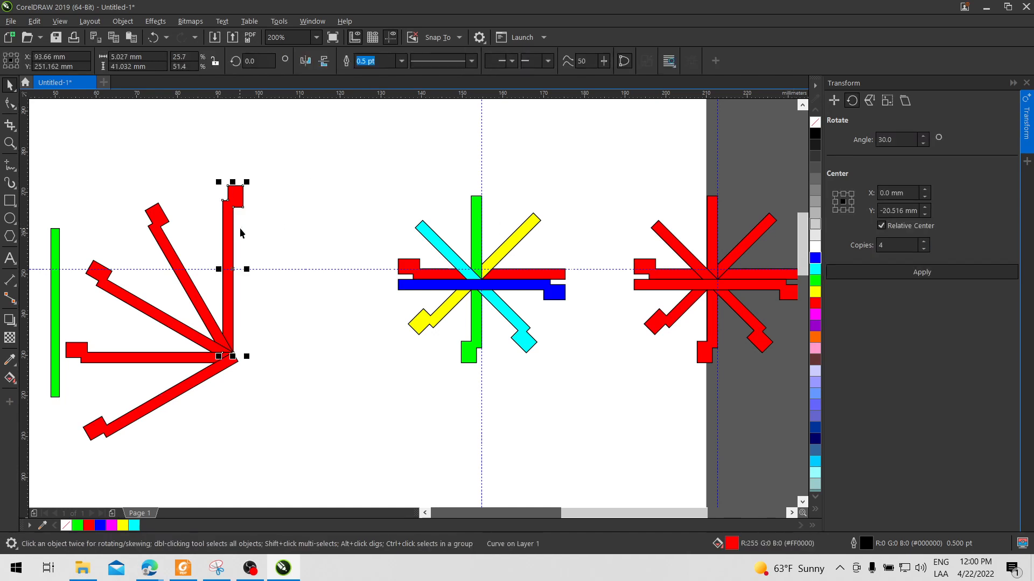
scroll(299, 253, down, 2)
key(ctrl+d)
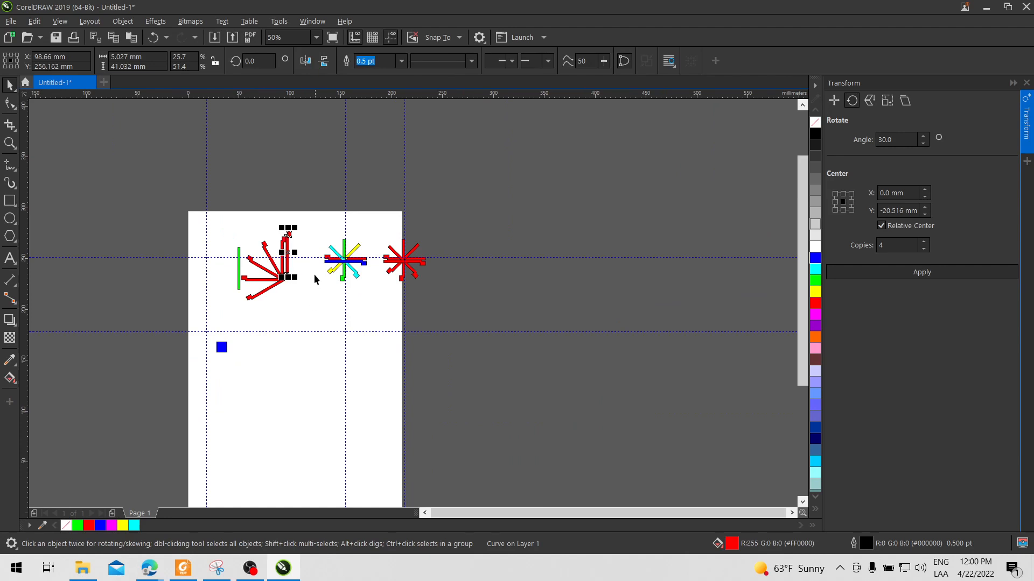
drag(289, 261, 311, 332)
scroll(311, 332, up, 2)
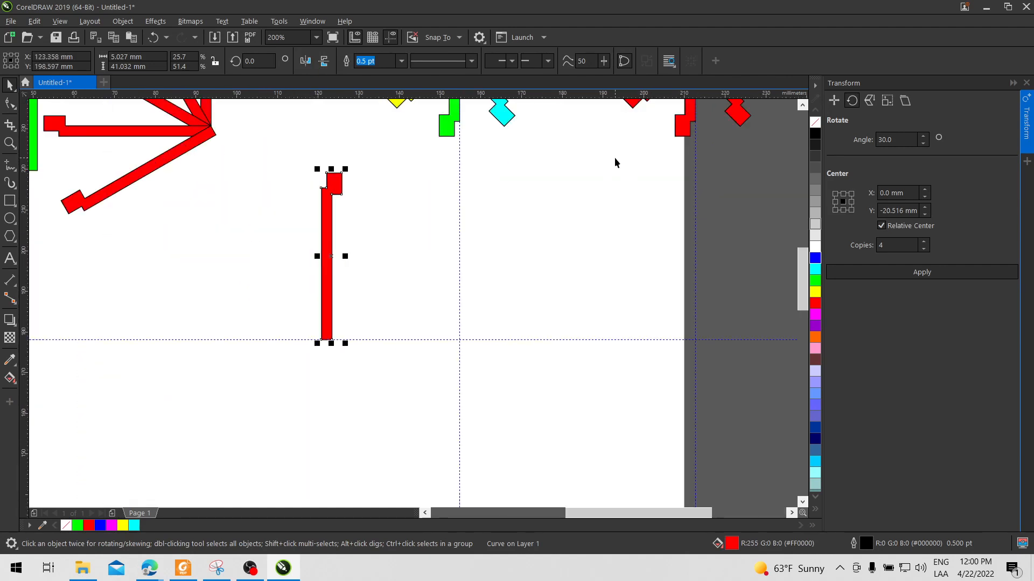
Rotate the duplicated vertical red shape 30° about its top centre with 4 copies.
click(845, 196)
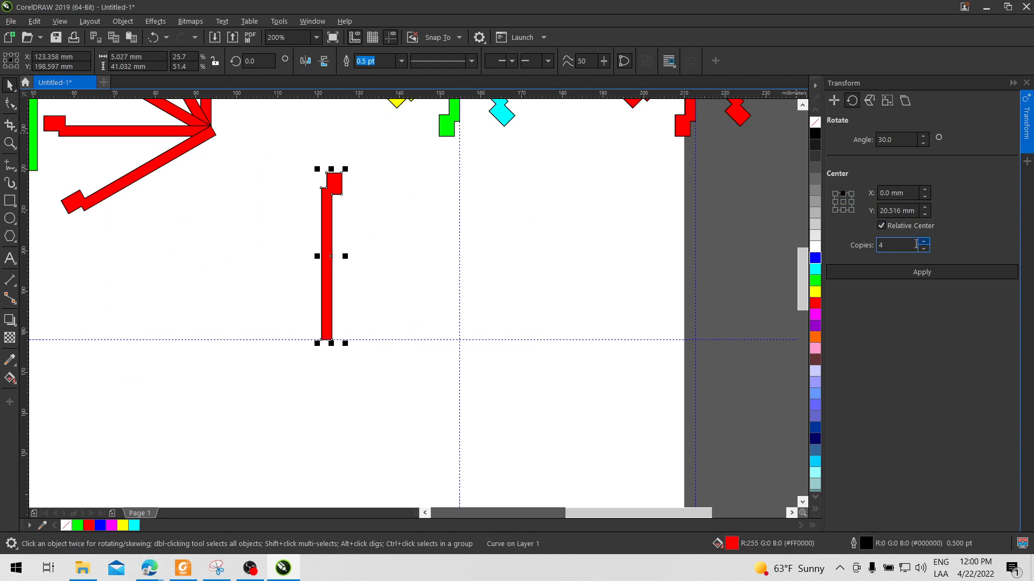
click(921, 272)
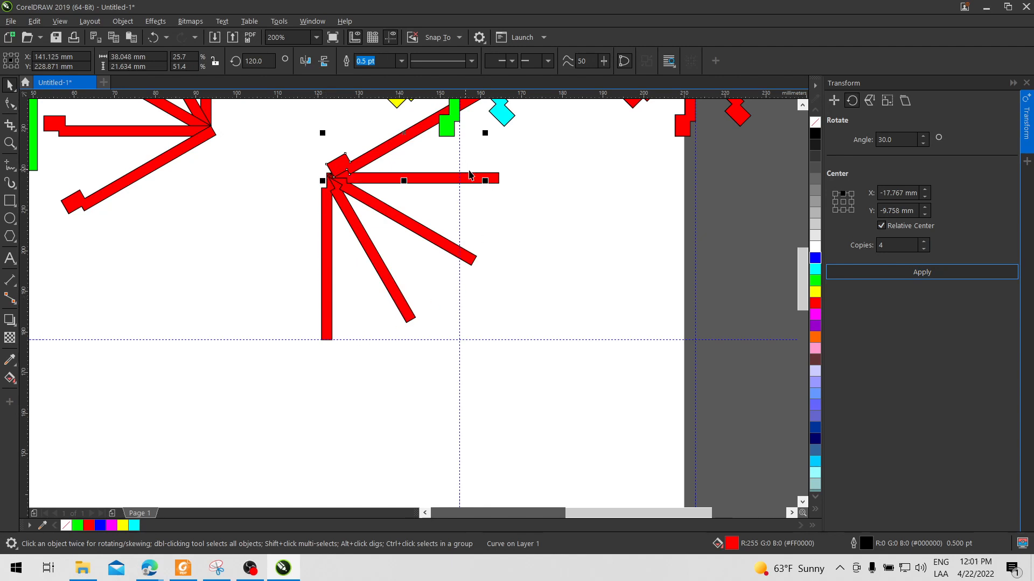
drag(592, 249, 631, 367)
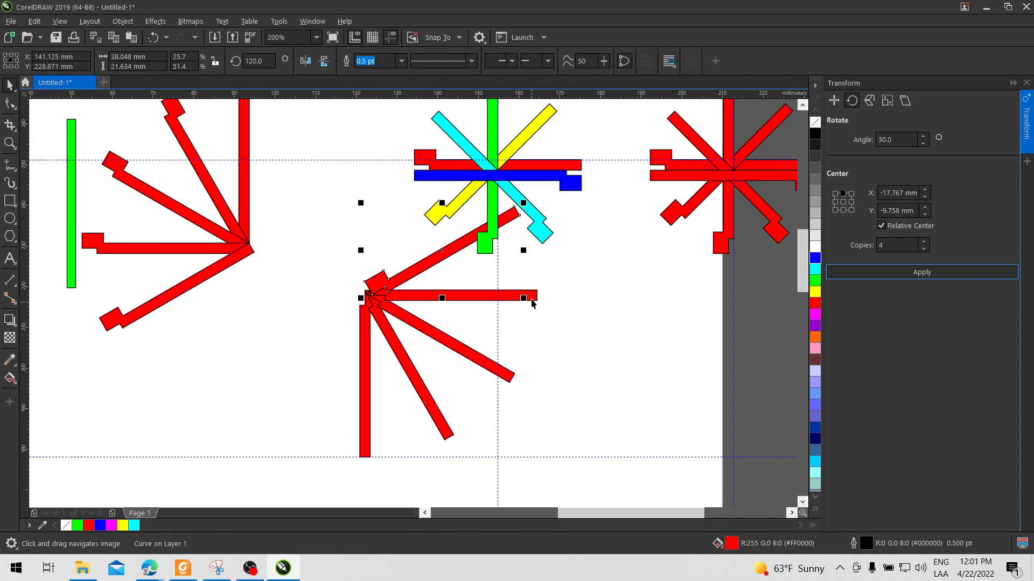
click(599, 298)
click(388, 284)
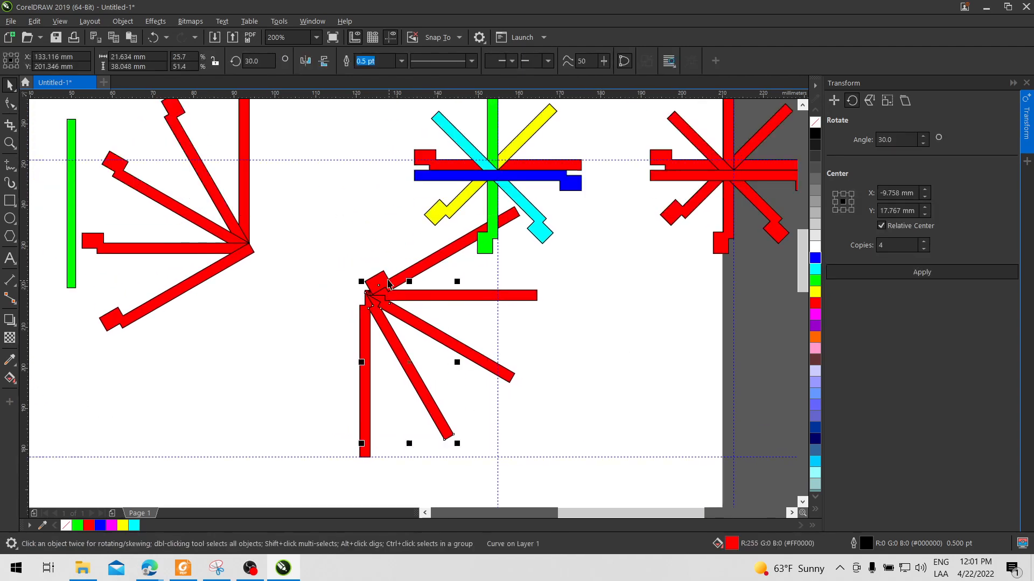
Select all five shapes of the new fan and move them left to sit just below the first fan's hub.
drag(338, 205, 529, 394)
mouse_move(539, 457)
mouse_down()
mouse_move(522, 471)
mouse_move(537, 471)
mouse_move(530, 460)
mouse_up()
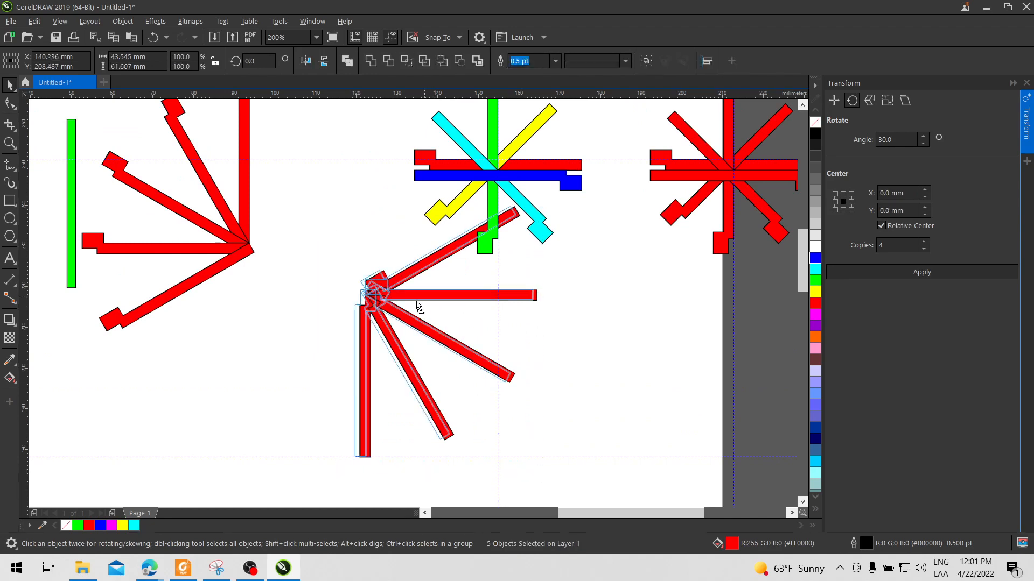
drag(418, 297, 293, 298)
click(295, 187)
scroll(417, 333, down, 2)
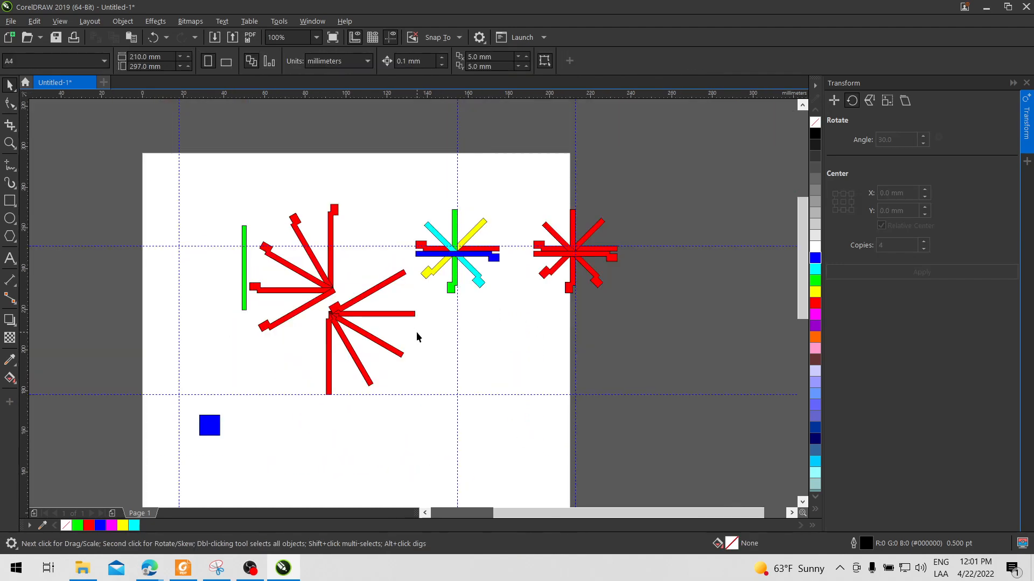
scroll(440, 322, up, 1)
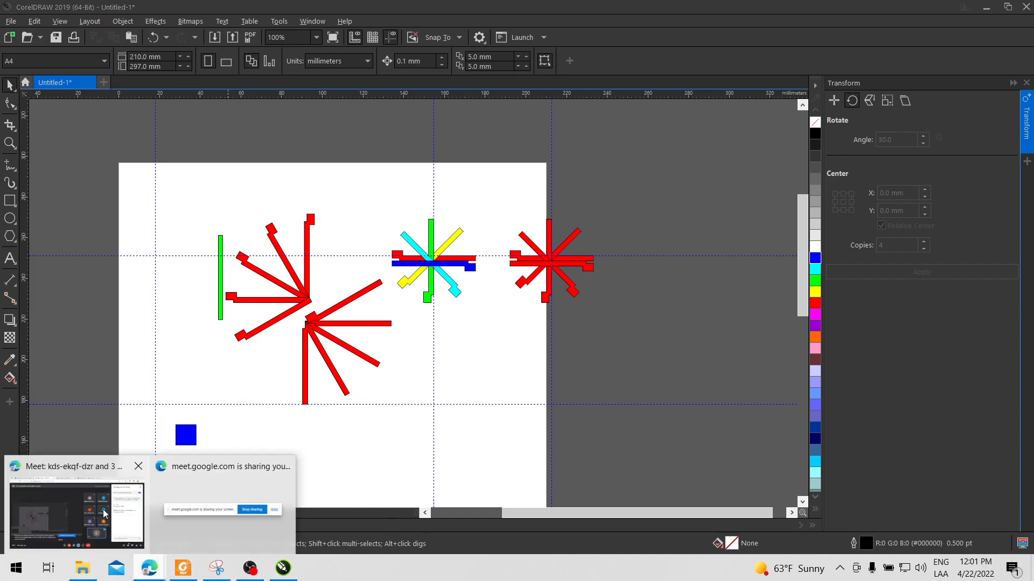
Switch to the Google Meet call to check on the participants and chat, and return to CorelDRAW.
click(70, 500)
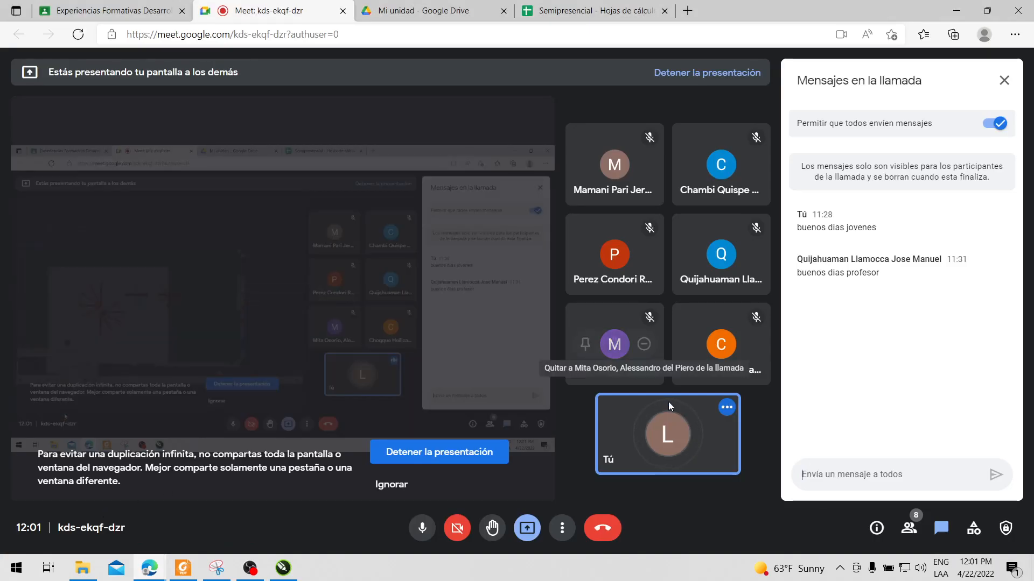
click(962, 12)
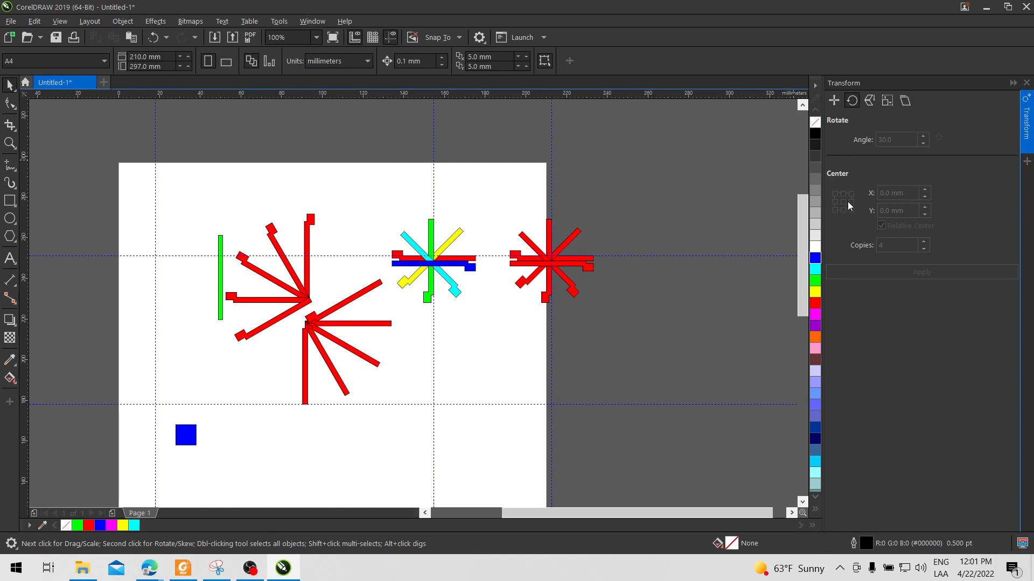
Move the multicoloured star to the page's upper right corner and the red star below it, inside the page.
drag(383, 214, 484, 331)
drag(464, 237, 503, 179)
drag(601, 212, 511, 311)
drag(557, 270, 470, 312)
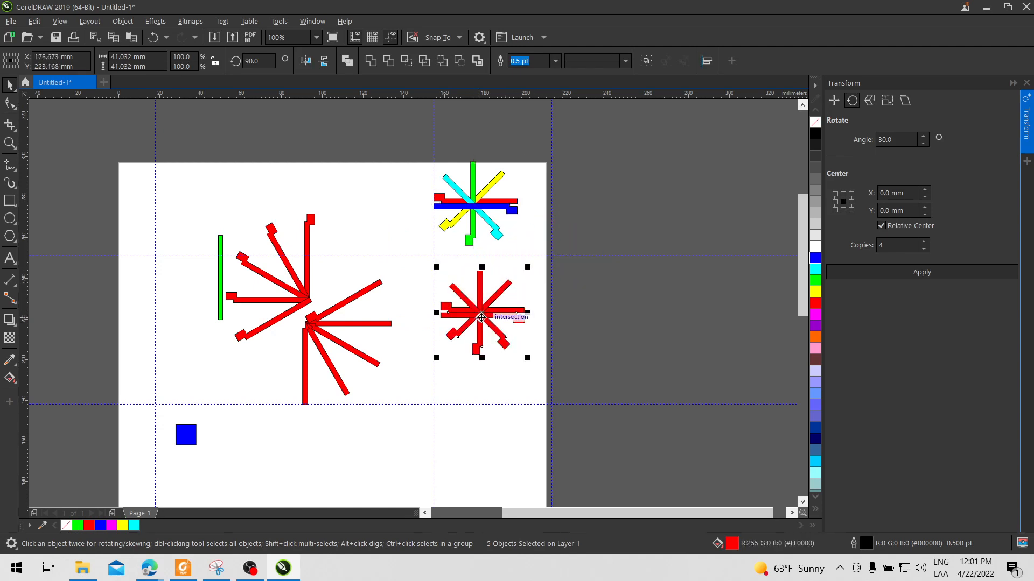
click(572, 298)
Move the narrow green rectangle to the empty area beside the blue square, at about X 59.3 mm, Y 143.6 mm.
scroll(572, 298, down, 1)
drag(437, 371, 450, 215)
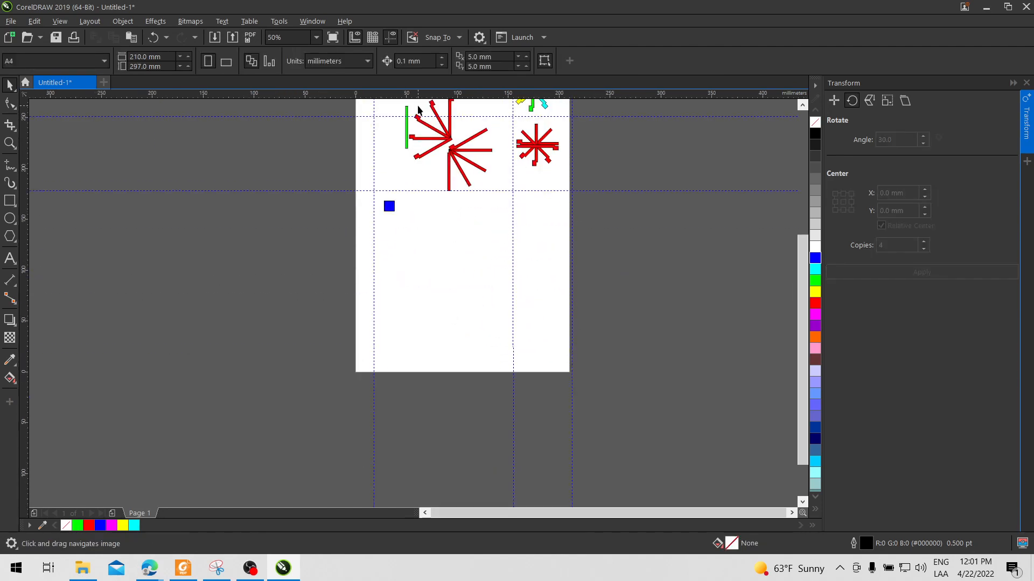
click(451, 121)
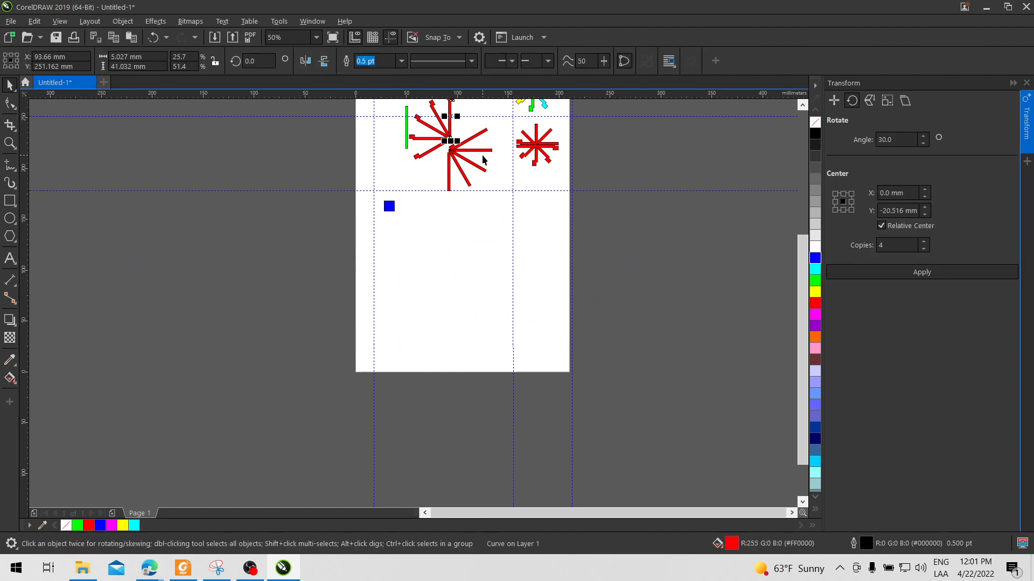
click(407, 131)
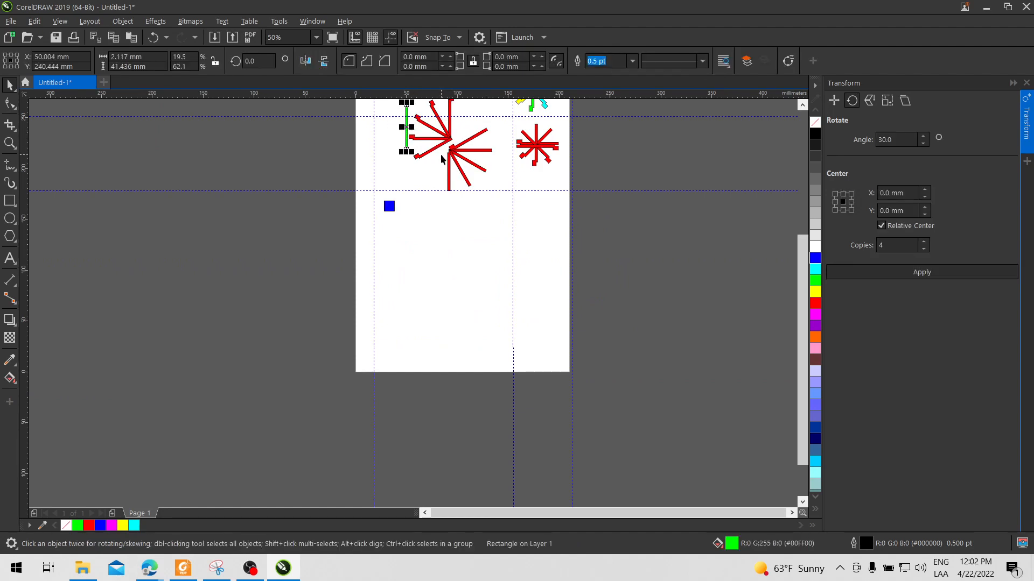
click(408, 135)
drag(407, 135, 415, 225)
scroll(414, 224, up, 2)
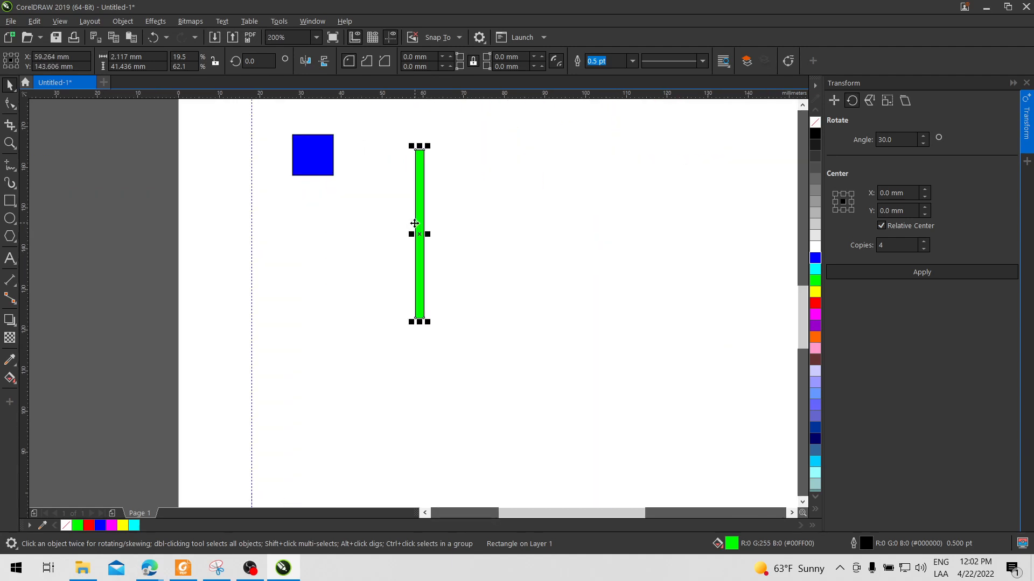
Open the Scale and Mirror transform and widen the green rectangle to about 6.1 mm.
click(869, 102)
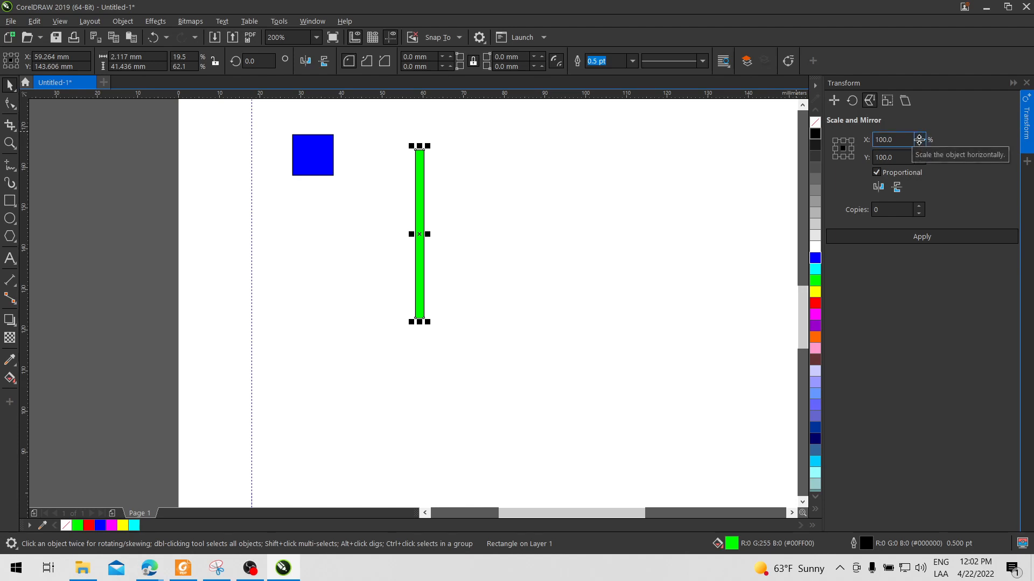
drag(423, 229, 441, 230)
click(481, 190)
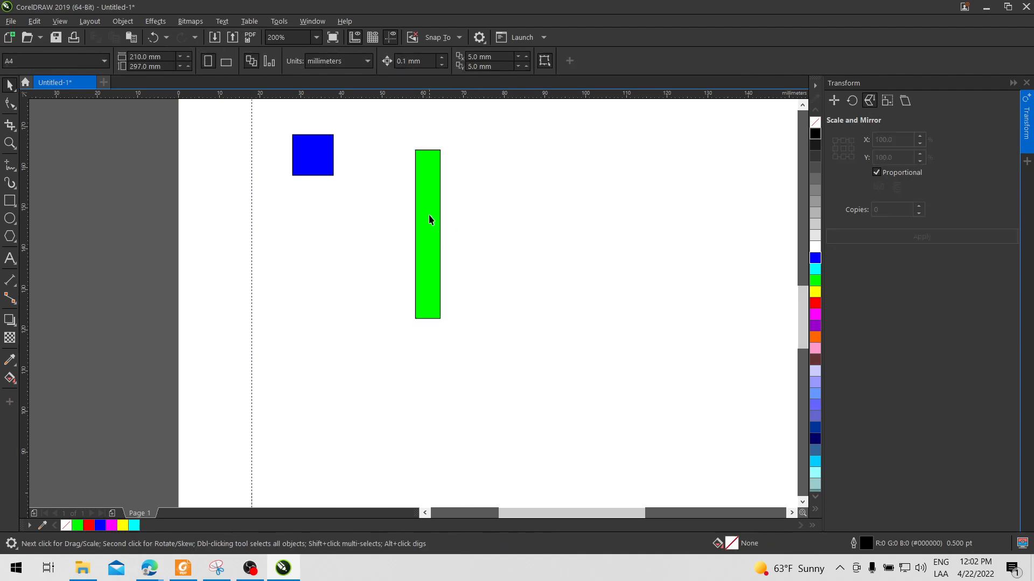
click(440, 200)
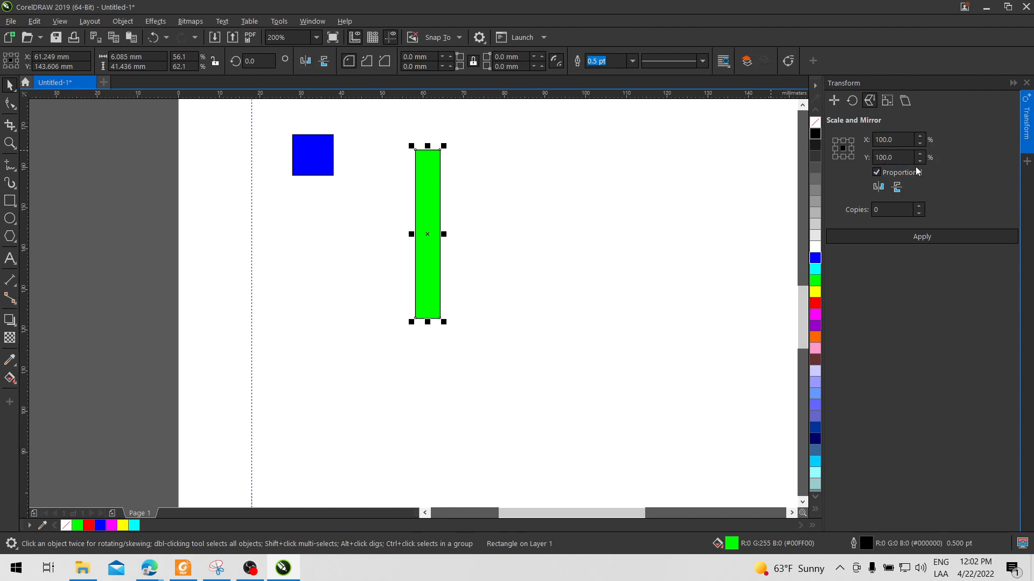
Set the green rectangle's horizontal and vertical scale to 50% with Proportional kept on.
double_click(902, 158)
text(85)
key(Return)
click(923, 163)
click(925, 163)
click(922, 153)
click(887, 135)
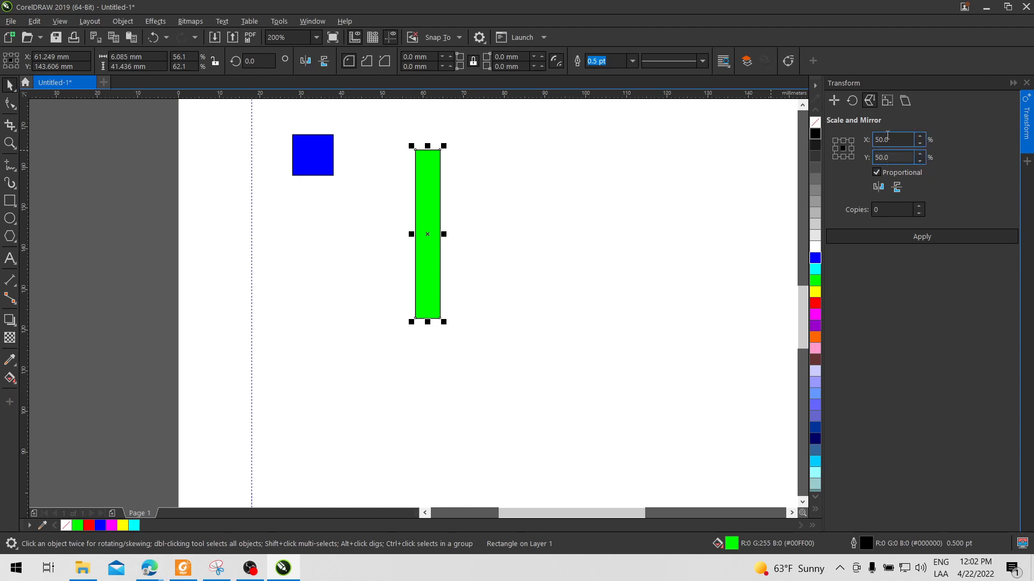
double_click(888, 136)
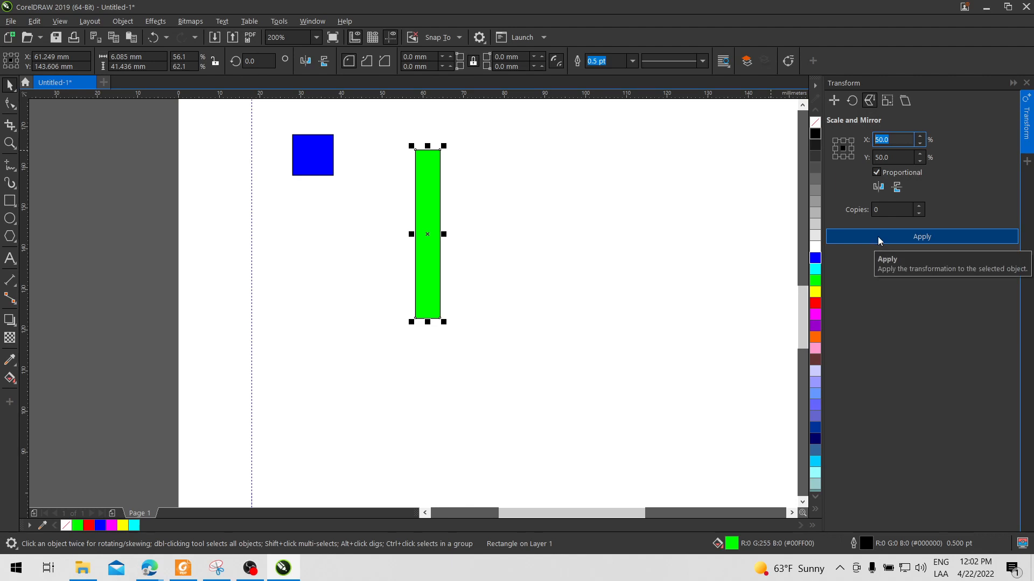
Turn on vertical mirroring for the transform and place a horizontal guideline at the green rectangle's bottom edge, at about Y 122.9 mm.
click(897, 188)
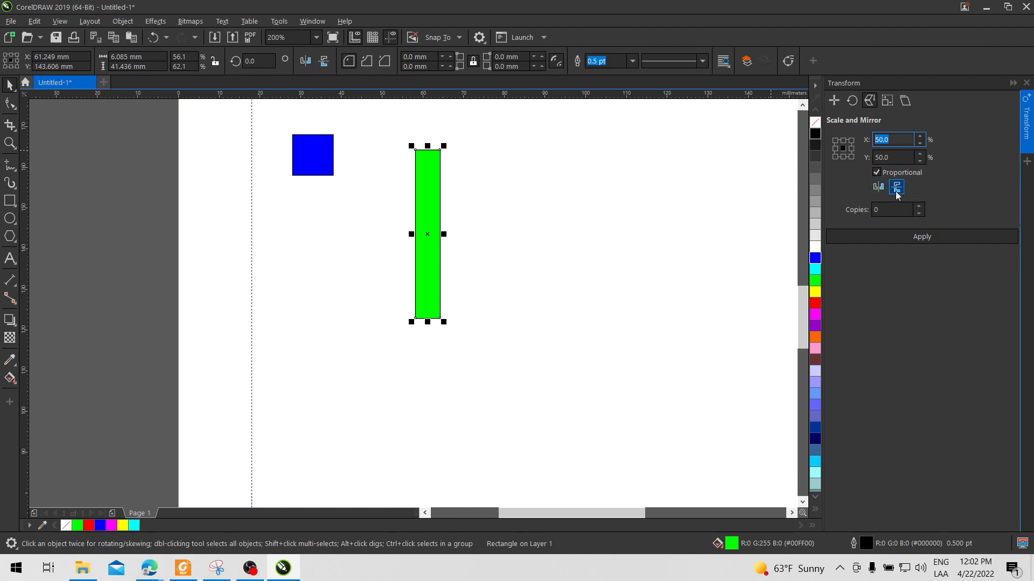
click(896, 190)
click(429, 318)
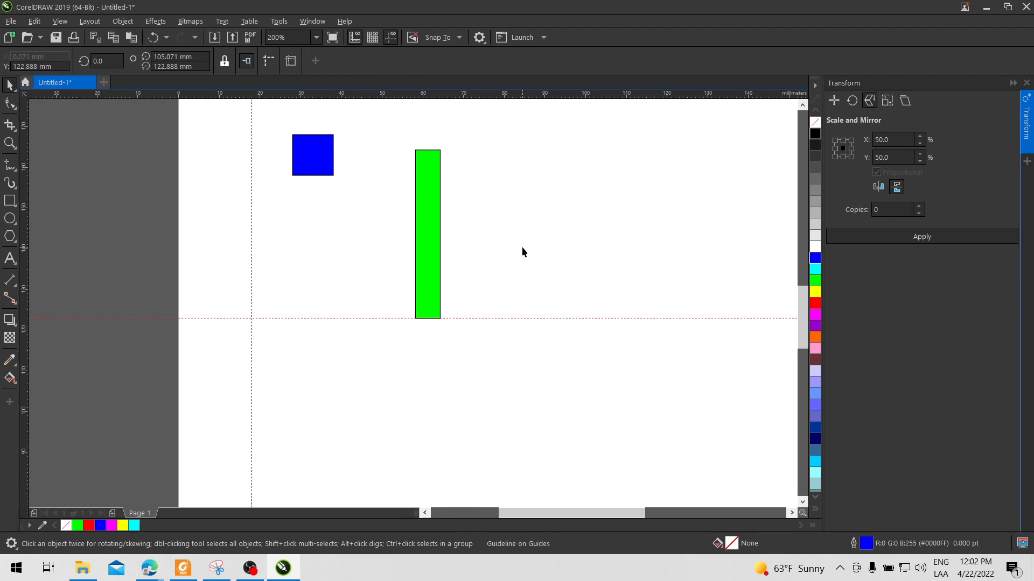
Try the 50% vertically mirrored scaling on the green rectangle about its centre, and undo it.
click(916, 240)
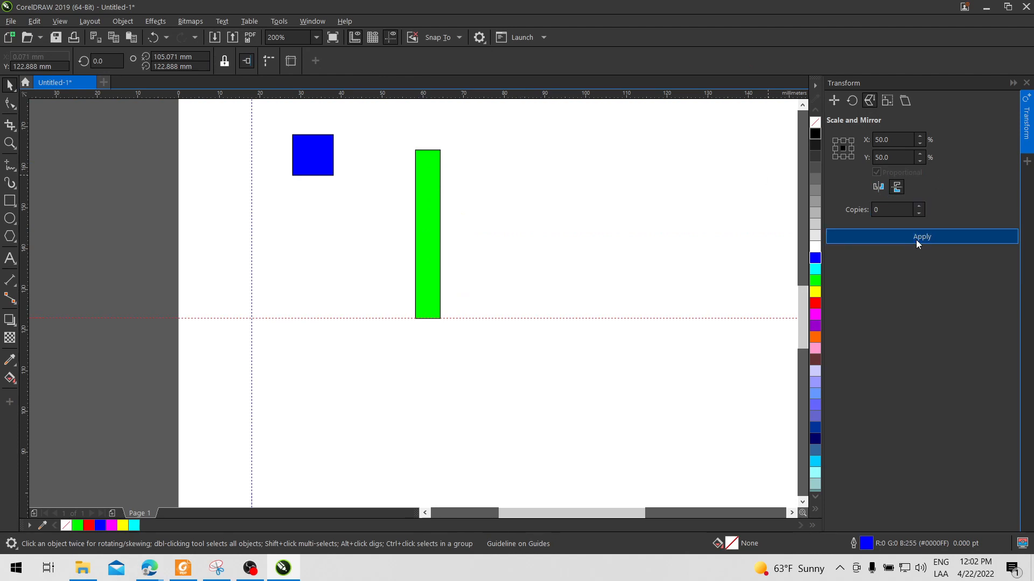
click(427, 191)
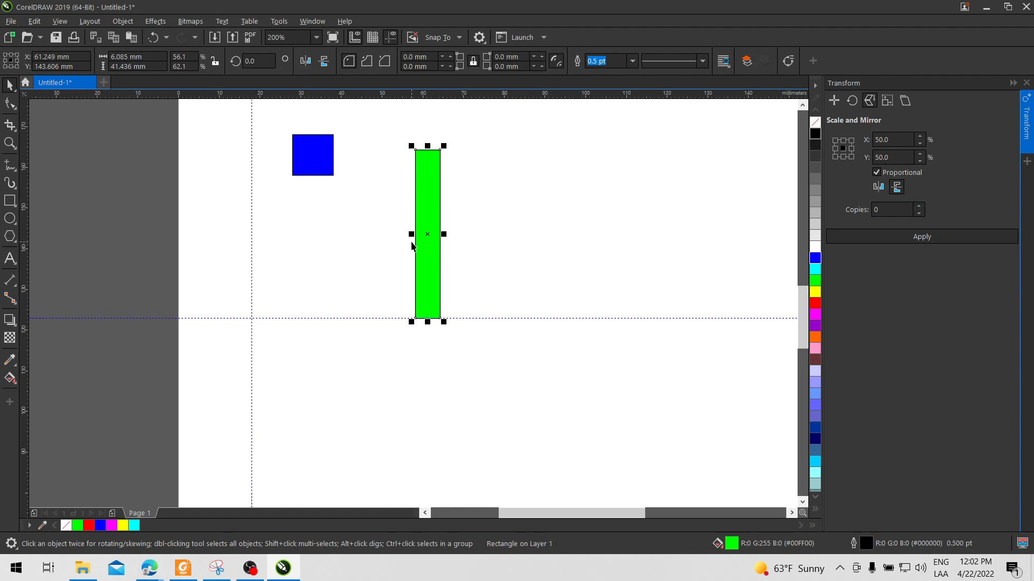
click(919, 237)
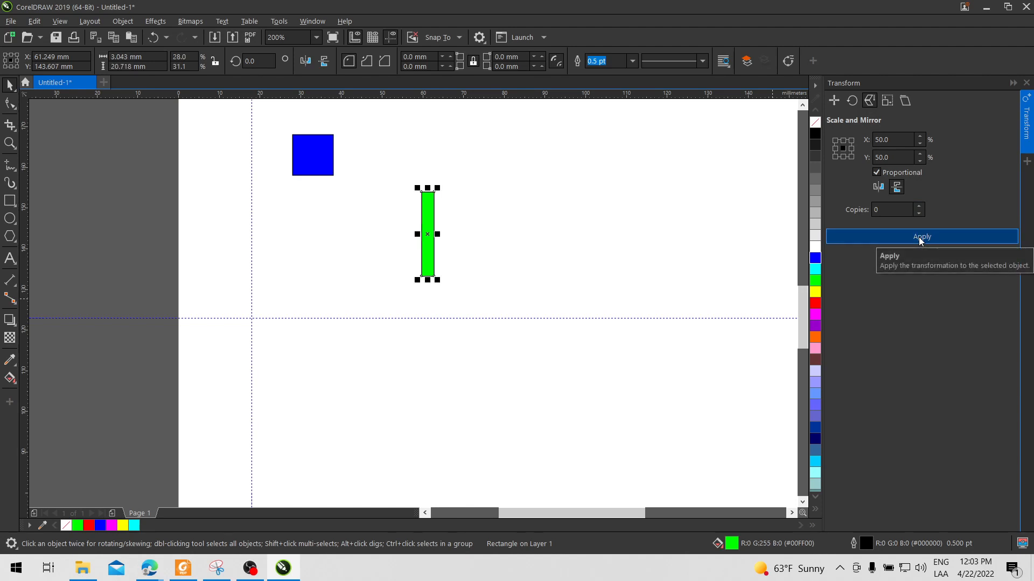
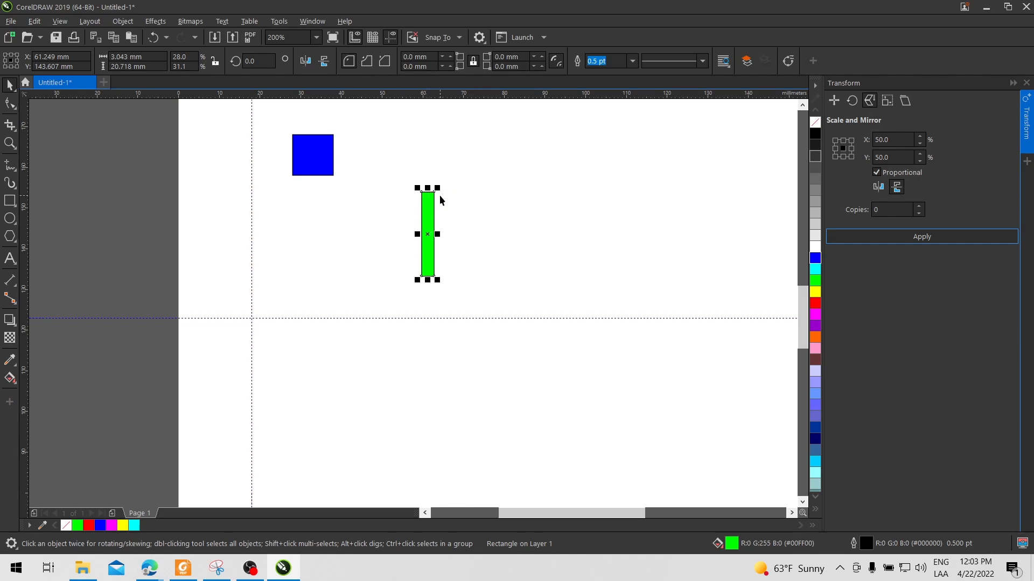
double_click(897, 140)
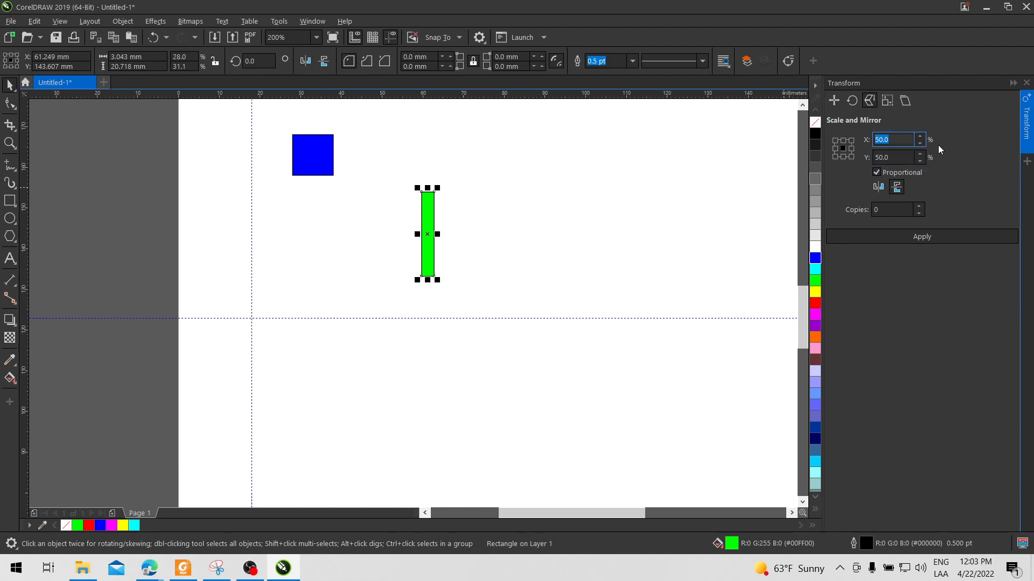
key(Tab)
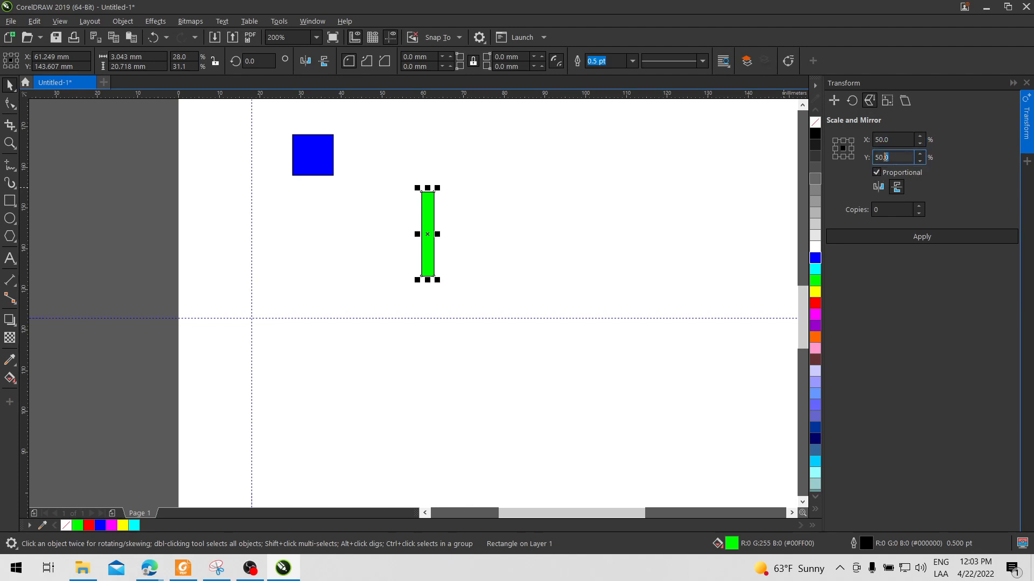
drag(602, 195, 531, 276)
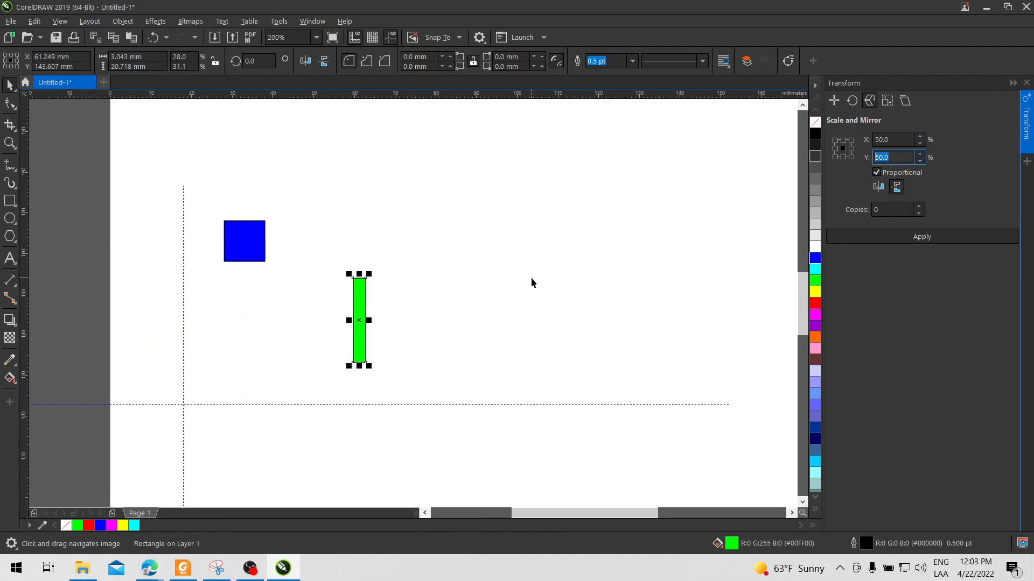
scroll(545, 273, down, 2)
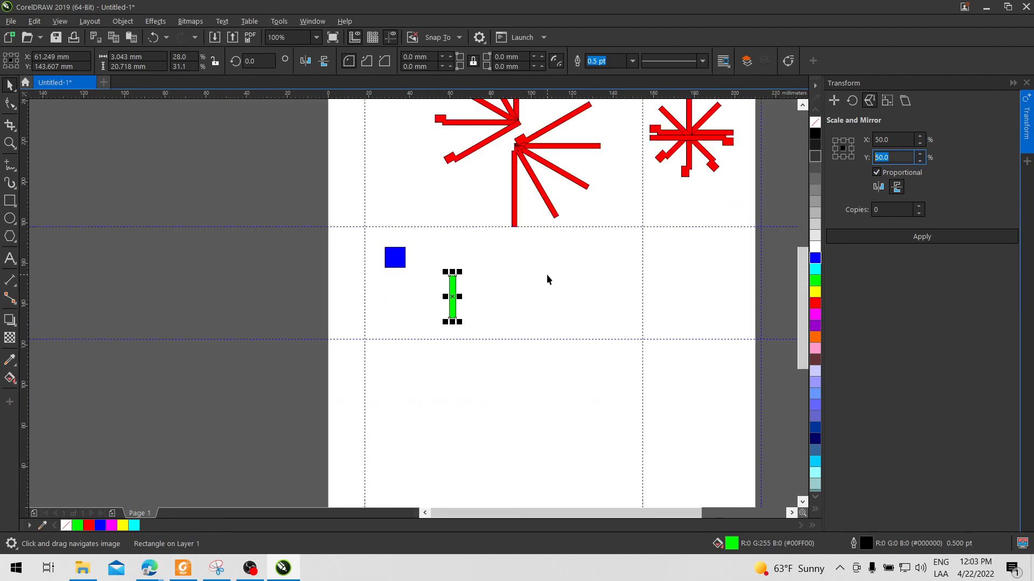
click(520, 273)
key(ctrl+z)
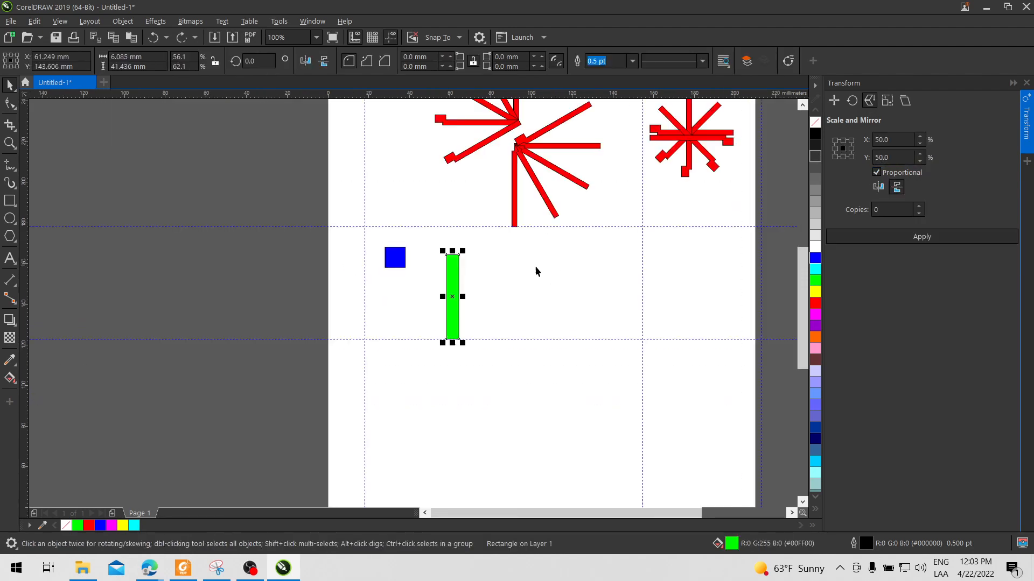
Place the large red star's upright hooked bar beside the green rectangle, at about X 91.3 mm, Y 143.4 mm.
drag(611, 183, 577, 257)
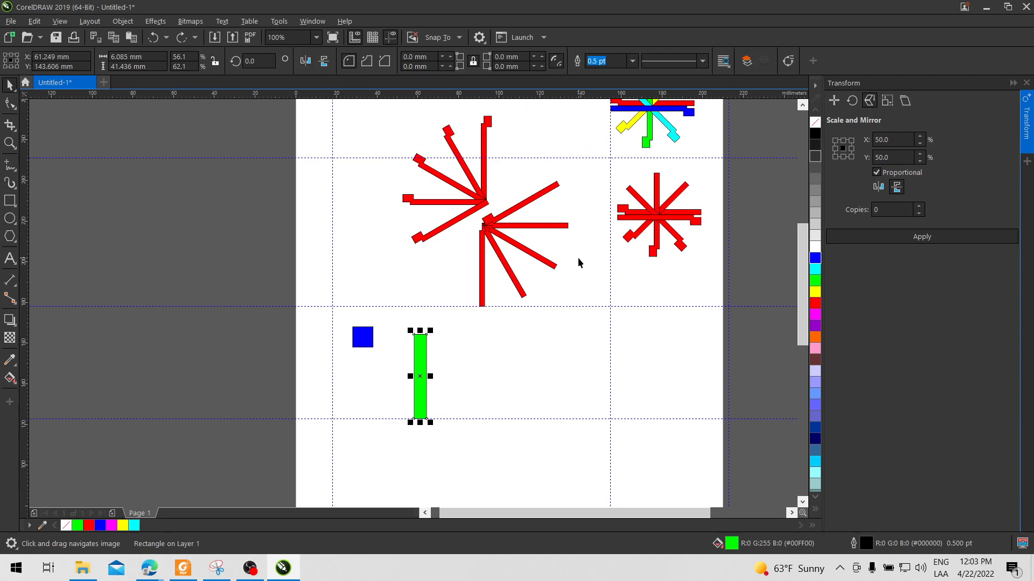
click(486, 146)
drag(486, 146, 460, 198)
scroll(452, 356, up, 2)
click(452, 203)
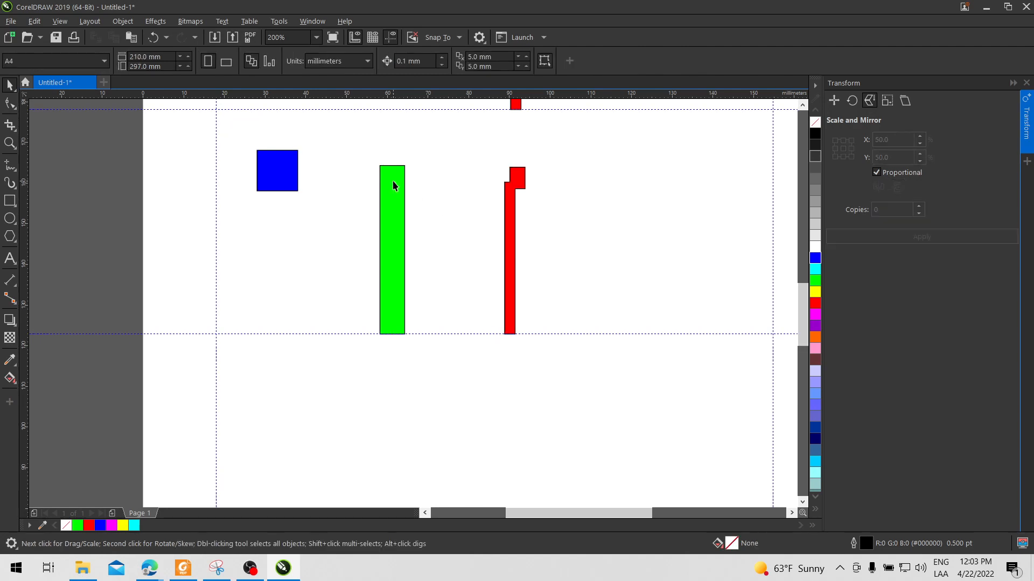
Place a horizontal guideline through the centre of the green rectangle, at about Y 143.6 mm.
drag(452, 407, 452, 407)
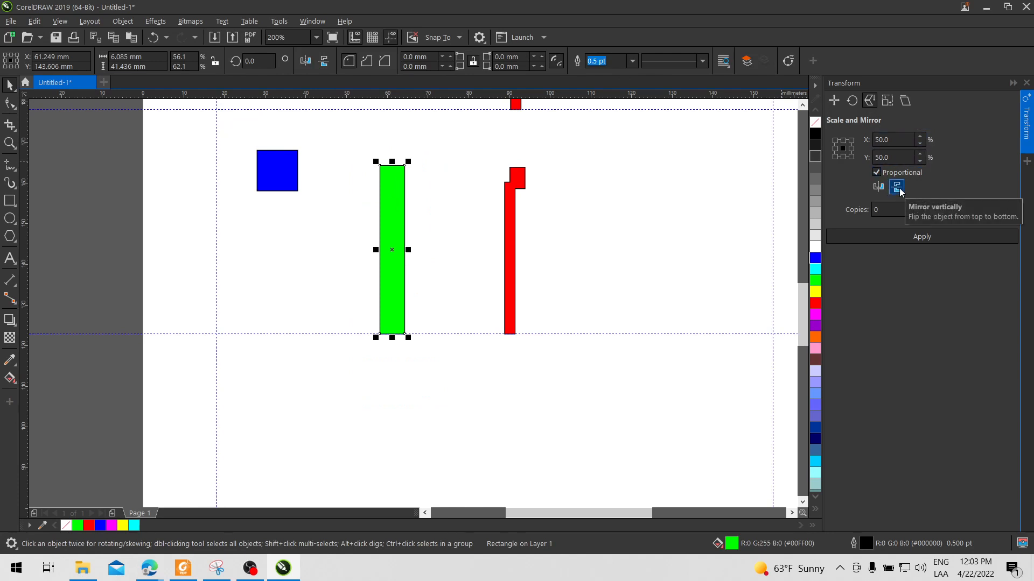
drag(418, 96, 394, 250)
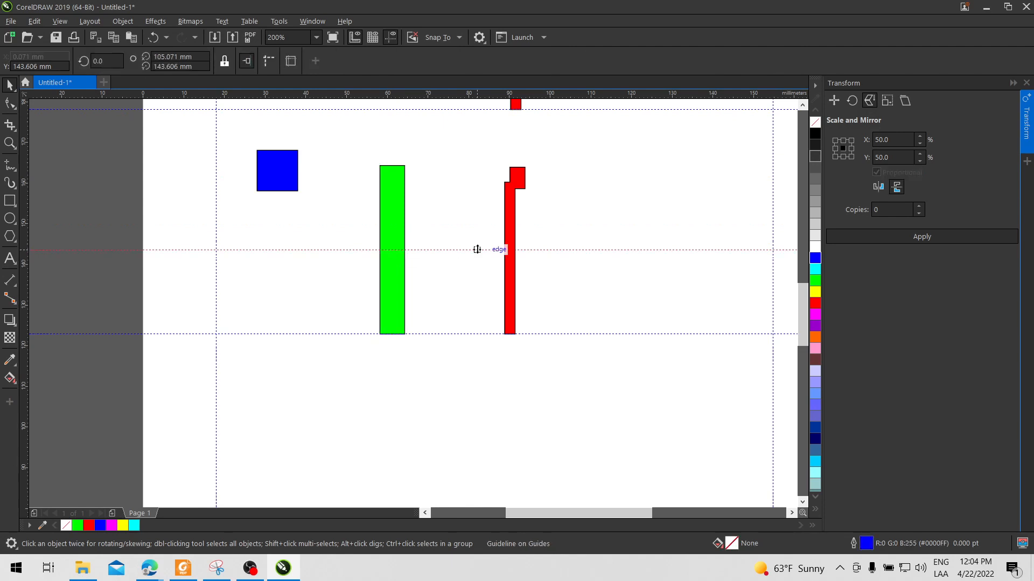
click(515, 240)
click(571, 208)
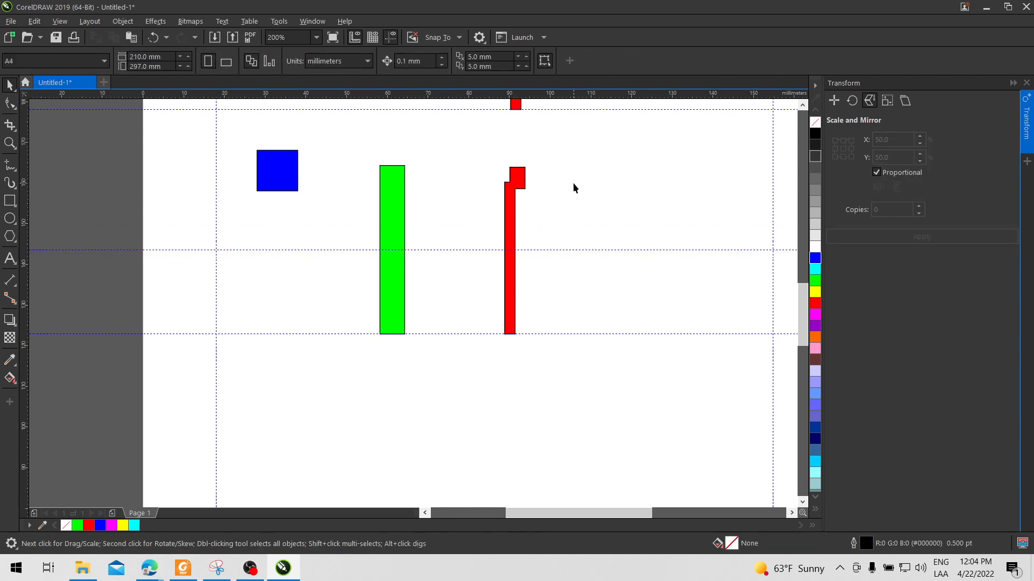
Scale the green rectangle and the red hooked bar to 50% with vertical mirroring, each about its own centre.
click(384, 204)
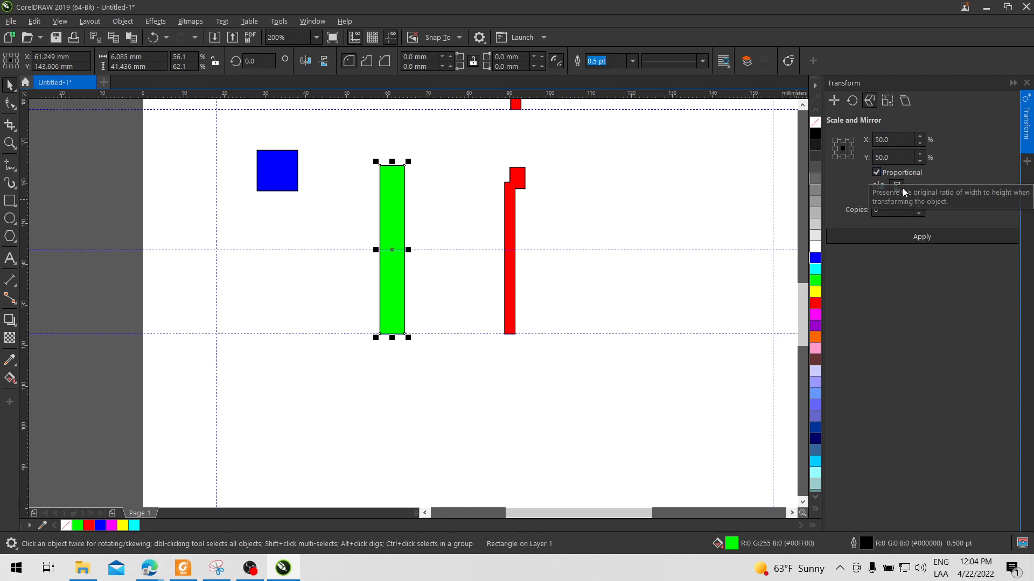
click(907, 238)
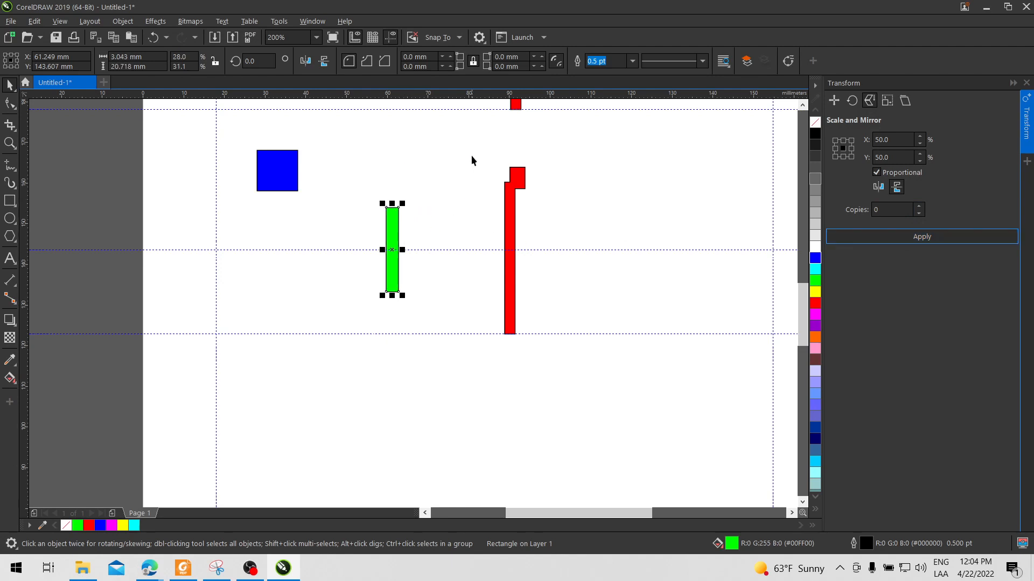
drag(492, 146, 589, 364)
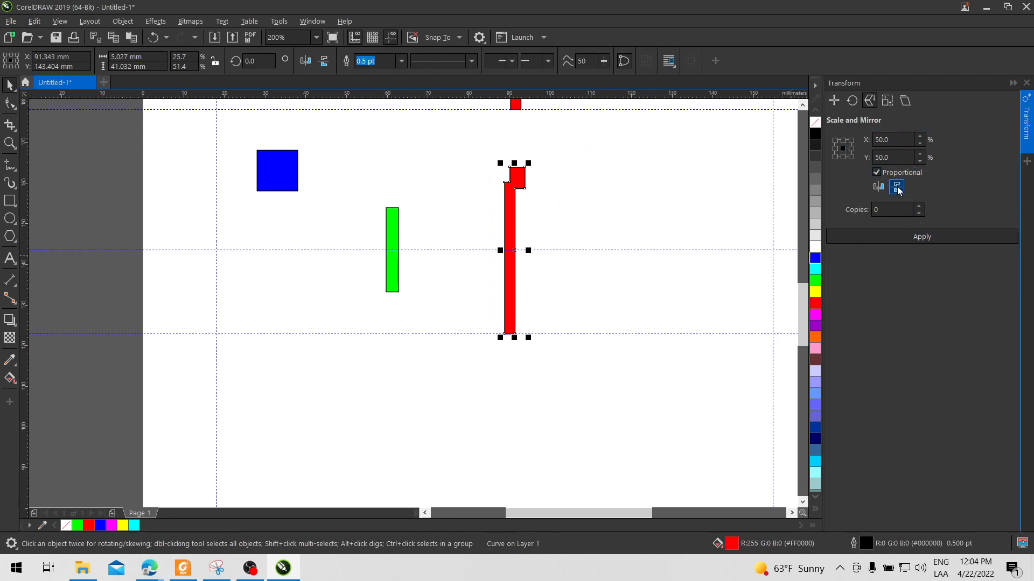
click(905, 235)
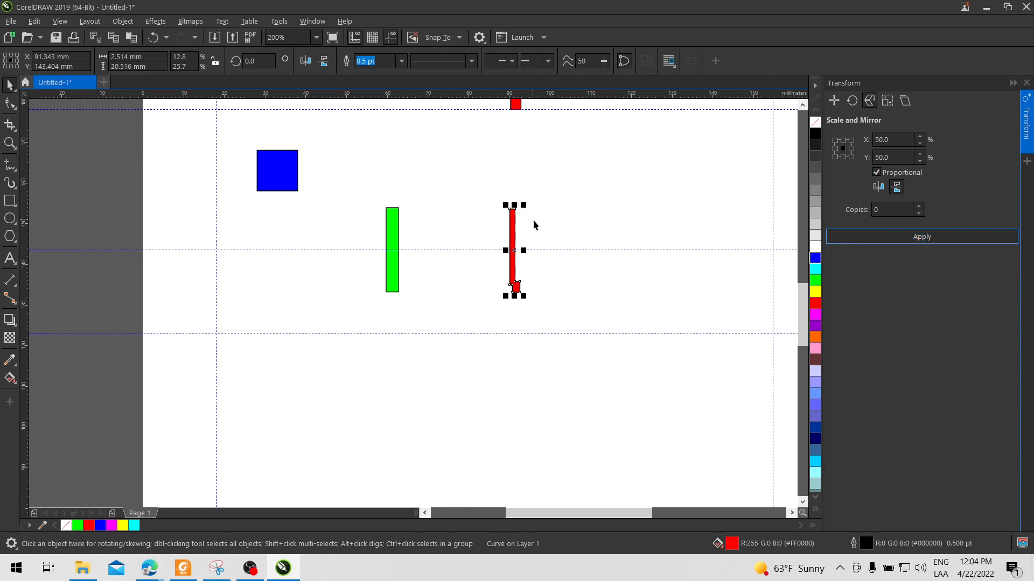
click(557, 218)
scroll(489, 254, up, 1)
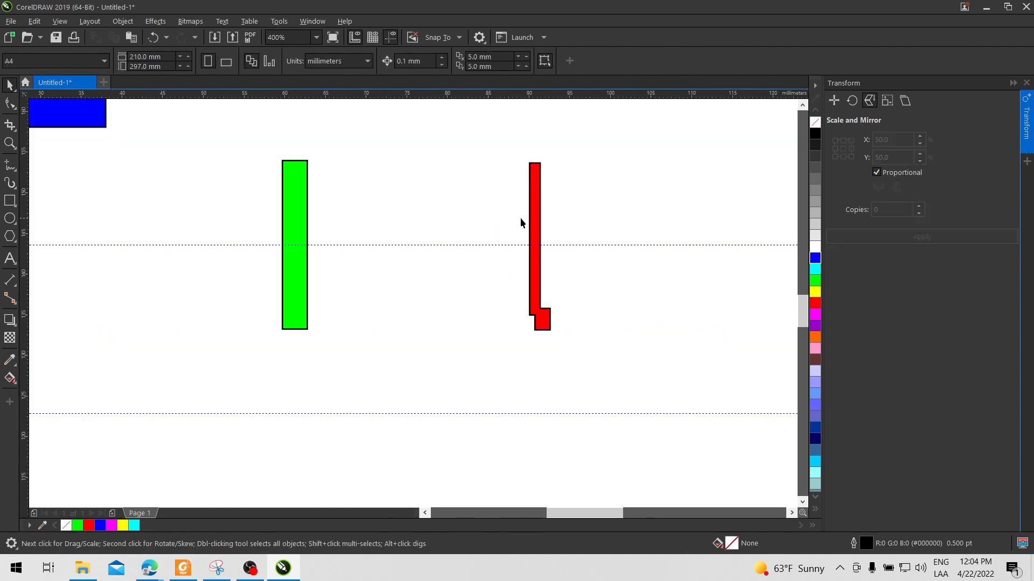
scroll(580, 190, down, 1)
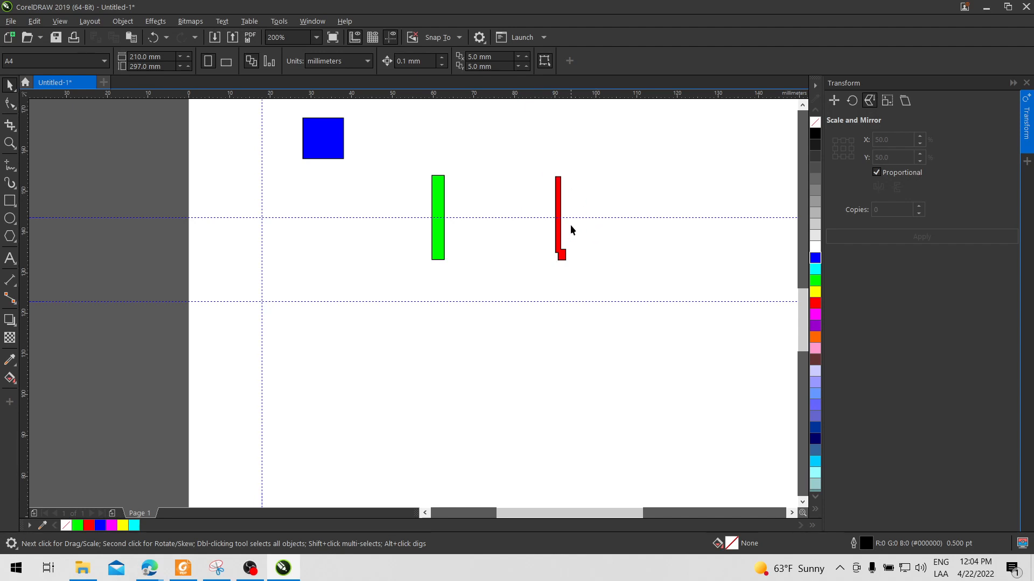
click(435, 199)
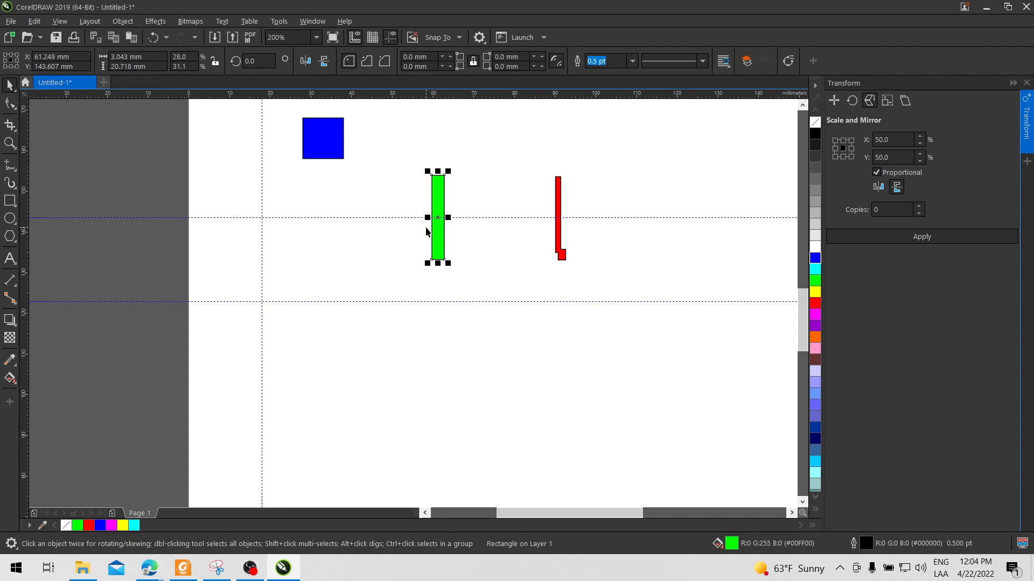
click(595, 189)
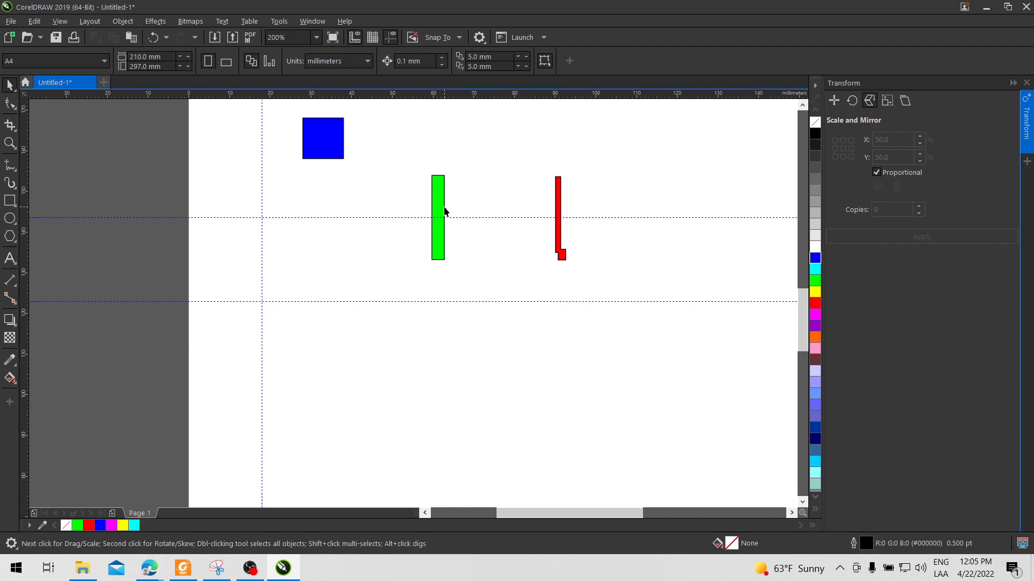
Undo the centre-anchored scaling and mirroring of both the red hooked bar and the green rectangle.
key(ctrl+z)
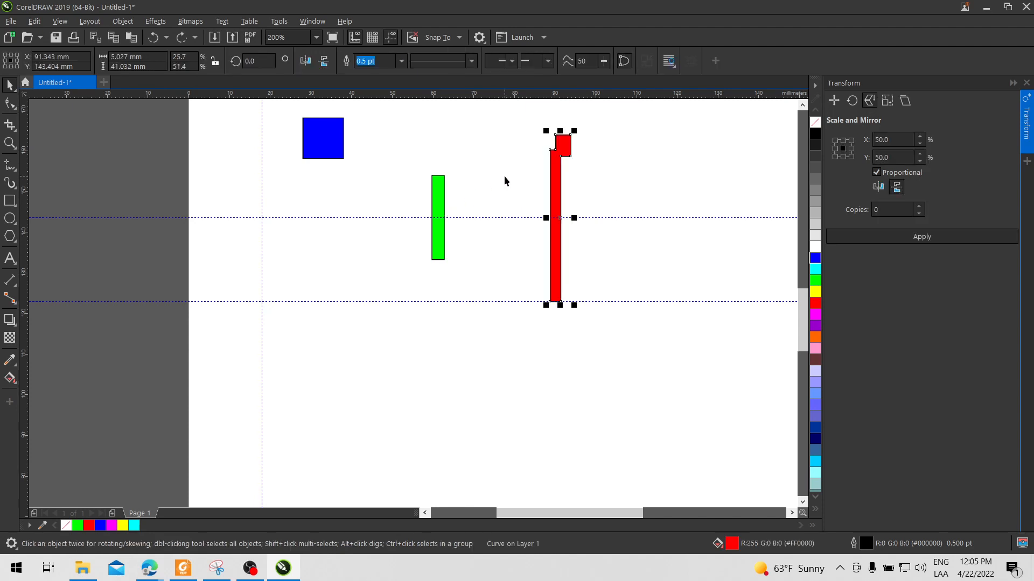
key(ctrl+z)
click(596, 224)
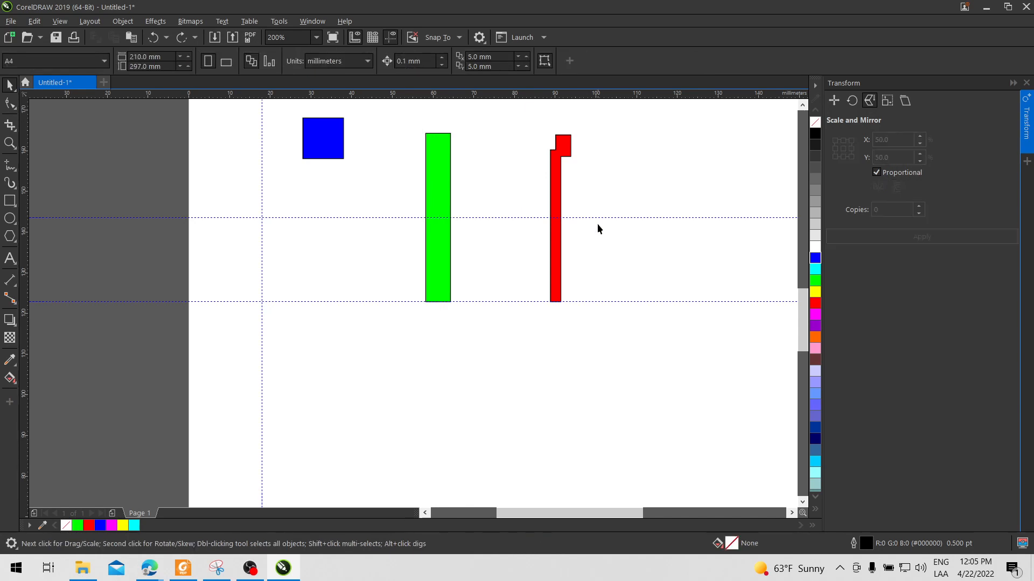
Set the transform anchor to bottom centre, try the 50% mirrored scaling on the green rectangle and the red bar, and undo both.
click(444, 185)
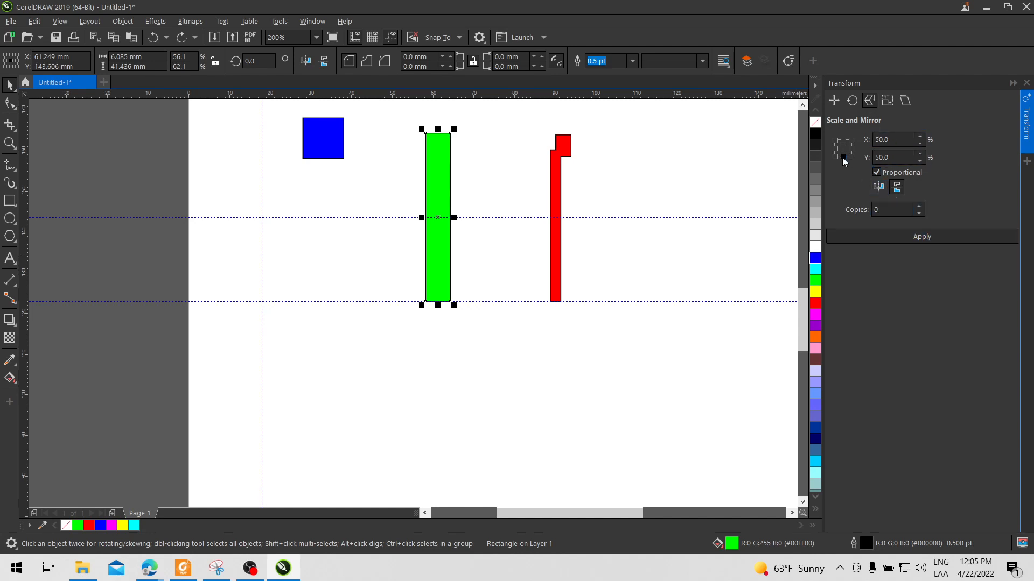
click(923, 237)
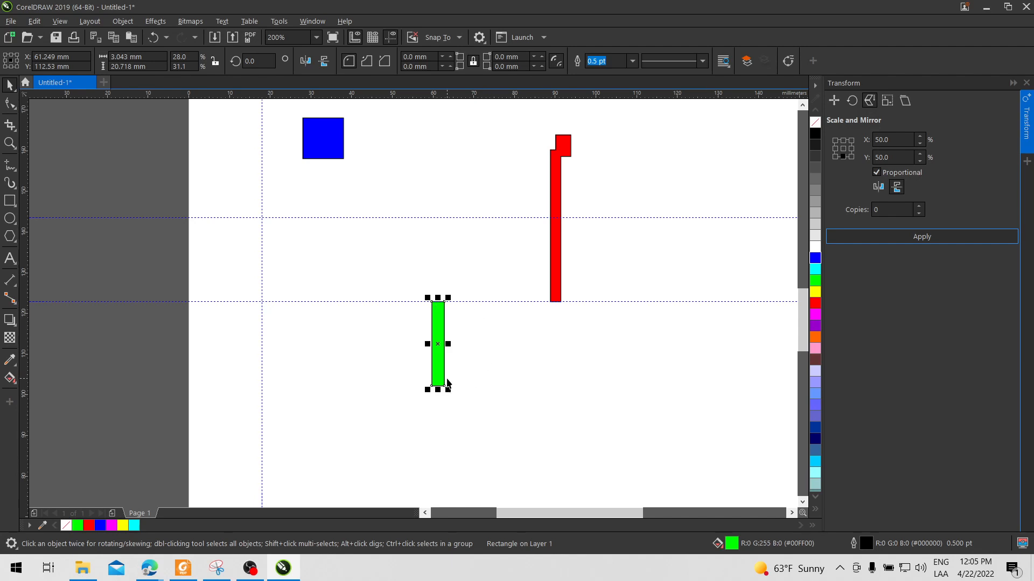
click(559, 259)
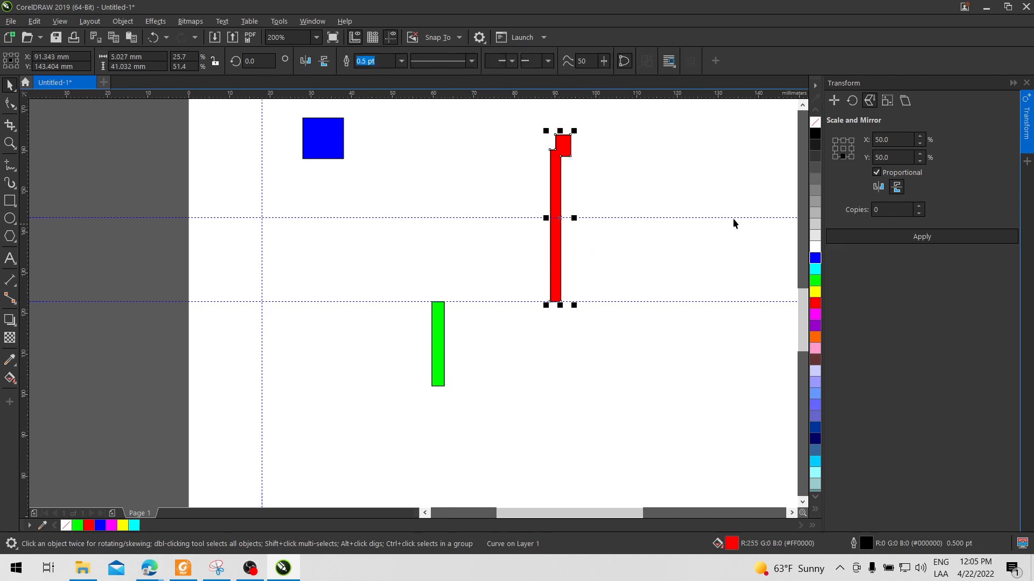
click(931, 240)
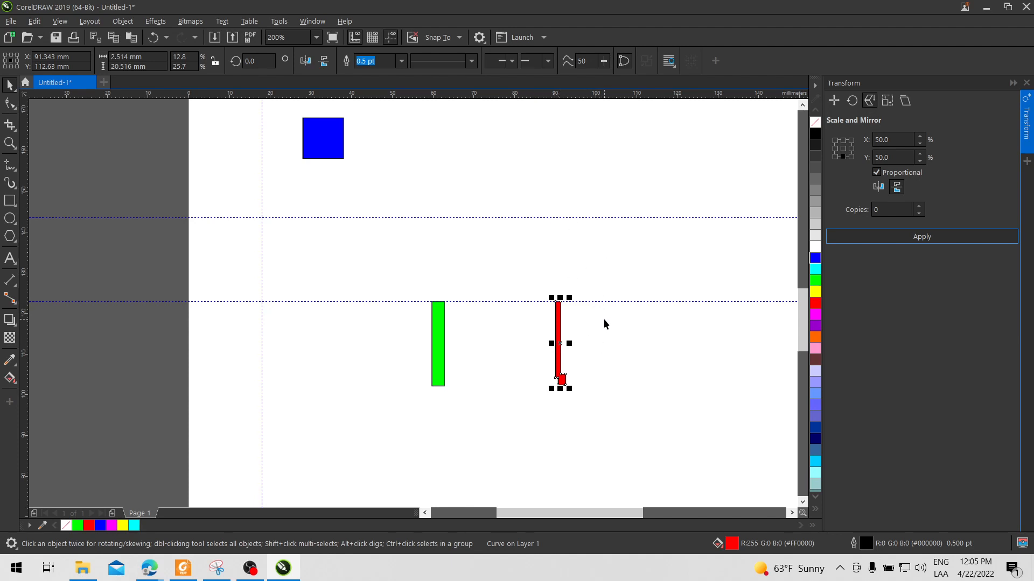
key(ctrl+z)
key(ctrl+z)
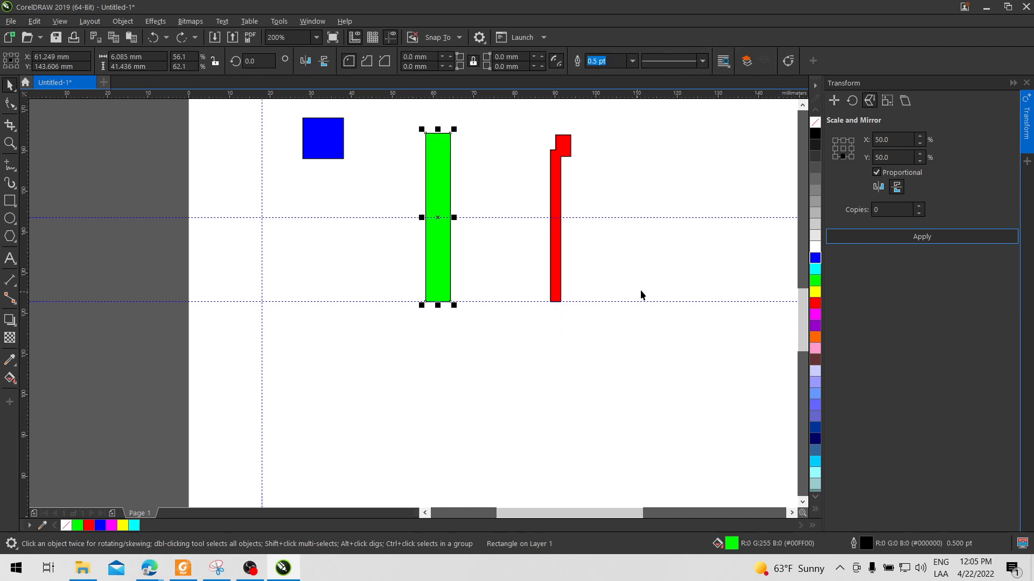
Create 1 copy each of the green rectangle and the red bar, scaled to 50% and mirrored vertically below their bottom edges.
click(918, 207)
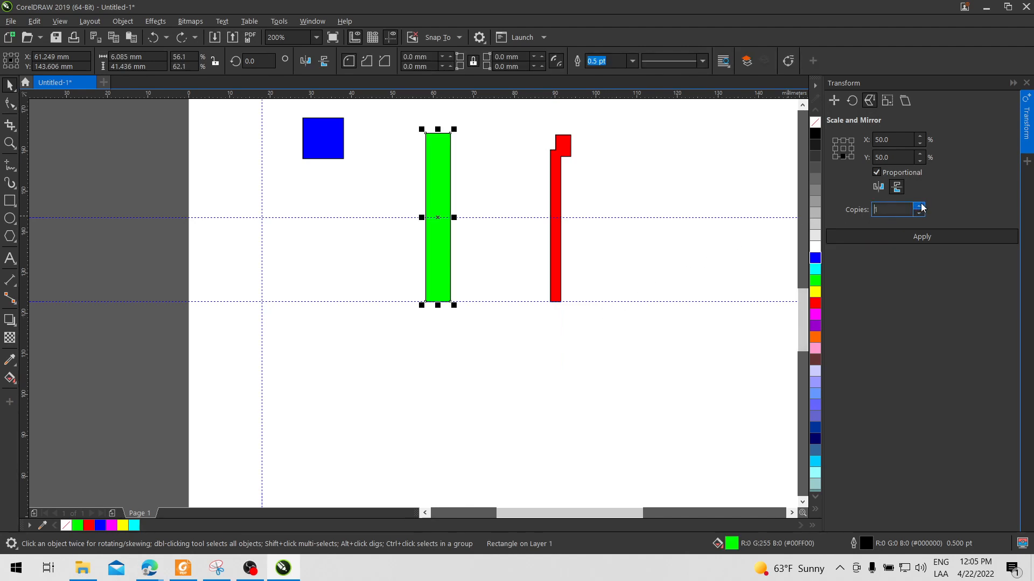
click(919, 237)
drag(541, 116, 624, 305)
click(914, 240)
click(629, 314)
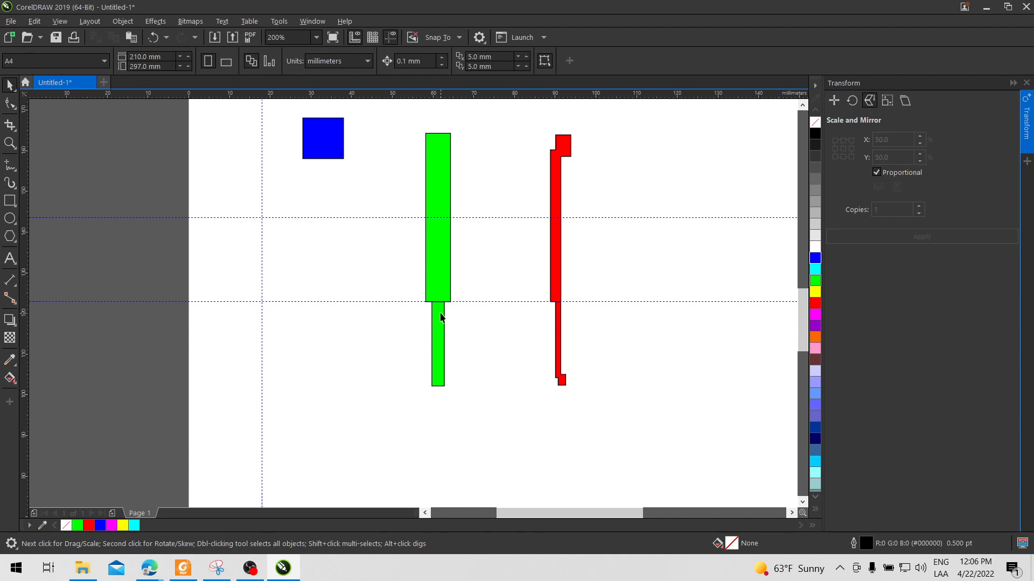
Place a vertical guideline along the large green rectangle's left edge, at about X 58.2 mm.
click(482, 302)
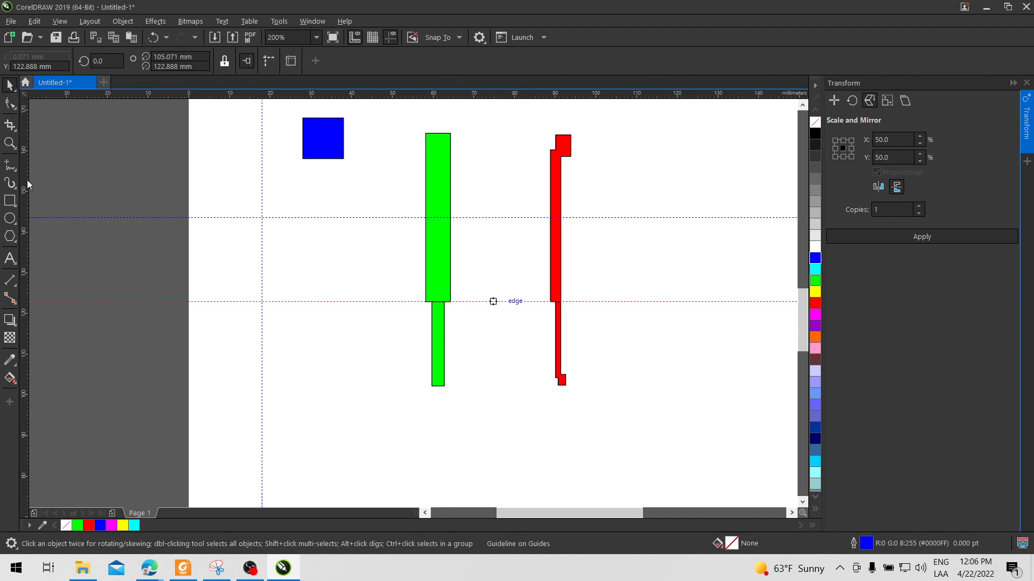
drag(28, 184, 425, 218)
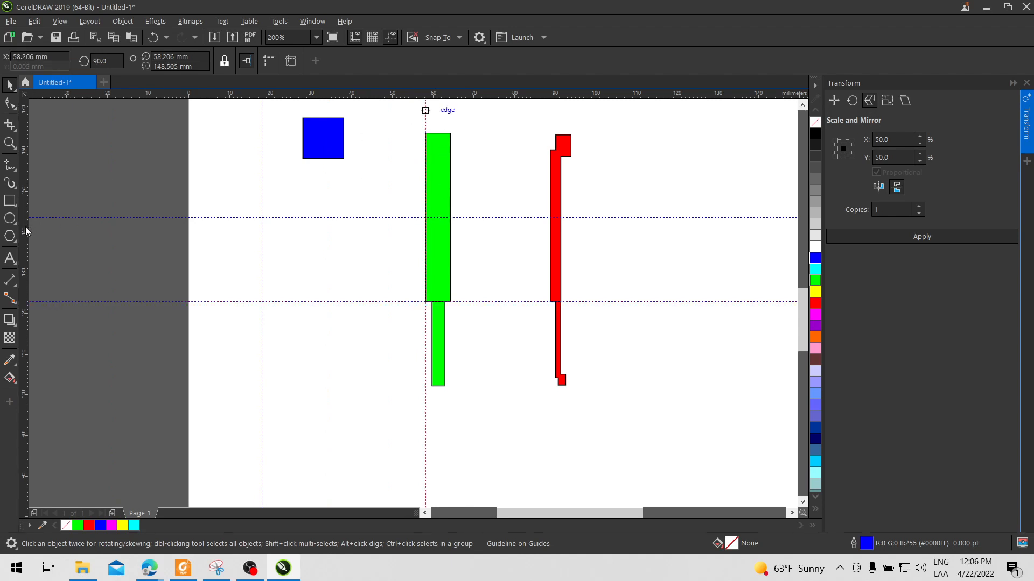
Place a vertical guideline along the red bar's left edge, at about X 88.8 mm, and set non-proportional, left-centre-anchored scaling for the green rectangle.
drag(26, 231, 549, 217)
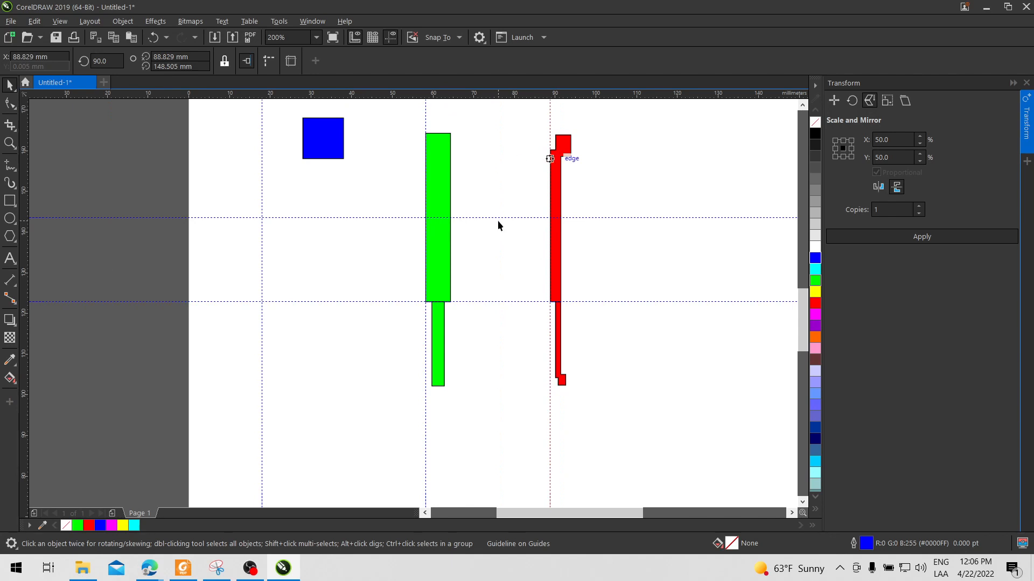
click(437, 197)
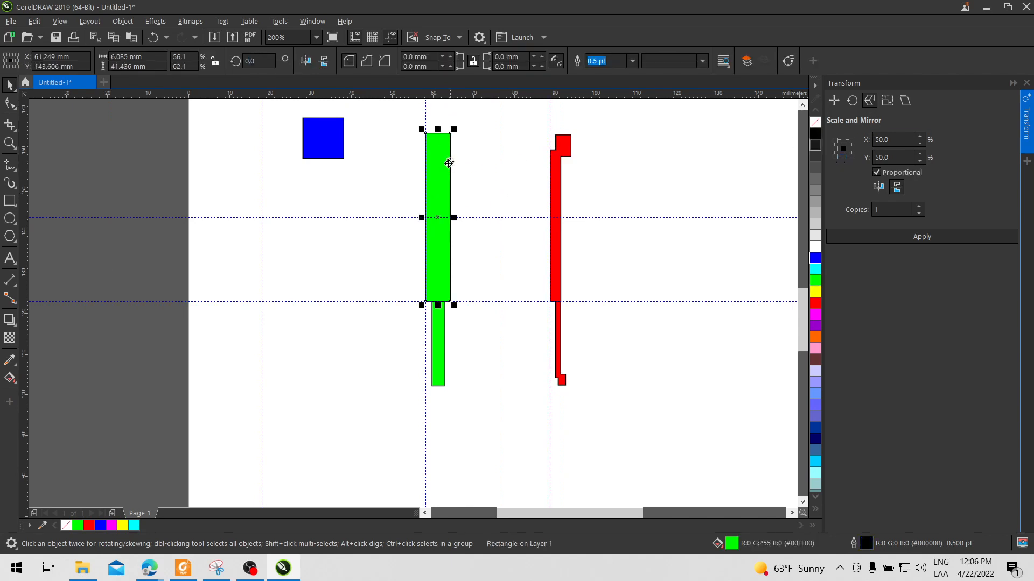
click(834, 149)
click(876, 172)
Create 1 copy of the large green rectangle scaled to 25% horizontally and 100% vertically, mirrored horizontally across its left edge.
click(899, 140)
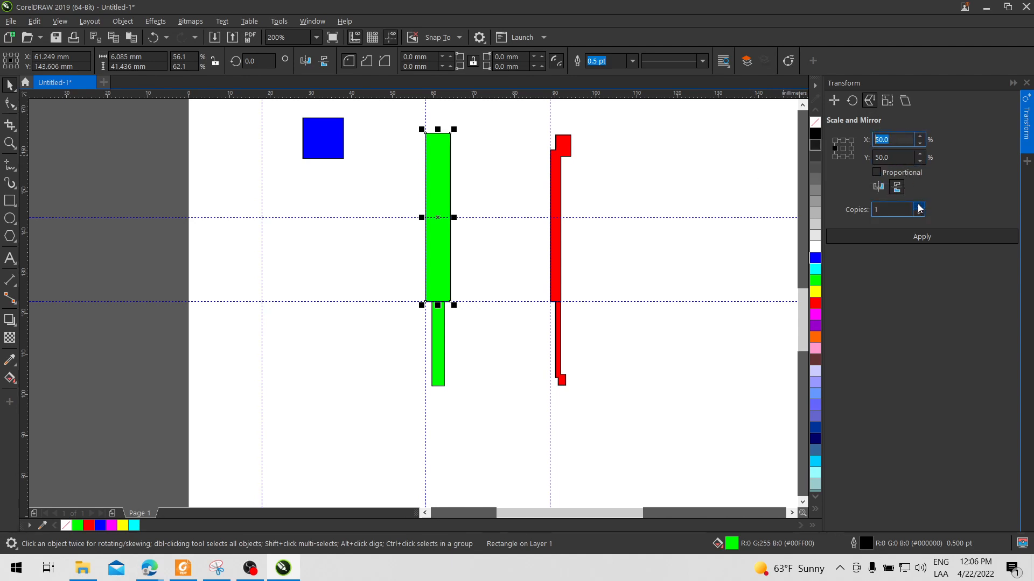
click(893, 157)
text(1)
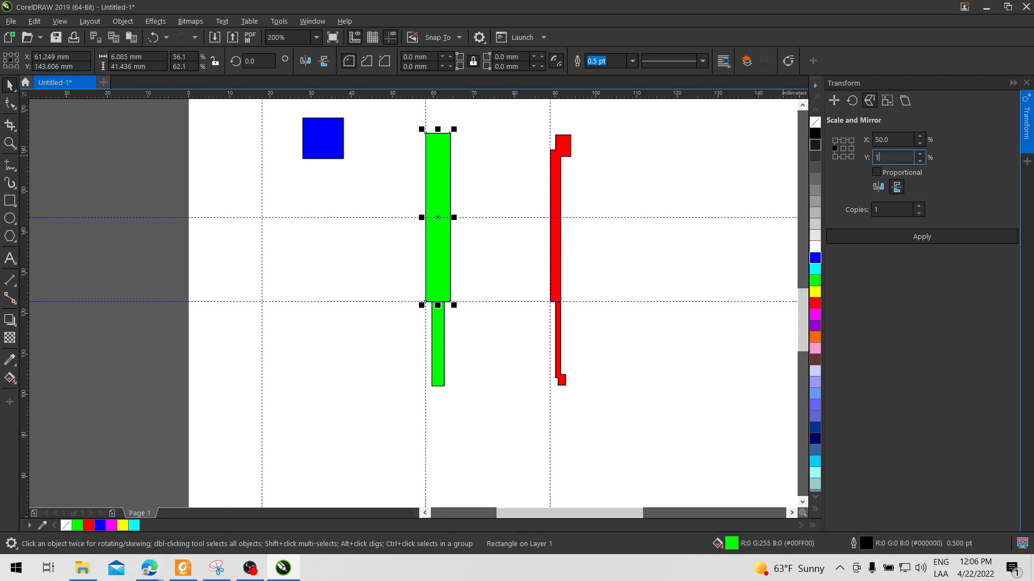
text(00)
click(876, 139)
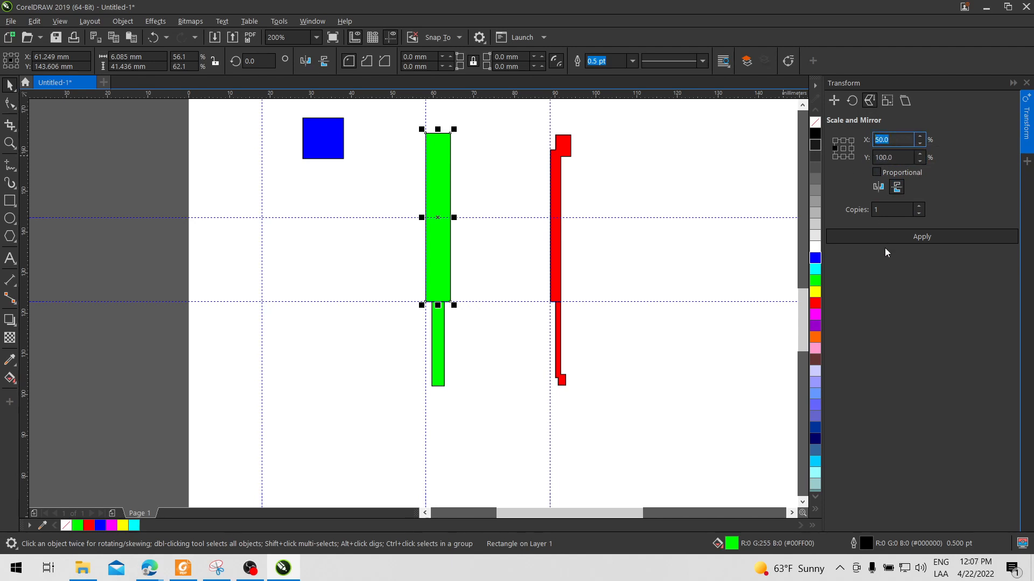
text(25)
click(878, 187)
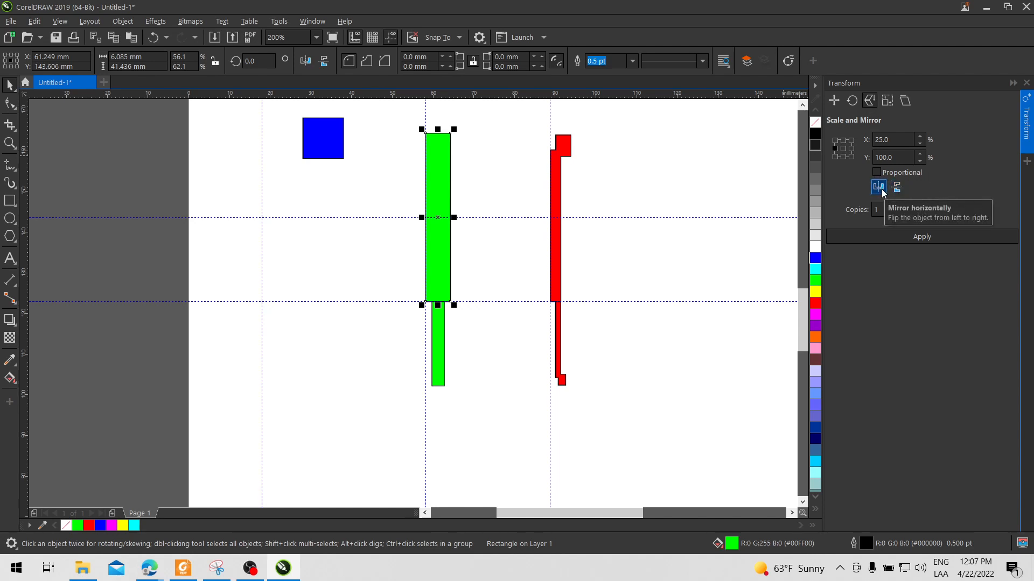
click(881, 189)
click(928, 238)
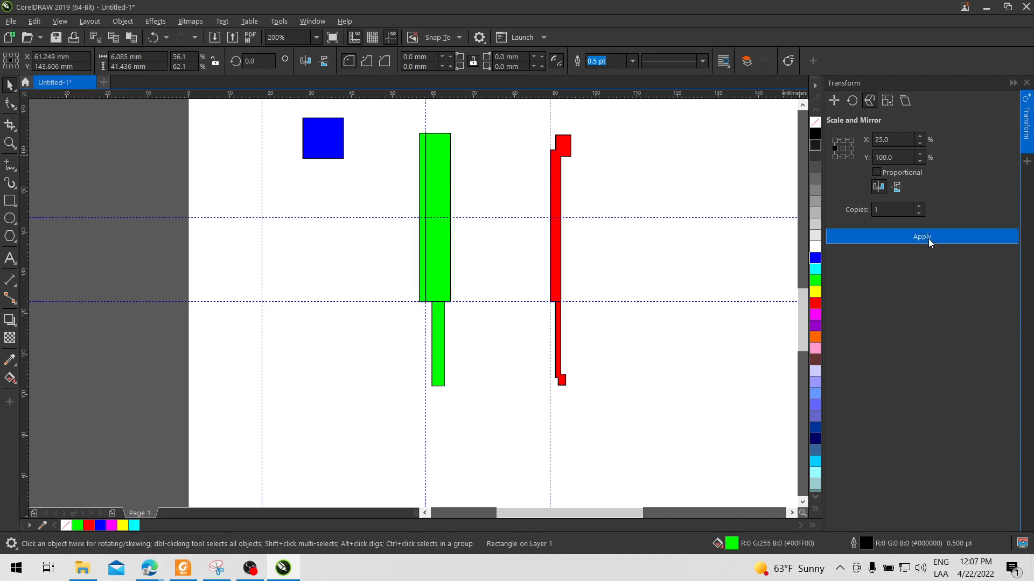
Examine the narrow mirrored copy beside the original green rectangle and compare their widths.
click(482, 168)
scroll(409, 172, up, 1)
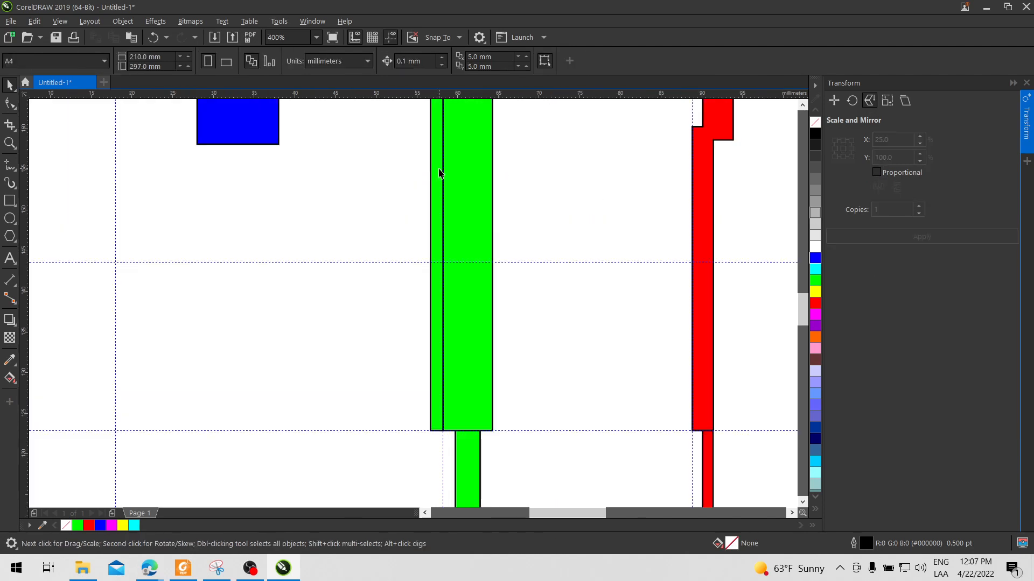
drag(511, 144, 511, 187)
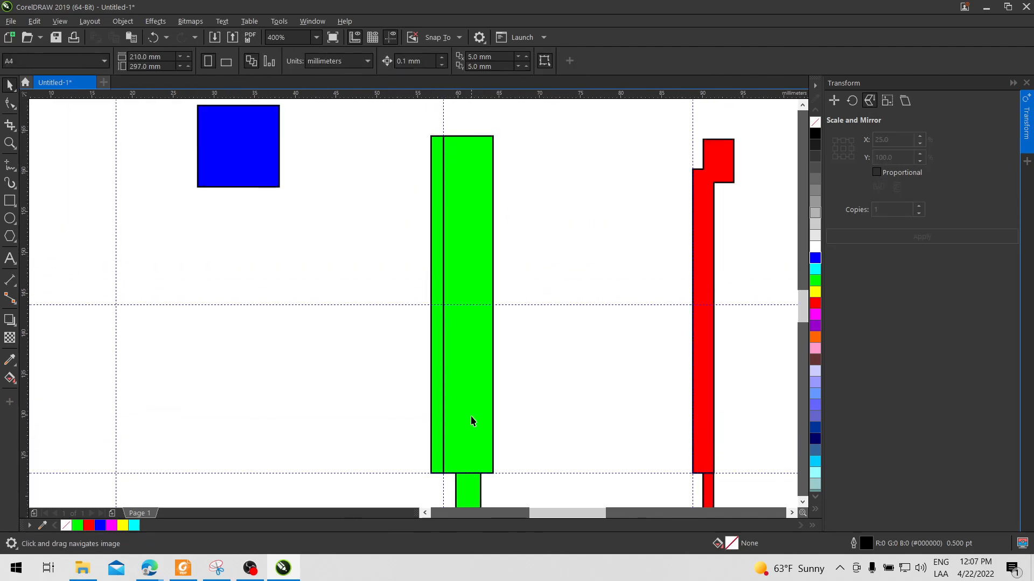
drag(577, 240, 407, 215)
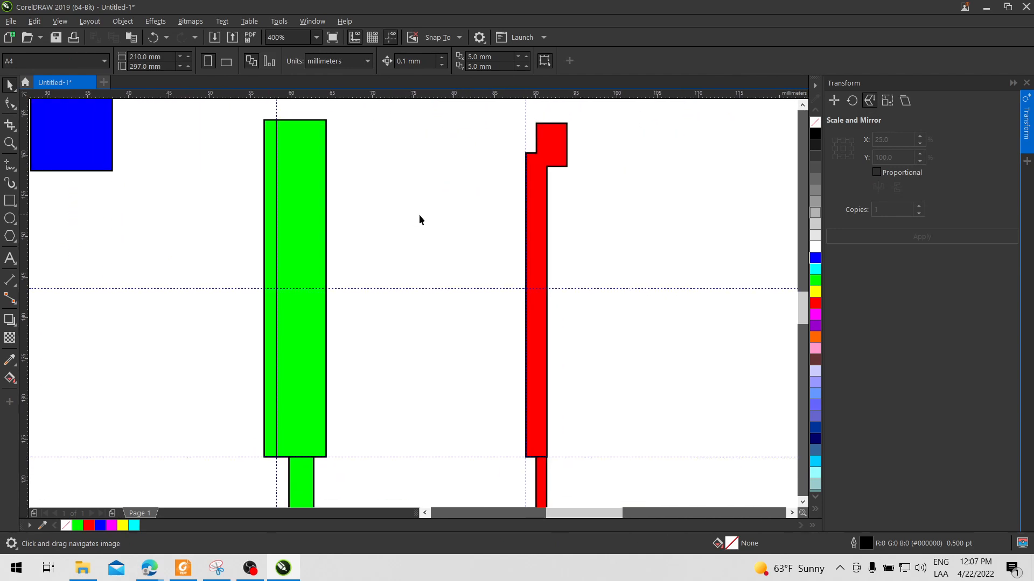
click(295, 212)
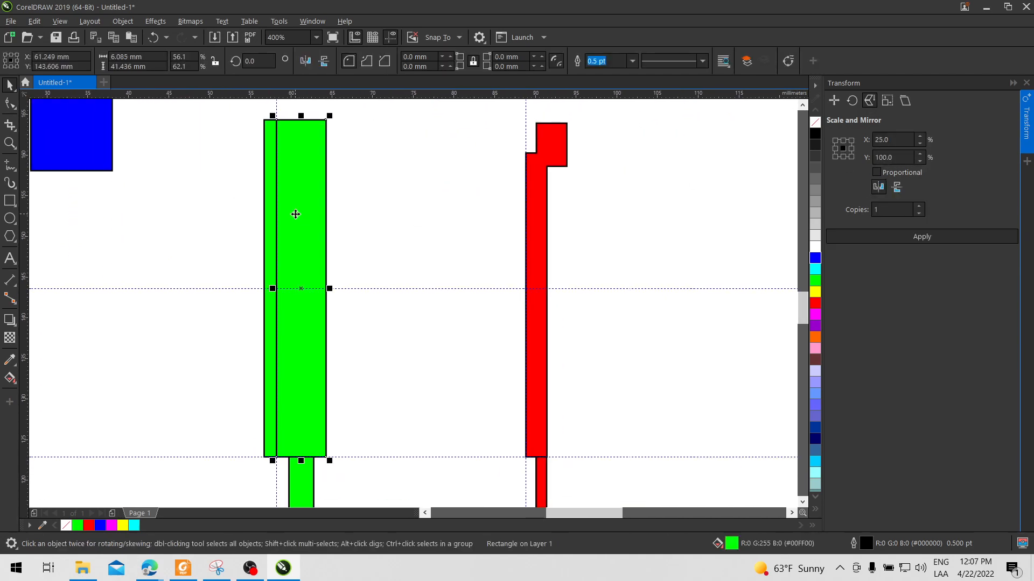
click(268, 191)
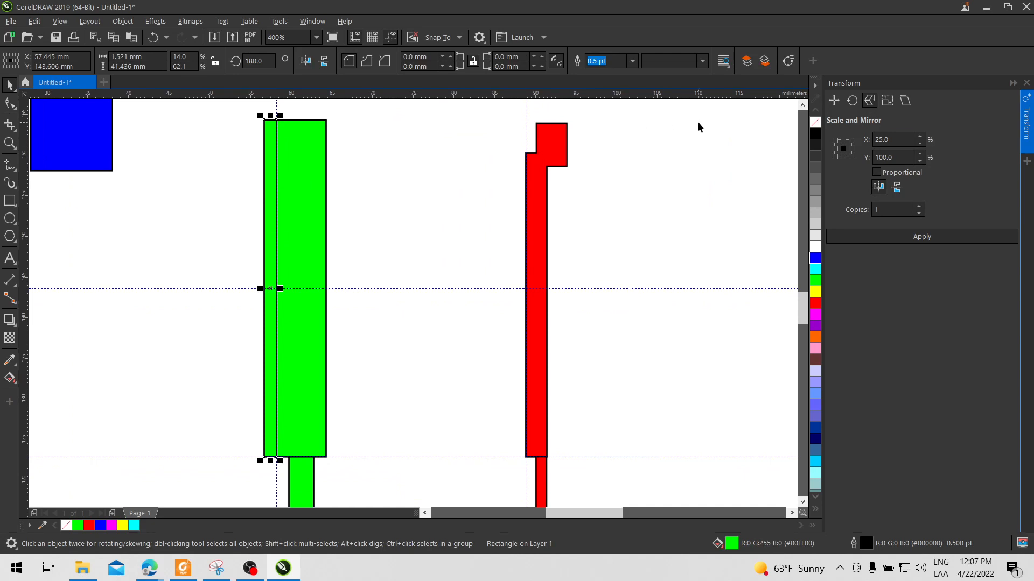
click(896, 144)
scroll(681, 185, down, 2)
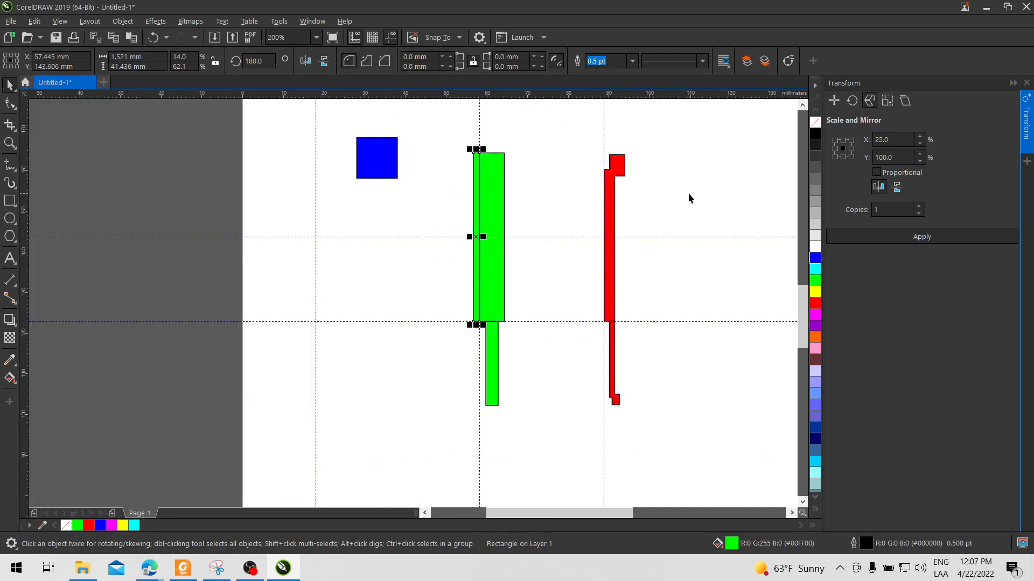
click(878, 187)
click(557, 193)
Create 1 copy of the large red bar at 25% width and 100% height, mirrored horizontally from a left-centre anchor.
click(611, 186)
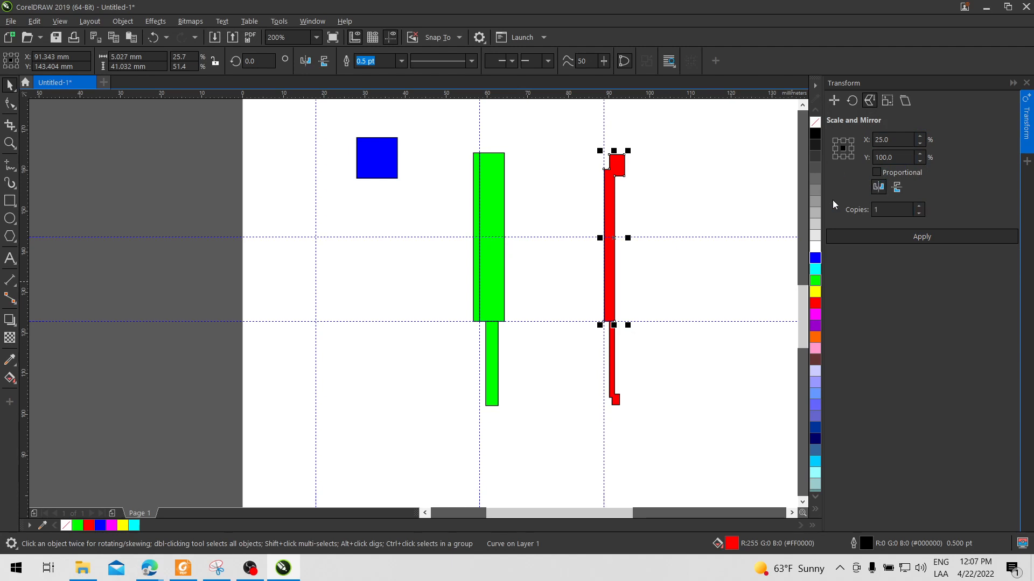
click(834, 151)
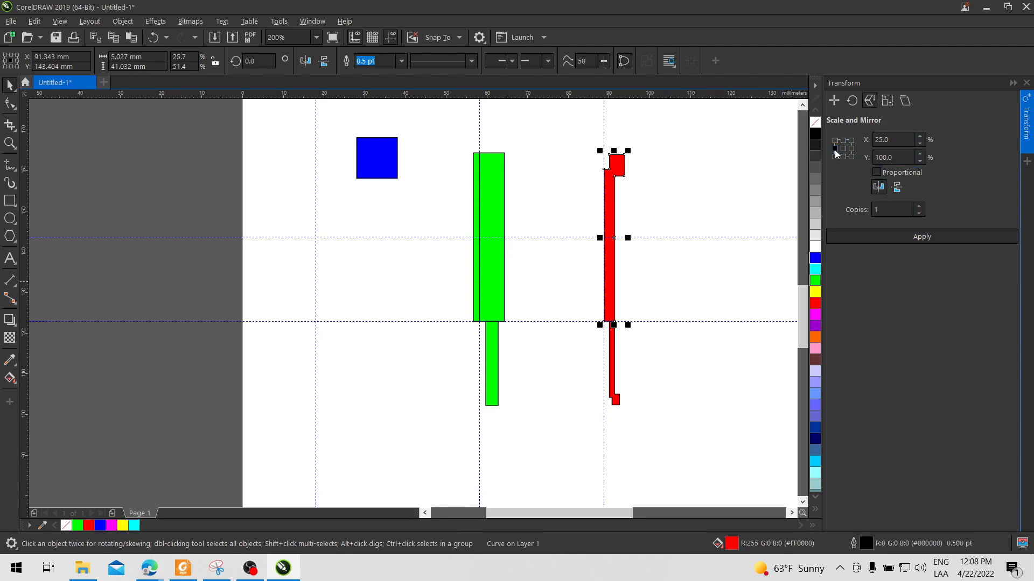
click(910, 237)
click(686, 205)
scroll(645, 199, up, 1)
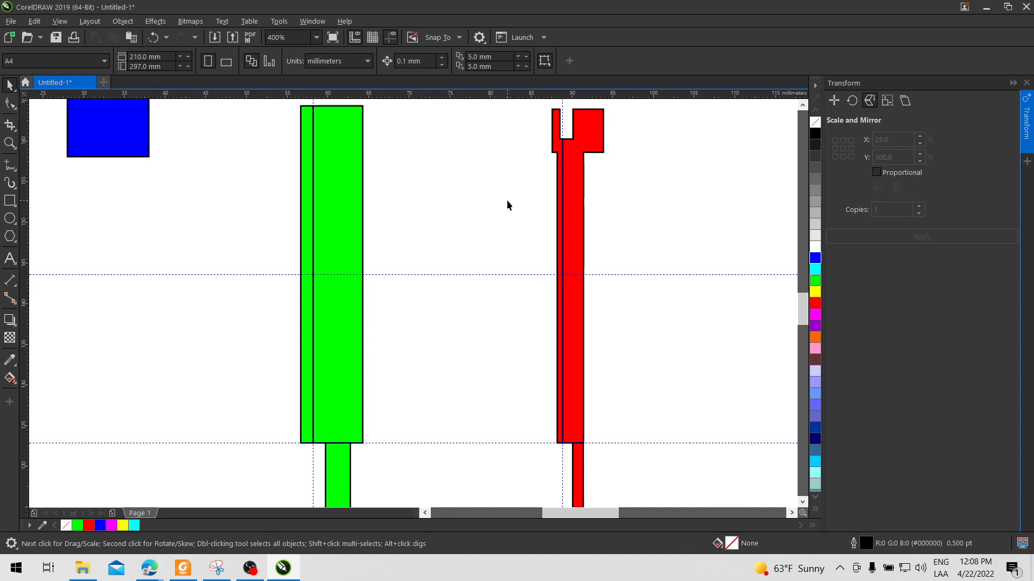
Switch to the Size transformation and move the blue square to an empty area near X 159.8 mm, Y 148.6 mm.
scroll(615, 205, down, 4)
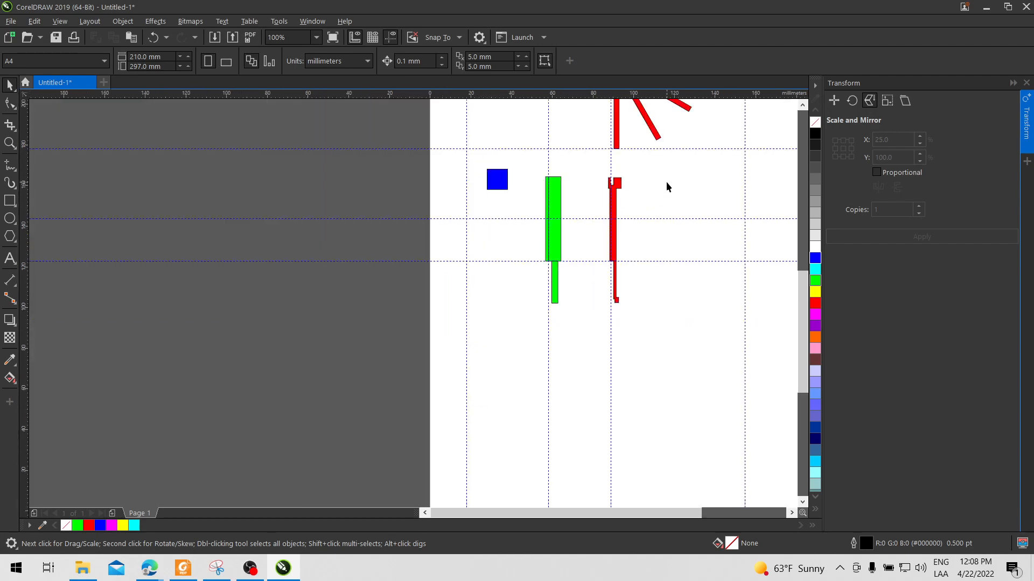
drag(667, 184, 556, 315)
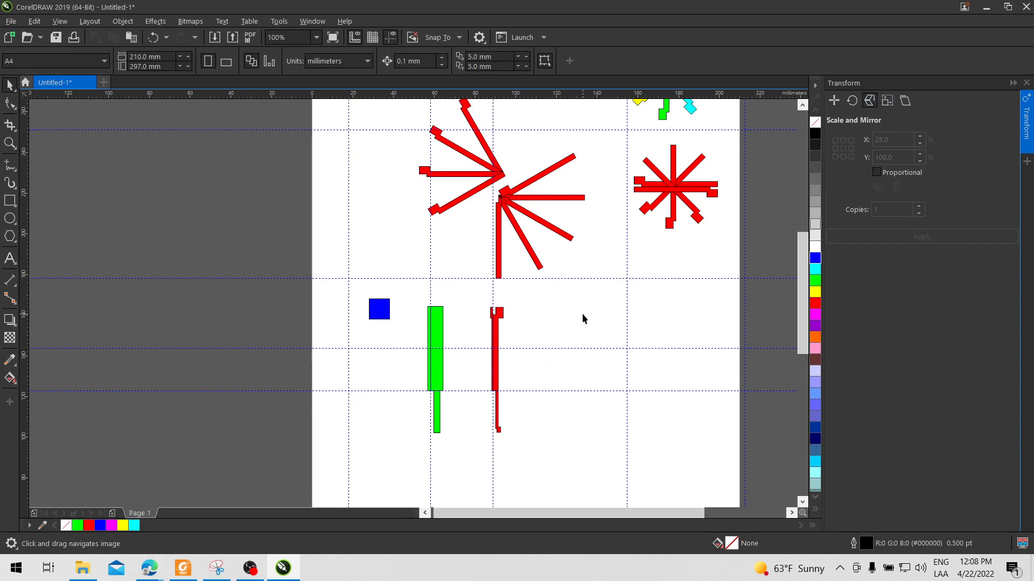
drag(580, 311, 512, 219)
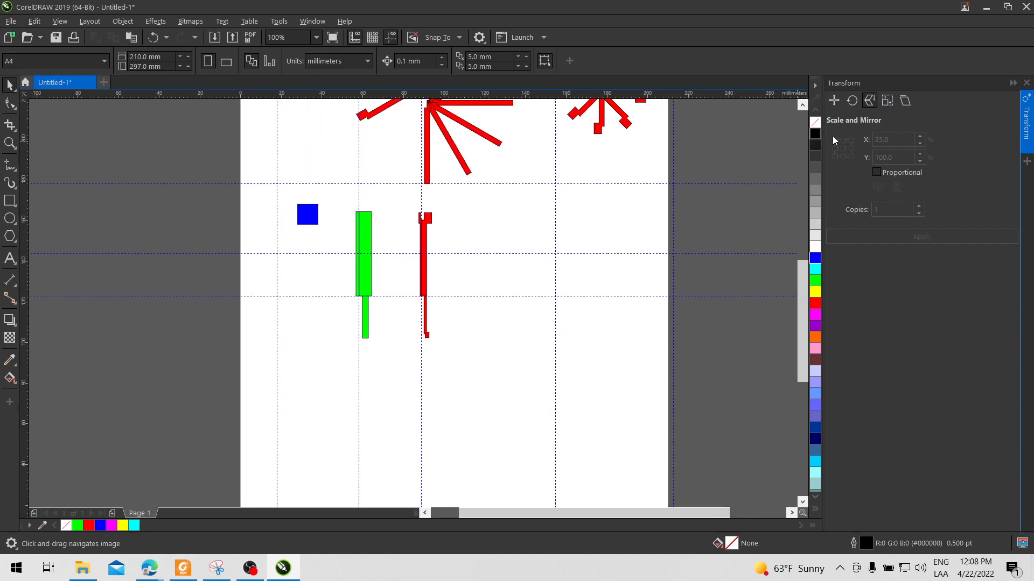
click(885, 101)
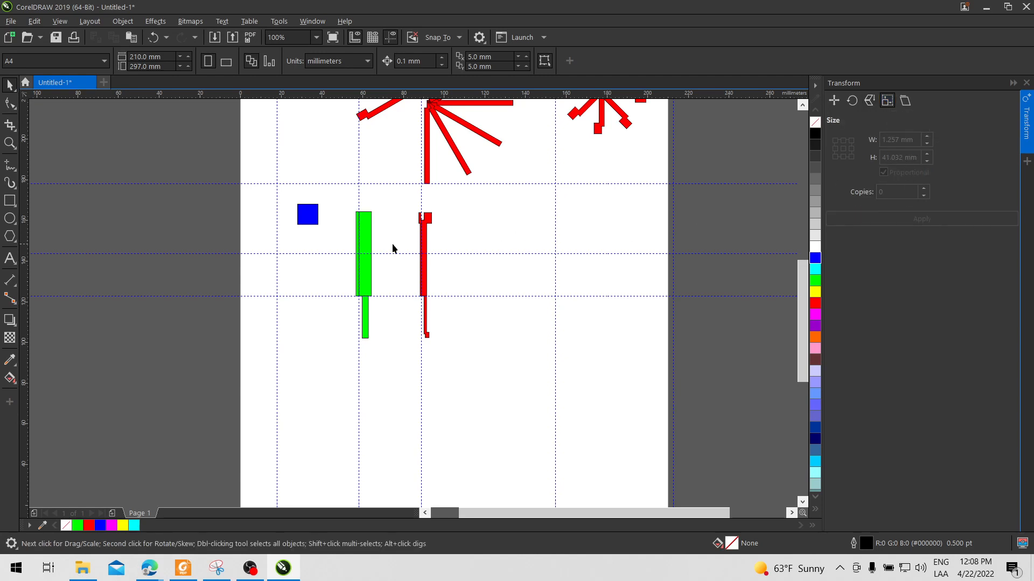
drag(317, 223, 567, 244)
click(606, 222)
drag(601, 230, 499, 234)
scroll(499, 233, up, 2)
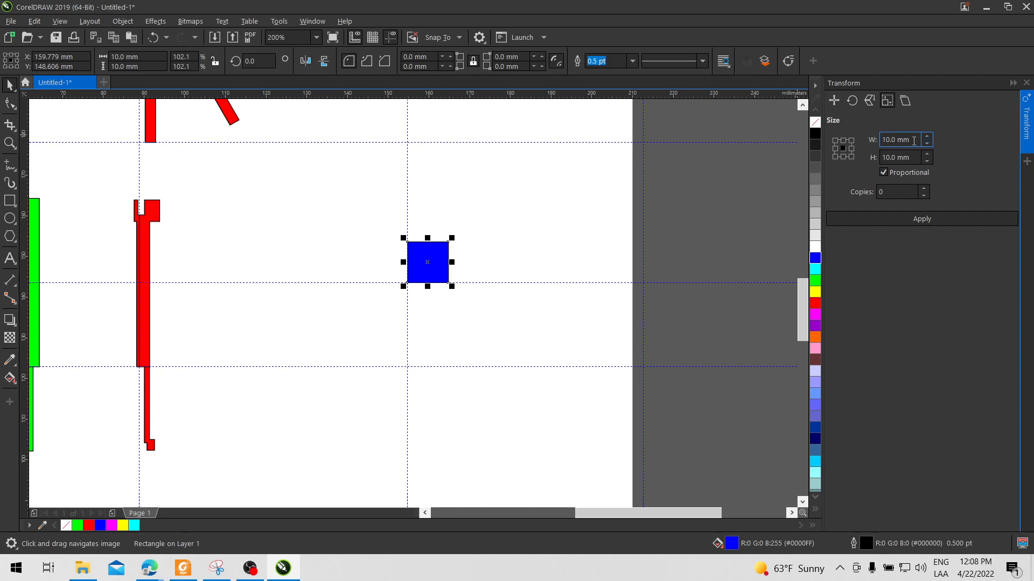
Duplicate the blue square straight down to about Y 127.9 mm.
drag(914, 141, 880, 159)
click(530, 288)
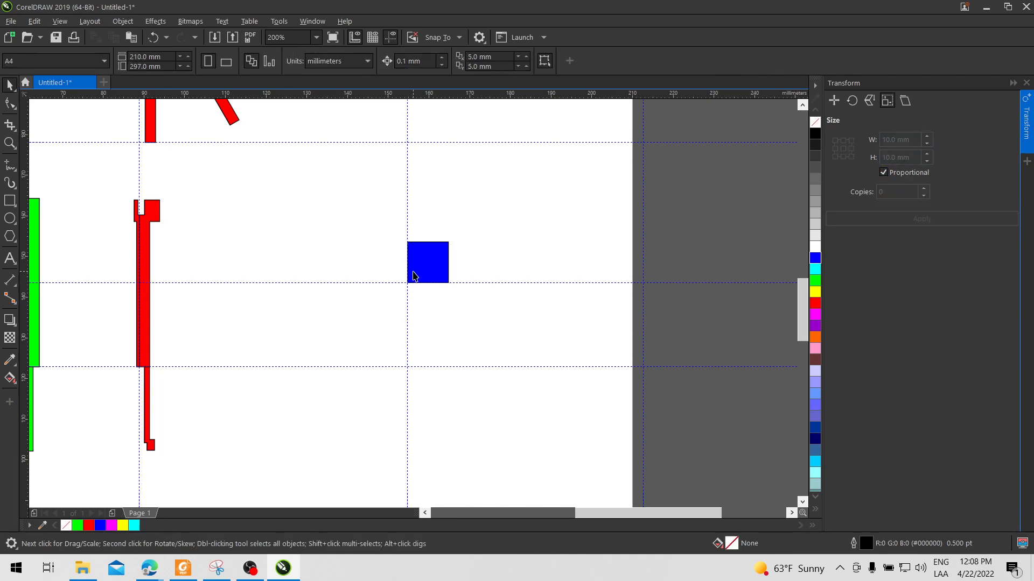
click(414, 276)
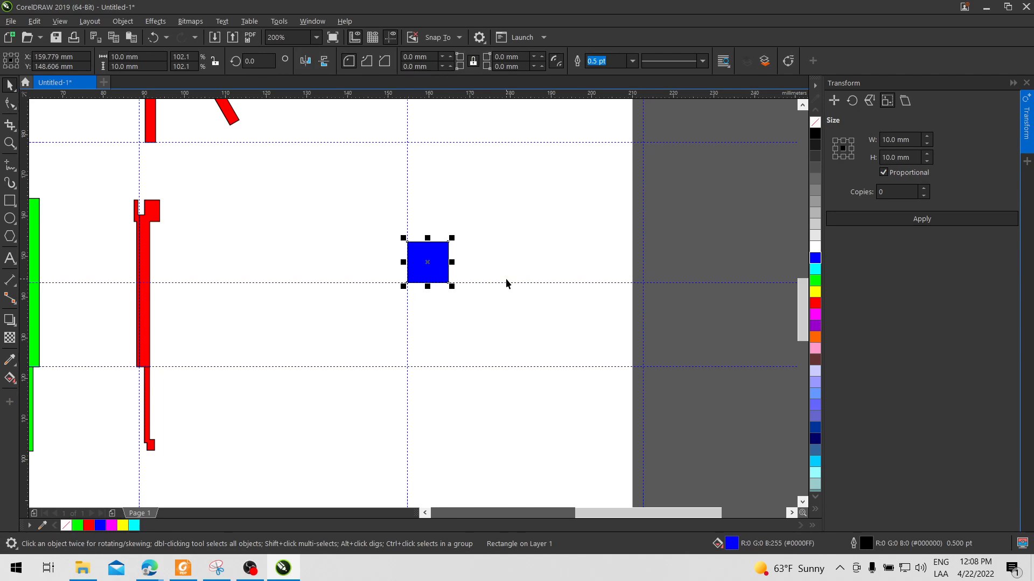
drag(436, 263, 436, 346)
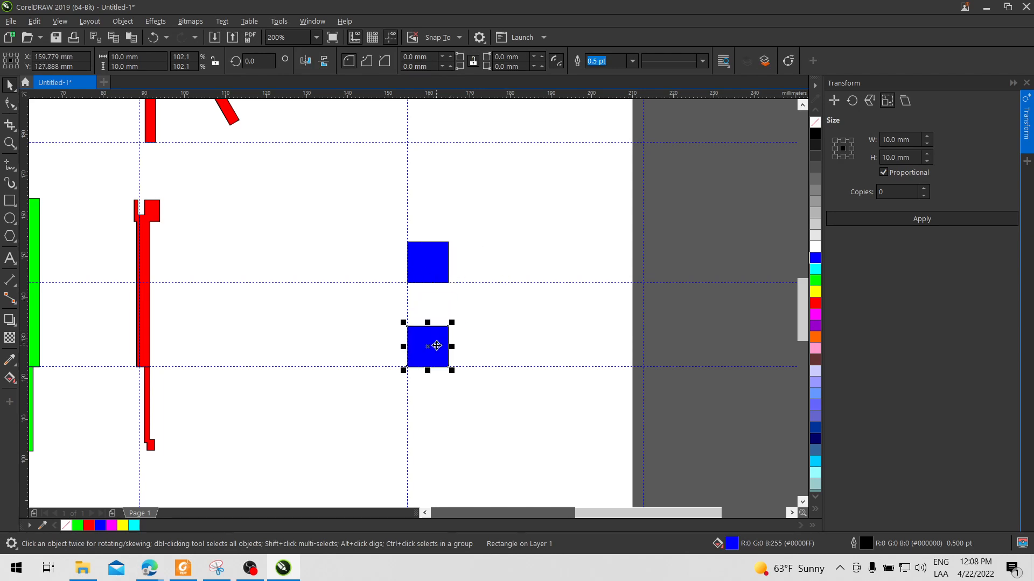
Resize the upper blue square proportionally to 20 mm wide and high from its centre.
click(446, 262)
drag(915, 140, 881, 139)
text(2)
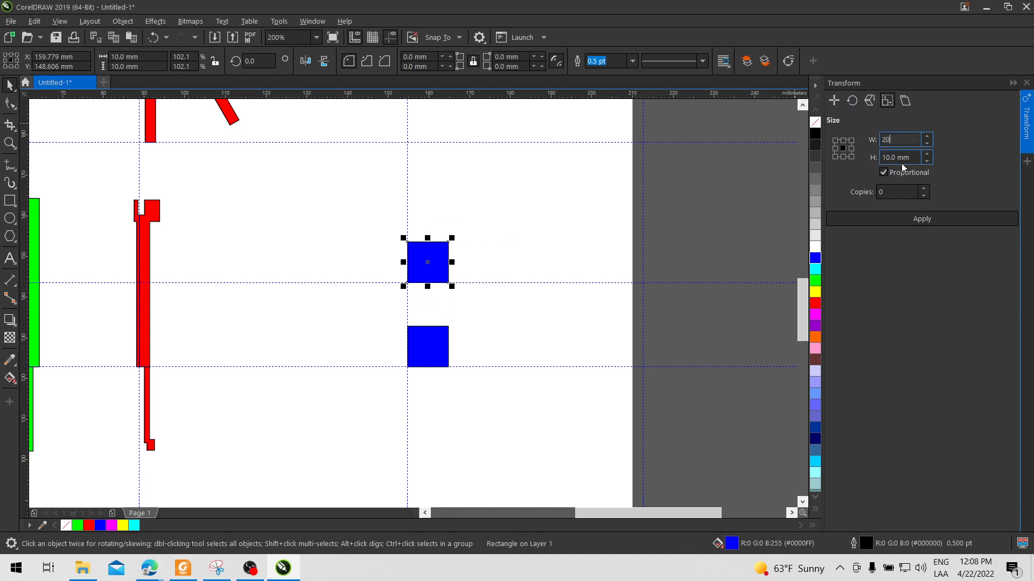
text(0)
key(Return)
drag(913, 139, 880, 141)
click(920, 219)
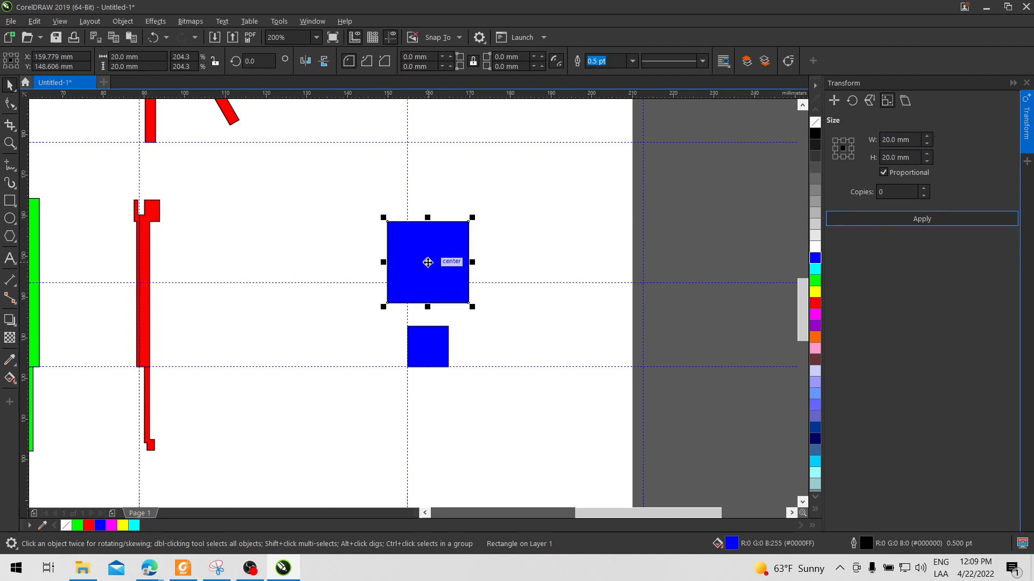
Inspect the object size and scale factor values of the enlarged blue square.
click(119, 57)
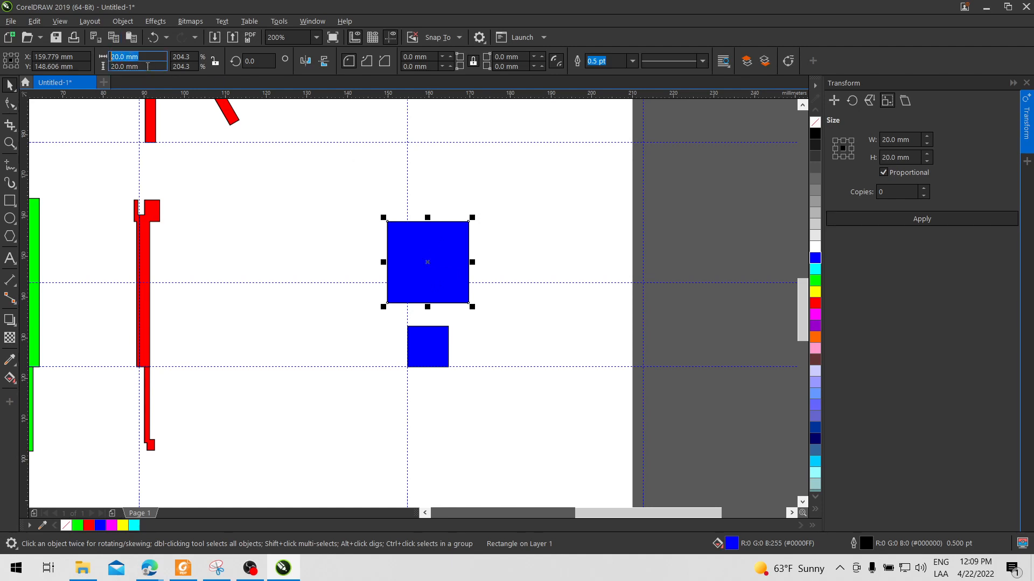
key(Tab)
drag(192, 56, 171, 67)
click(191, 67)
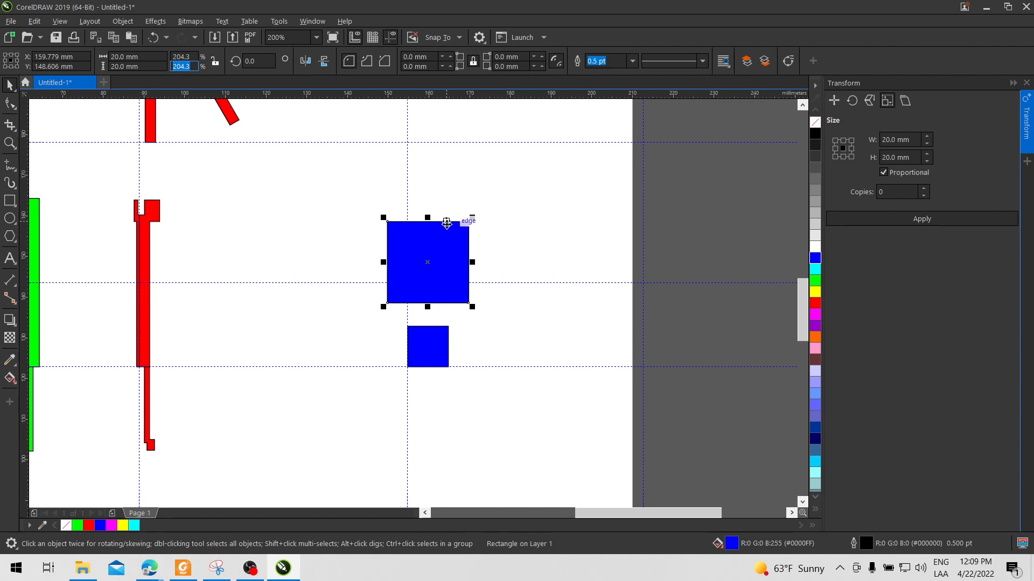
click(191, 56)
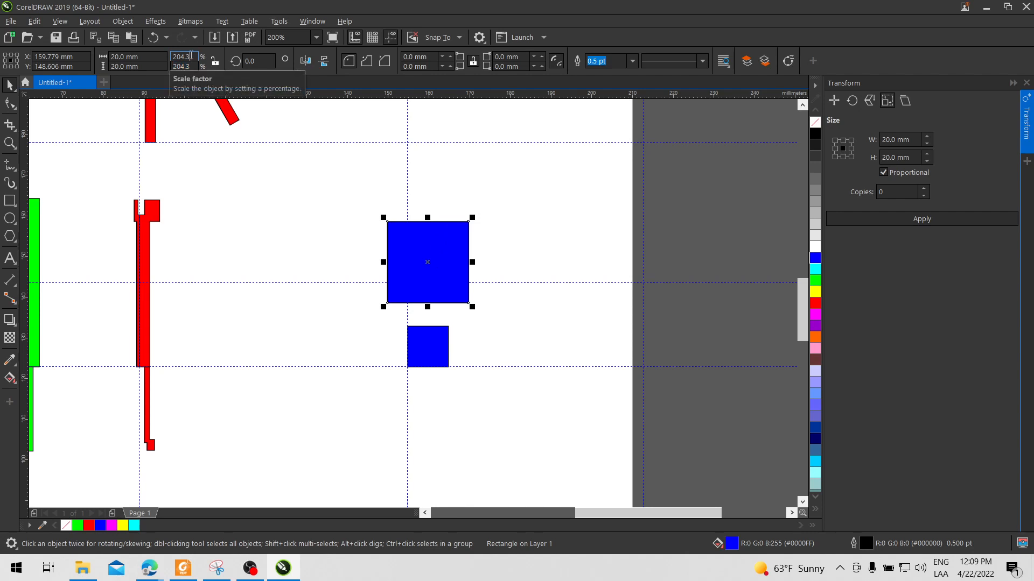
click(440, 253)
click(465, 243)
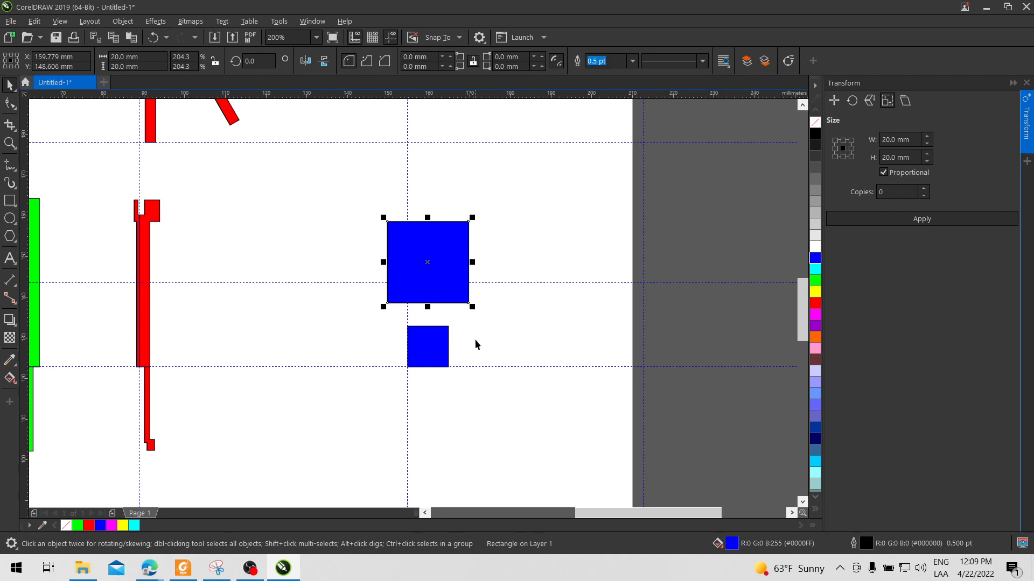
Create 2 proportional copies of the lower blue square with a 15 mm starting width, anchored at its bottom-right corner.
click(436, 349)
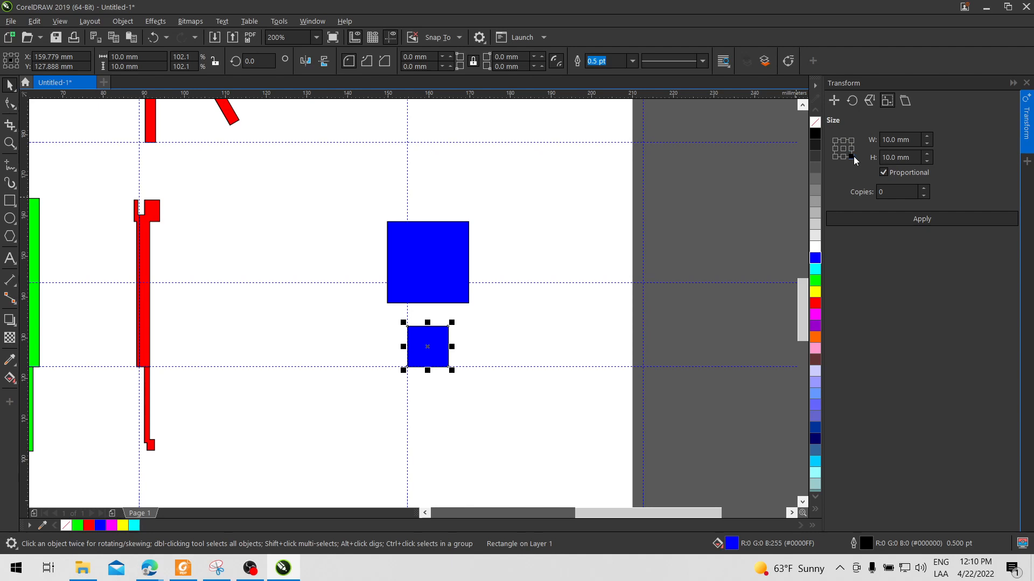
click(923, 189)
click(924, 189)
click(883, 139)
text(15)
key(Tab)
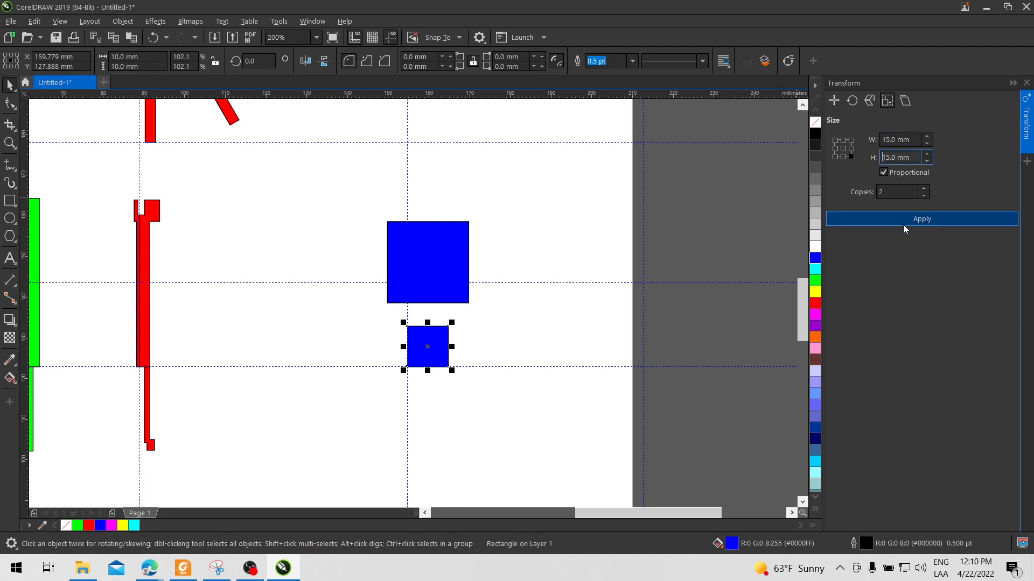
click(909, 222)
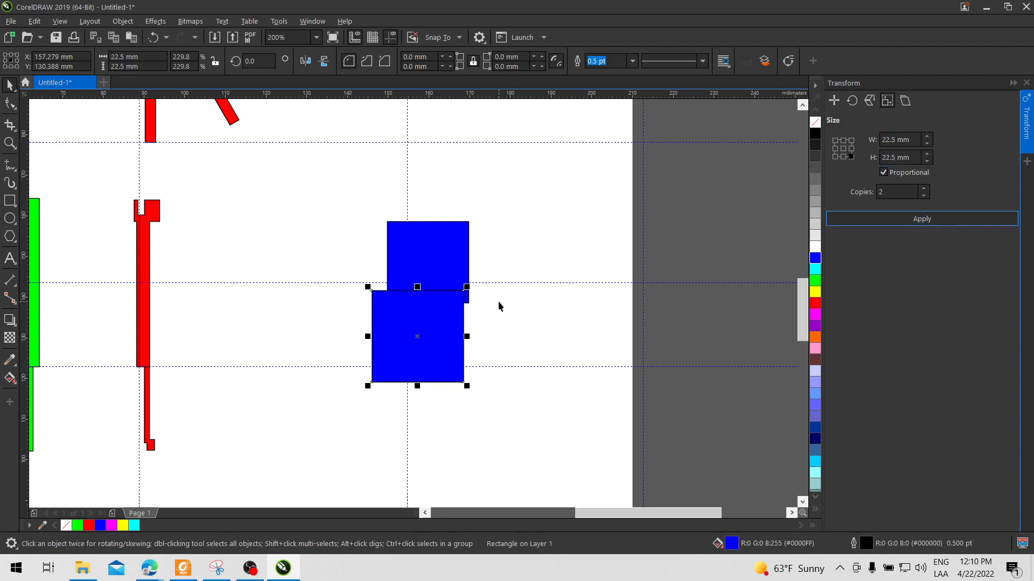
scroll(498, 301, down, 1)
drag(524, 295, 473, 245)
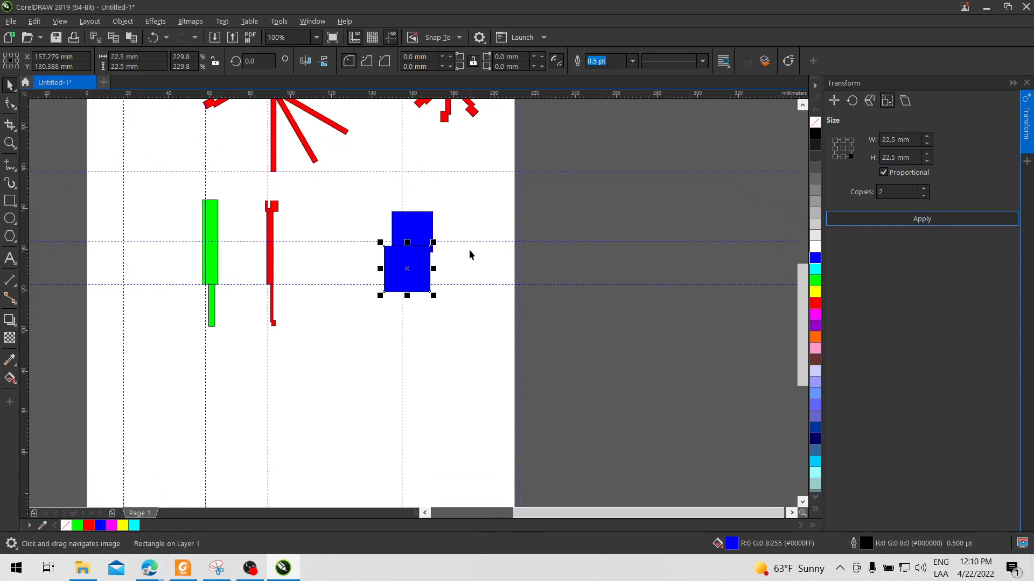
scroll(452, 266, up, 1)
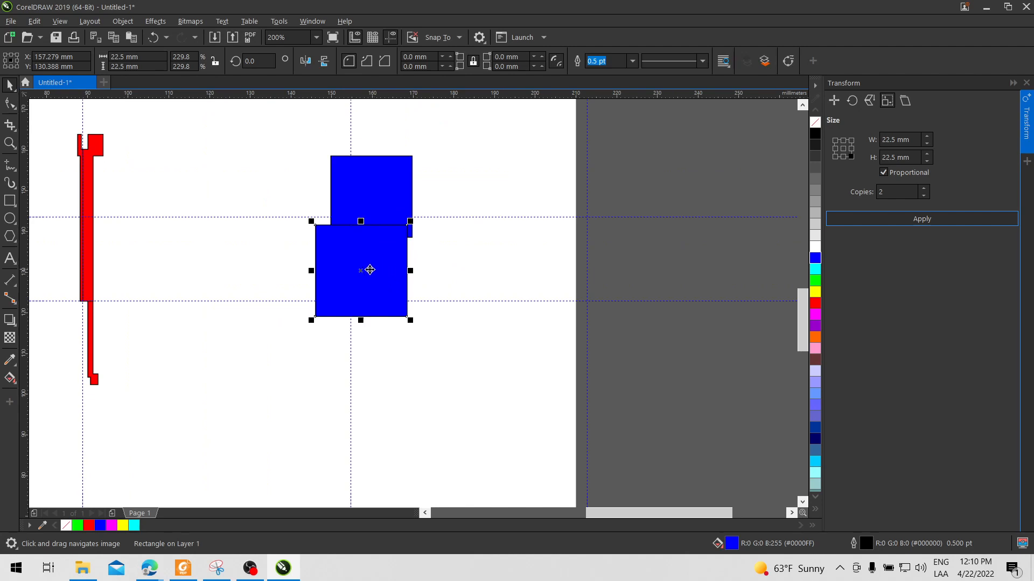
Remove the fill from the largest blue square copy and give it a black outline.
drag(372, 254, 501, 256)
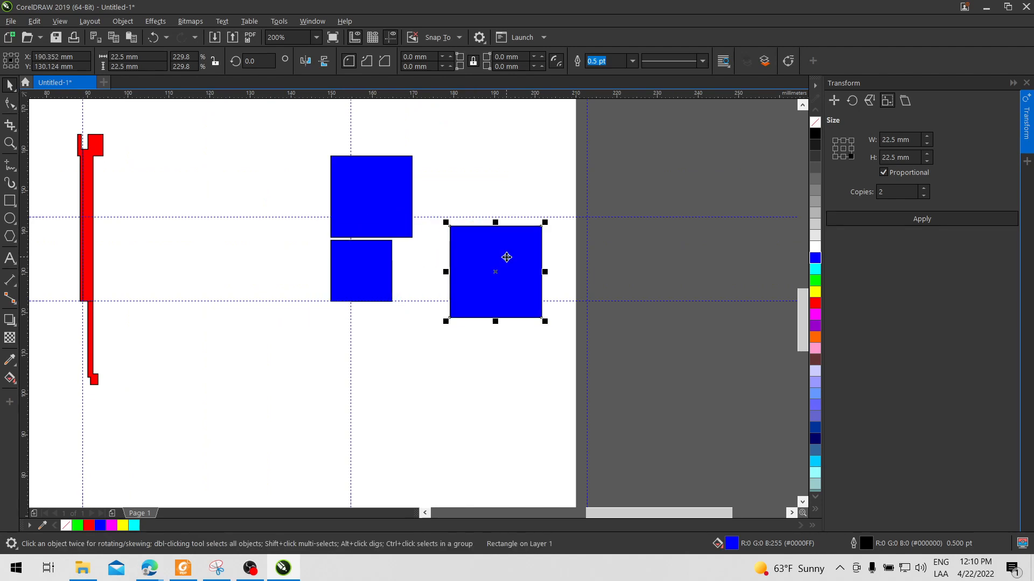
key(ctrl+z)
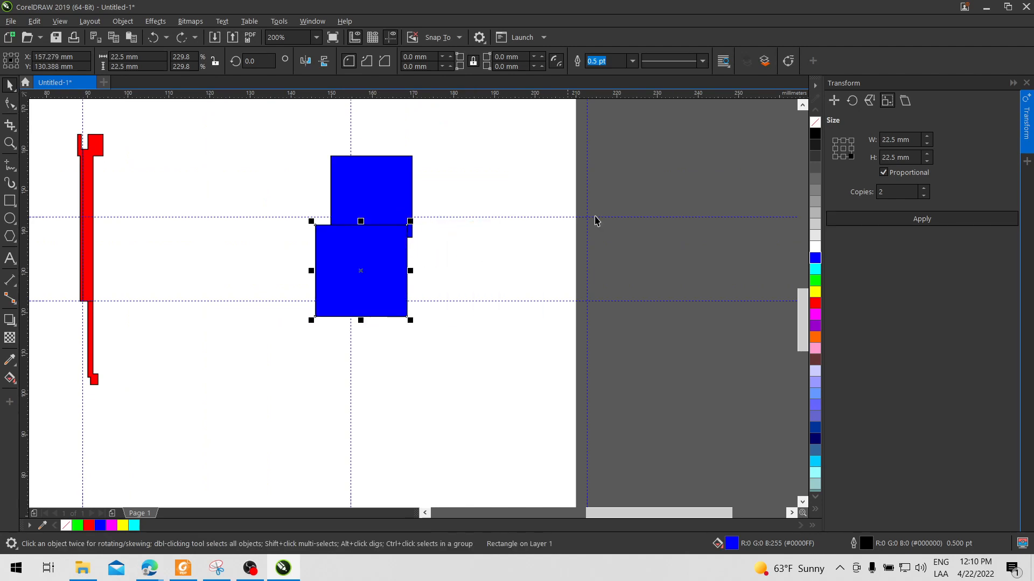
right_click(815, 123)
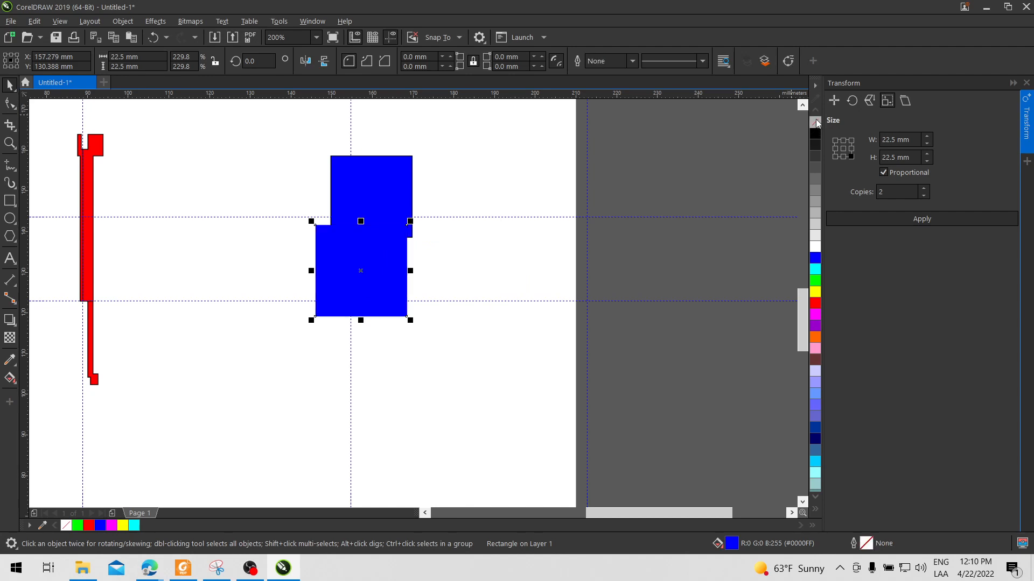
click(815, 123)
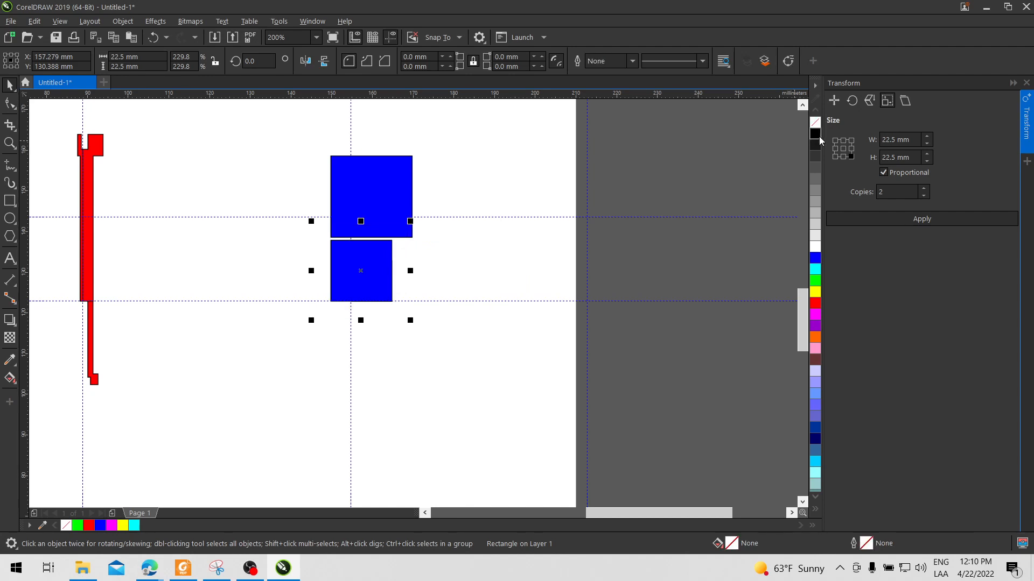
right_click(816, 135)
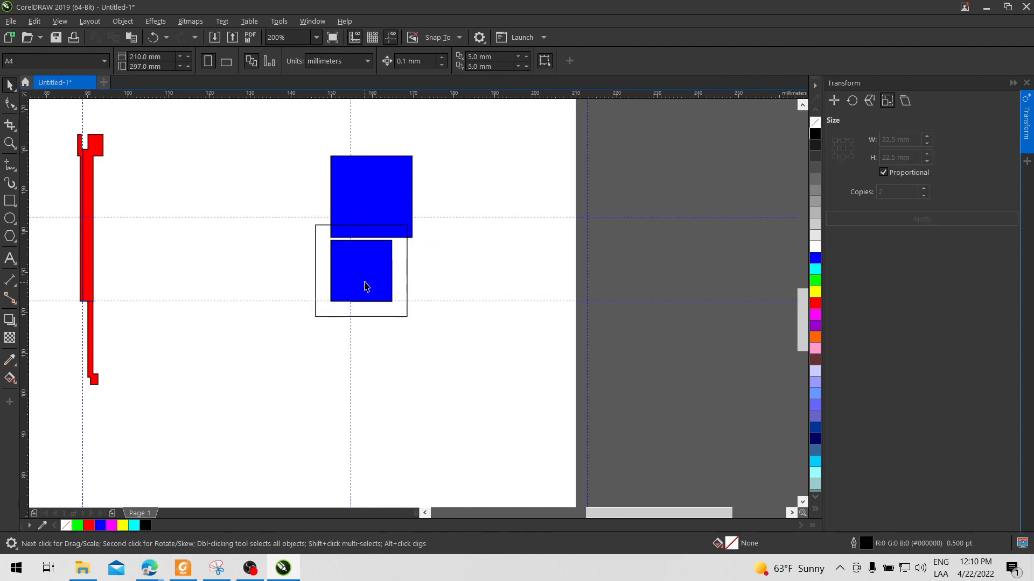
shift+click(391, 262)
shift+click(384, 261)
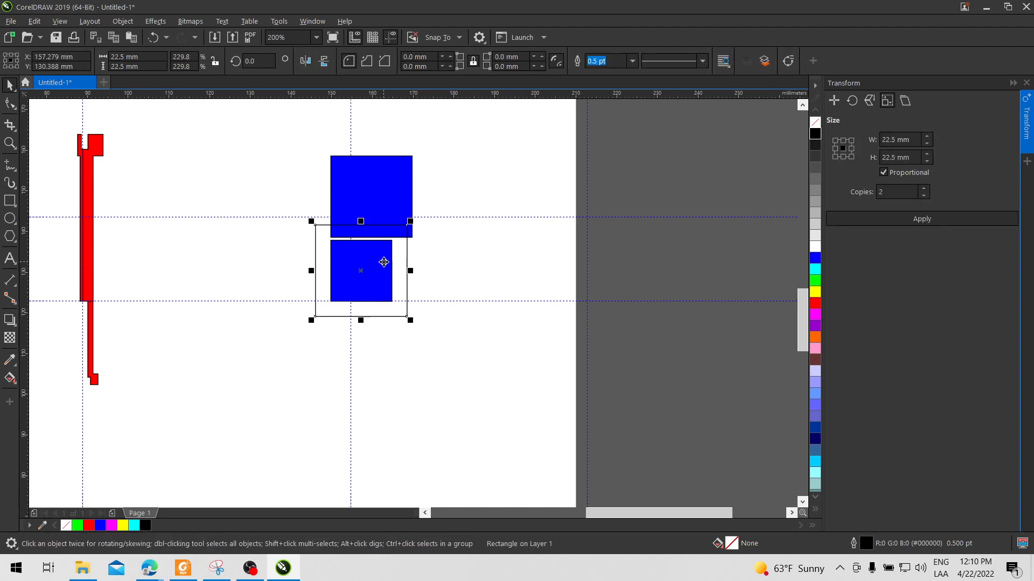
drag(407, 255, 512, 258)
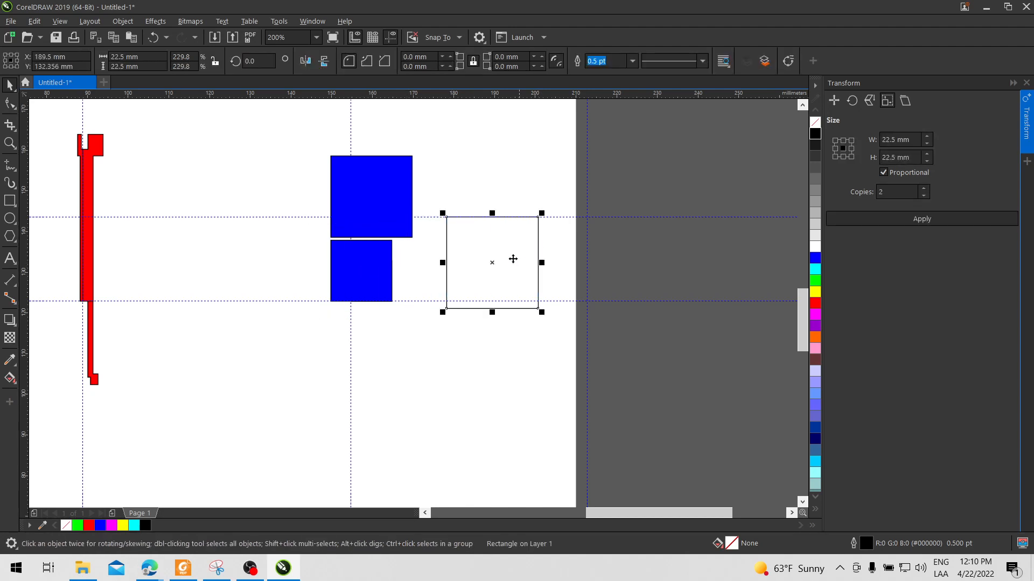
click(378, 269)
click(815, 122)
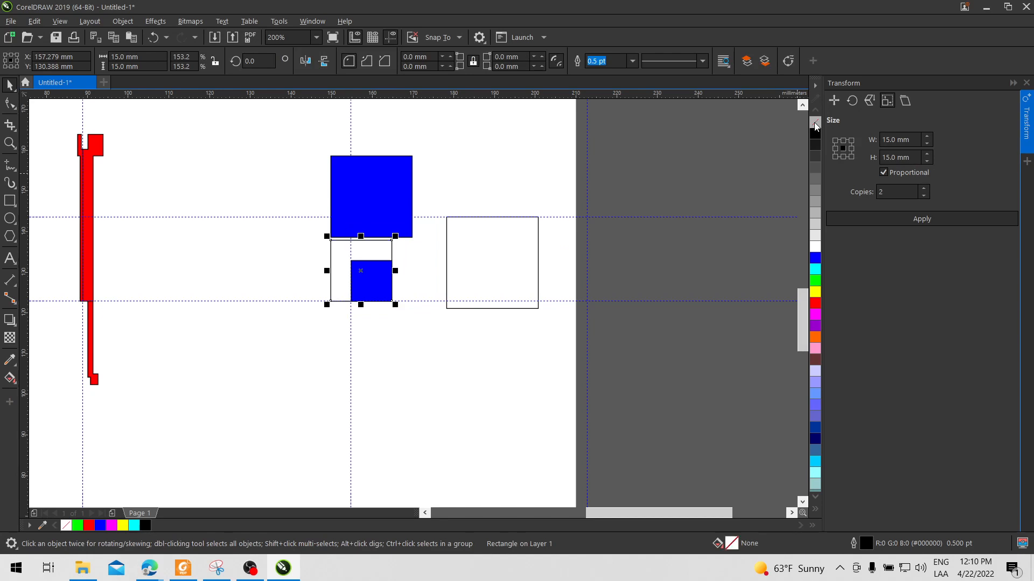
click(438, 272)
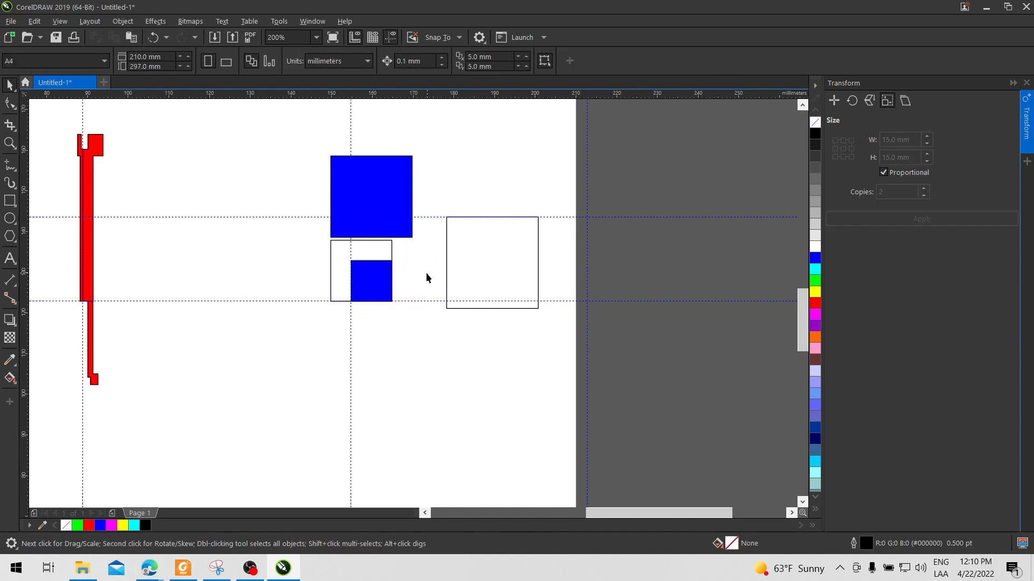
click(378, 284)
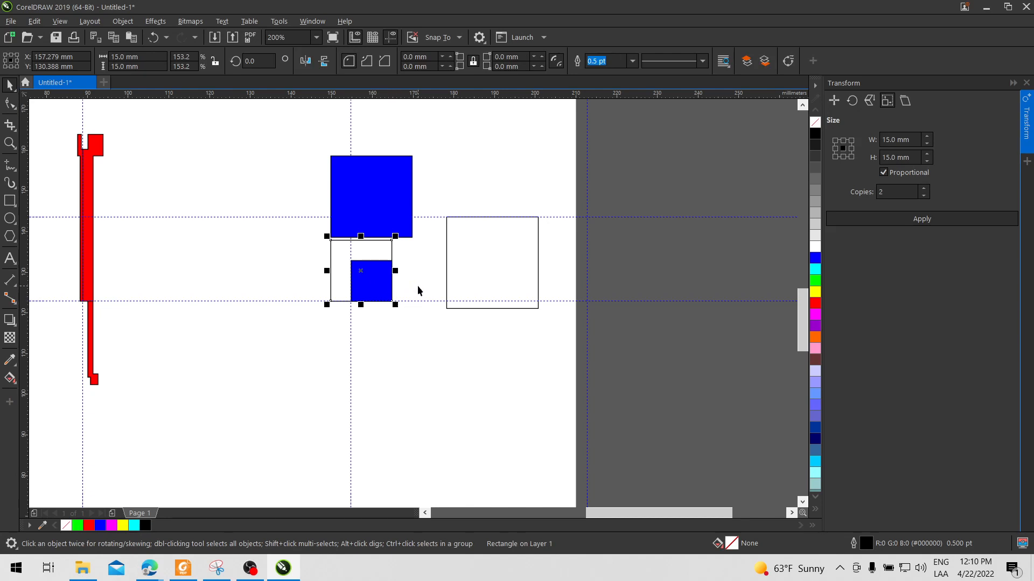
key(ctrl+z)
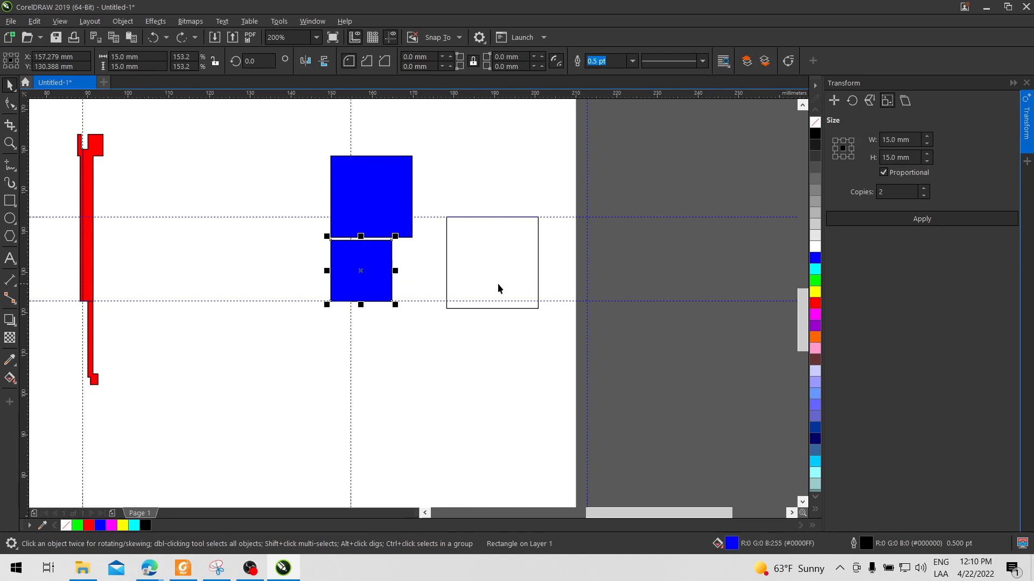
key(ctrl+z)
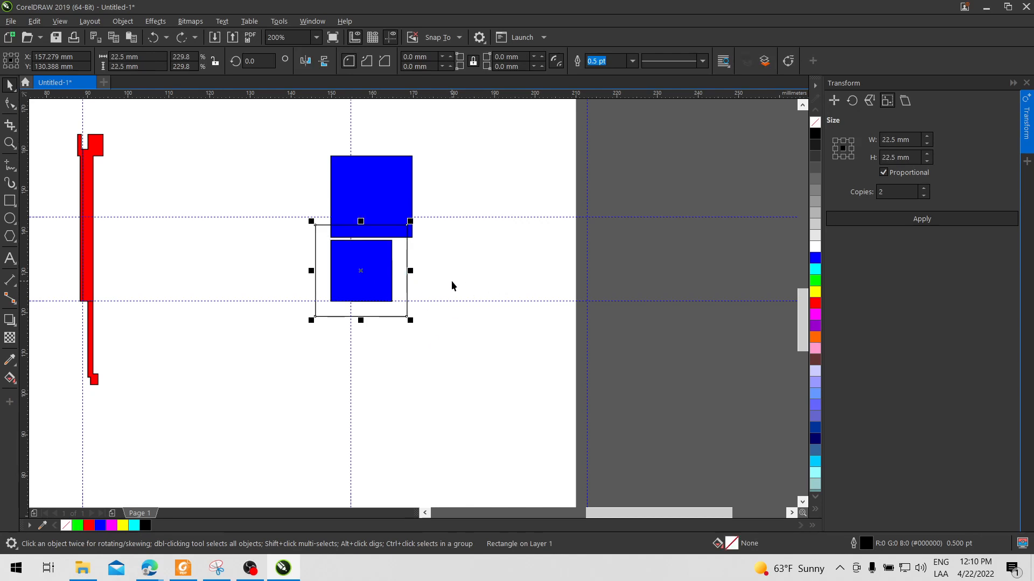
Send the largest outlined square to the back of the page.
click(401, 279)
click(401, 282)
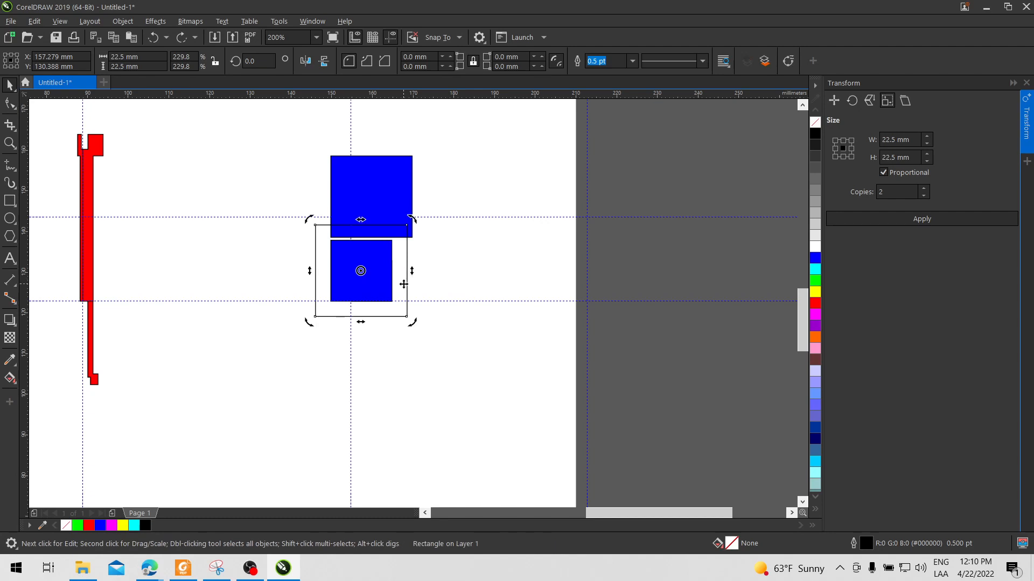
right_click(403, 283)
mouse_move(527, 289)
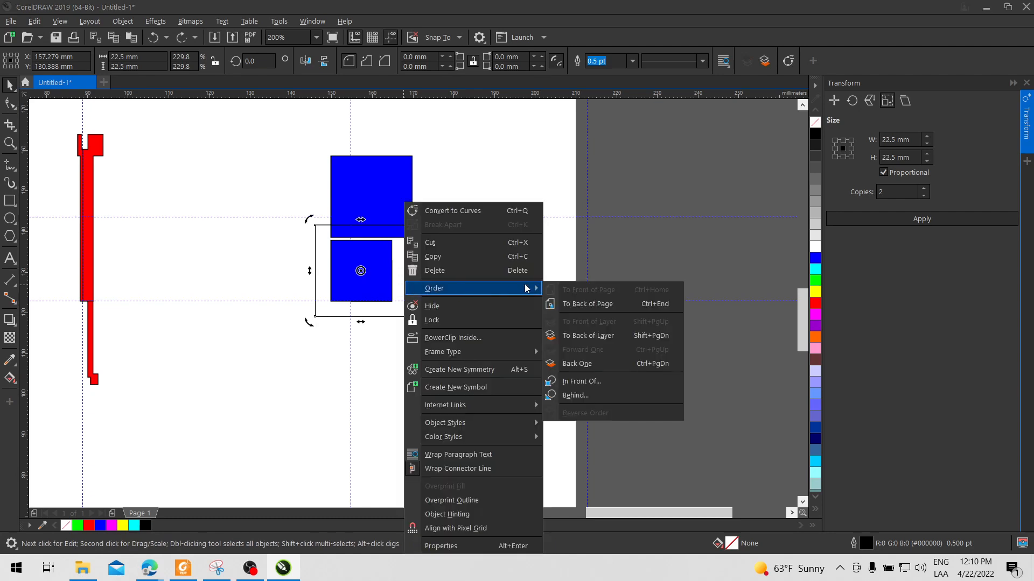
click(580, 304)
key(Escape)
Remove the fill from the 15 mm blue square so only its outline remains.
click(390, 293)
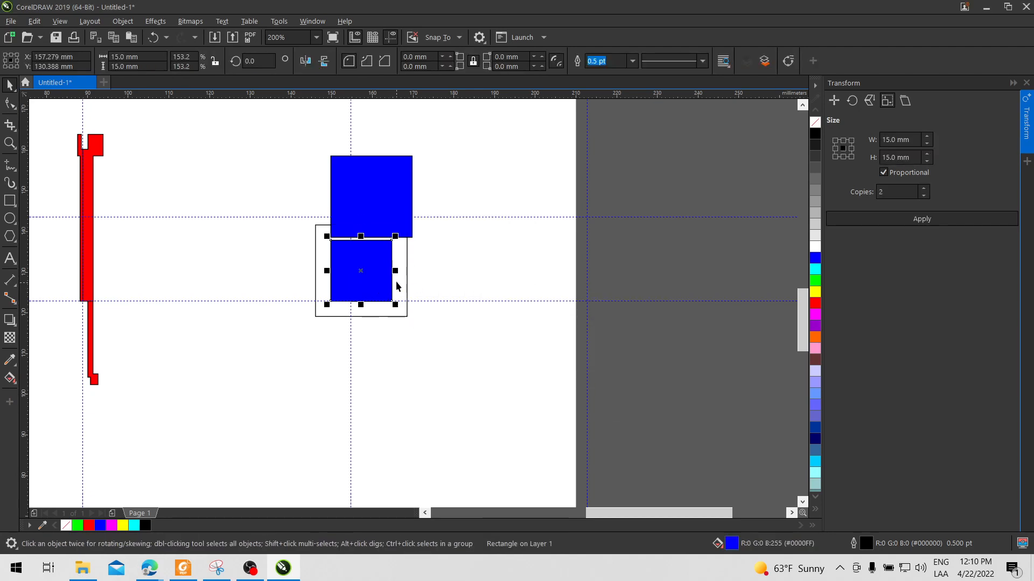
click(817, 122)
key(Escape)
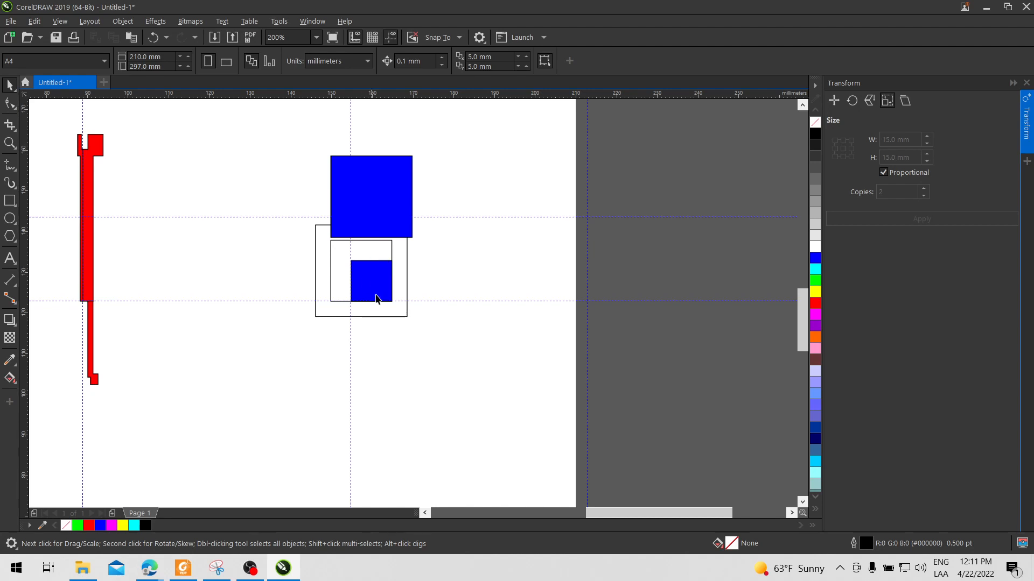
Move the unfilled 15 mm square sideways out of the nested squares, to about X 179.5 mm.
click(407, 251)
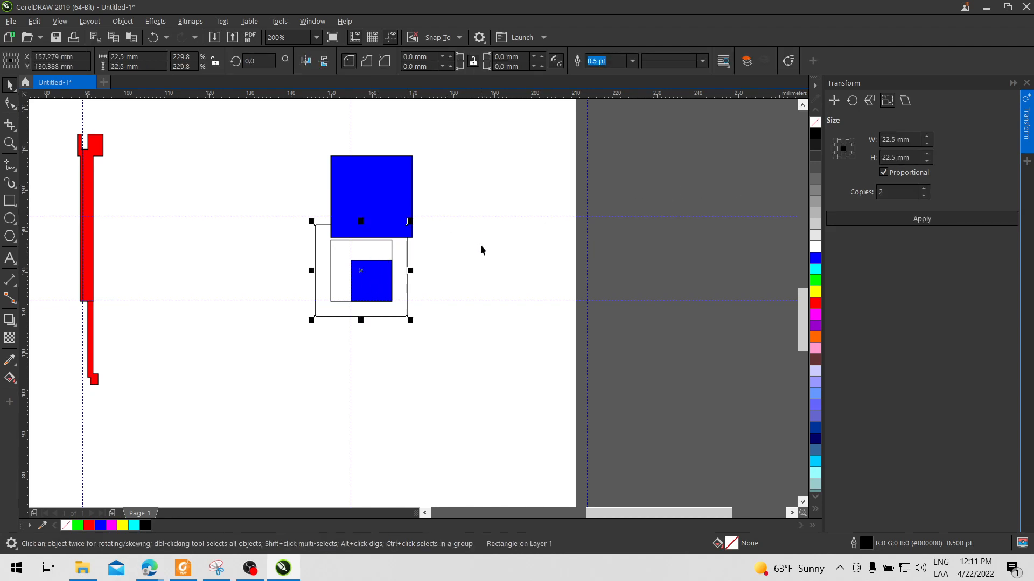
click(506, 248)
click(369, 272)
click(482, 253)
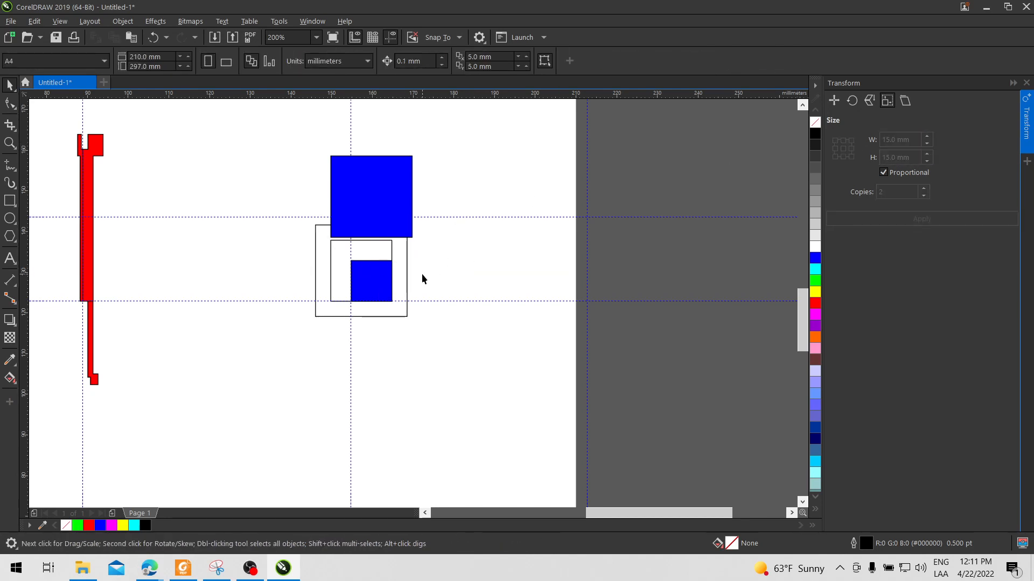
click(386, 285)
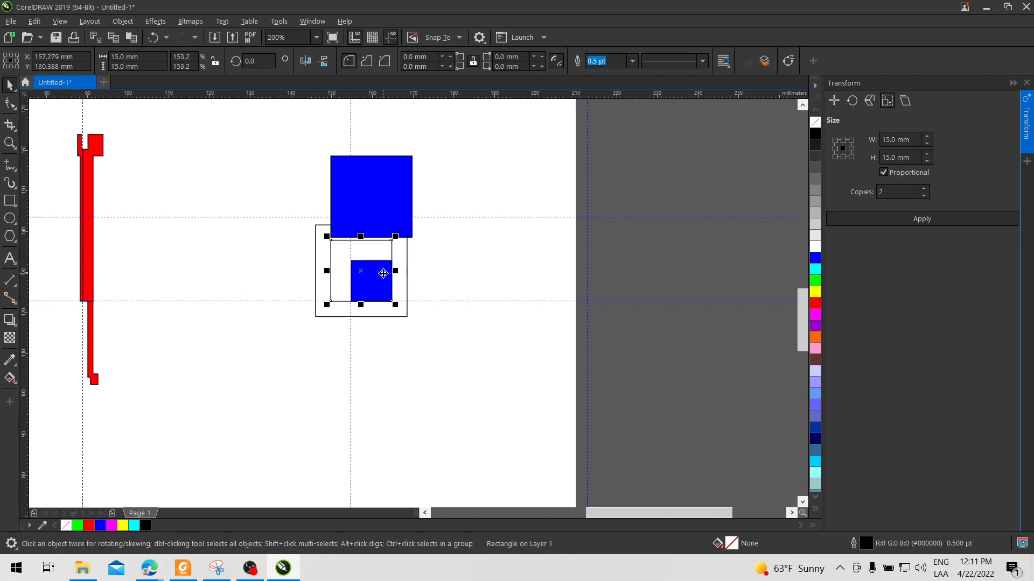
click(499, 253)
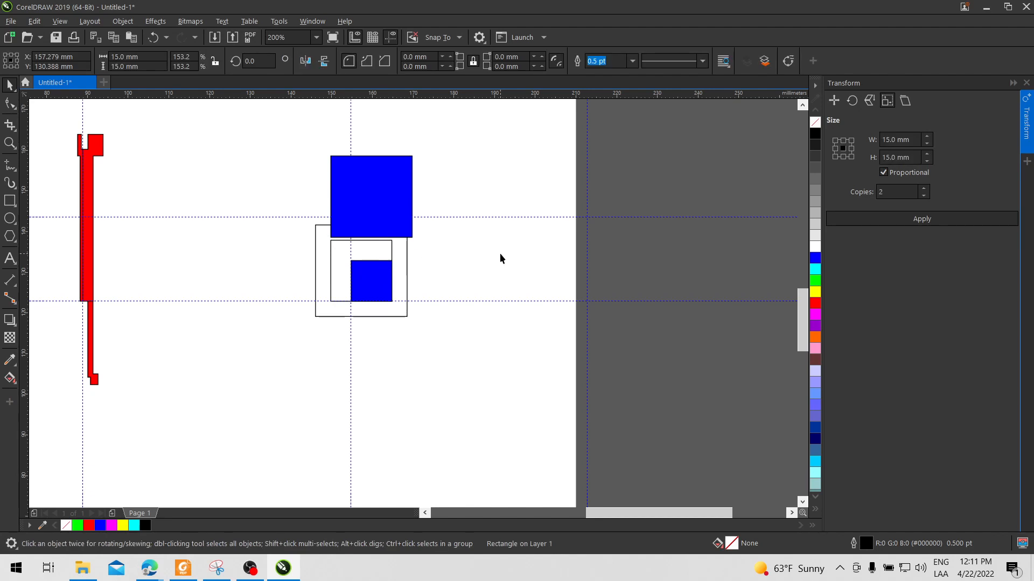
click(381, 297)
click(411, 266)
drag(379, 256, 470, 256)
Compare the widths and heights of the small blue square and its two outlined proportional copies.
click(366, 271)
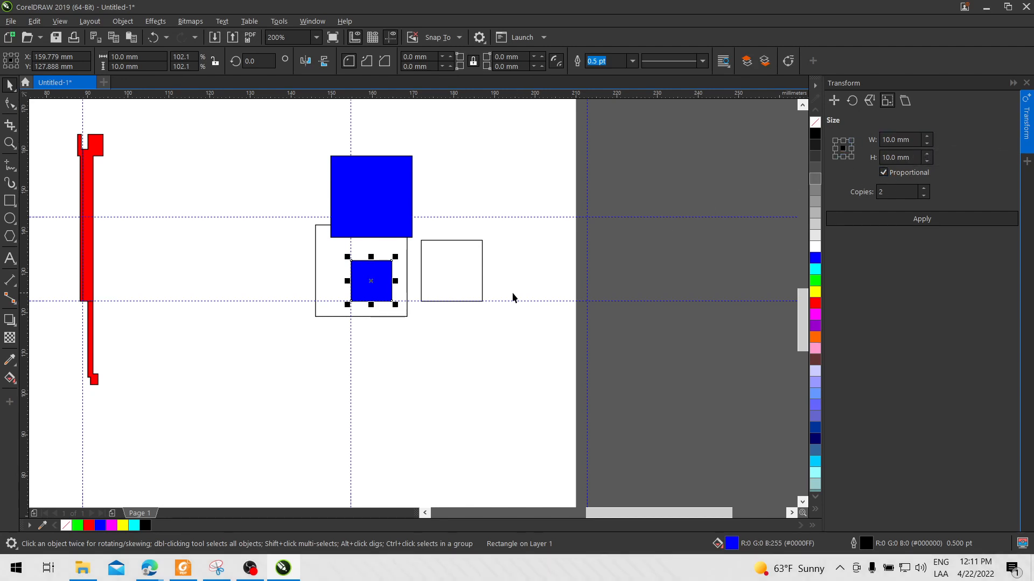
click(455, 260)
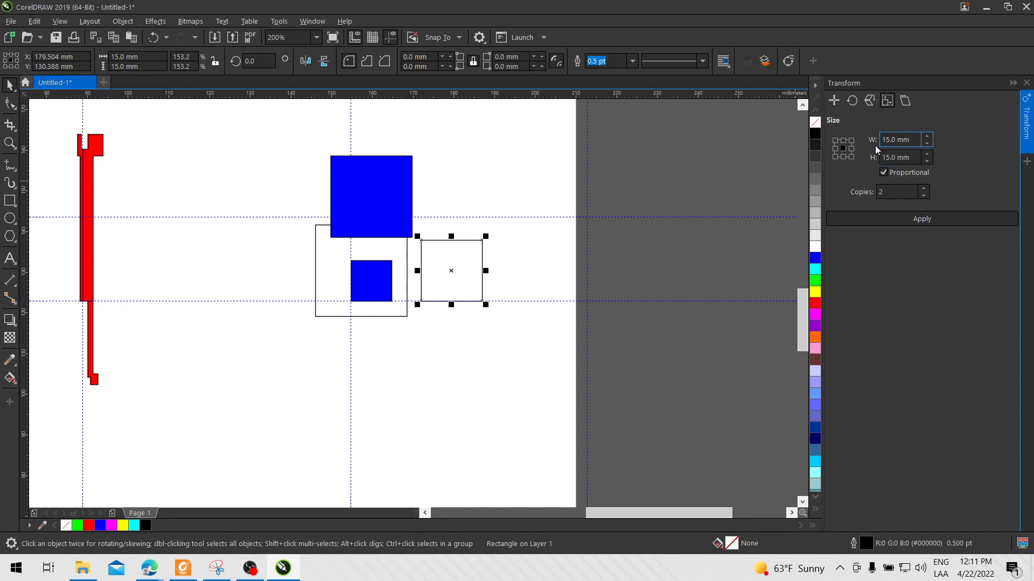
click(399, 316)
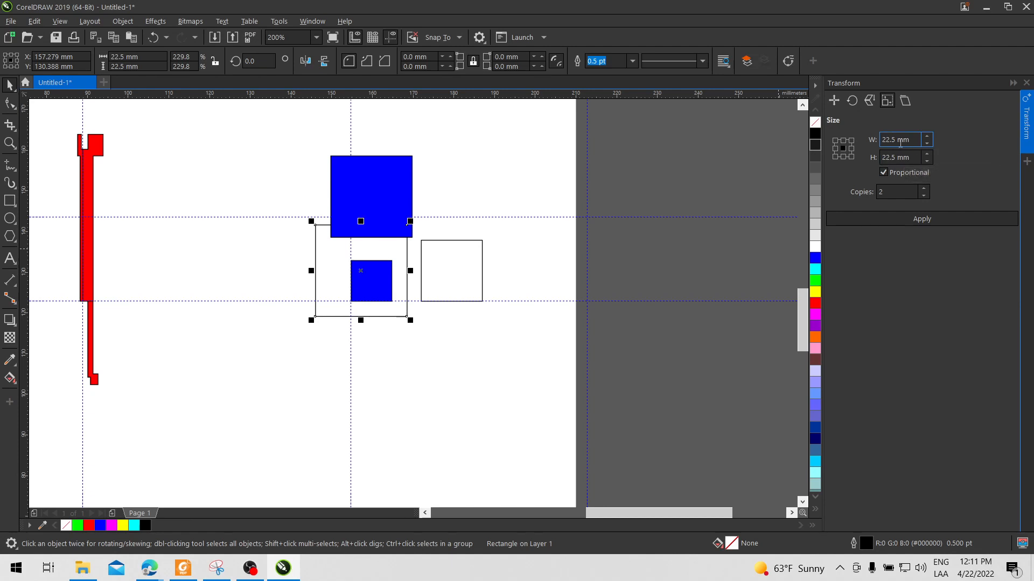
click(544, 281)
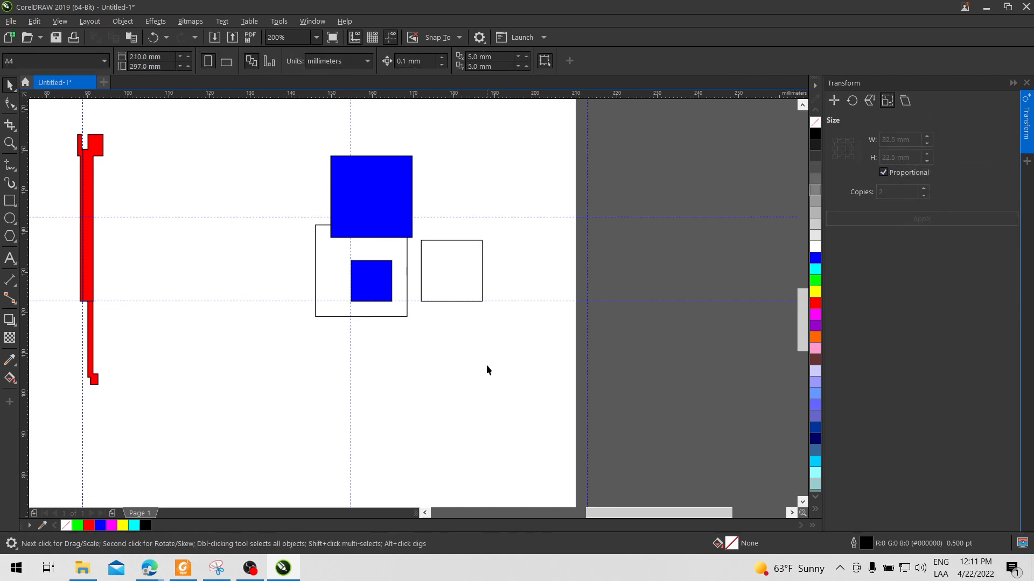
click(390, 281)
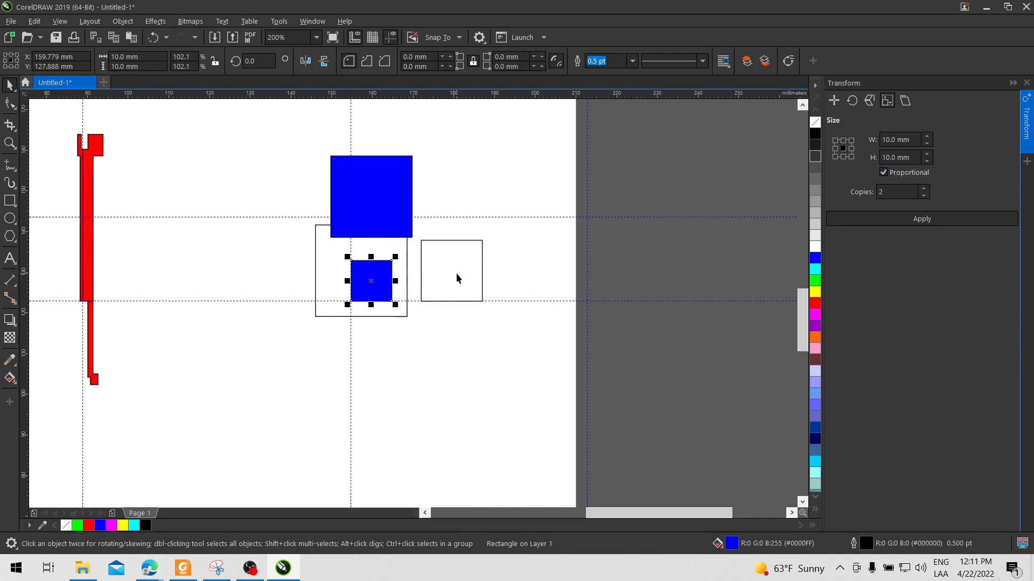
click(465, 250)
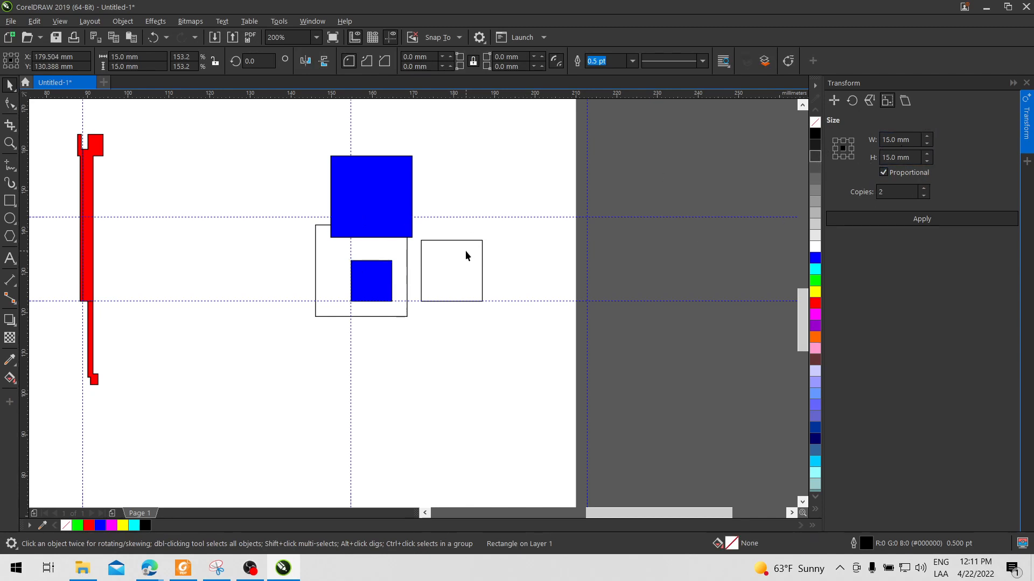
click(391, 277)
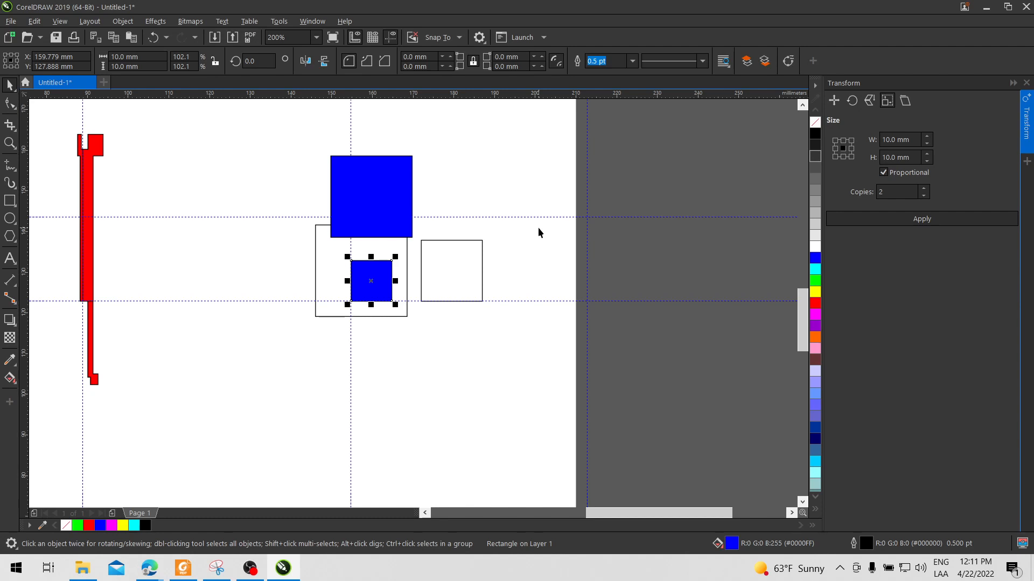
click(471, 241)
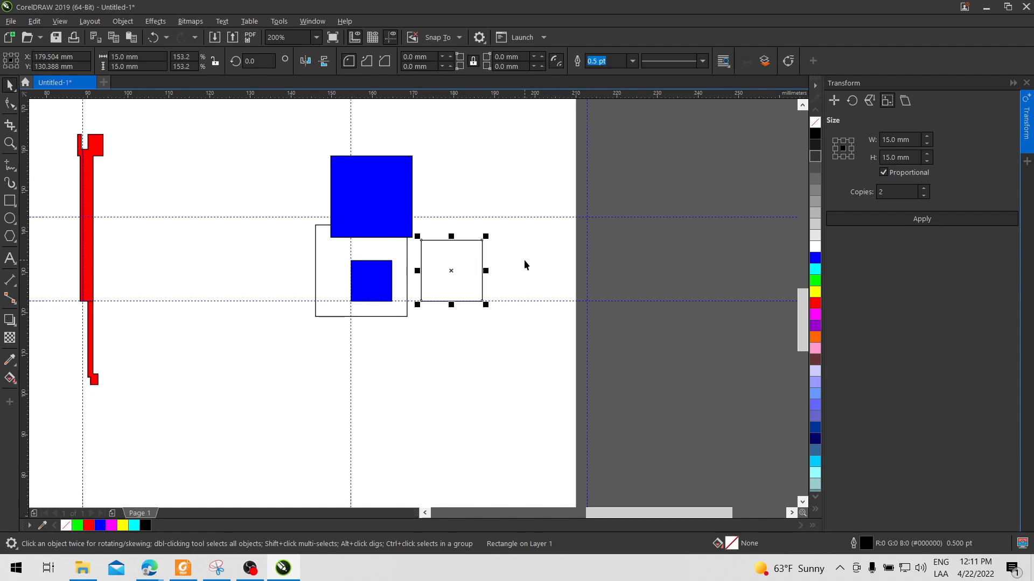
click(405, 312)
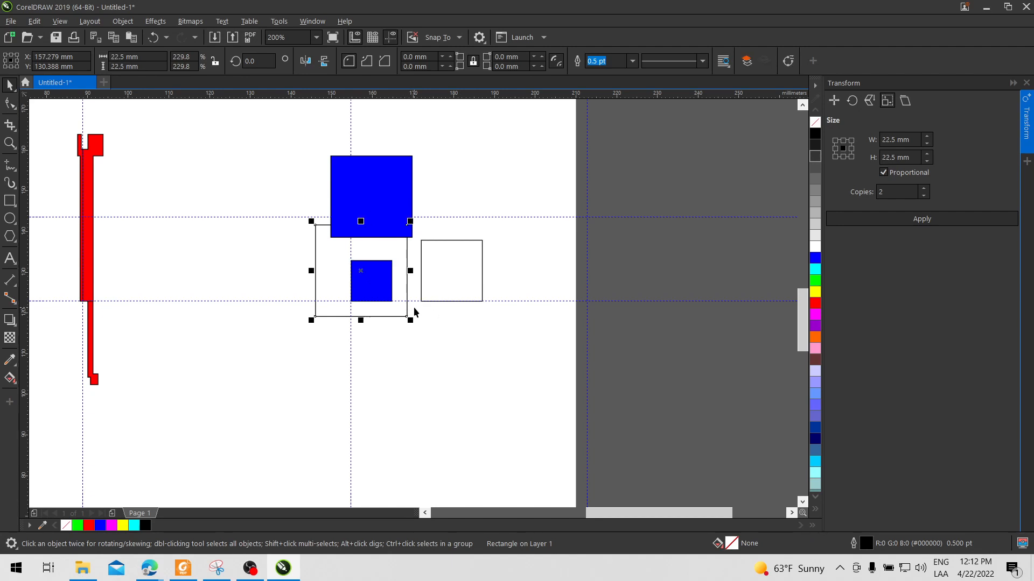
click(470, 284)
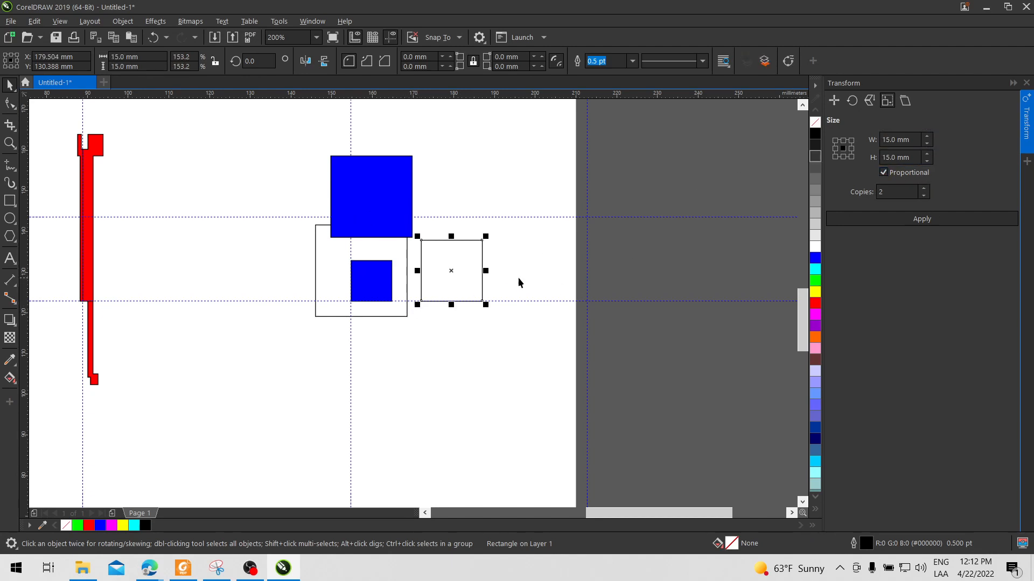
click(903, 140)
click(395, 316)
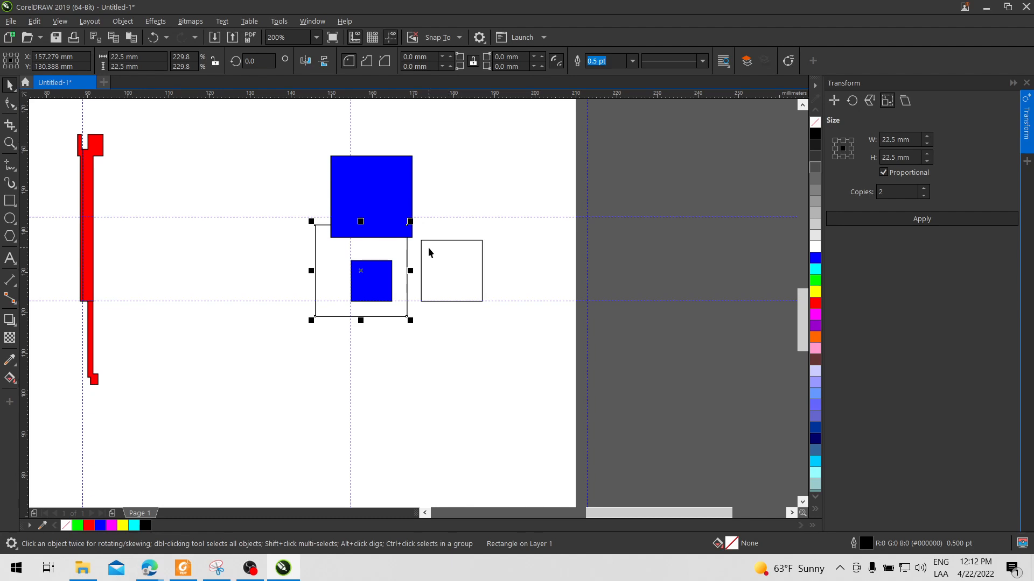
Duplicate the wide green rectangle and place the copy in the empty area below the red shape, at about X 91.9 mm, Y 68.4 mm.
drag(188, 179, 580, 210)
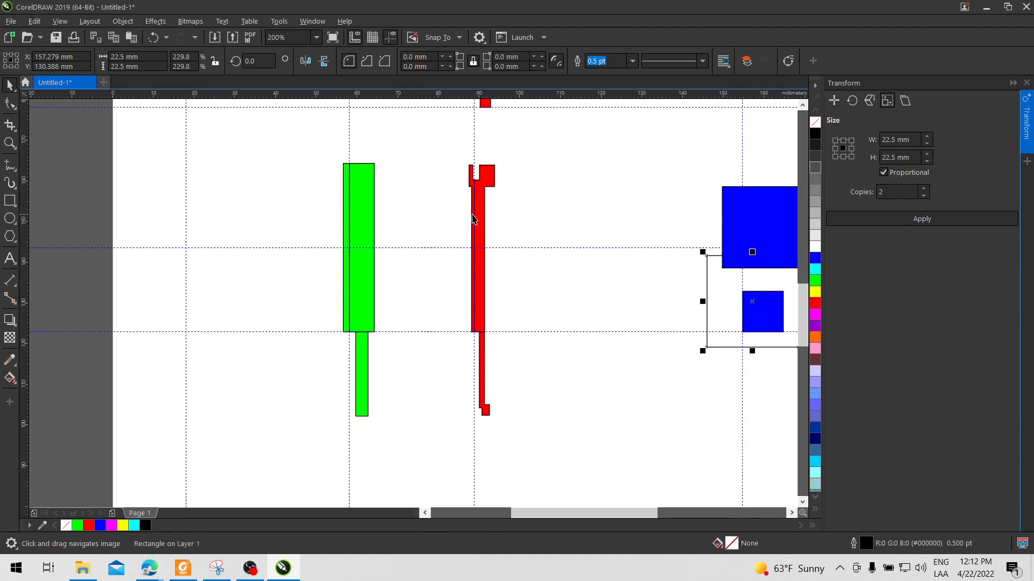
click(360, 230)
scroll(390, 263, down, 2)
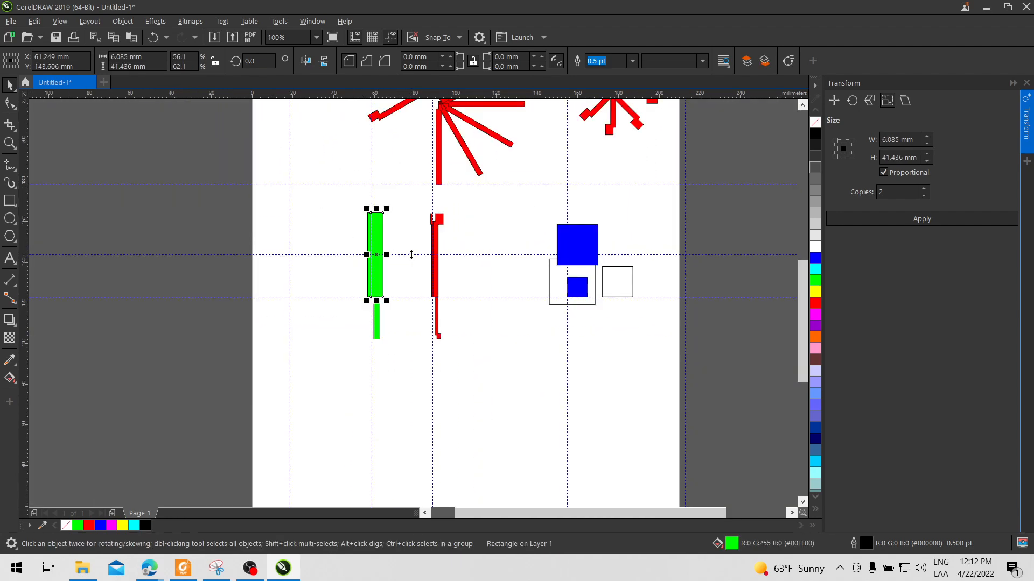
key(ctrl+d)
drag(386, 226, 438, 391)
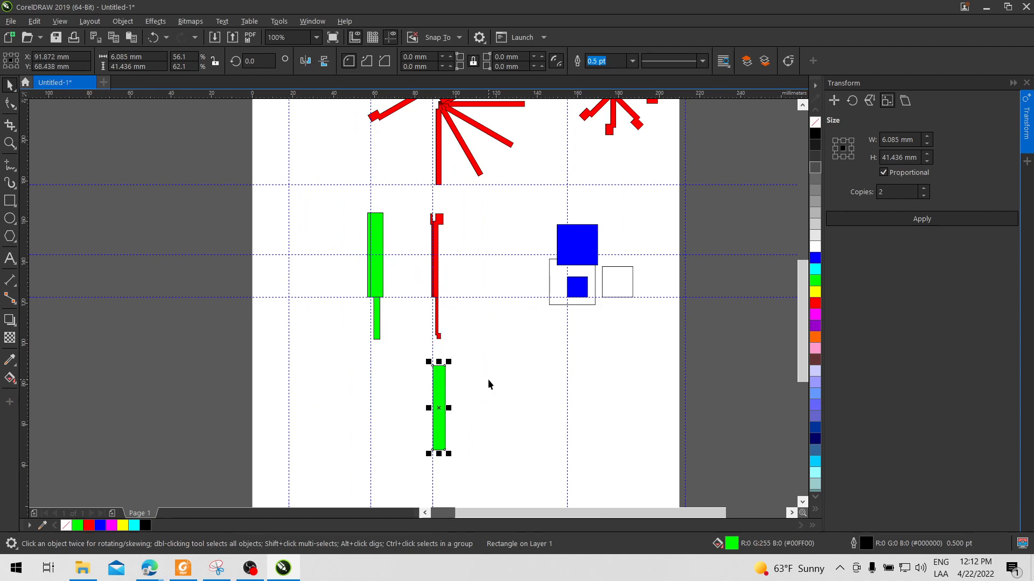
scroll(489, 377, up, 2)
drag(490, 386, 479, 240)
scroll(451, 286, up, 2)
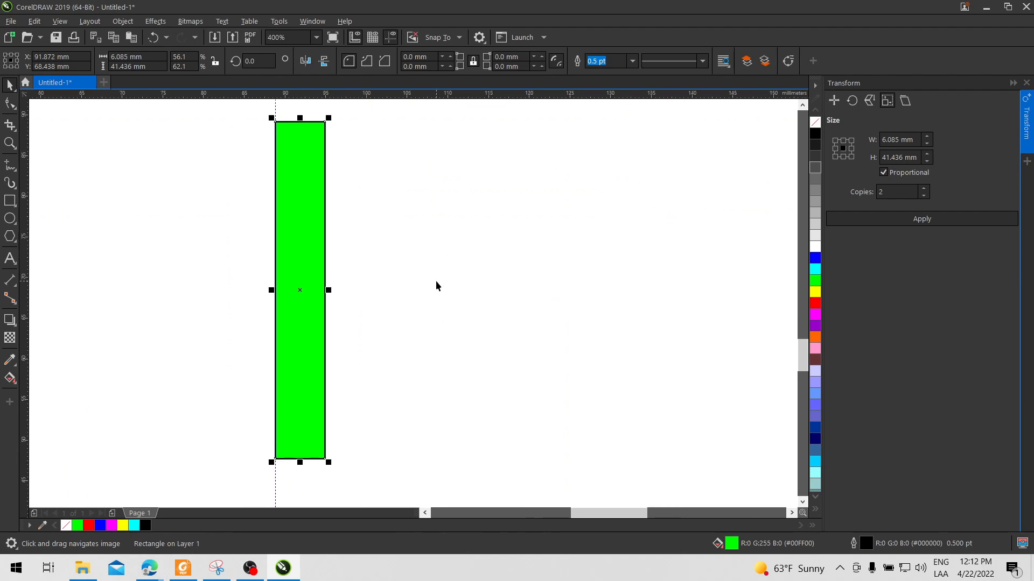
Choose the Skew transformation and consult the transformation diagram and first logo steps in the Foxit Reader PDF.
drag(435, 280, 566, 276)
scroll(554, 277, down, 2)
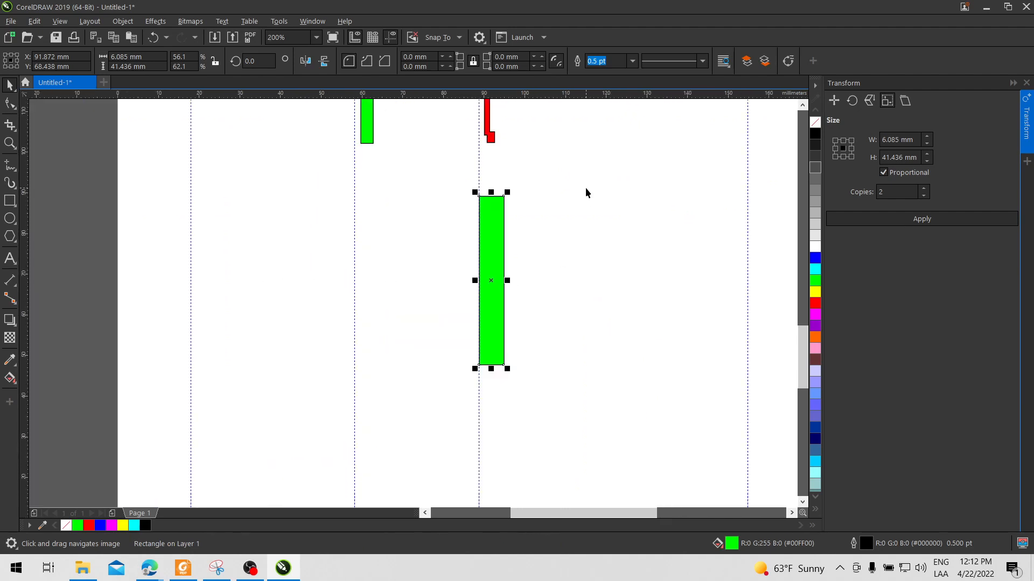
click(905, 101)
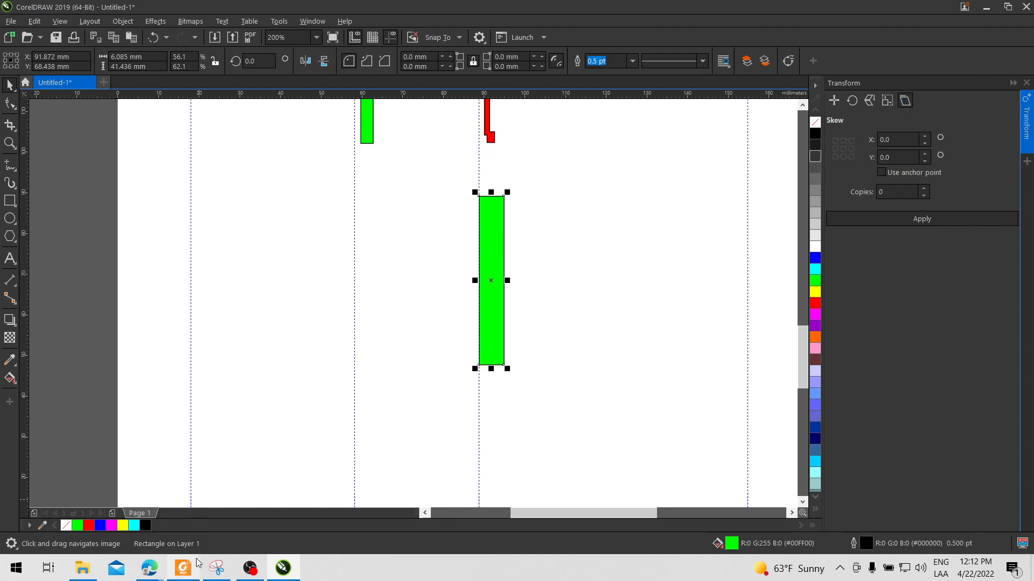
click(183, 568)
middle_click(443, 97)
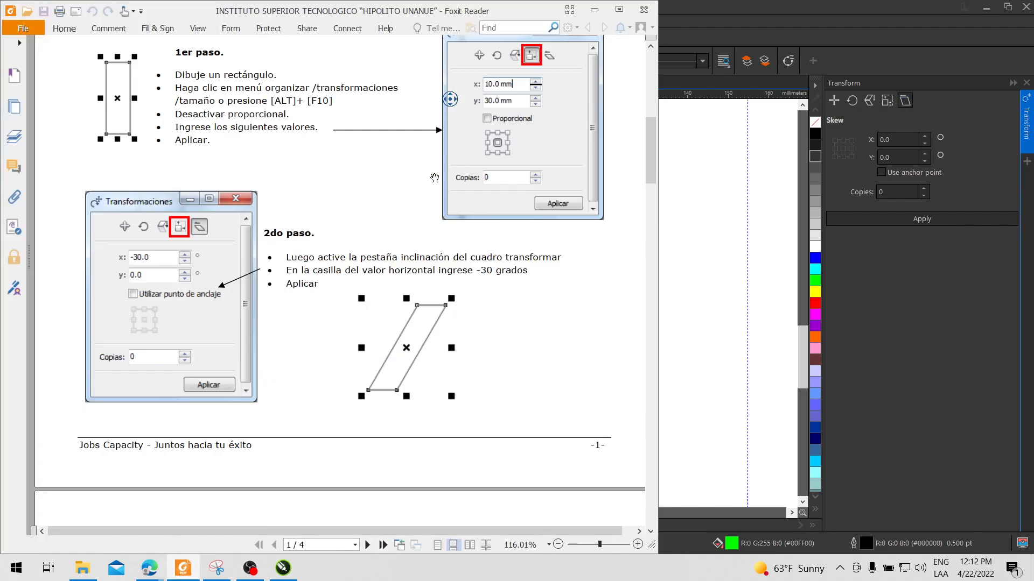
middle_click(450, 167)
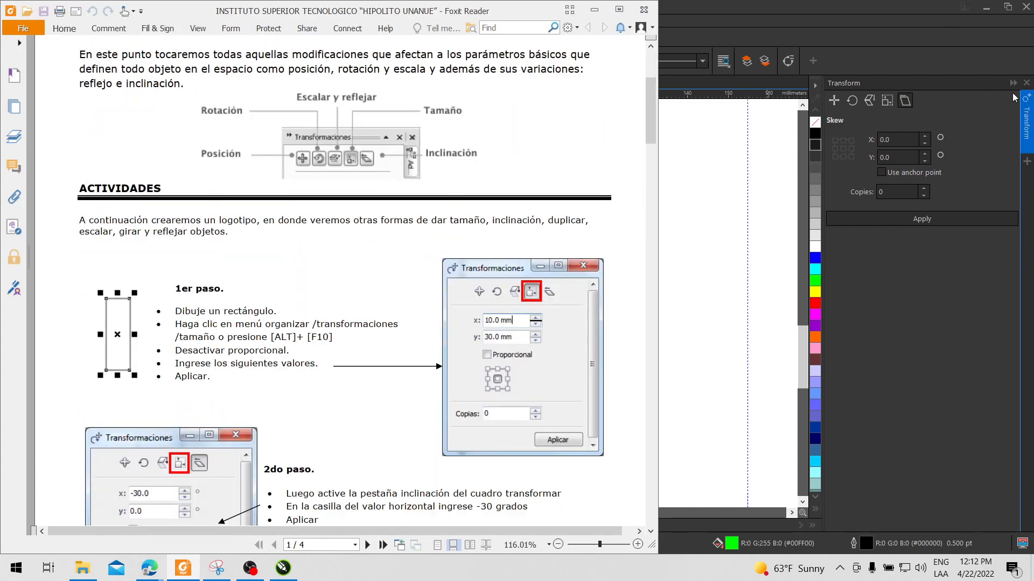
click(916, 103)
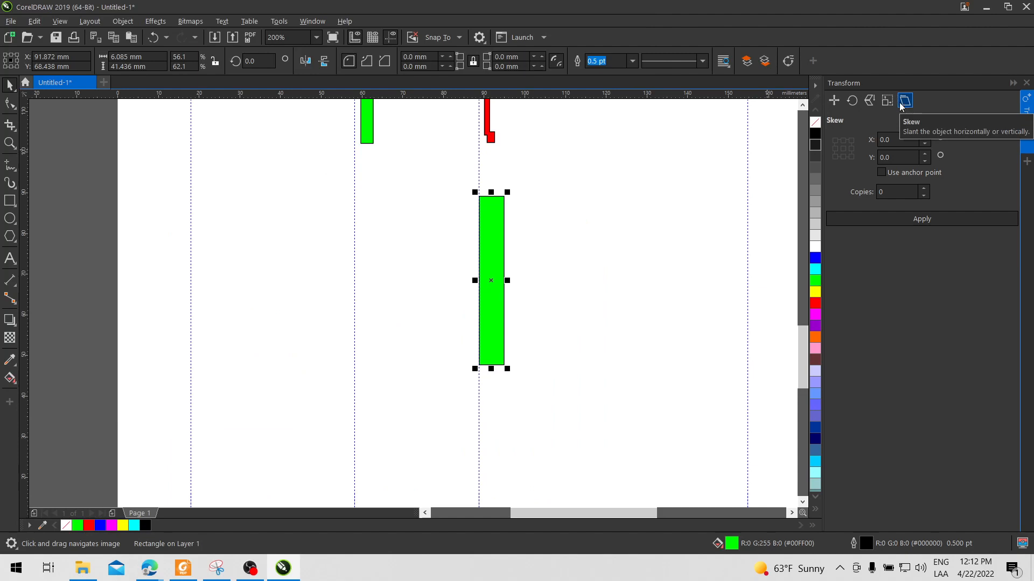
Skew the copied green rectangle below the red shape by 45° horizontally with 0 copies, and undo that skew.
click(603, 241)
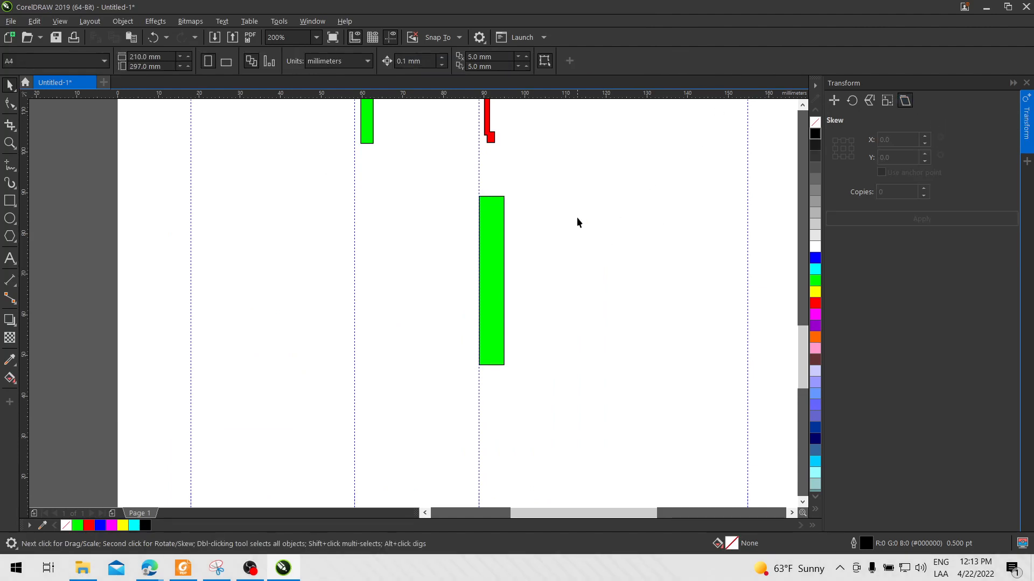
click(490, 253)
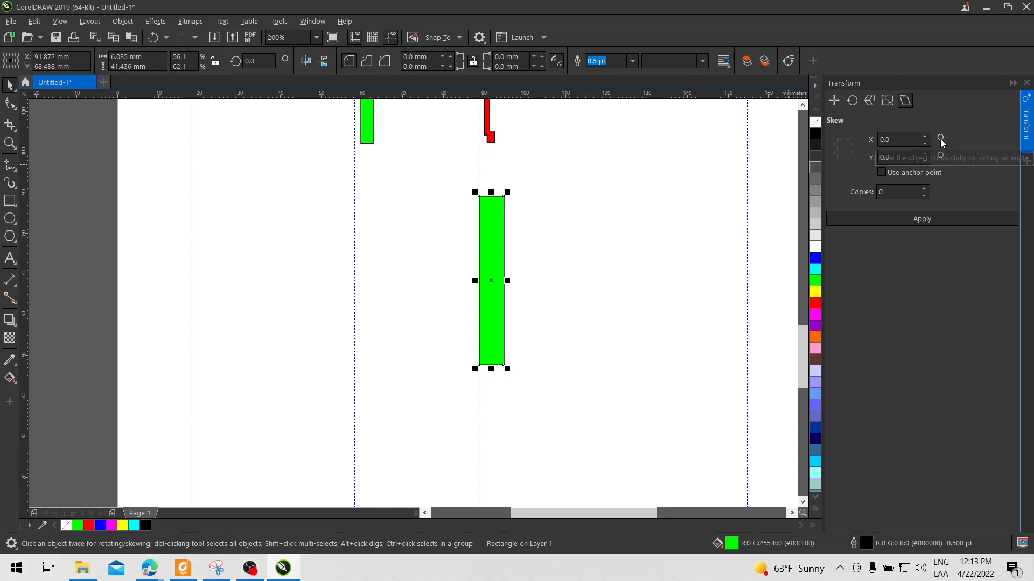
drag(910, 140, 883, 141)
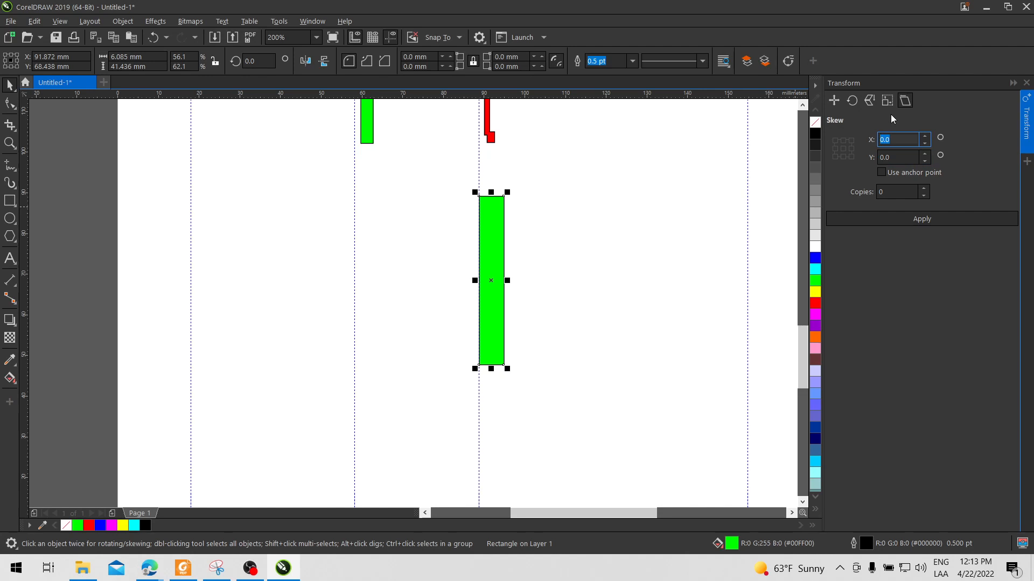
text(45)
click(916, 218)
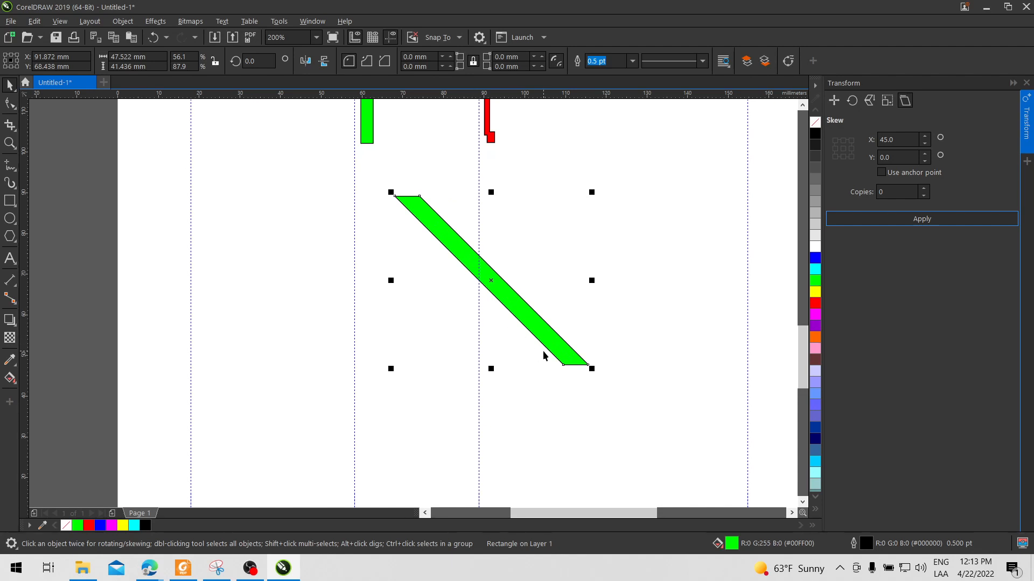
key(ctrl+z)
Move the copied green rectangle slightly sideways onto the vertical guideline, at about X 88.8 mm.
drag(487, 278, 479, 280)
click(529, 251)
click(488, 230)
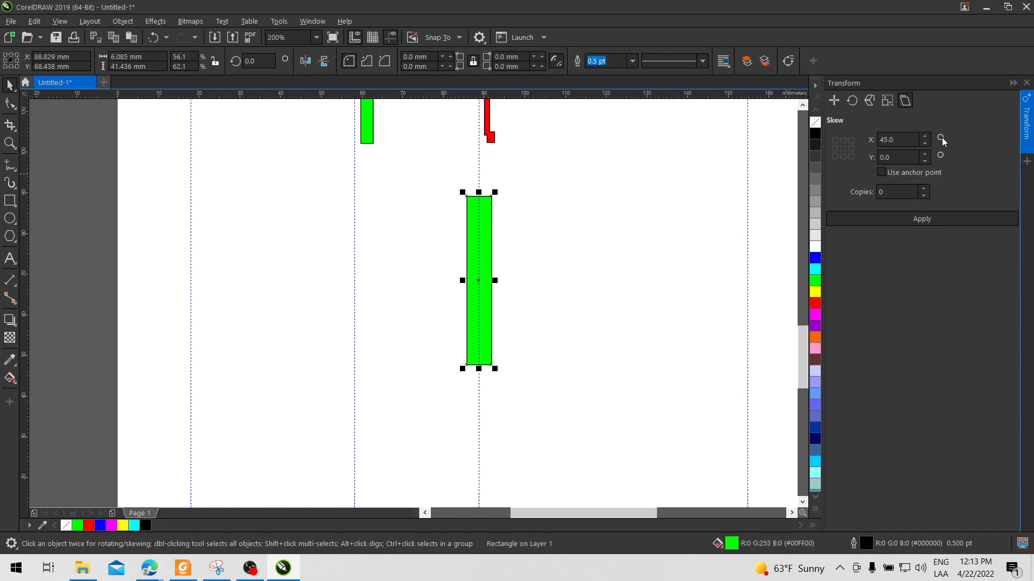
Skew the green rectangle on the guideline vertically by 45°, with the horizontal skew angle set to 0.
double_click(882, 139)
text(0)
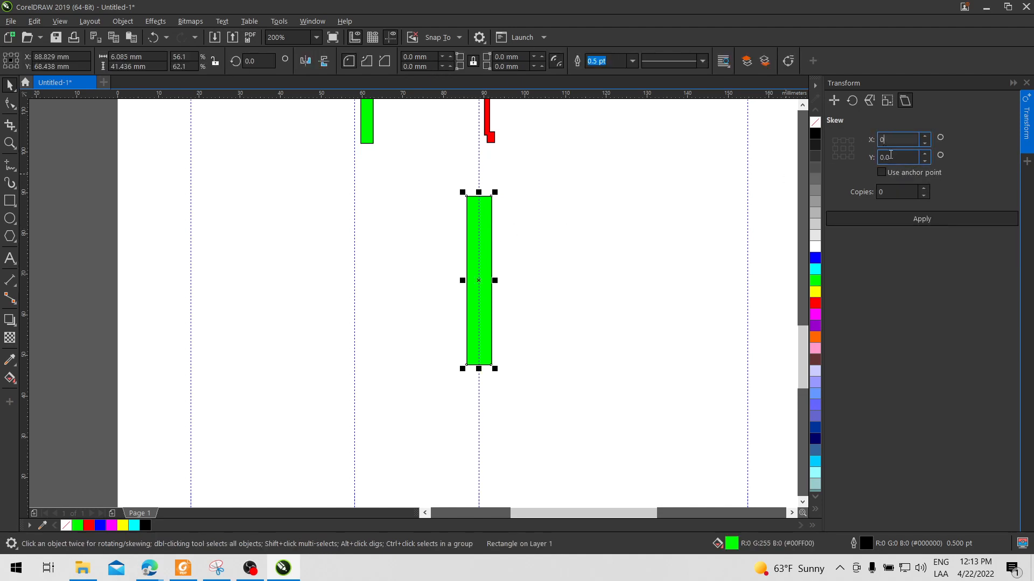
drag(896, 156, 873, 158)
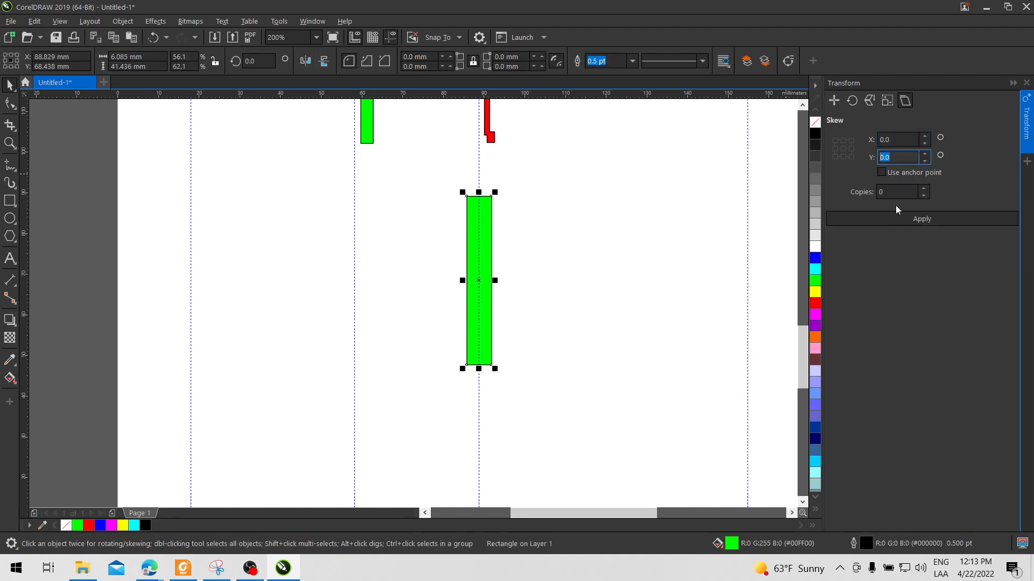
text(45)
click(930, 218)
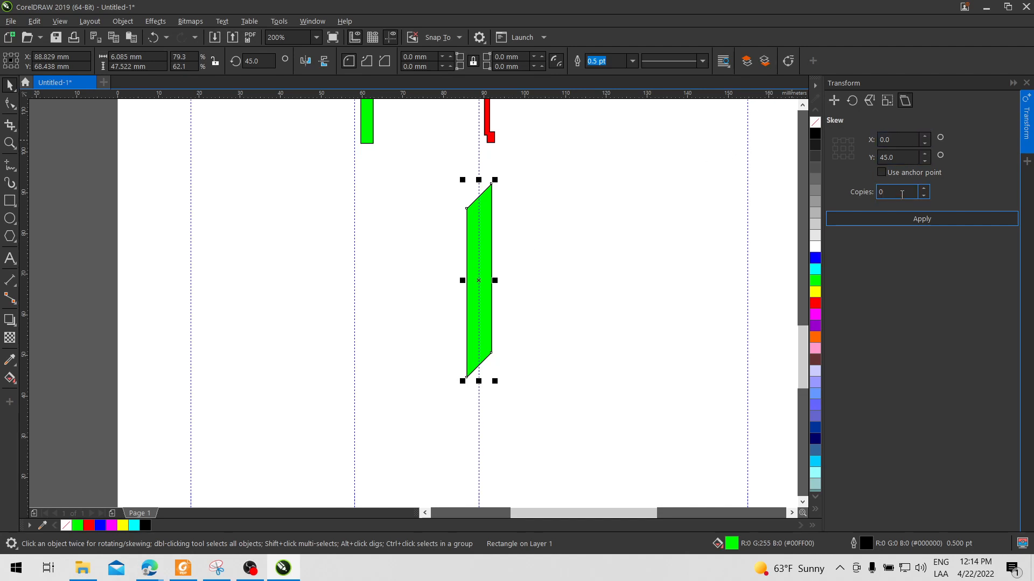
Undo the vertical skew and reapply it with 1 copy so that the original upright rectangle is kept.
key(ctrl+z)
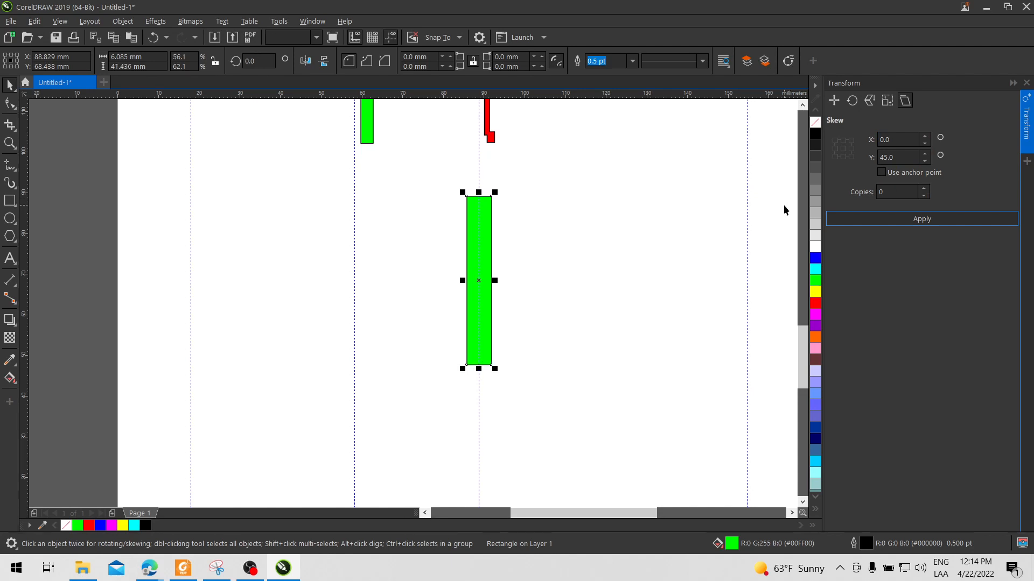
drag(901, 196, 873, 198)
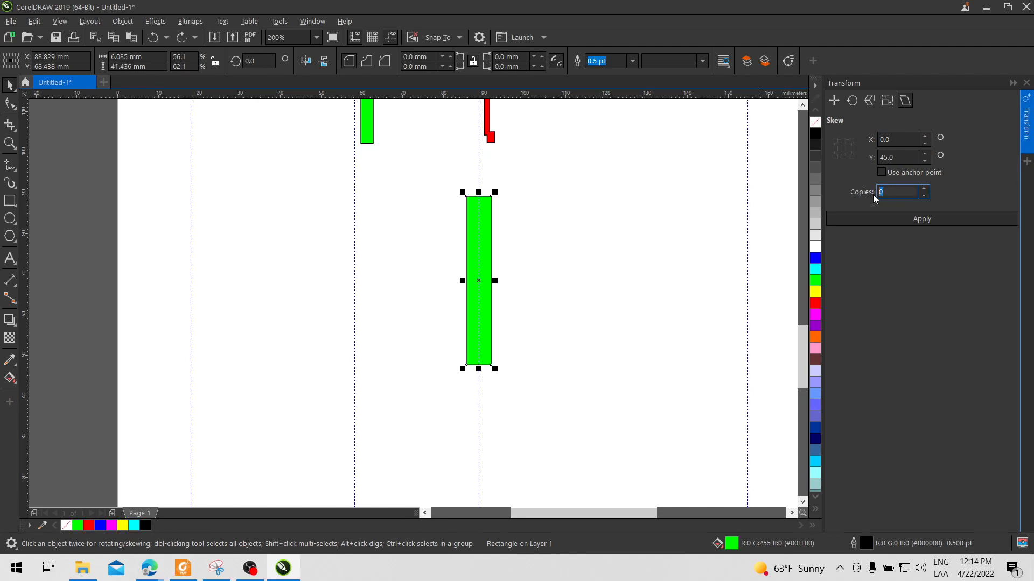
click(906, 218)
click(544, 288)
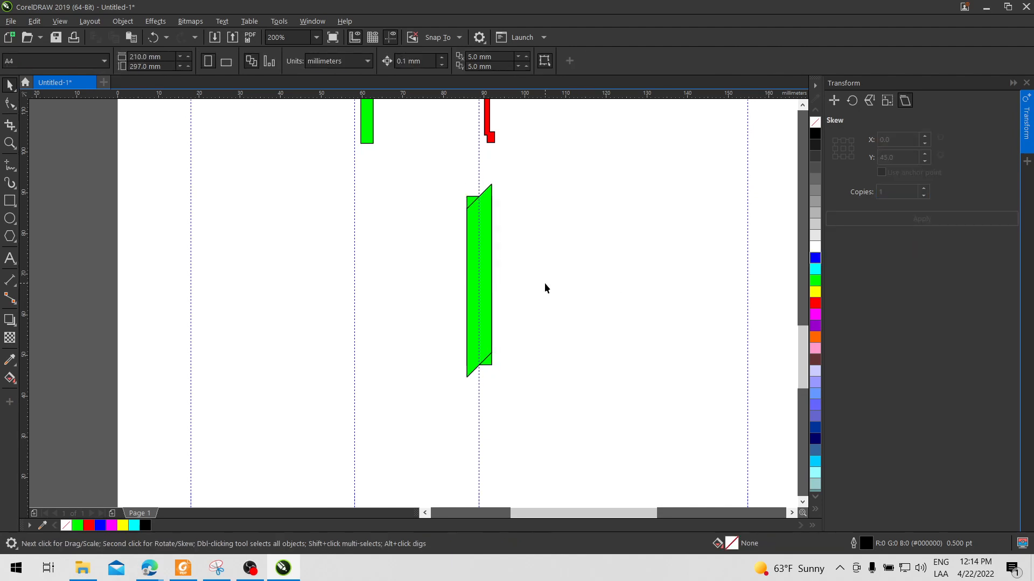
Nudge the skewed copy sideways until its straight edge meets the side of the upright green rectangle.
click(488, 262)
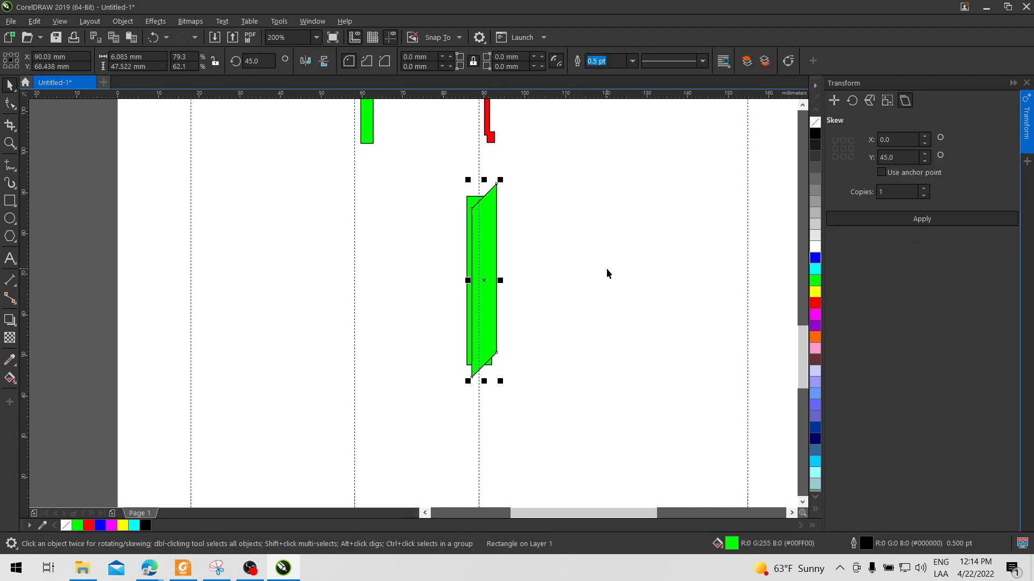
key(Right)
key(Right)
key(Right)
key(Right)
key(Right)
key(Right)
key(Right)
key(Right)
key(Right)
key(Right)
key(Right)
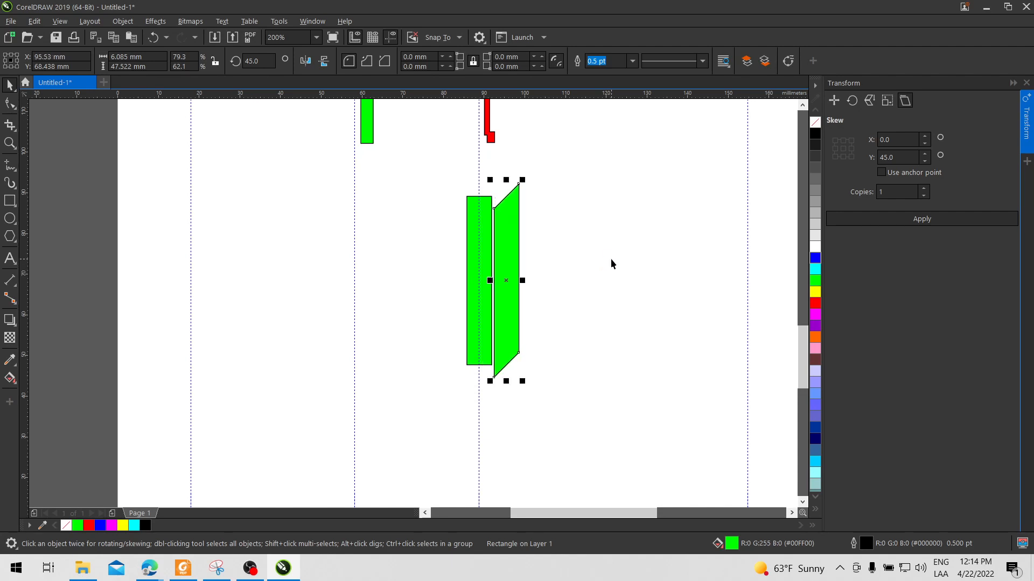
key(Left)
click(614, 250)
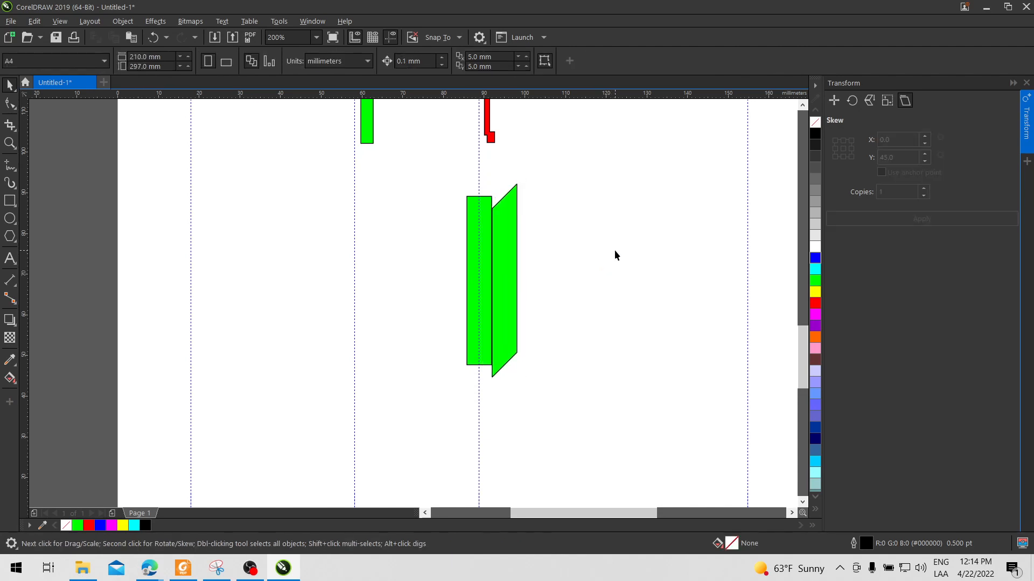
Review all the transformed practice shapes on the whole page.
scroll(612, 274, down, 2)
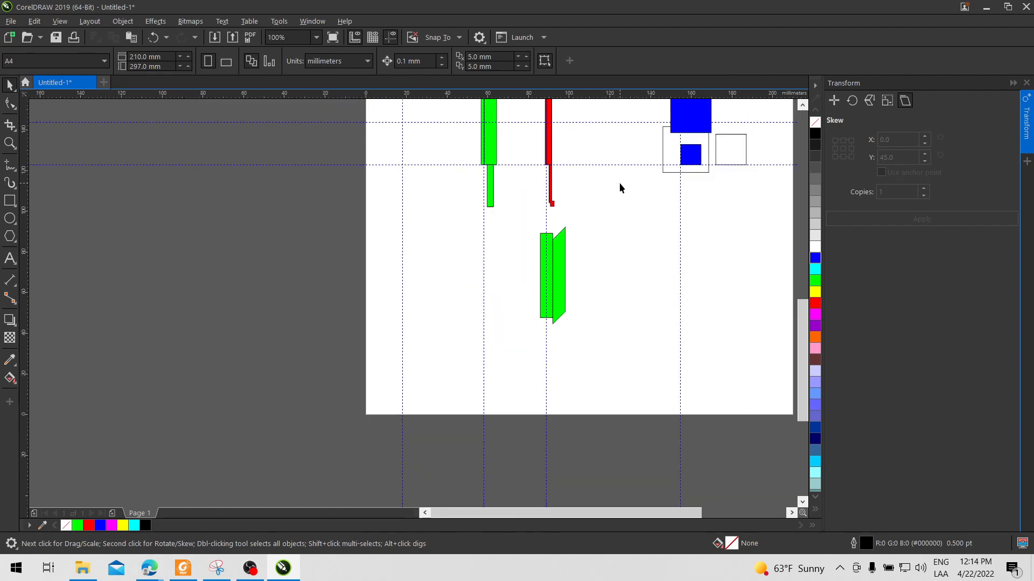
drag(620, 184, 537, 325)
scroll(515, 247, down, 2)
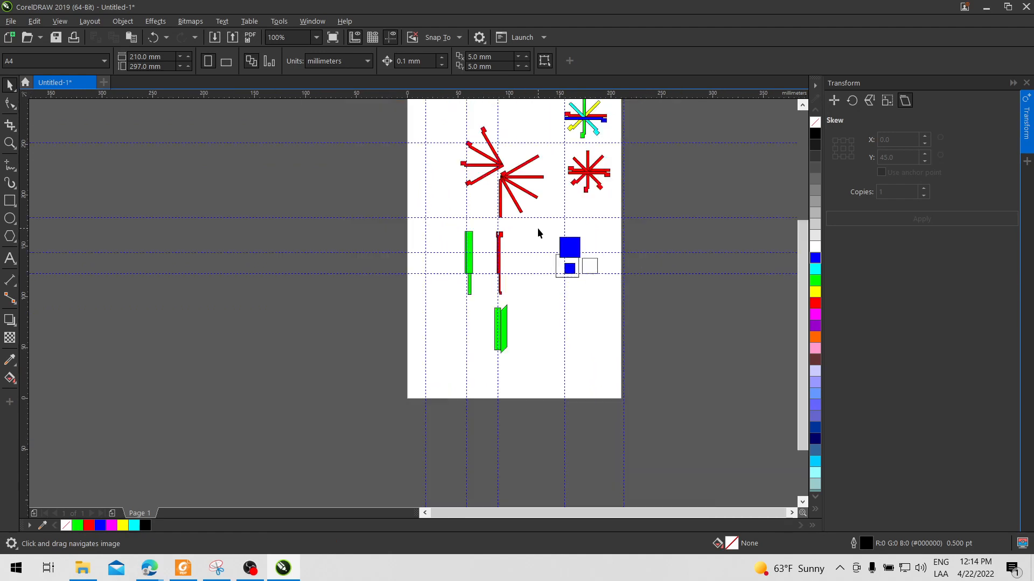
drag(556, 189, 551, 241)
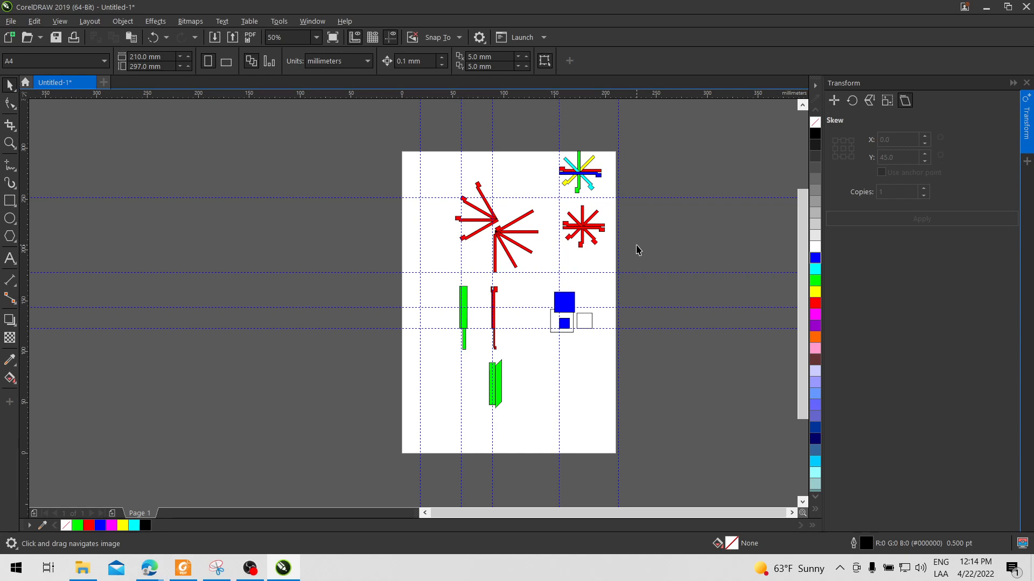
Read through the logo construction steps in the Foxit Reader PDF and examine the SISTEMAS logo of exercise 1 up close.
click(182, 566)
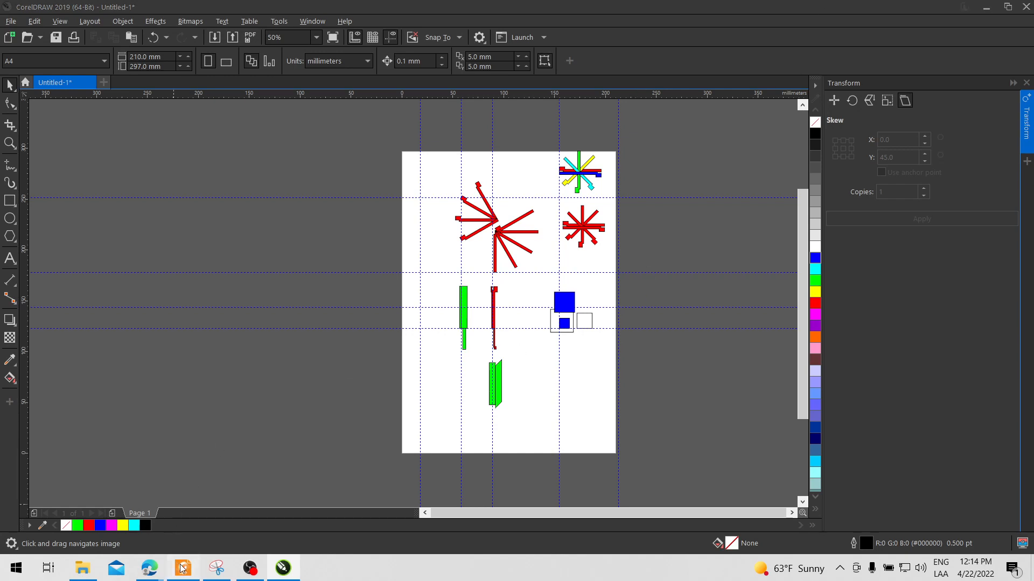
scroll(455, 273, down, 2)
scroll(455, 273, down, 13)
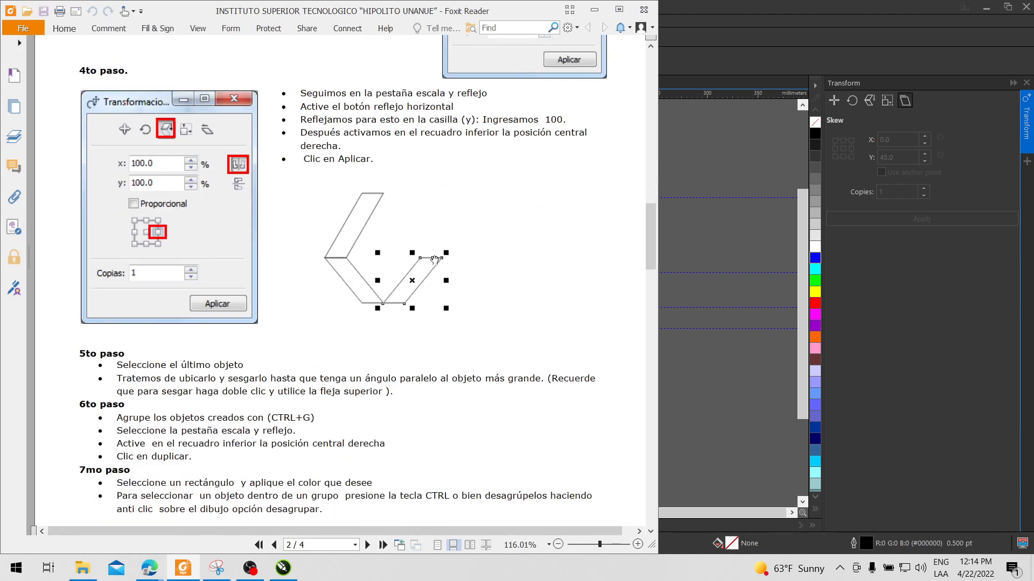
scroll(396, 293, down, 6)
scroll(400, 295, down, 3)
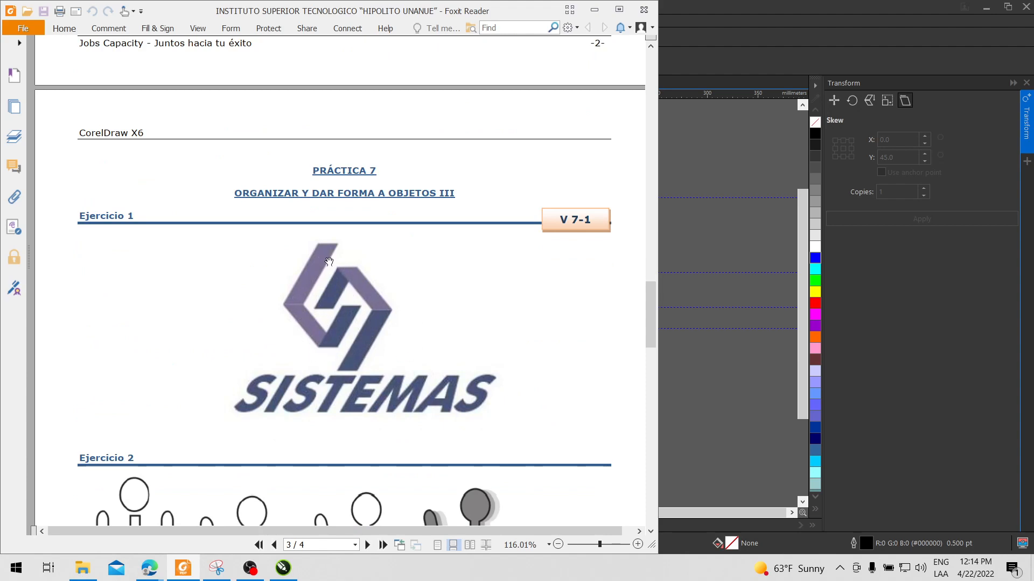
scroll(295, 334, up, 1)
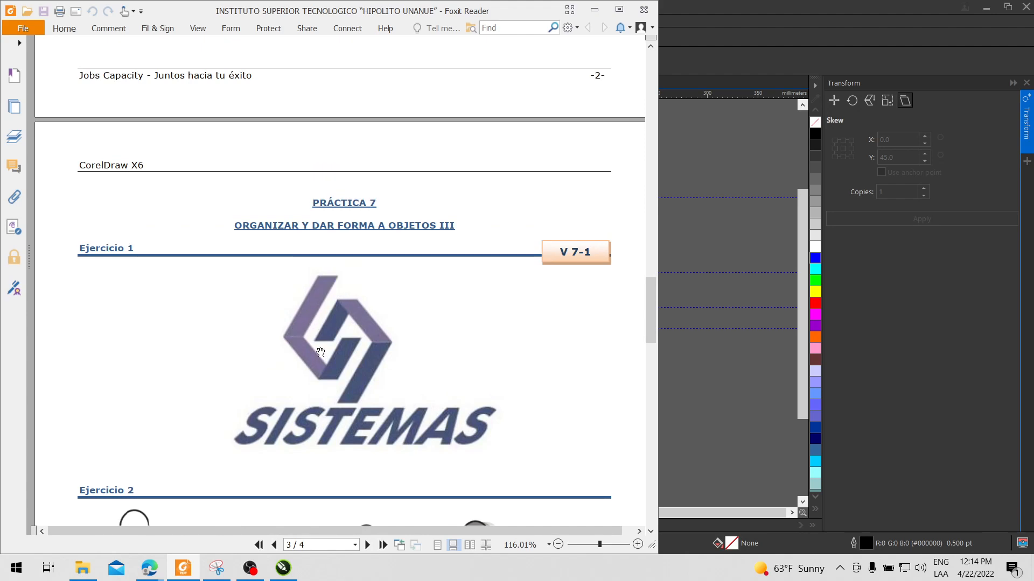
scroll(322, 352, up, 3)
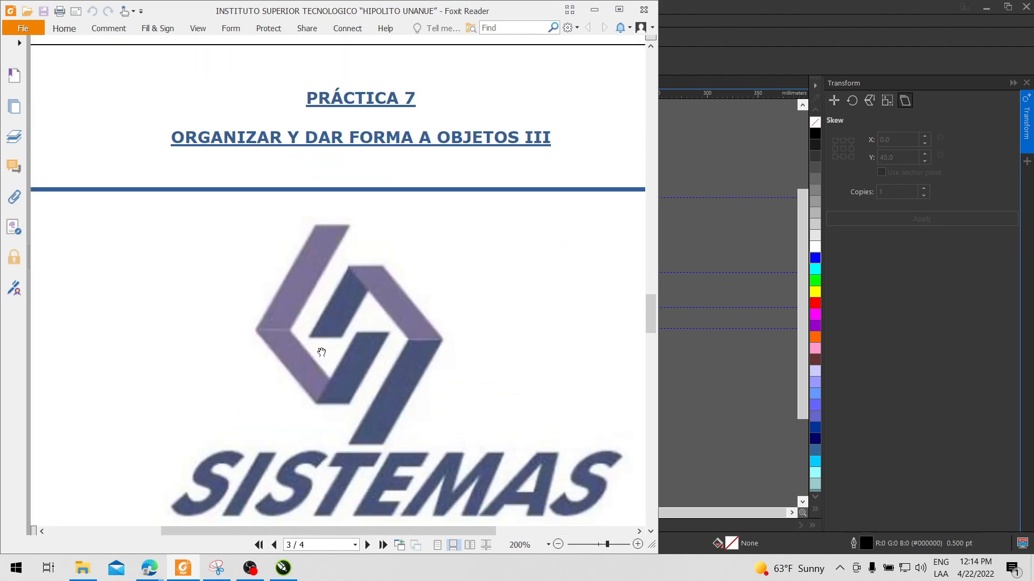
scroll(322, 352, down, 1)
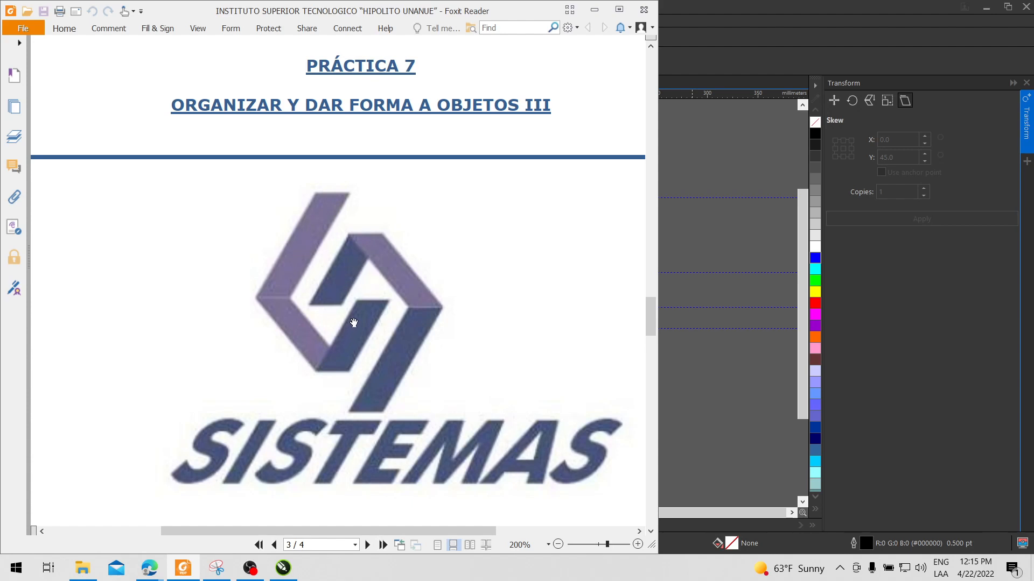
Examine PDF exercises 2 to 6: the running figure, eyes, circular rosettes, gear and orange arc.
scroll(356, 321, down, 5)
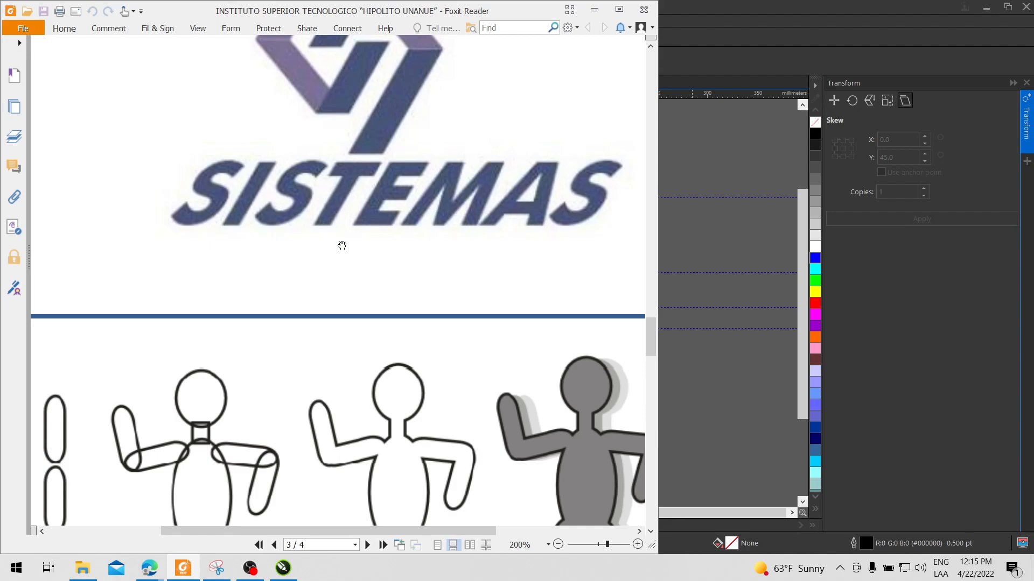
scroll(344, 256, down, 2)
middle_click(378, 301)
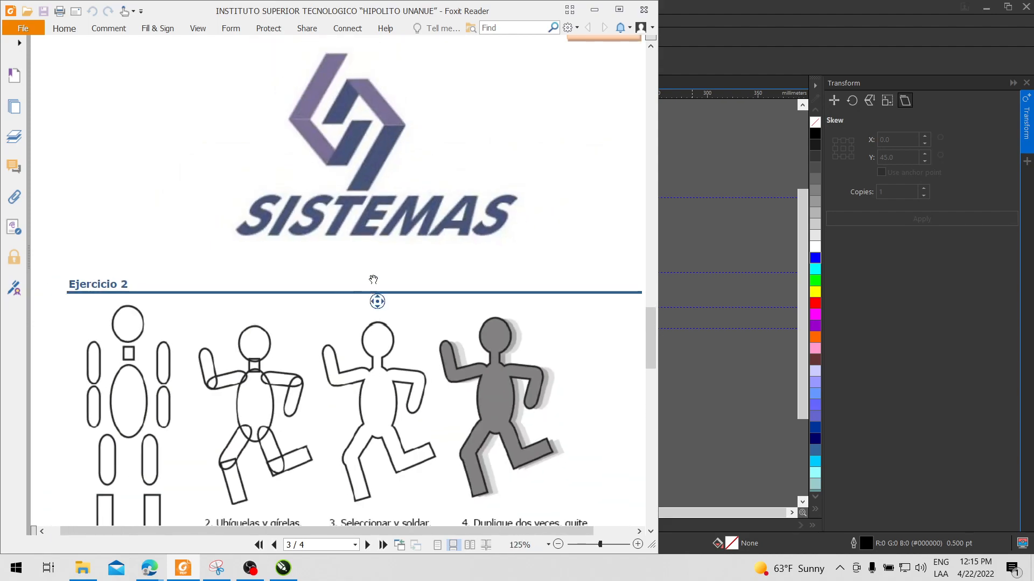
middle_click(362, 252)
scroll(409, 296, up, 11)
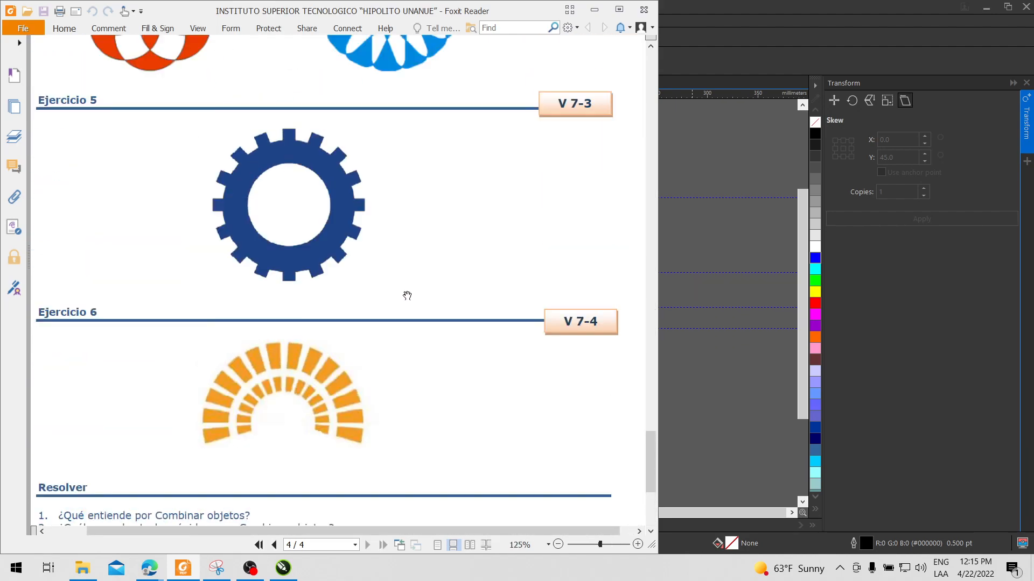
scroll(418, 321, up, 10)
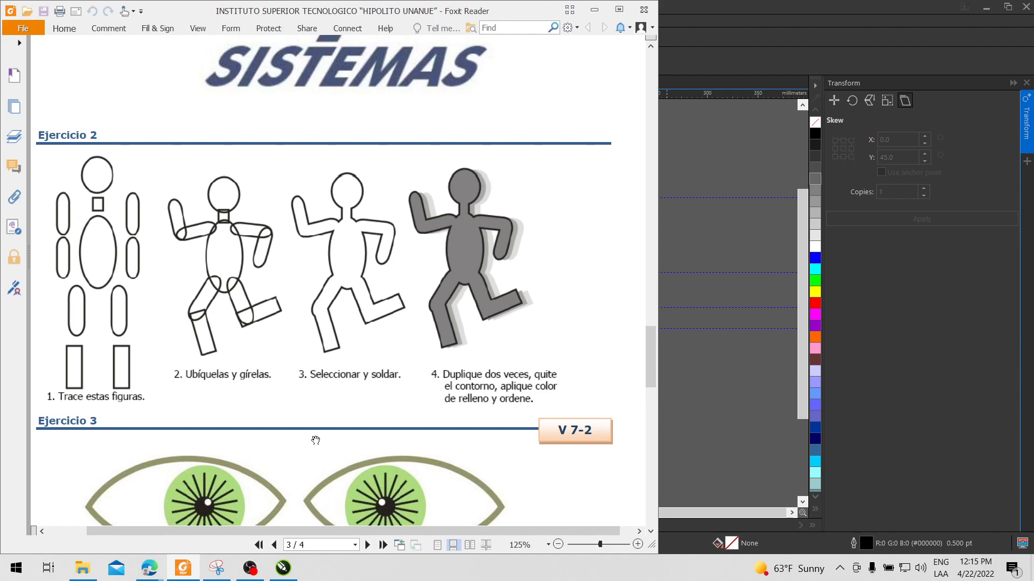
scroll(380, 399, down, 5)
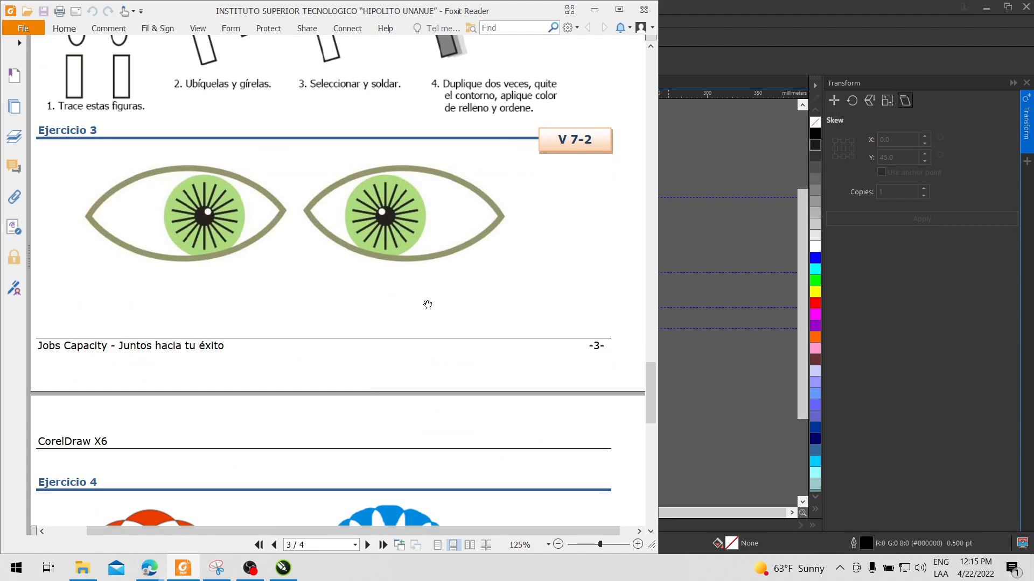
scroll(428, 304, down, 5)
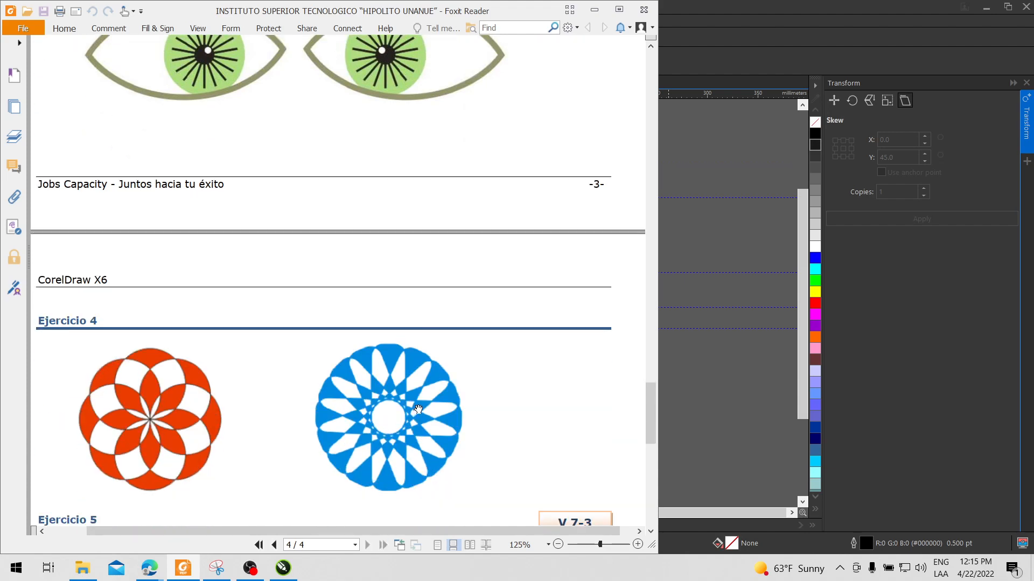
scroll(417, 409, down, 2)
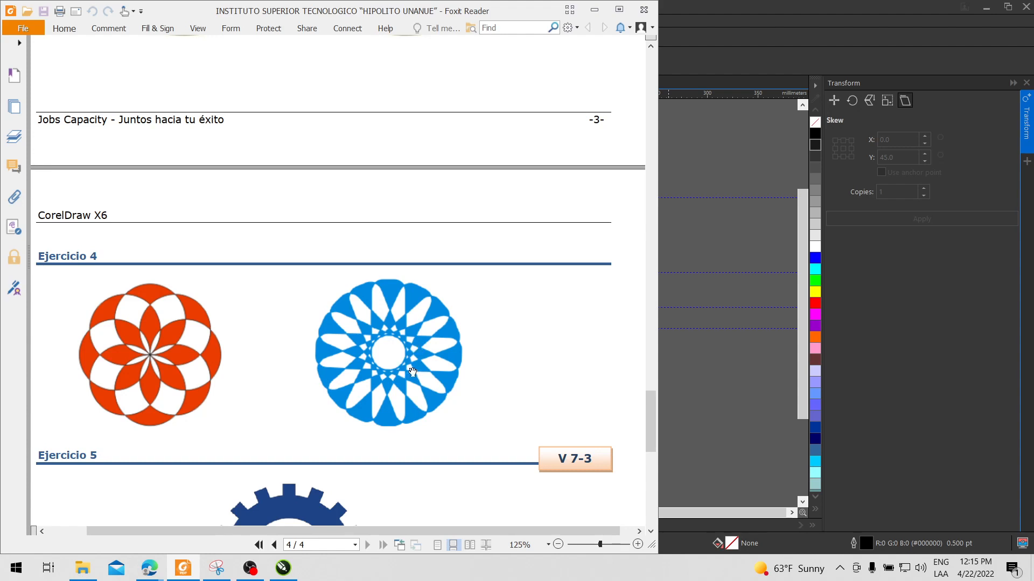
scroll(415, 377, down, 5)
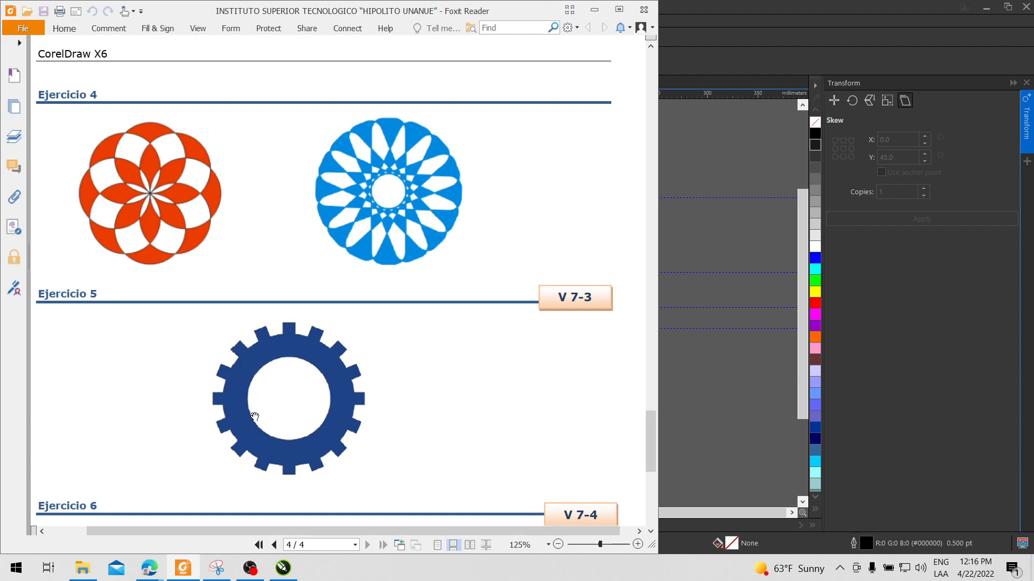
scroll(323, 337, down, 5)
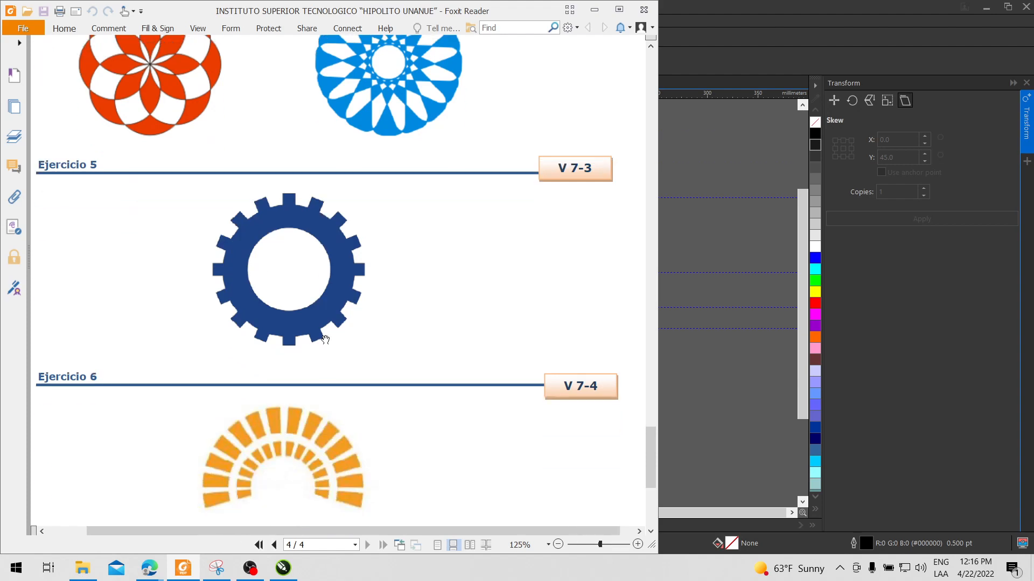
Reduce the PDF view to 100% and review the SISTEMAS logo, running figure and eyes exercises again.
scroll(343, 313, up, 3)
ctrl+scroll(346, 310, down, 1)
ctrl+scroll(347, 310, down, 1)
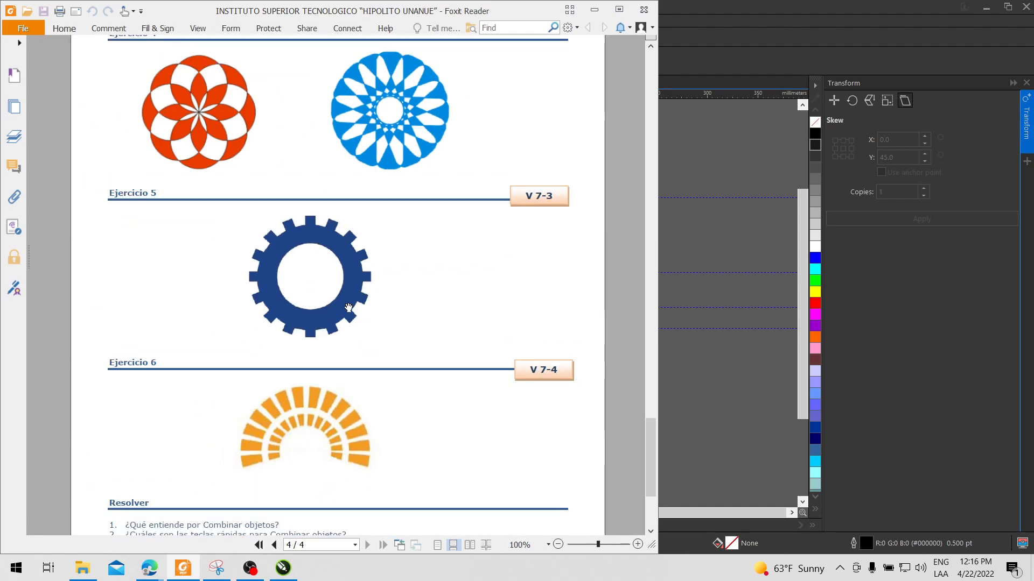
scroll(347, 308, up, 10)
scroll(348, 306, up, 5)
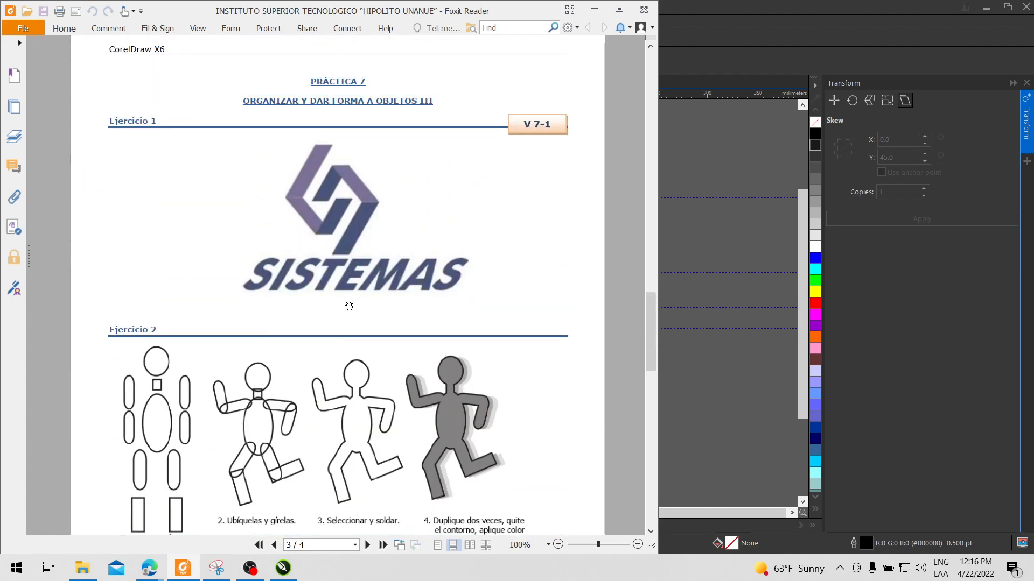
scroll(355, 301, down, 1)
scroll(400, 407, down, 4)
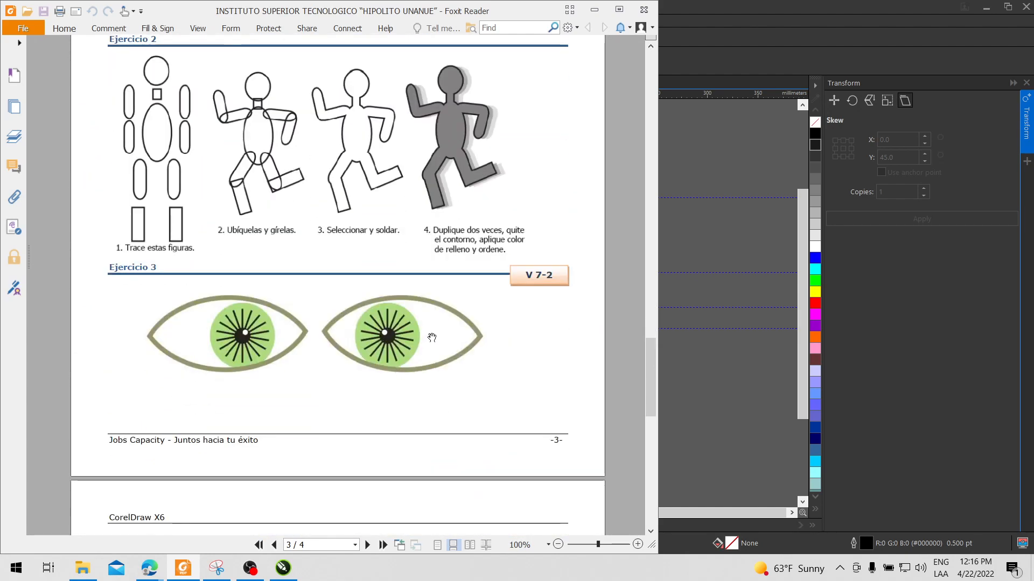